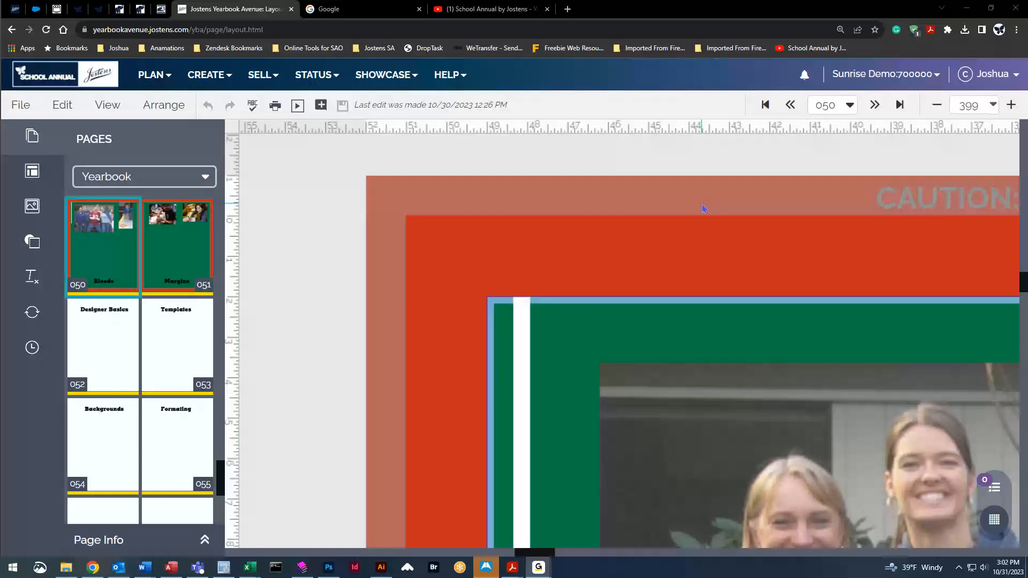
Try placing the white vertical line at the upper-left bleed corner of page 050, at its left margin, and between margin and trim line.
left_click_drag(521, 349, 370, 226)
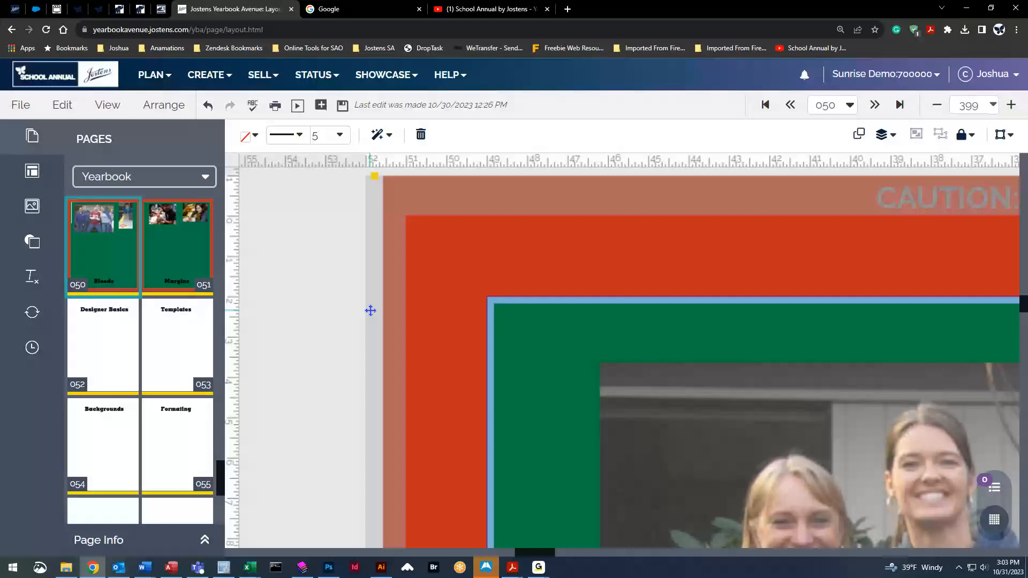
left_click_drag(375, 224, 482, 281)
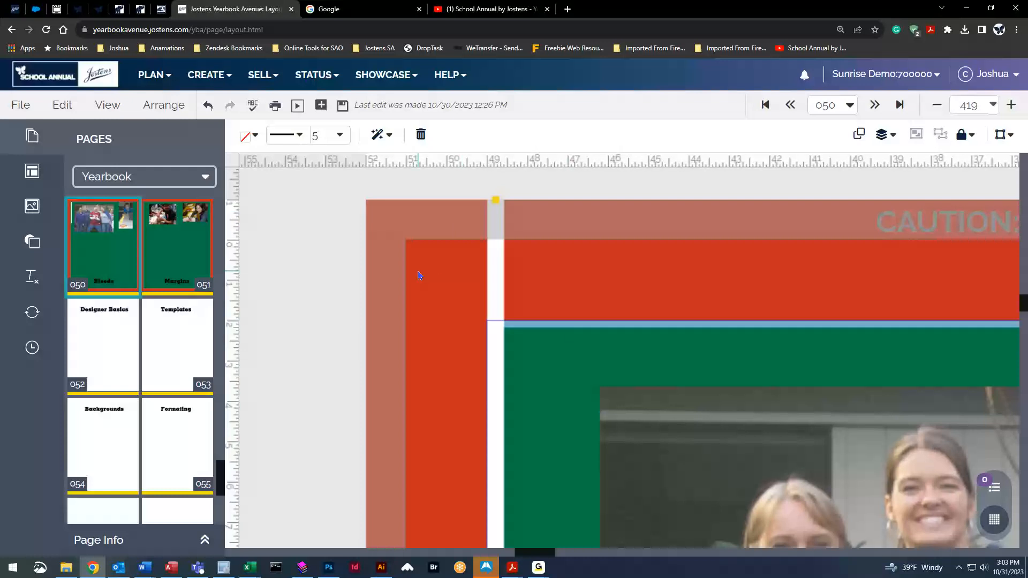
left_click_drag(494, 267, 396, 296)
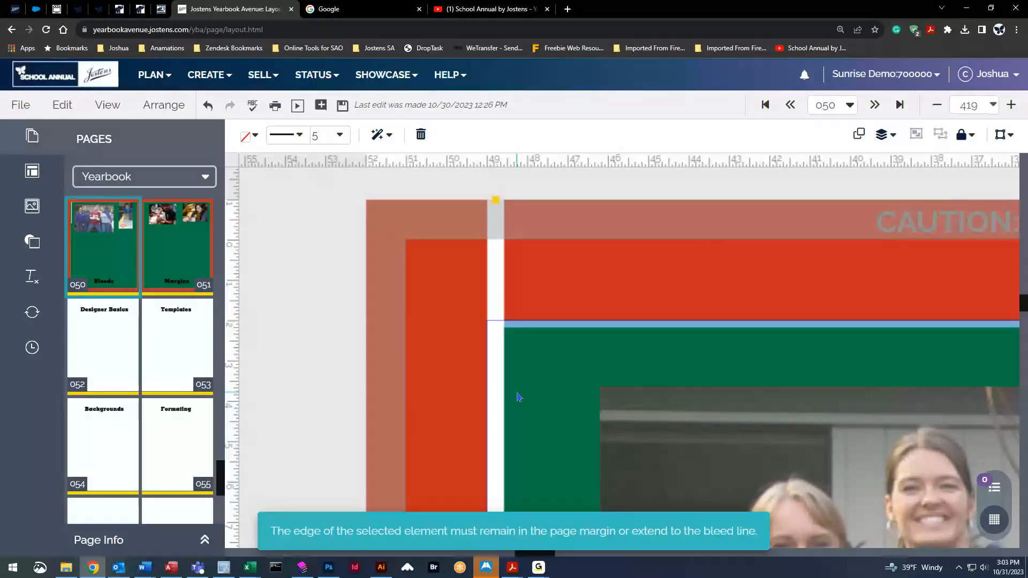
Shift the group photo toward the upper-left margin corner of page 050 and move the white line onto page 051 below the photos.
left_click(993, 105)
left_click(922, 143)
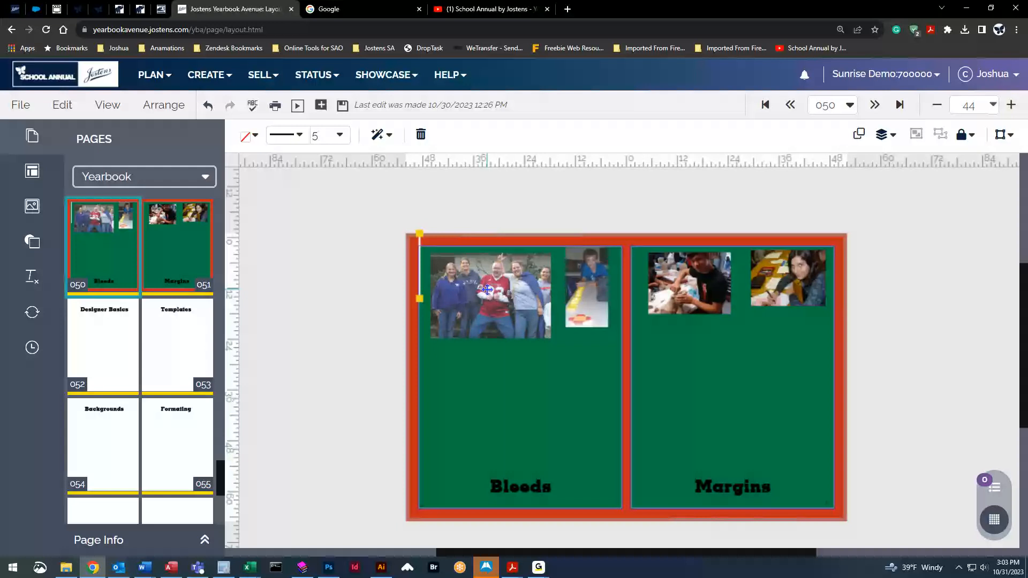
left_click_drag(488, 290, 479, 286)
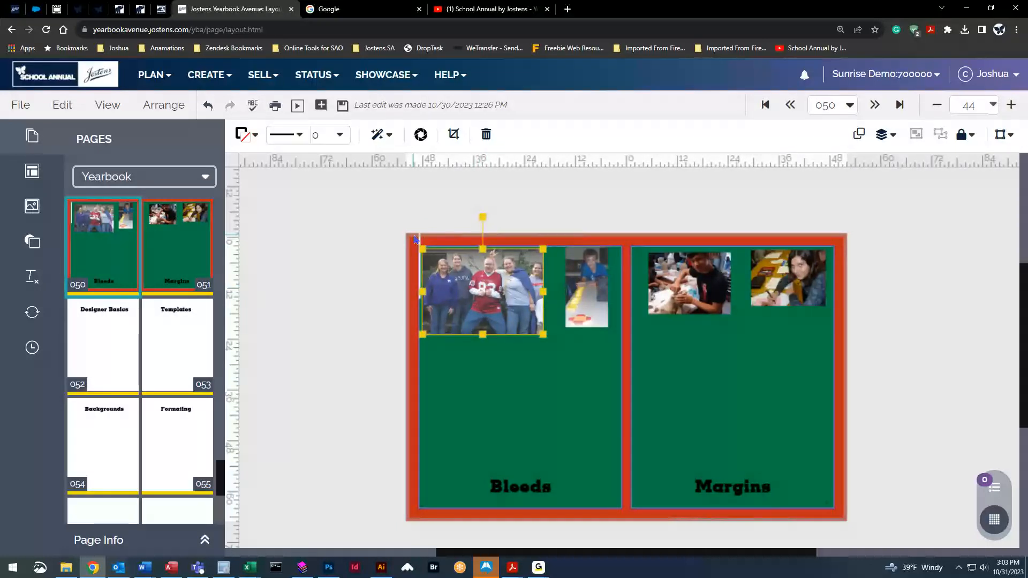
left_click_drag(420, 236, 801, 378)
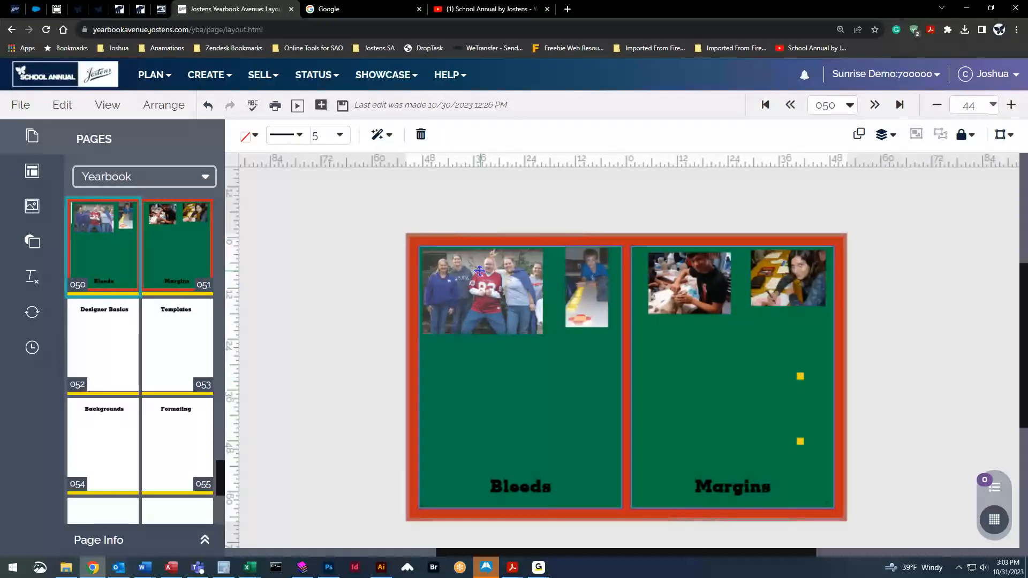
Nudge the group photo against the left margin of page 050 and move the boy's photo toward the right margin.
left_click(491, 283)
left_click_drag(492, 284, 494, 285)
left_click_drag(593, 290, 603, 290)
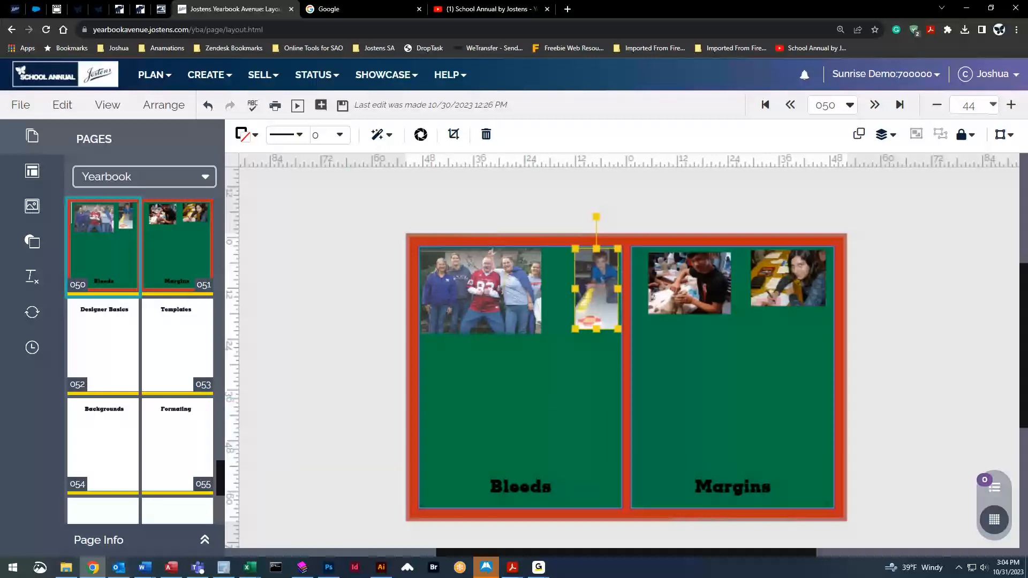
At 400% zoom, snap the group photo to the upper-left bleed corner of page 050.
left_click(993, 104)
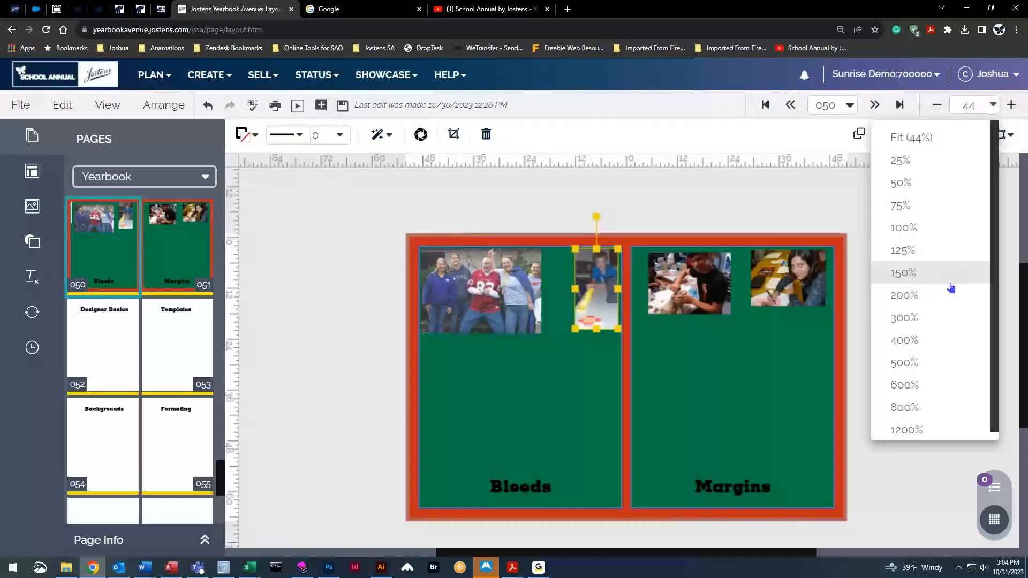
left_click(918, 341)
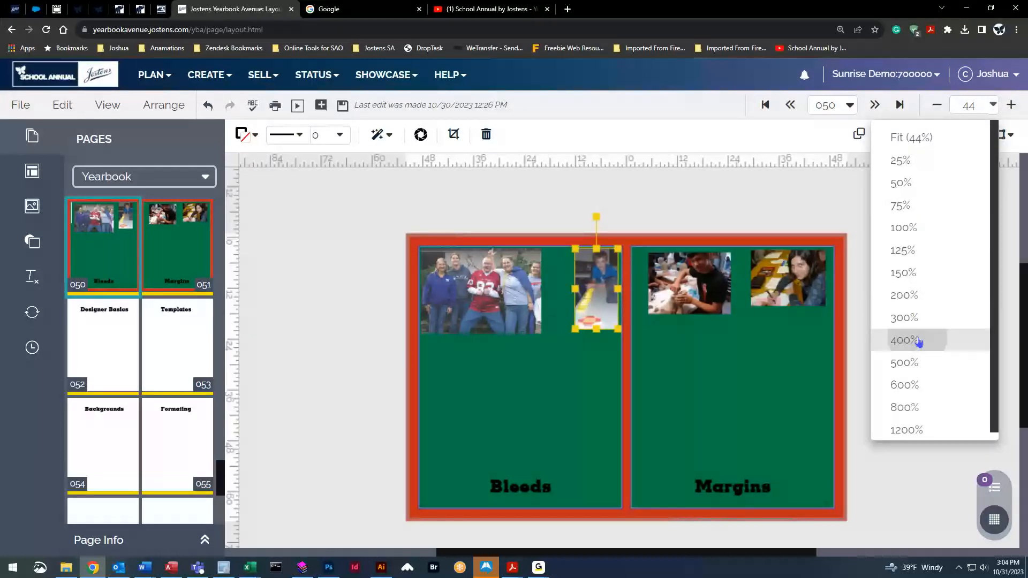
left_click_drag(607, 551, 529, 547)
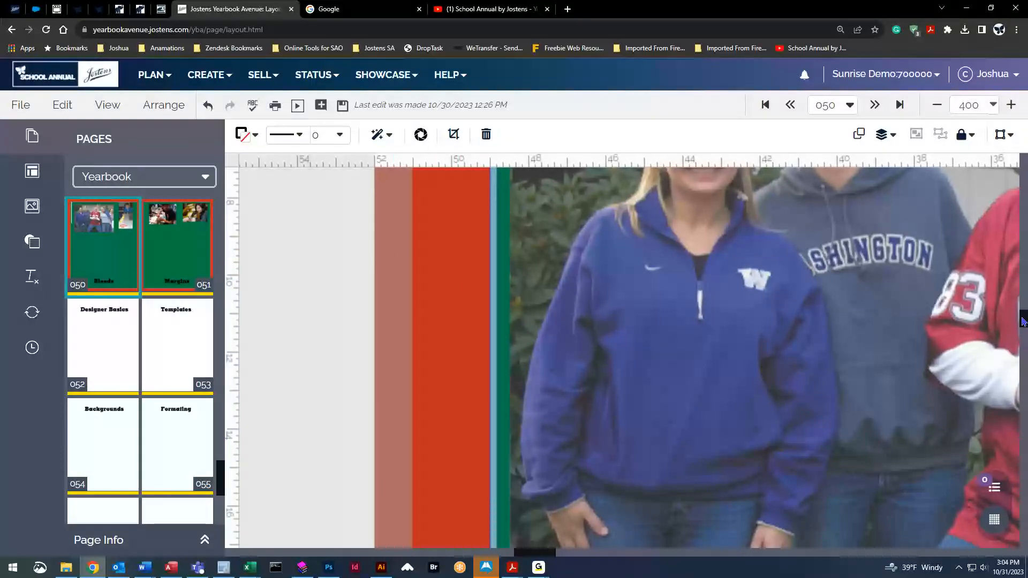
mouse_move(1023, 321)
left_mouse_down()
mouse_move(1023, 292)
mouse_move(1023, 307)
left_mouse_up()
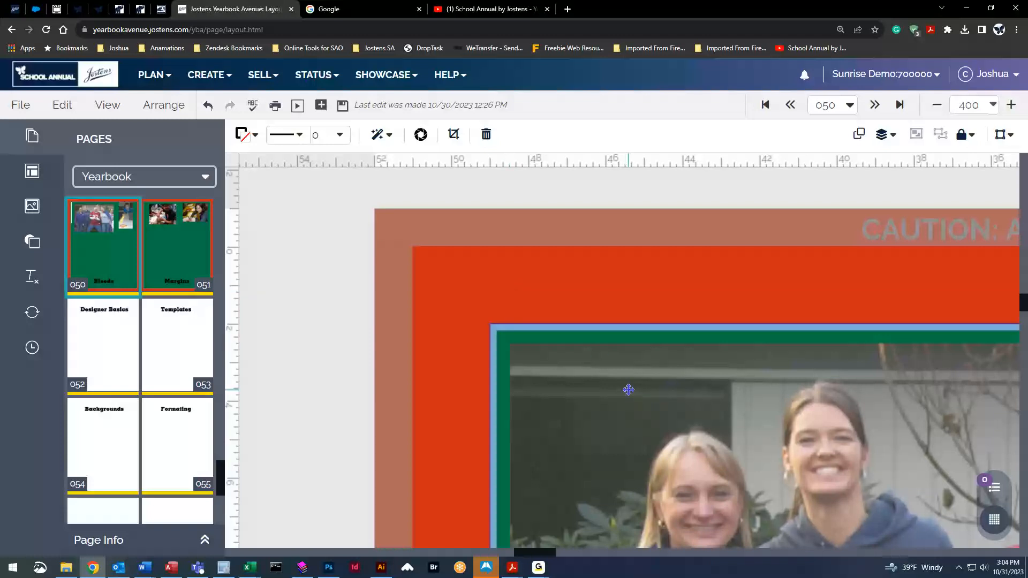
left_click_drag(648, 442, 497, 291)
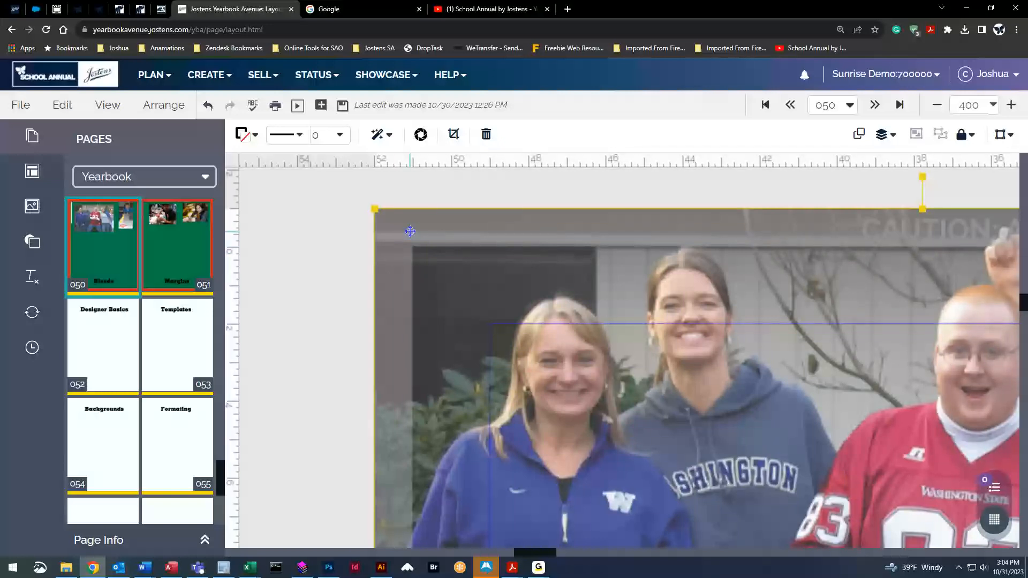
Place a horizontal ruler guide on the top trim line, at 0 on the vertical ruler.
left_click_drag(549, 557, 578, 558)
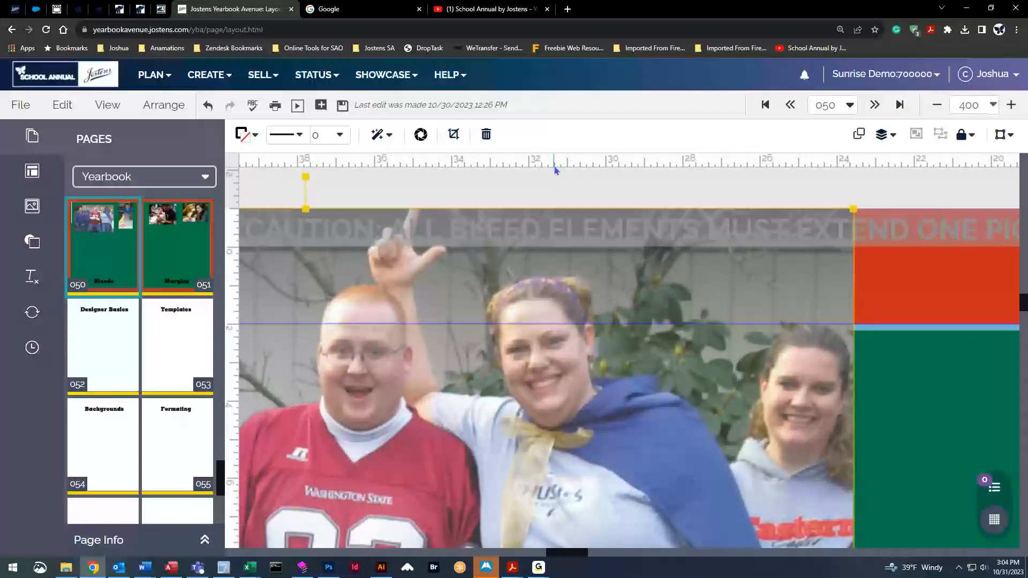
left_click_drag(555, 163, 543, 247)
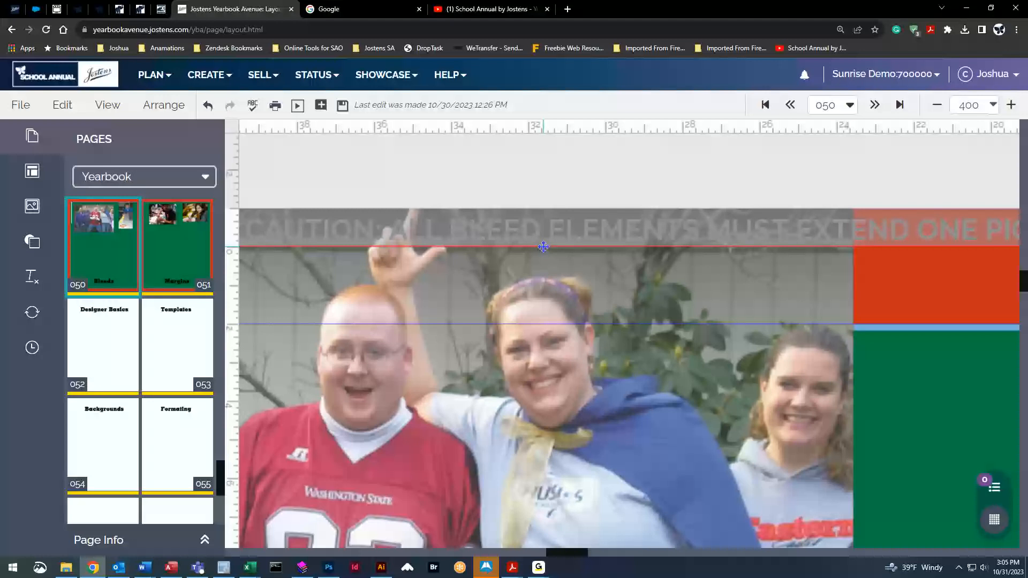
left_click_drag(543, 247, 543, 247)
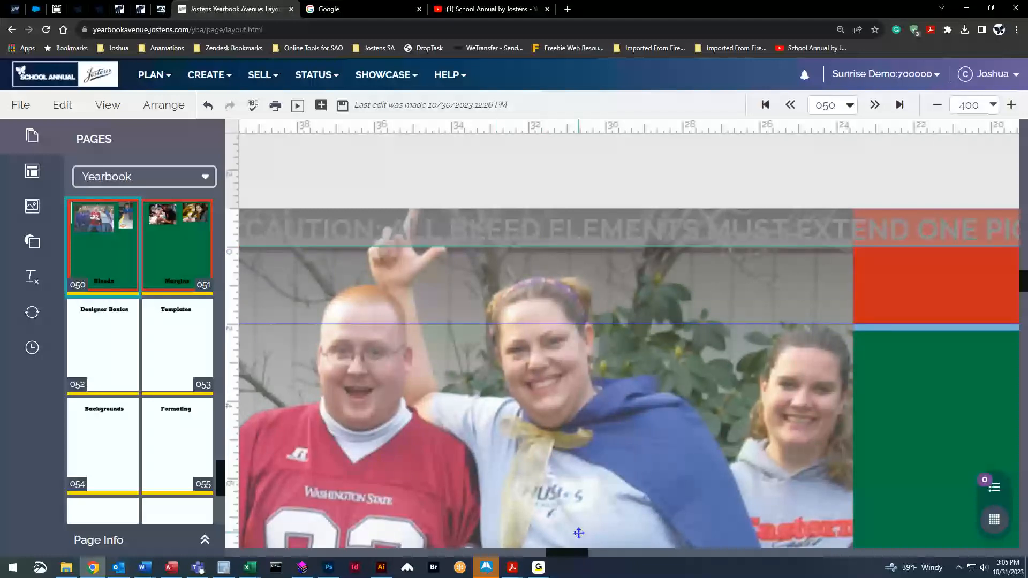
Extend the photo of the boy in the blue shirt to the top bleed edge and add another horizontal ruler guide.
left_click_drag(570, 555, 623, 556)
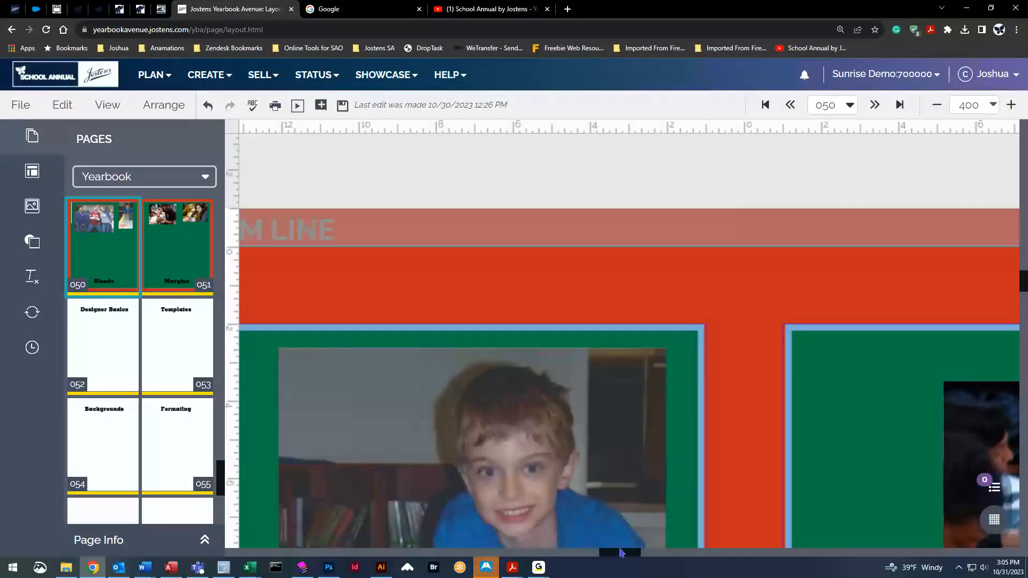
left_click(549, 371)
left_click_drag(549, 371, 574, 322)
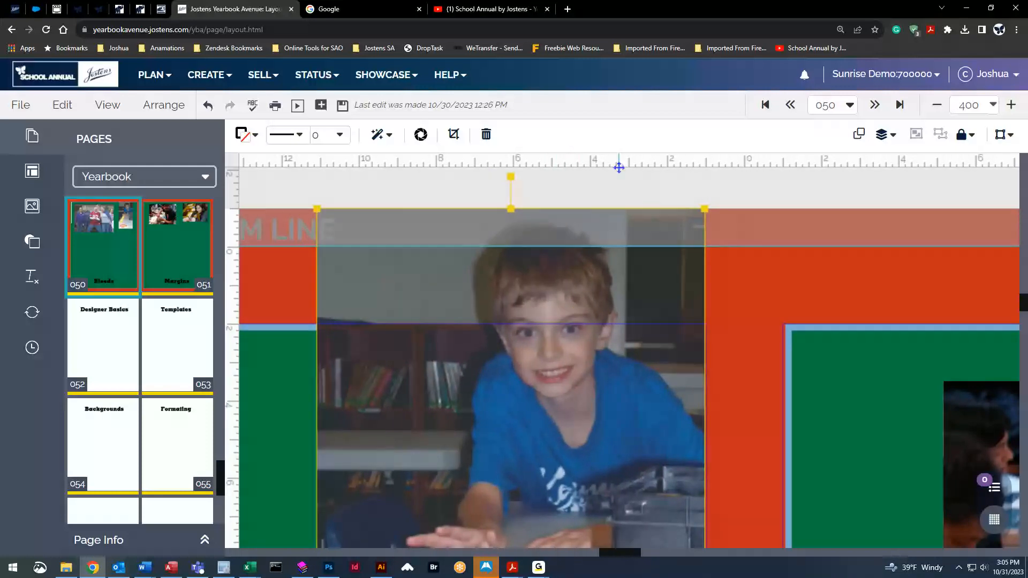
left_click_drag(619, 167, 579, 248)
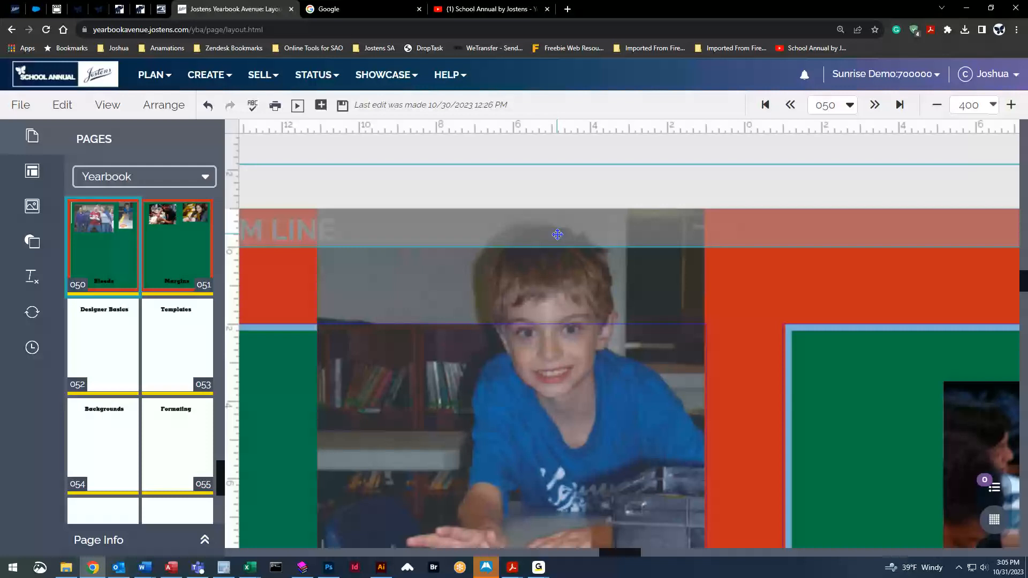
Extend the photo of the student in the black T-shirt on page 051 to the top bleed edge and check it against the trim-line guide.
left_click_drag(621, 555, 667, 557)
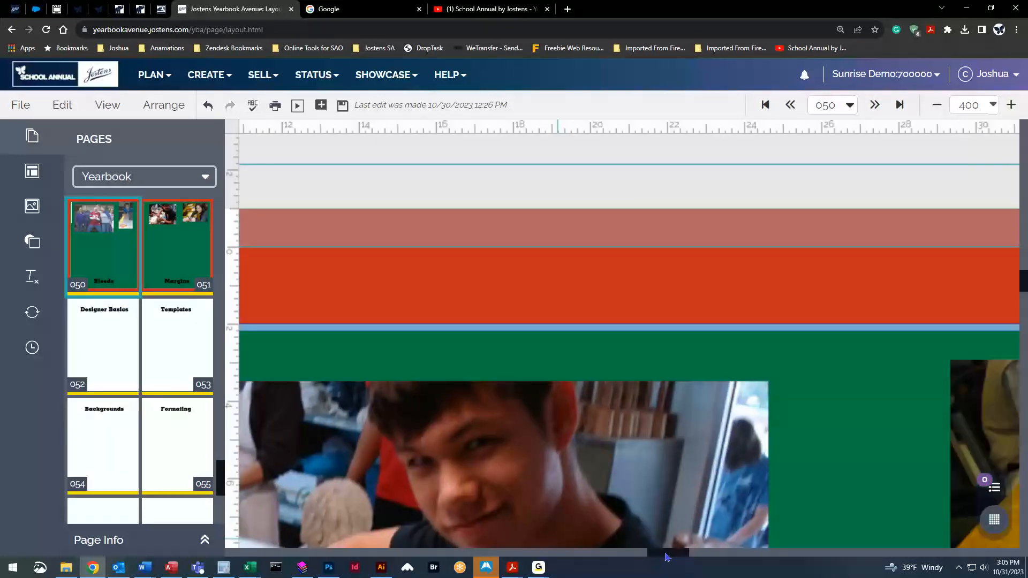
left_click_drag(476, 446, 464, 267)
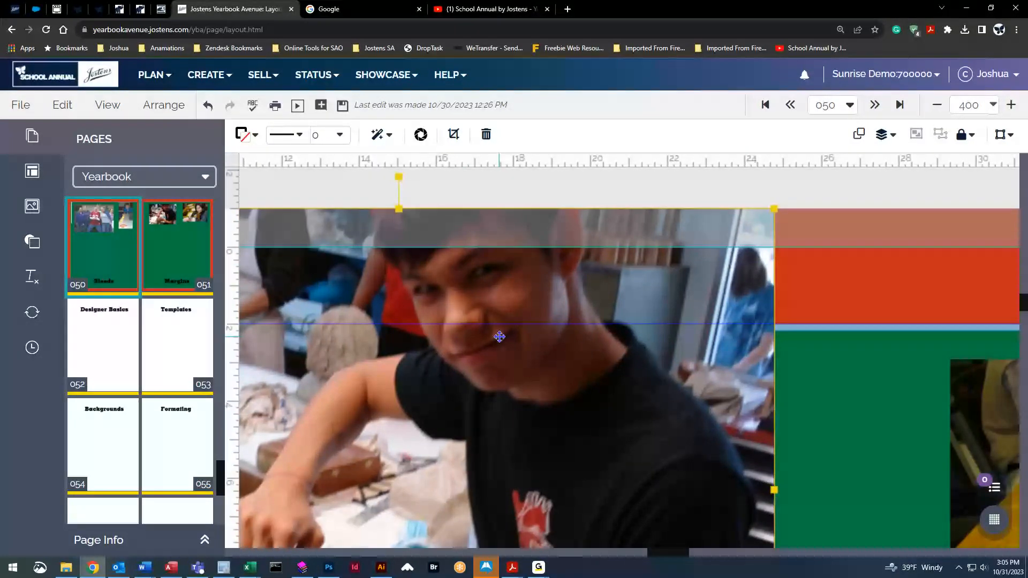
left_click(548, 247)
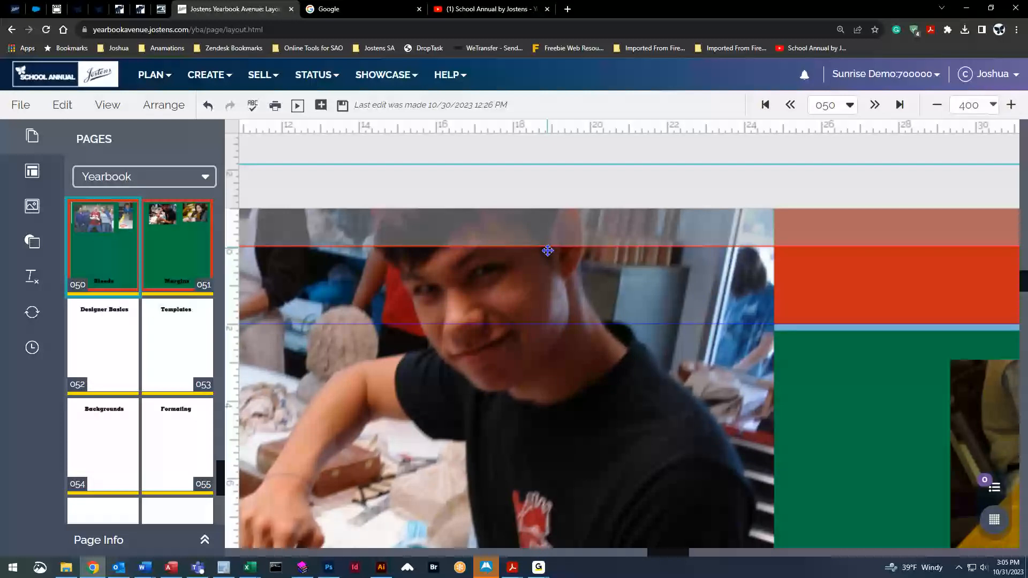
Snap the photo of the dark-haired girl to the upper-right bleed corner of page 051.
left_click_drag(672, 558, 685, 559)
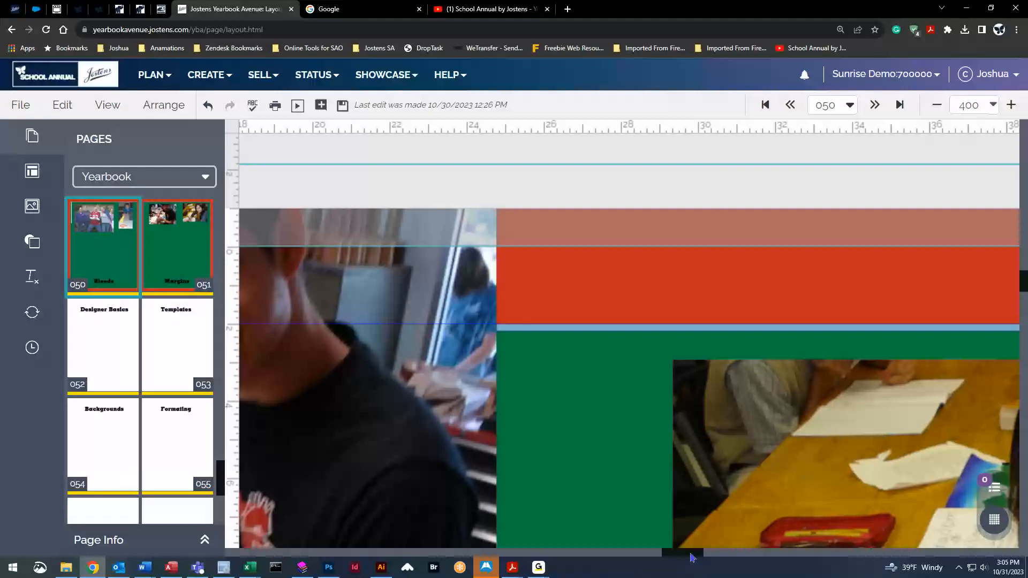
left_click_drag(694, 558, 727, 557)
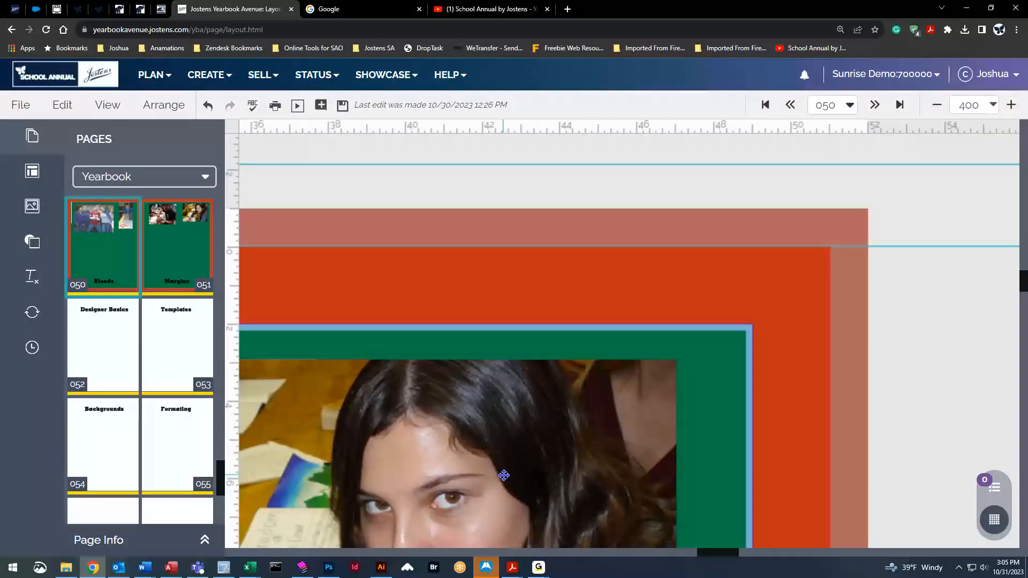
left_click_drag(500, 475, 626, 237)
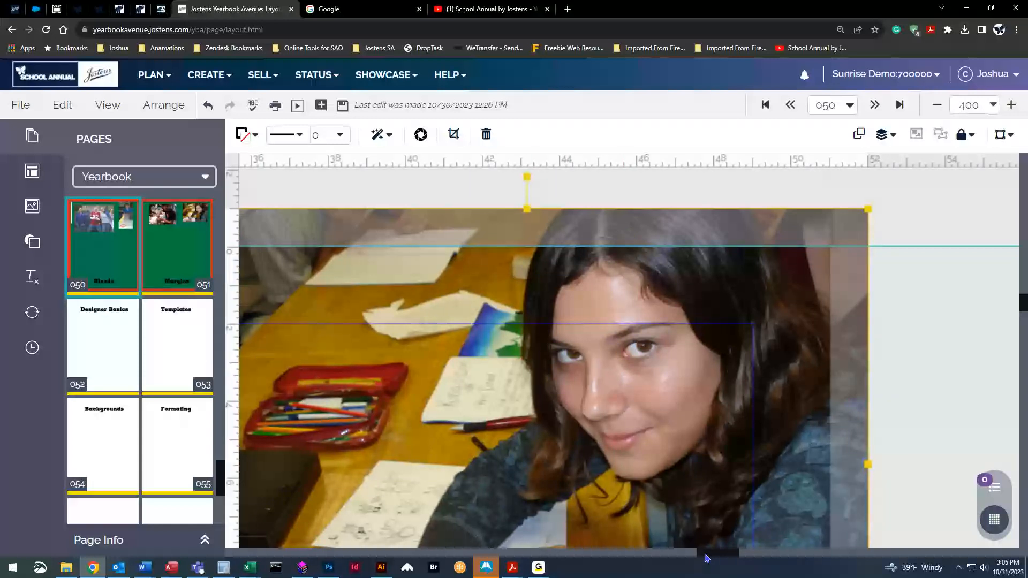
left_click_drag(707, 557, 576, 557)
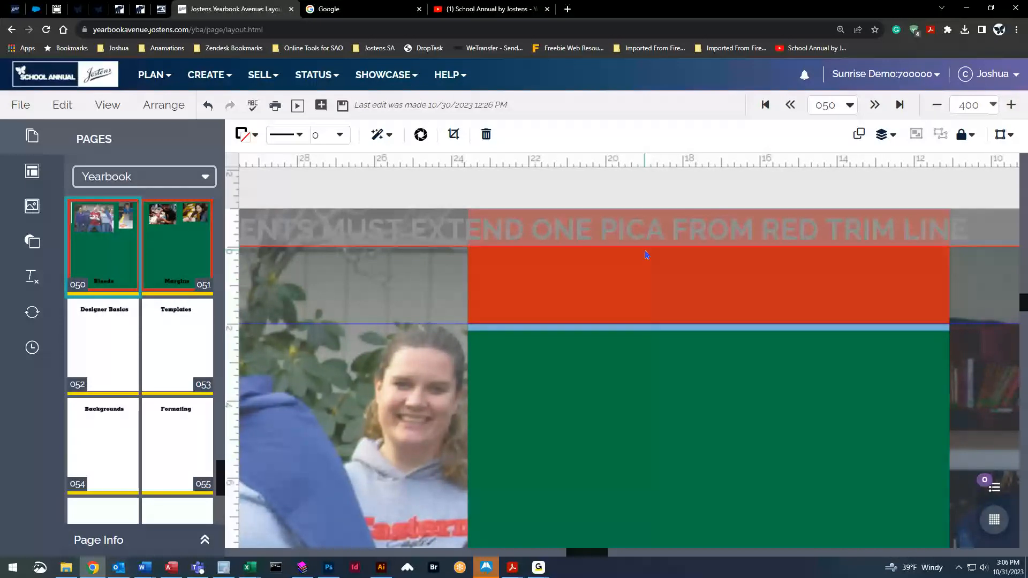
left_click(20, 110)
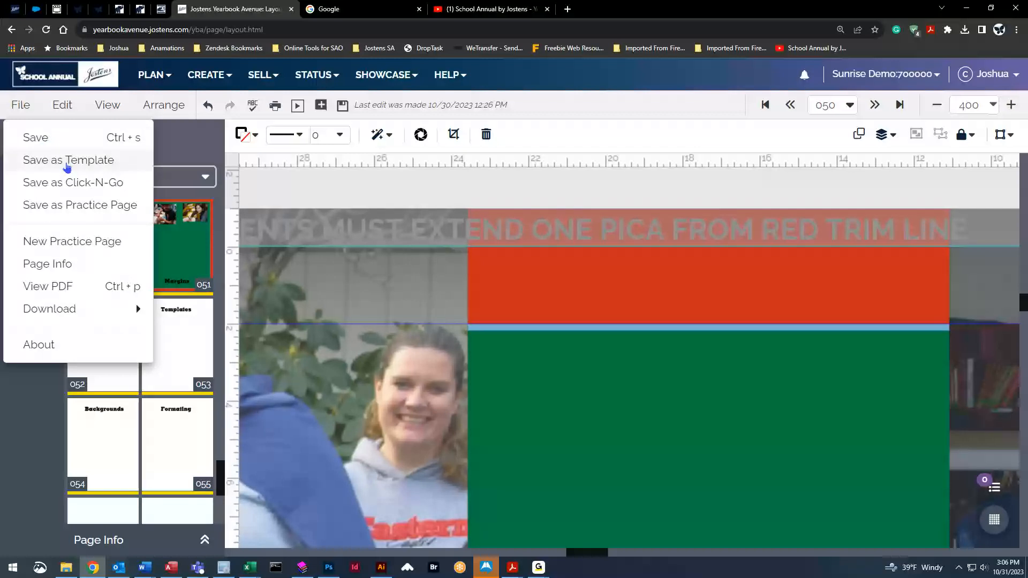
left_click(67, 168)
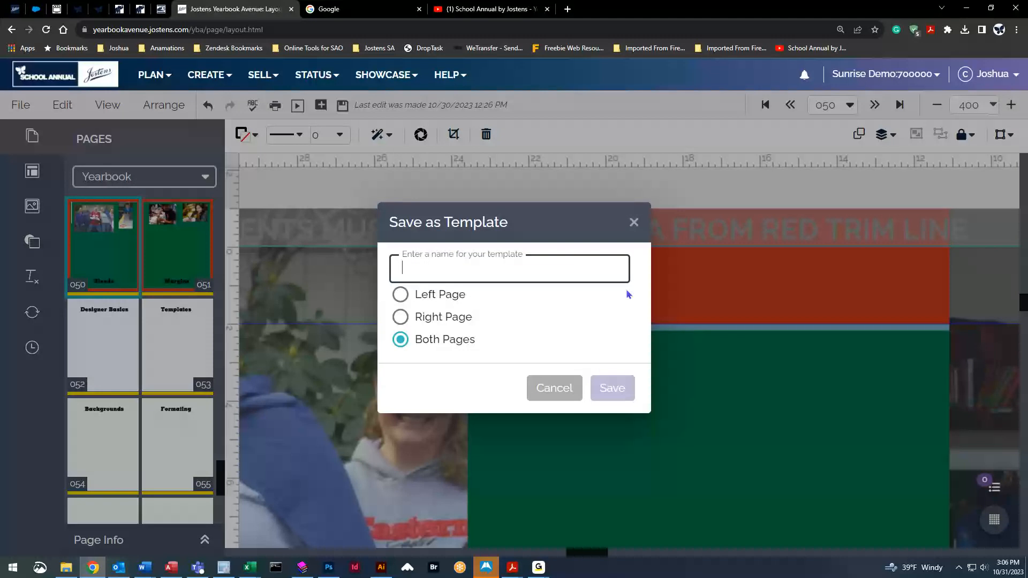
left_click(400, 295)
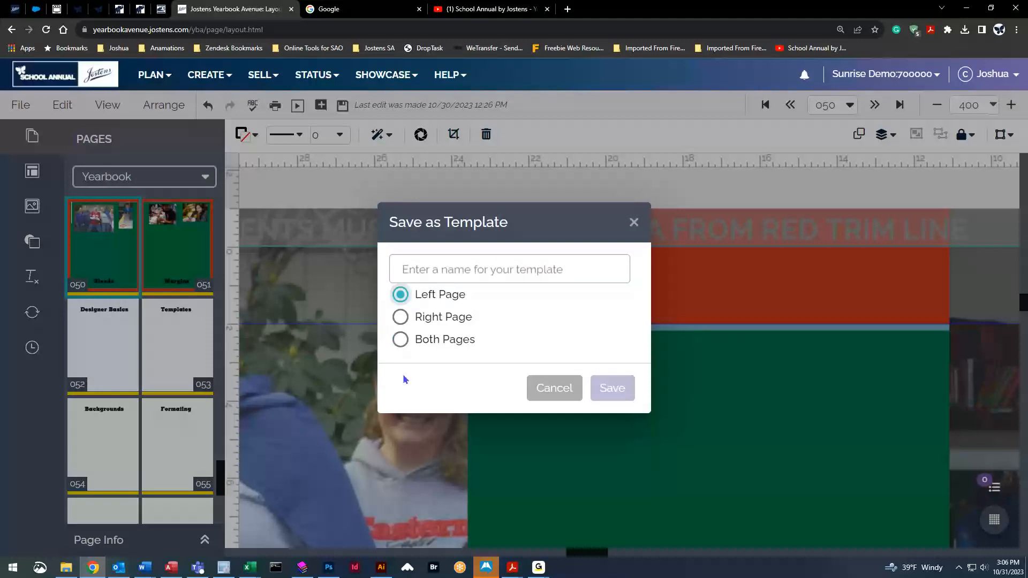
left_click(400, 317)
left_click(401, 340)
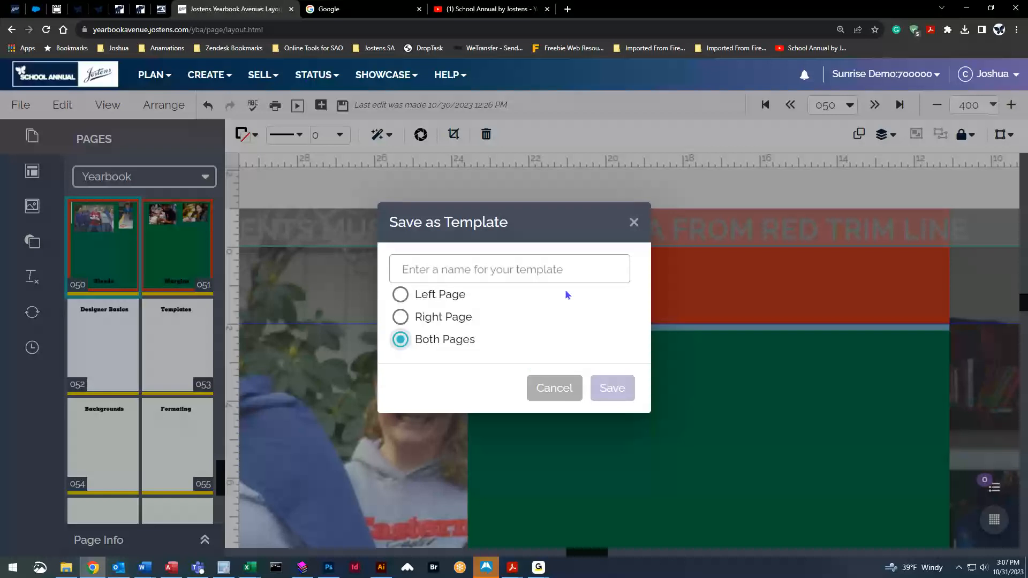
left_click(634, 222)
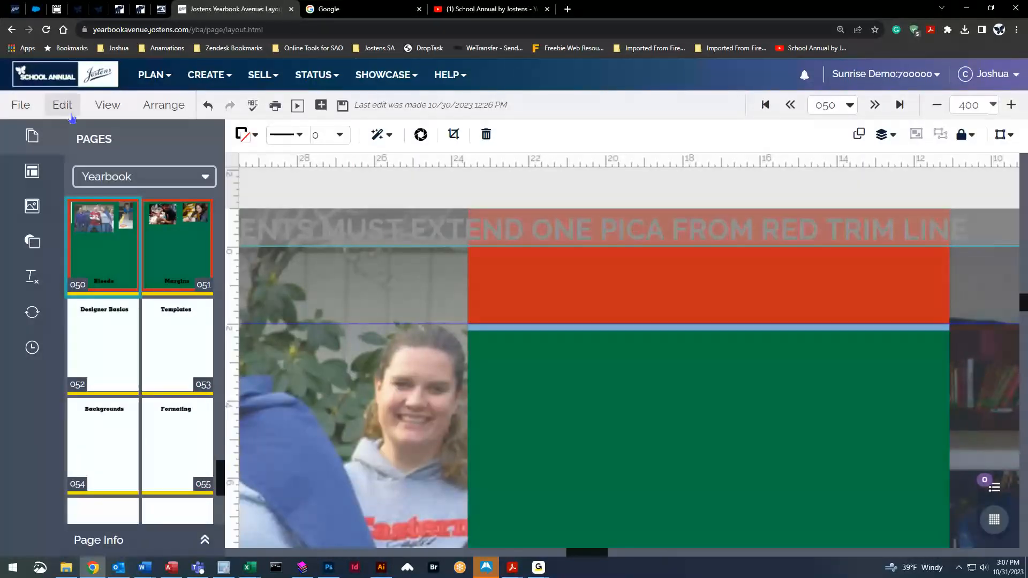
Save the changes and view the spread's PDF proof enlarged along the top trim line.
left_click(22, 105)
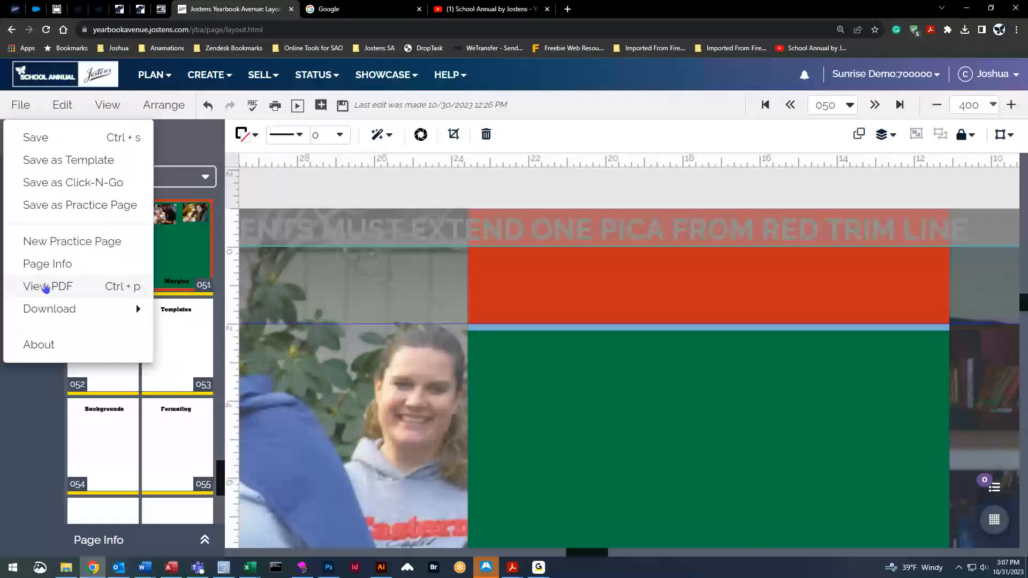
left_click(46, 289)
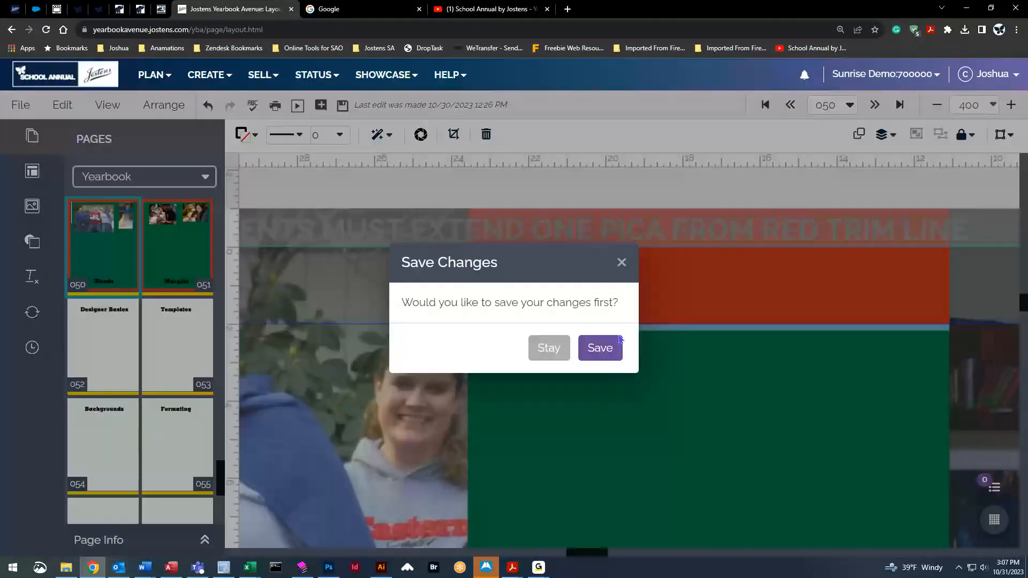
left_click(600, 349)
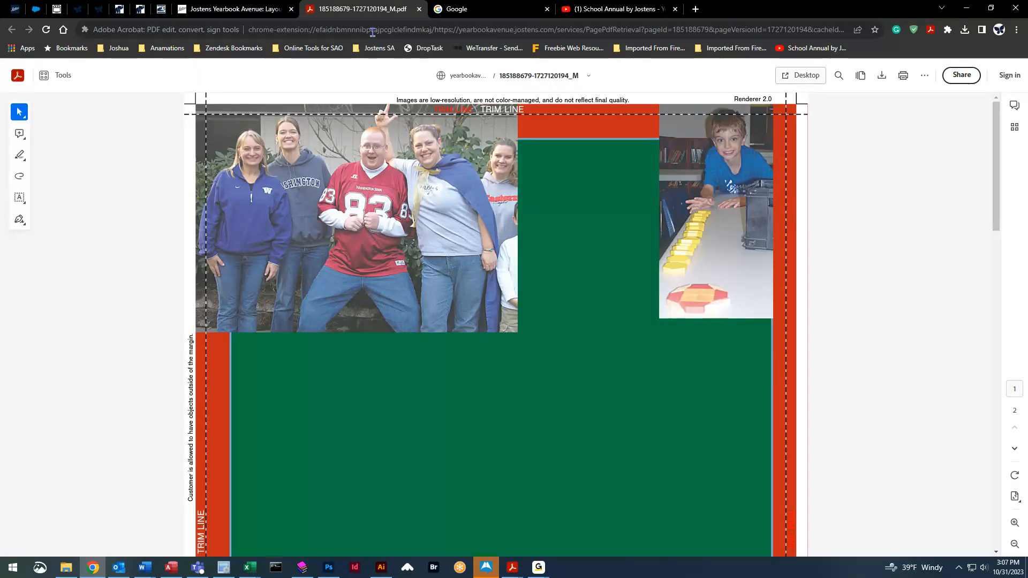
left_click(1016, 525)
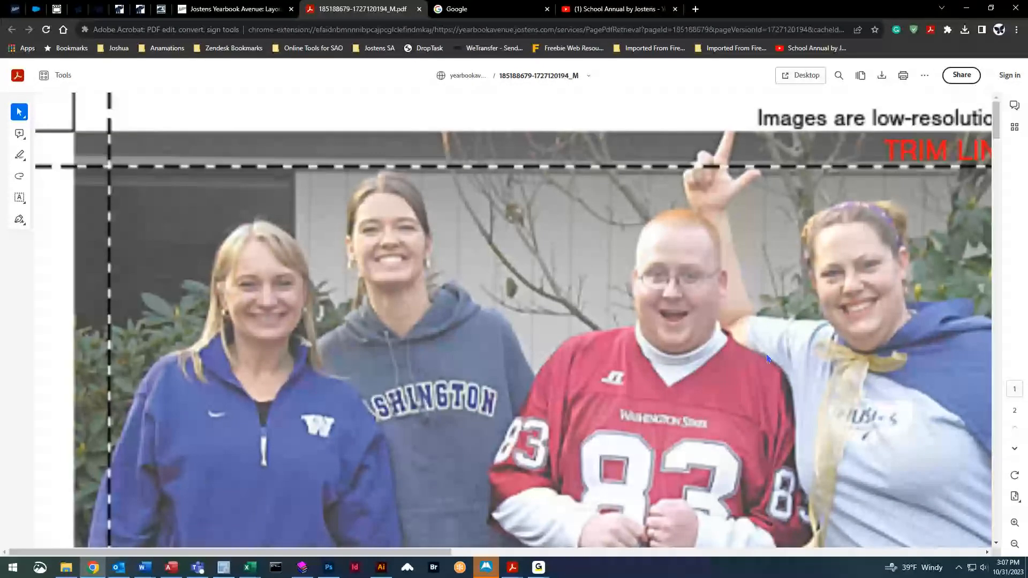
scroll(424, 554, "right", 10)
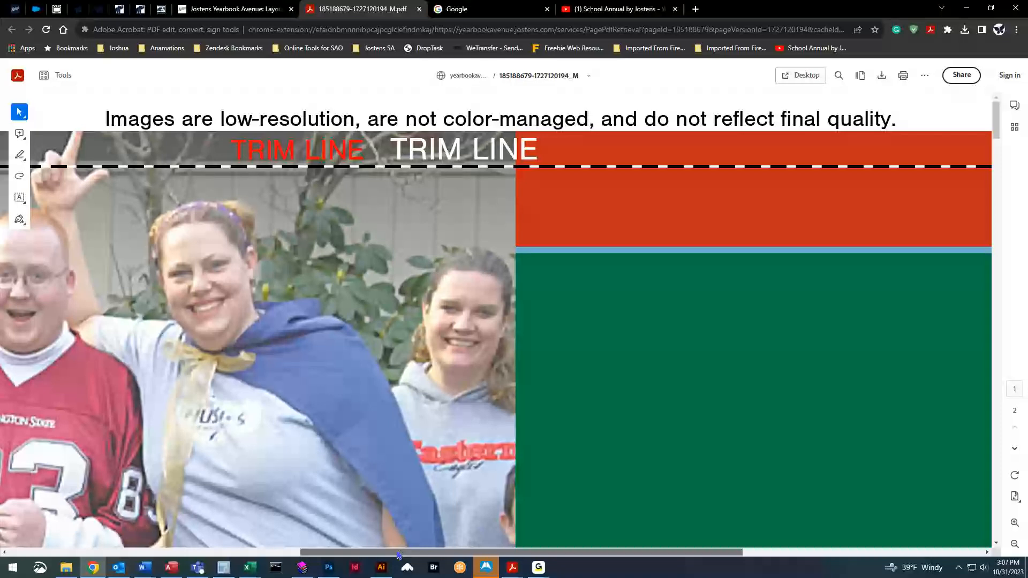
Examine the photos against the trim lines on both pages of the PDF proof, and close the proof.
left_click_drag(399, 555, 641, 565)
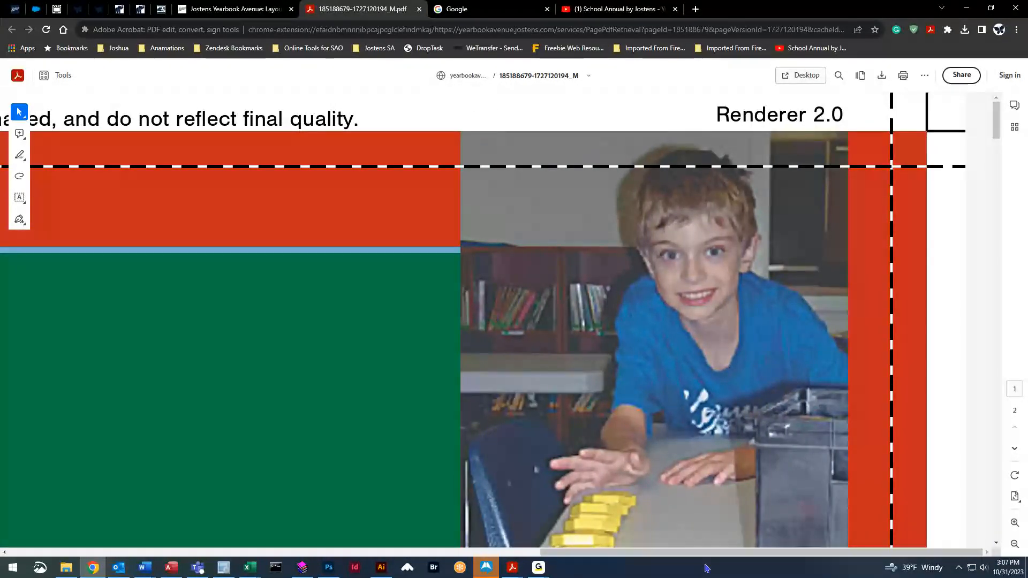
left_click_drag(1000, 123, 999, 321)
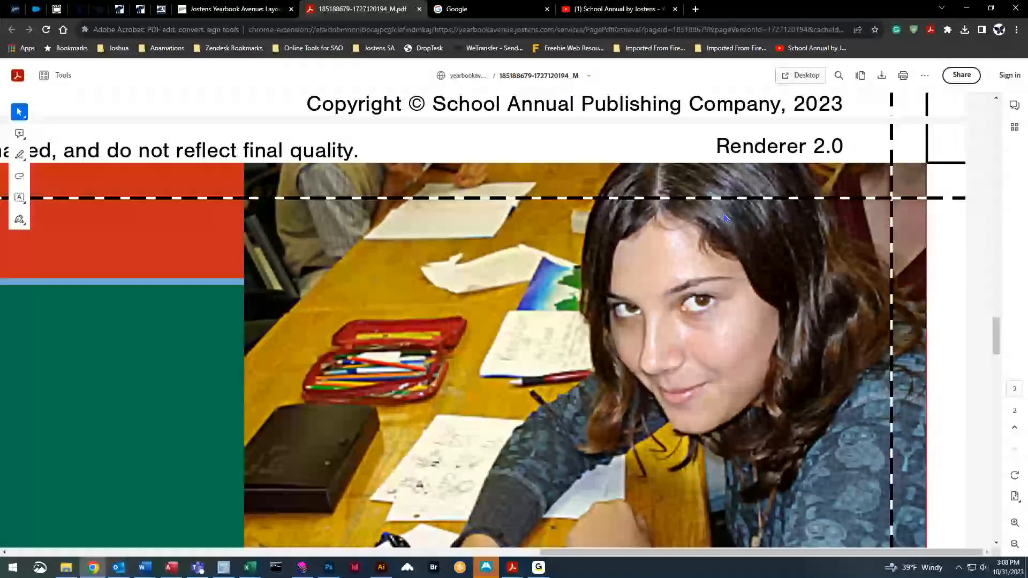
left_click_drag(726, 552, 336, 535)
scroll(268, 529, "left", 2)
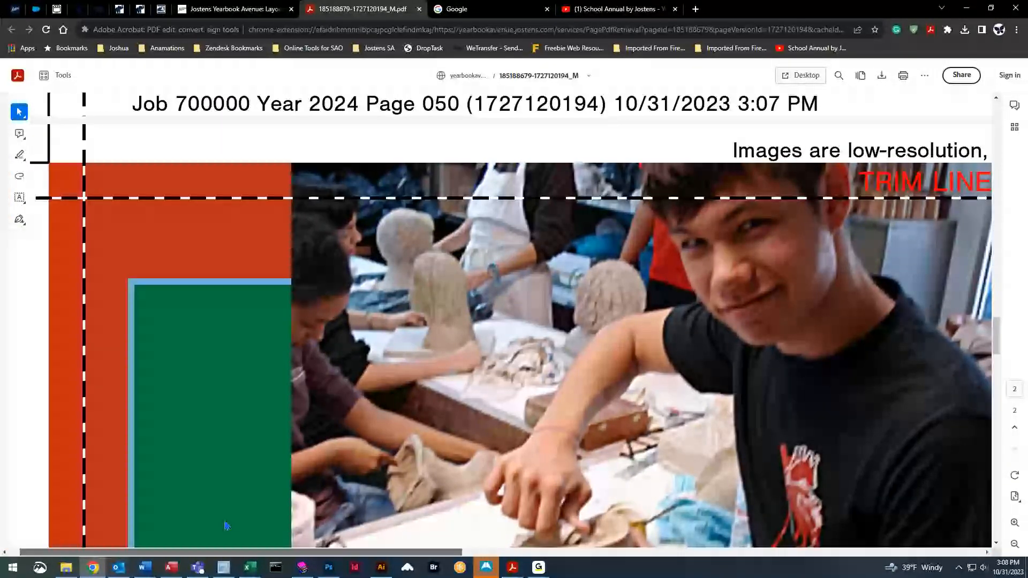
scroll(289, 527, "right", 4)
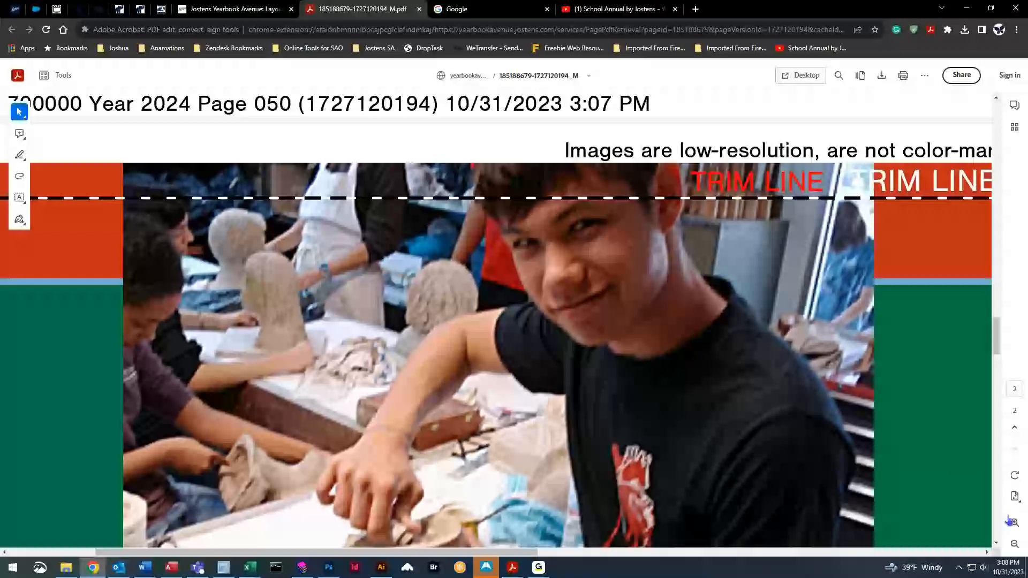
left_click(1015, 544)
left_click(1014, 544)
left_click(1014, 545)
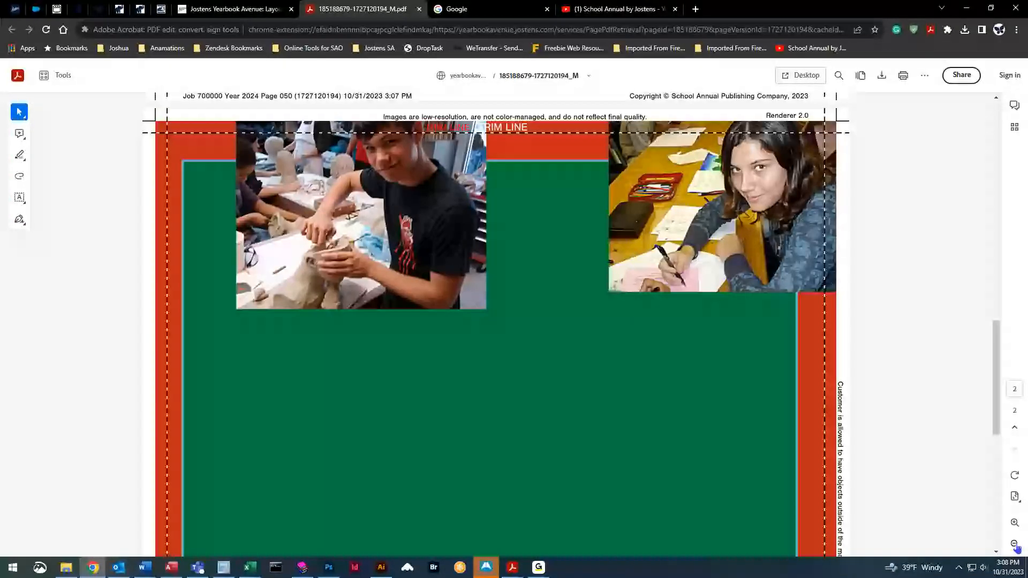
left_click(1015, 544)
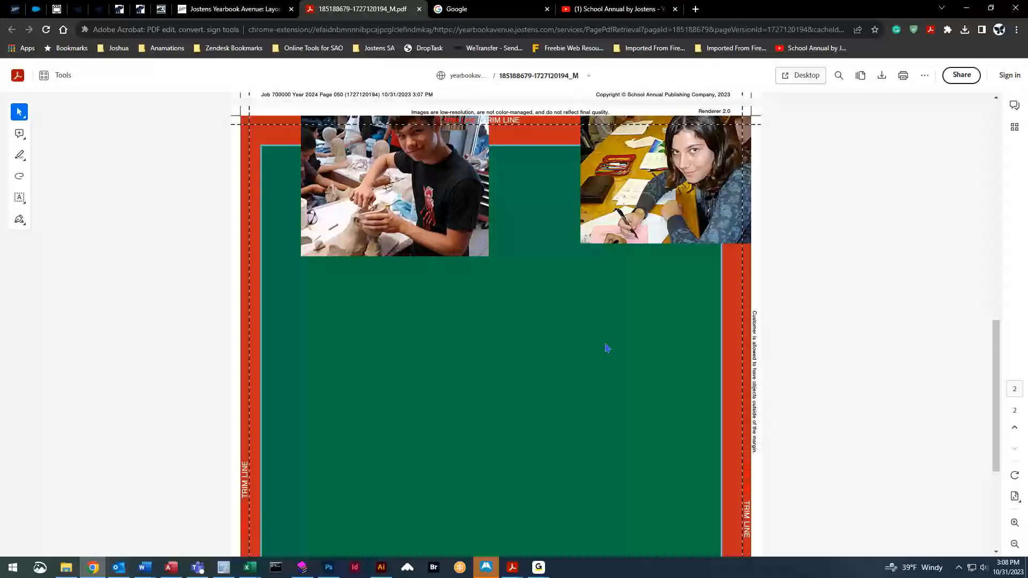
middle_click(348, 13)
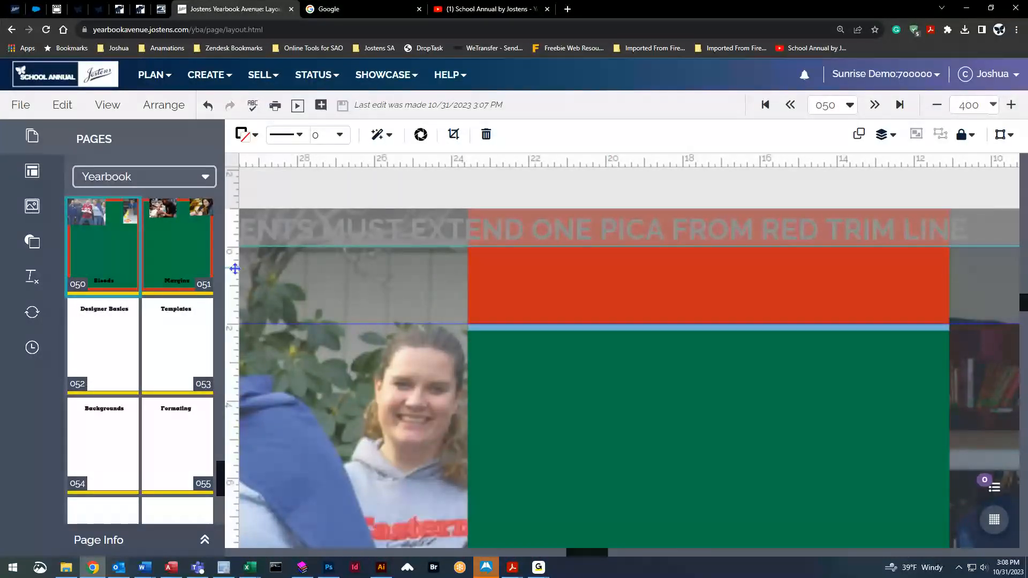
Undo the last edit on the spread and redo it.
left_click(107, 105)
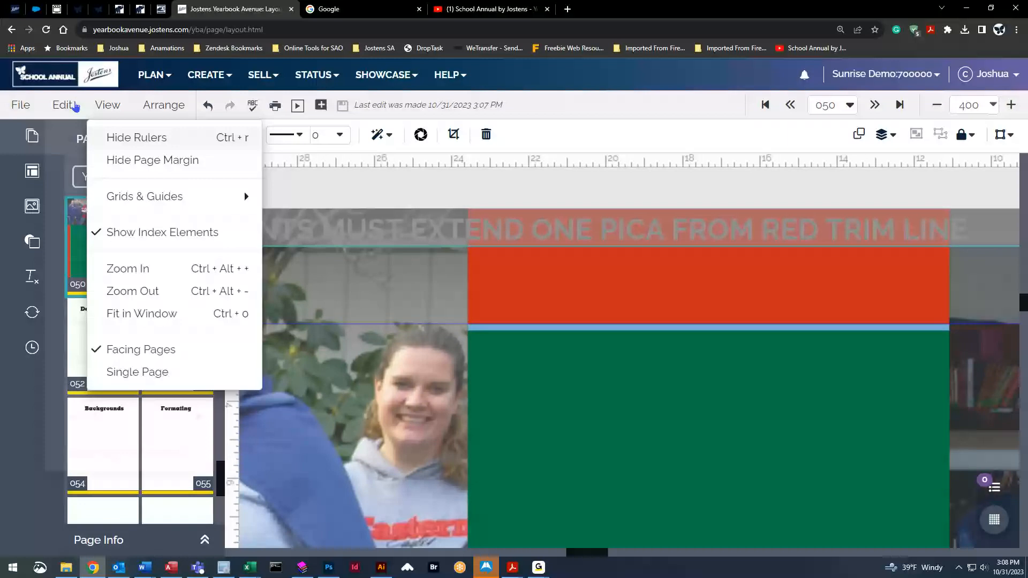
left_click(63, 105)
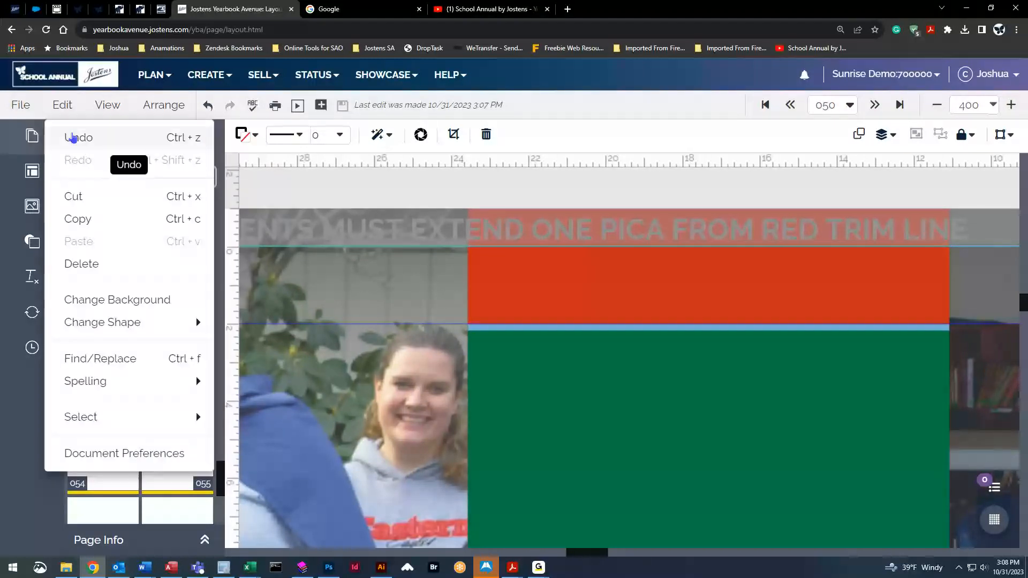
left_click(82, 139)
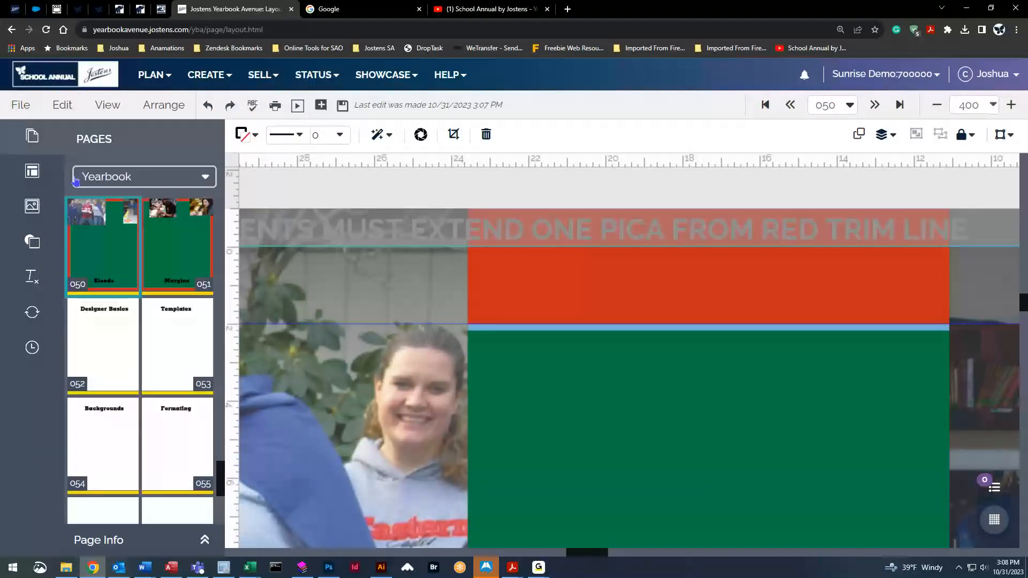
left_click(62, 105)
left_click(74, 160)
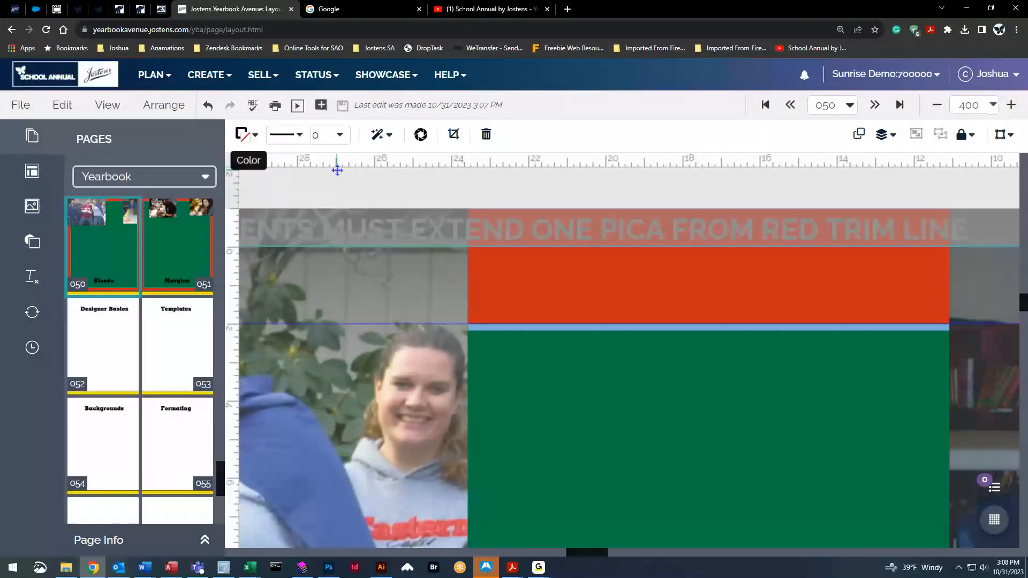
Change the shape of the group photo on page 050 to a triangle.
left_click_drag(349, 349, 359, 349)
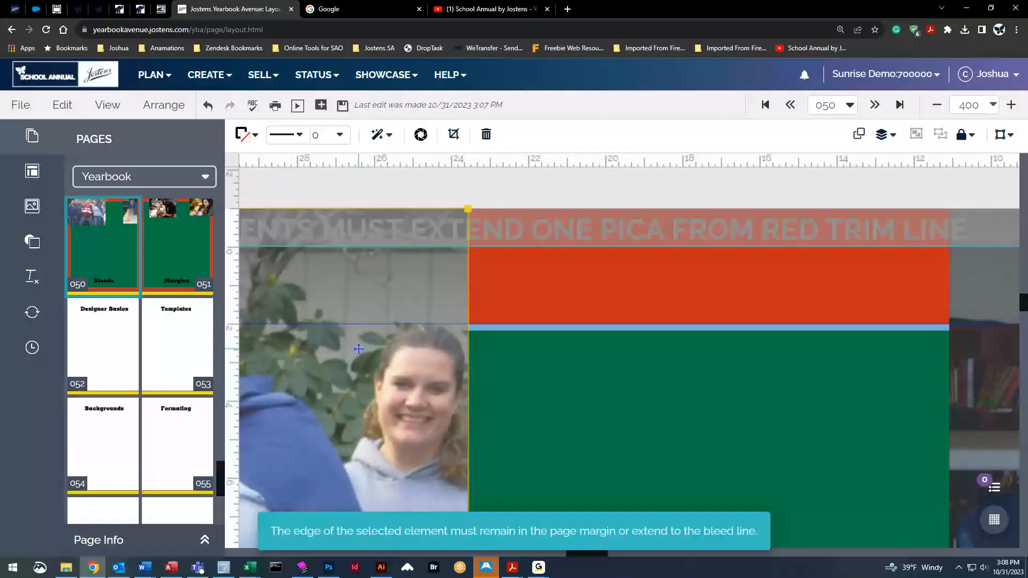
left_click(62, 105)
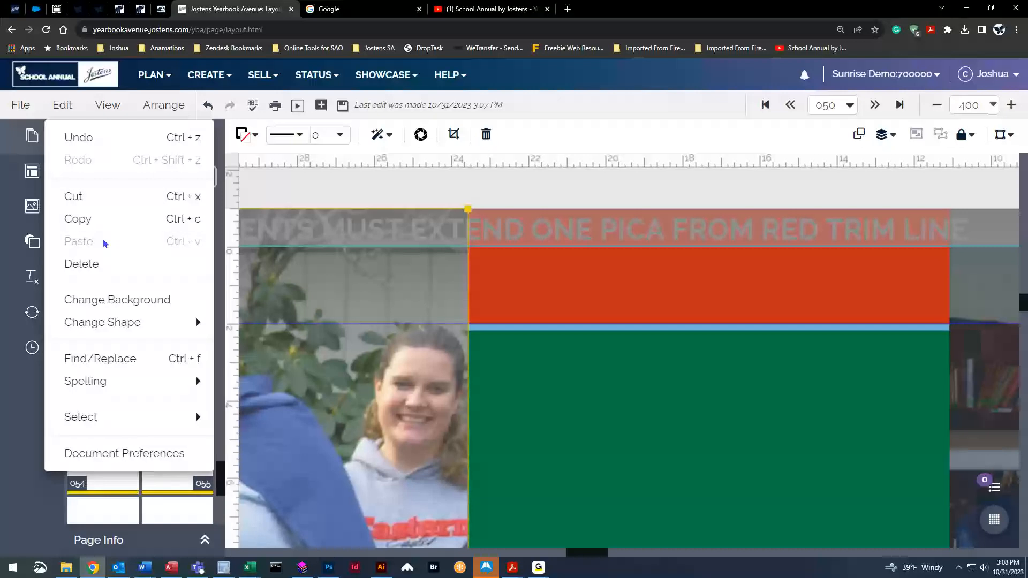
mouse_move(161, 322)
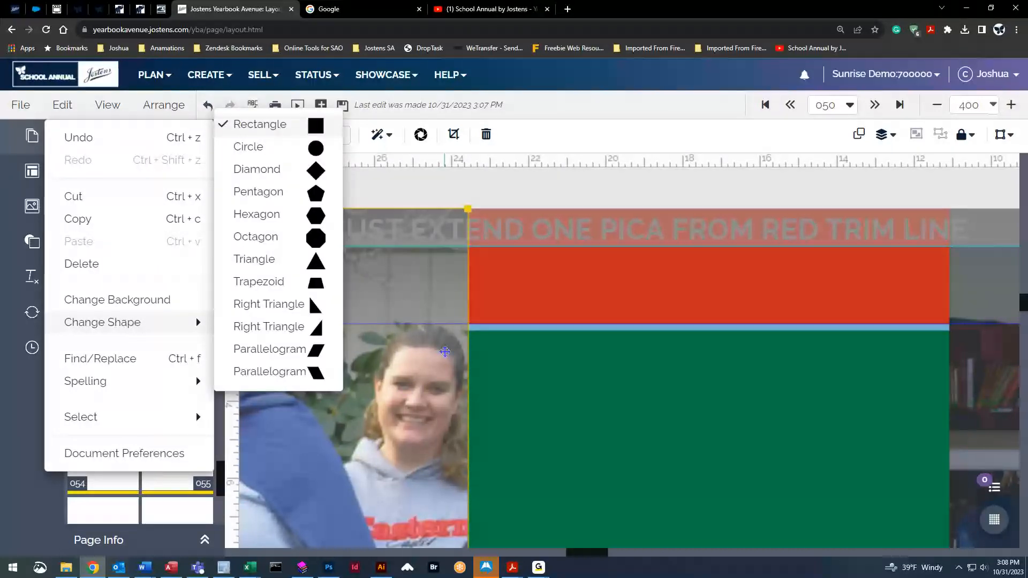
left_click(445, 351)
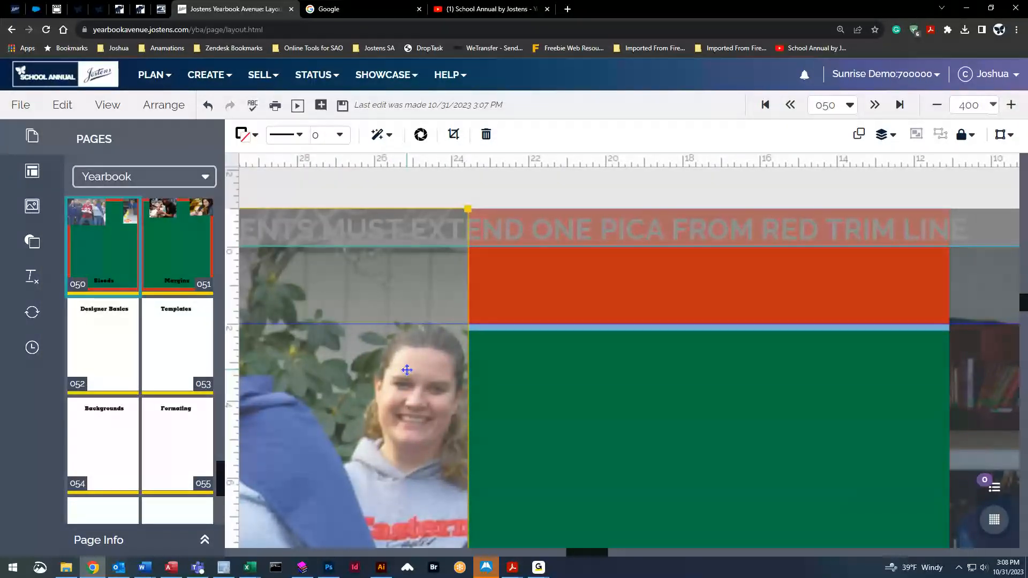
left_click(62, 105)
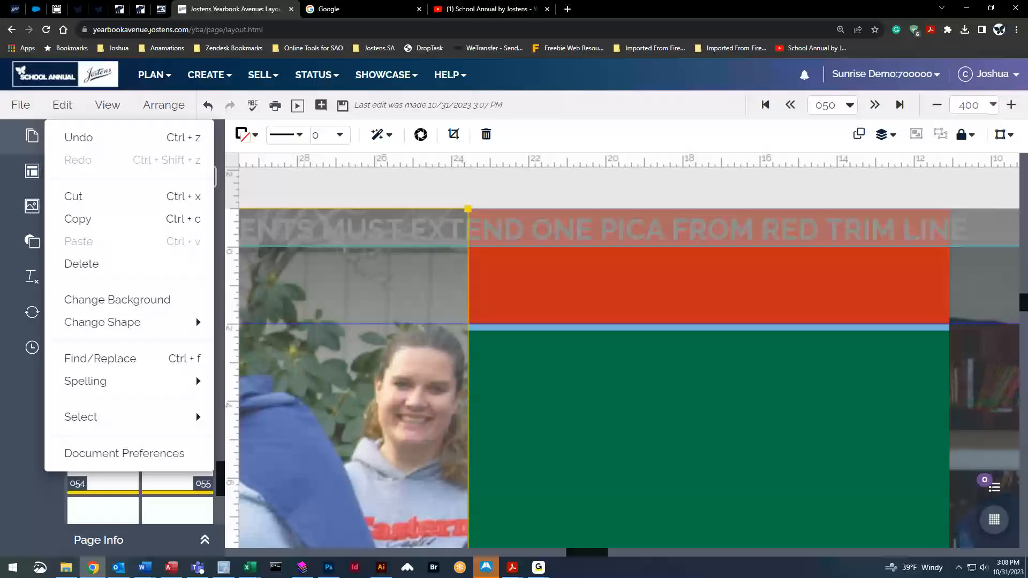
mouse_move(125, 322)
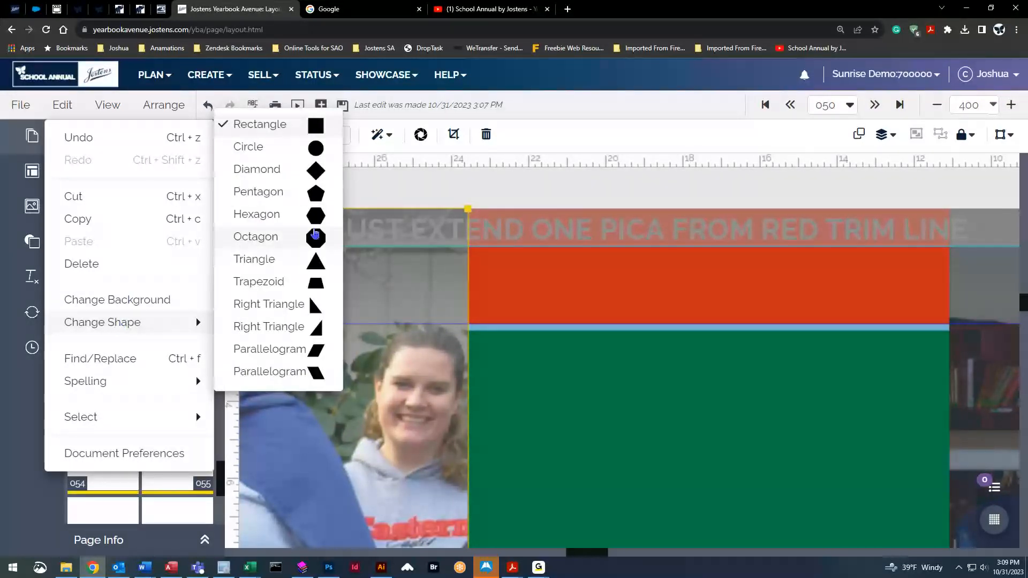
left_click(315, 260)
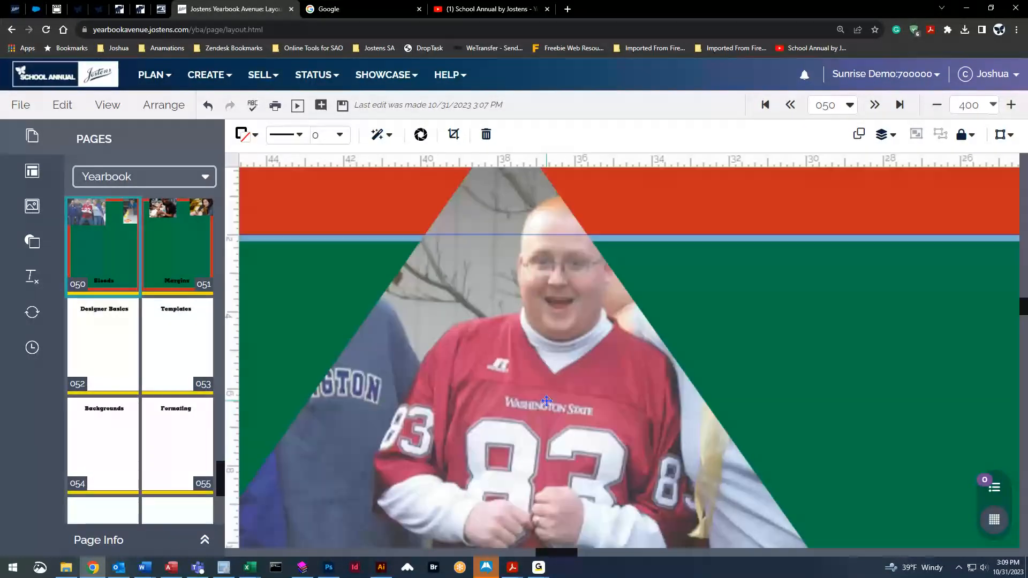
Change the triangular group photo to the second Parallelogram shape.
scroll(546, 402, "down", 2)
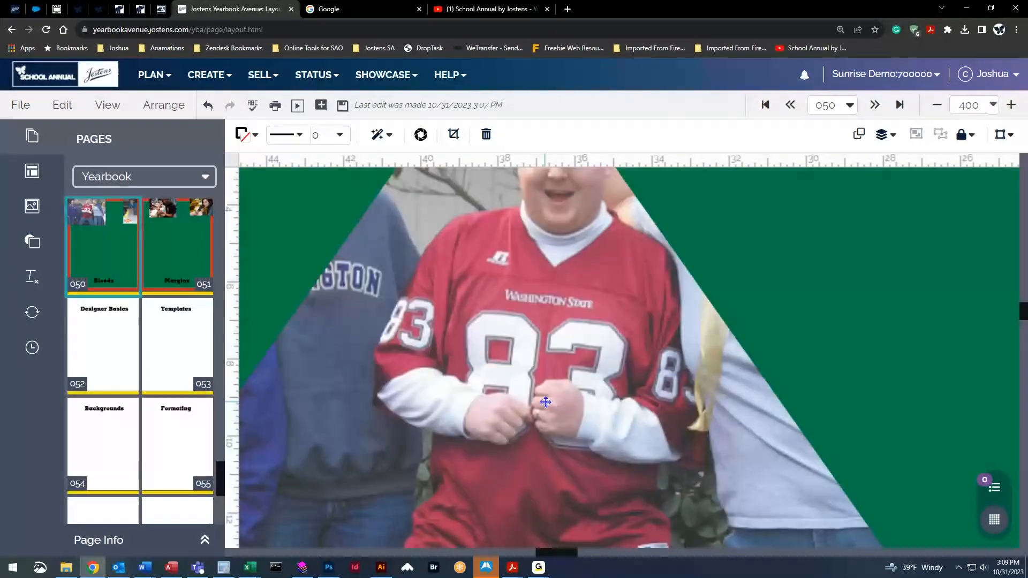
left_click(995, 105)
left_click(922, 270)
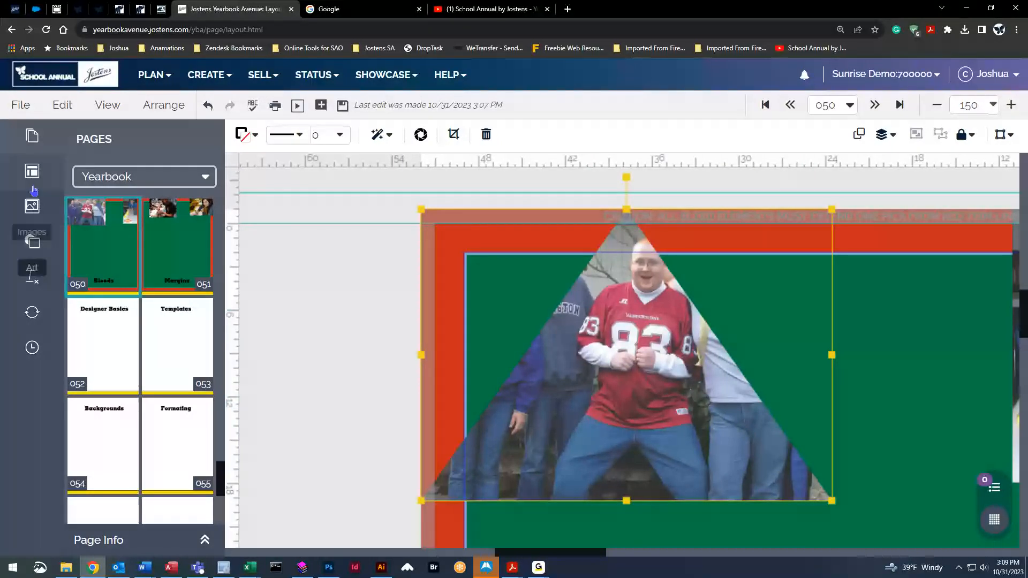
left_click(62, 105)
mouse_move(152, 323)
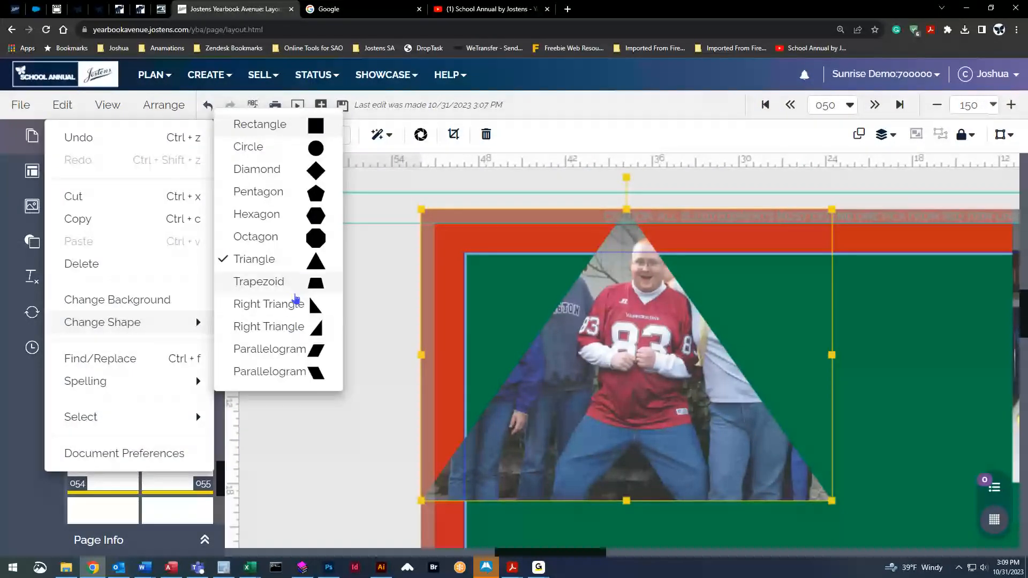
left_click(287, 374)
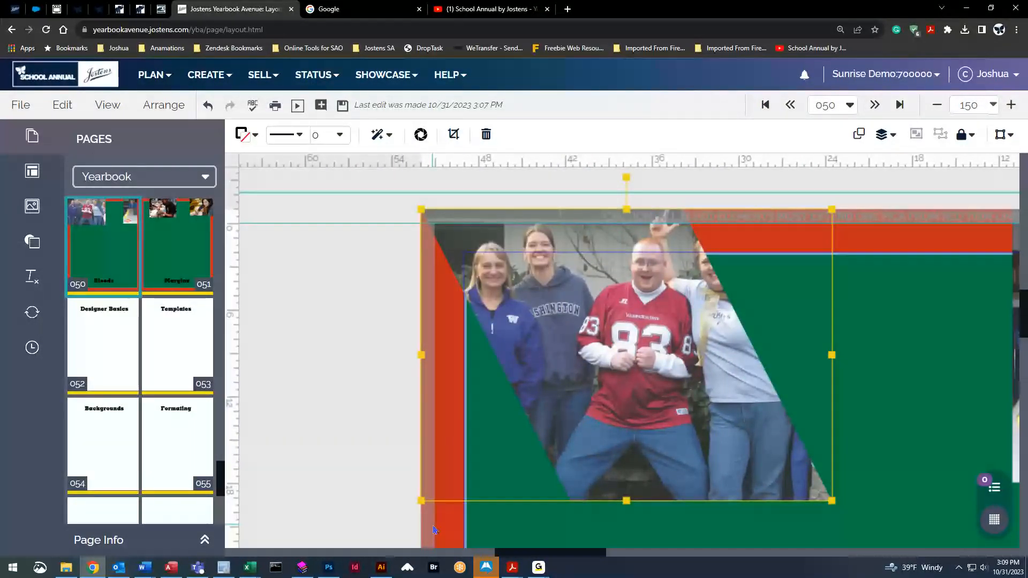
Undo both shape changes on the group photo.
left_click(208, 105)
left_click(209, 105)
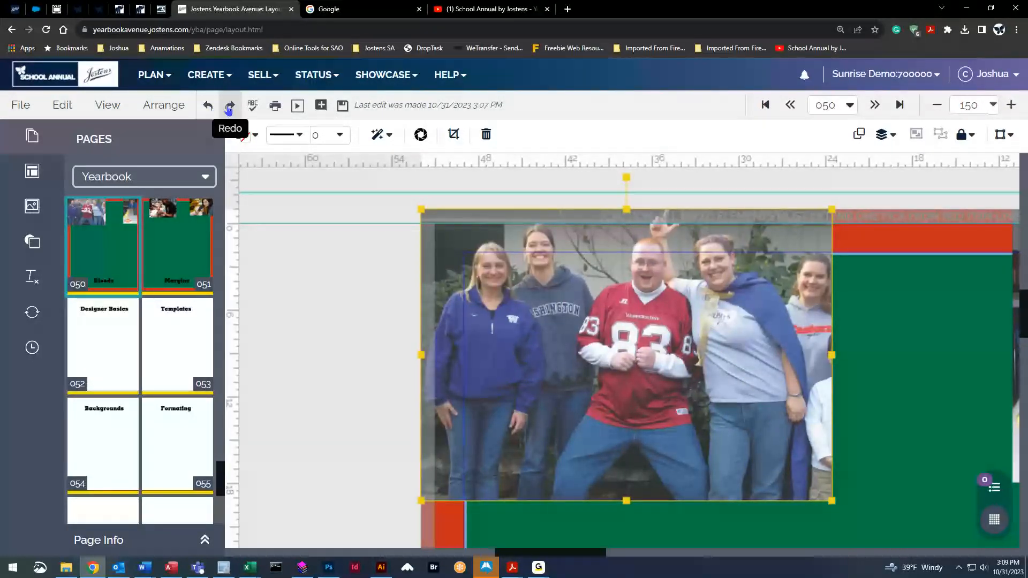
left_click(108, 105)
left_click(62, 105)
mouse_move(80, 323)
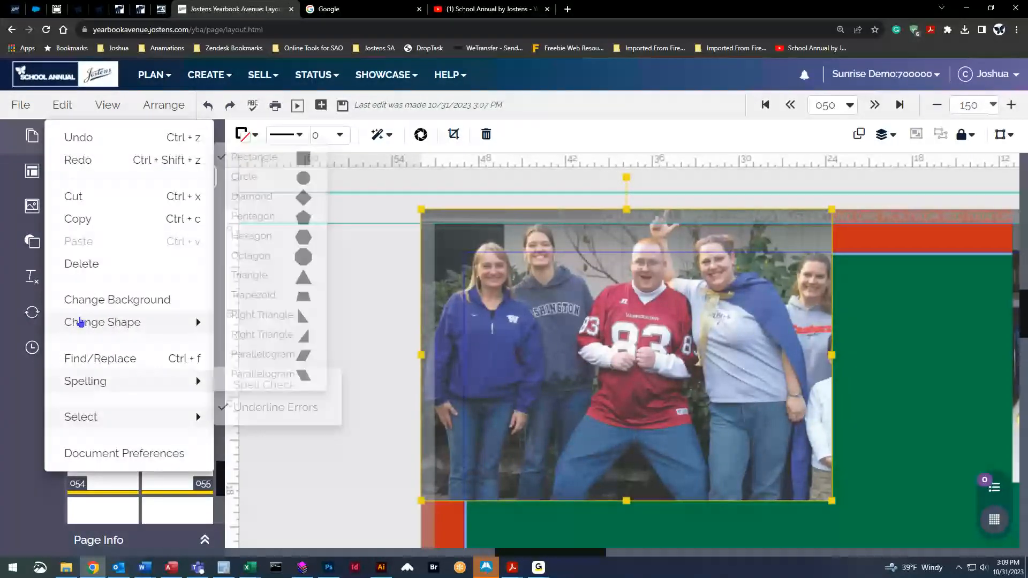
mouse_move(107, 382)
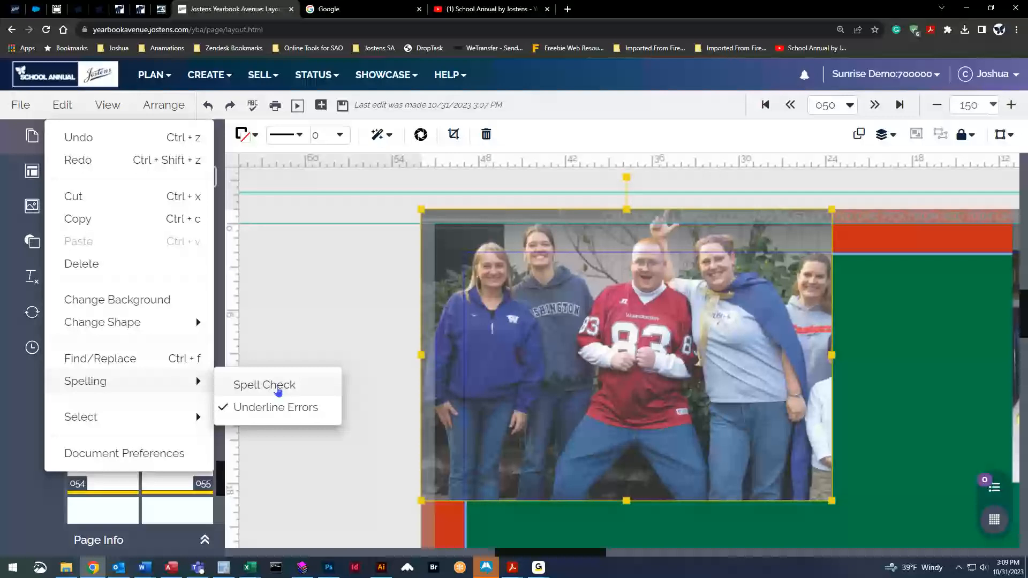
left_click(108, 105)
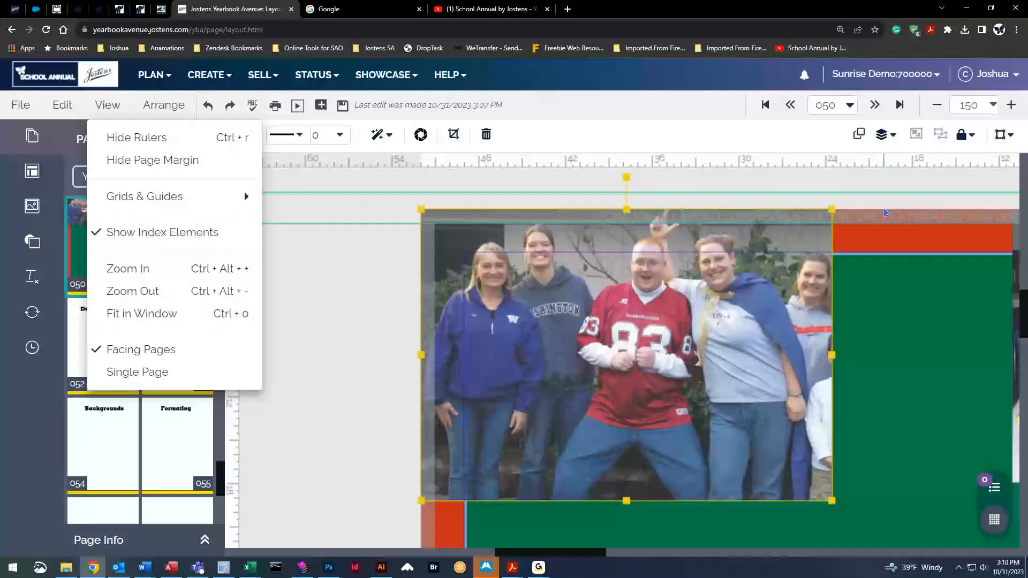
Switch to single-page view of page 050, saving the changes, and restore the facing-pages view.
left_click(993, 110)
left_click(910, 135)
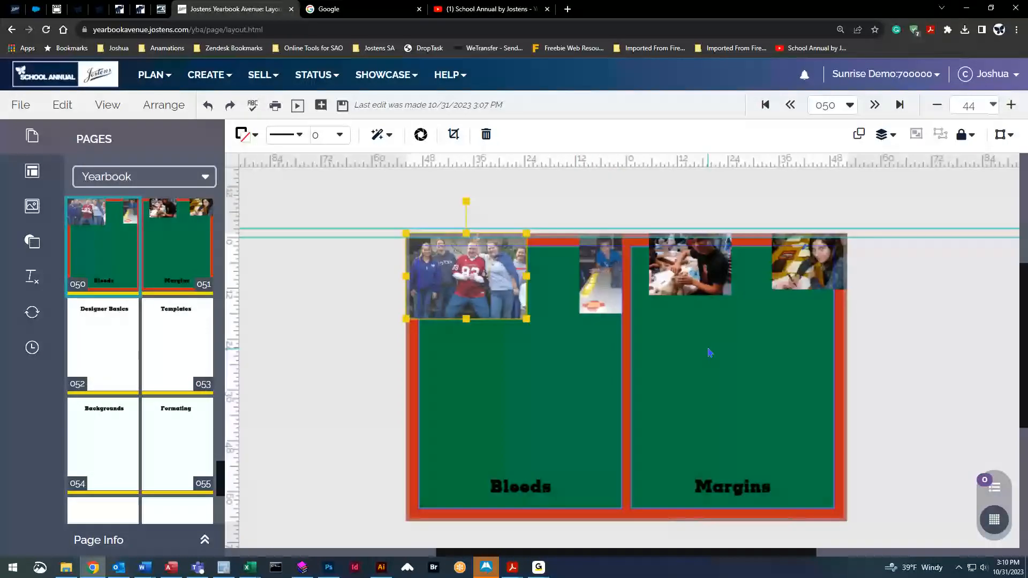
left_click(108, 105)
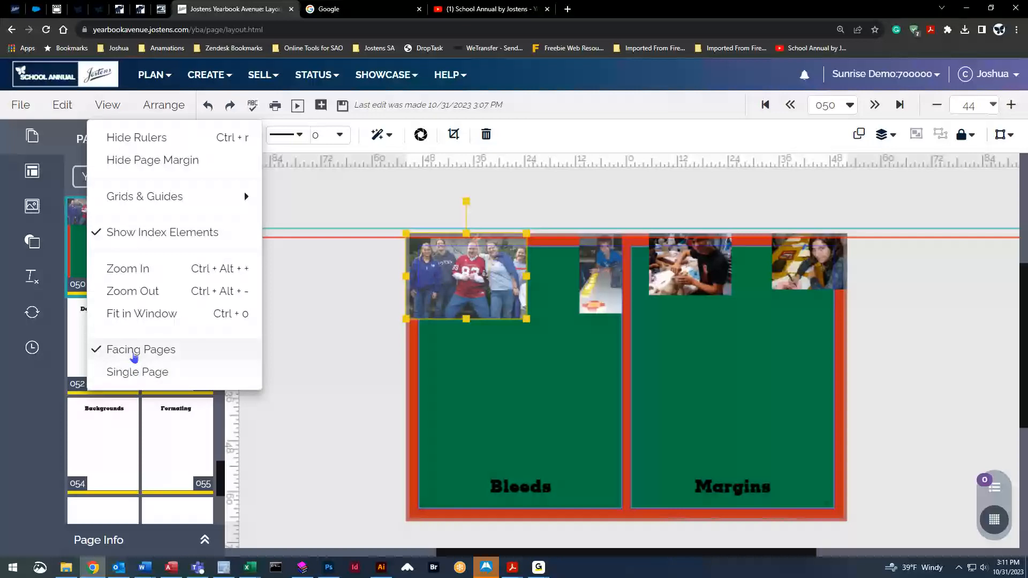
left_click(135, 370)
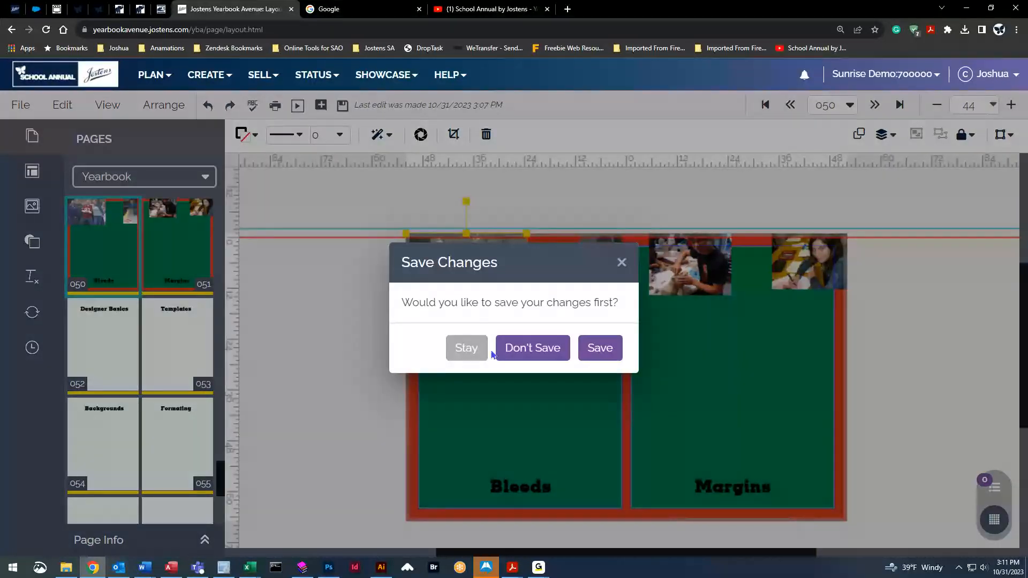
left_click(601, 355)
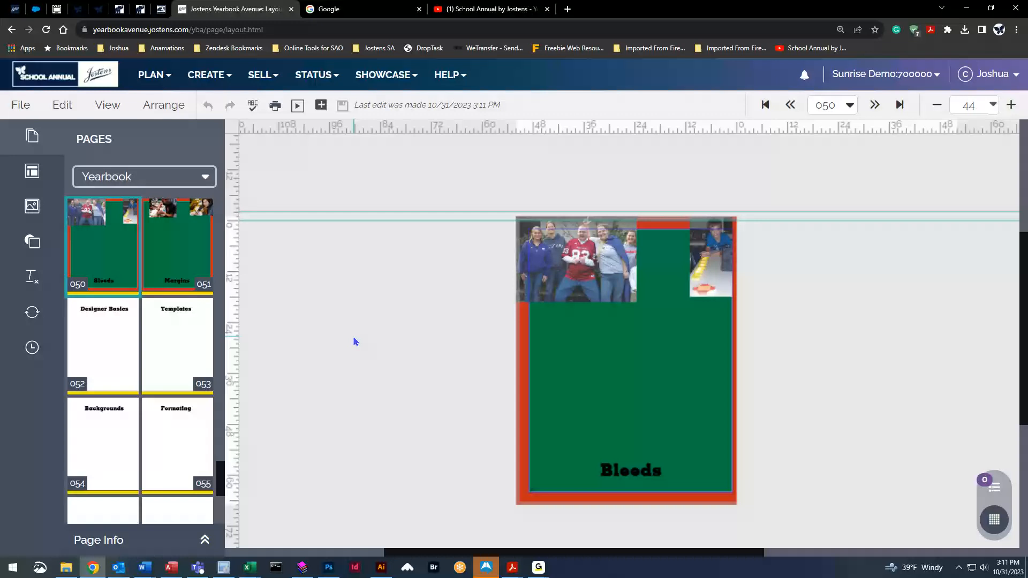
left_click(108, 109)
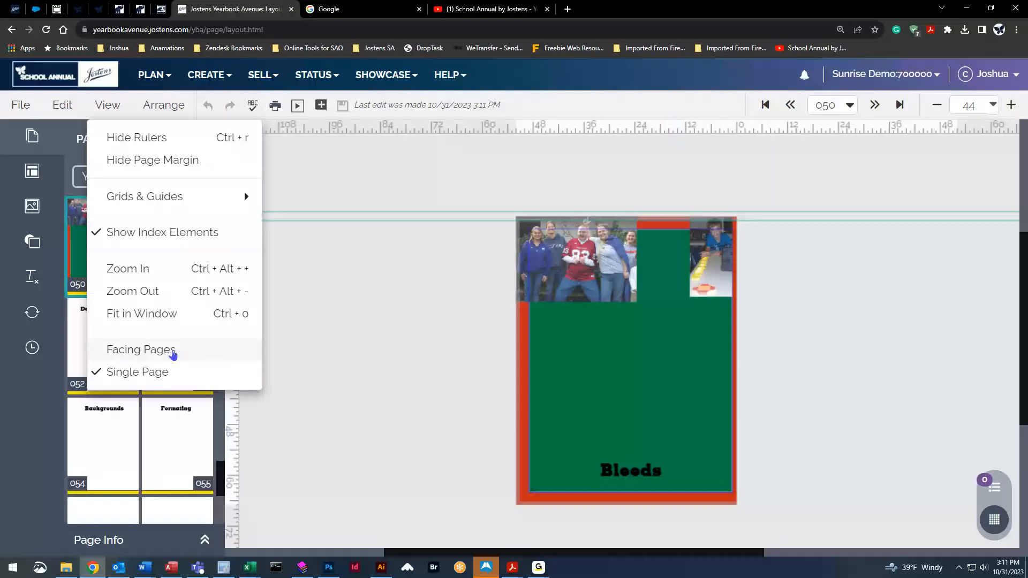
left_click(163, 351)
Move the group photo from the bleed corner to just inside the upper-left margin of page 050.
left_click(161, 105)
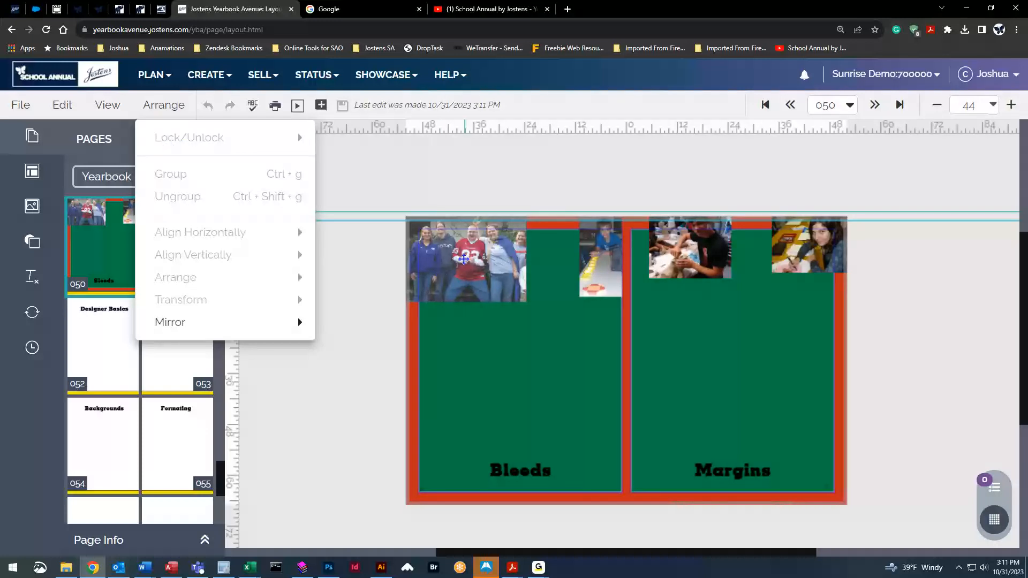
left_click(463, 259)
mouse_move(464, 259)
left_mouse_down()
mouse_move(471, 288)
mouse_move(464, 274)
left_mouse_up()
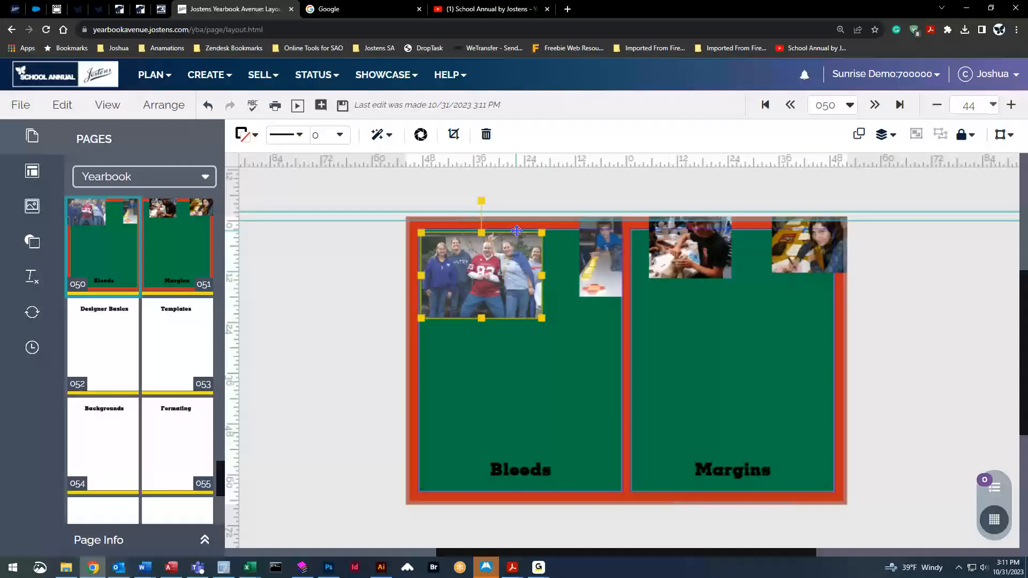
Lock all properties of the group photo on page 050.
left_click(178, 111)
mouse_move(184, 138)
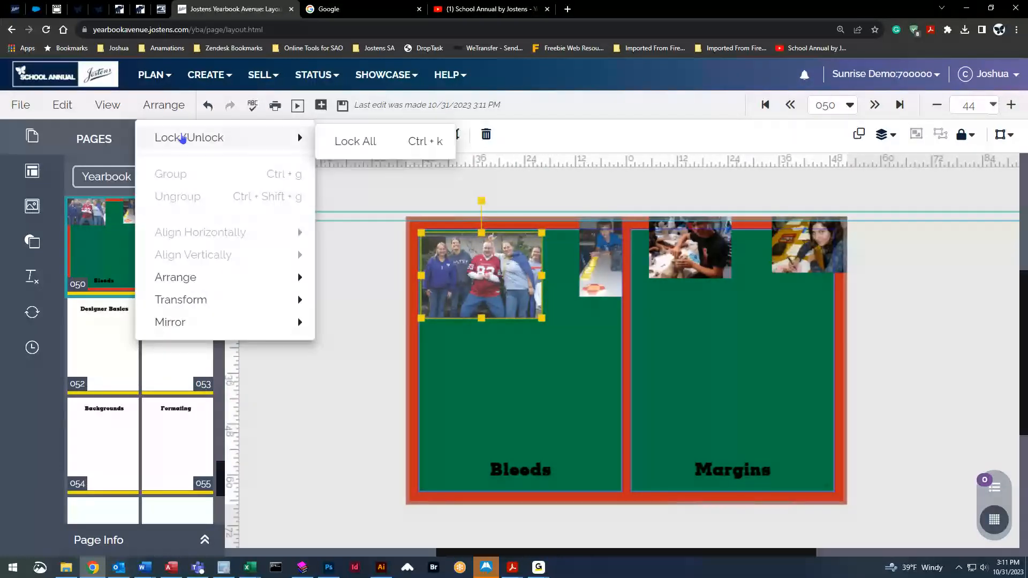
left_click(372, 141)
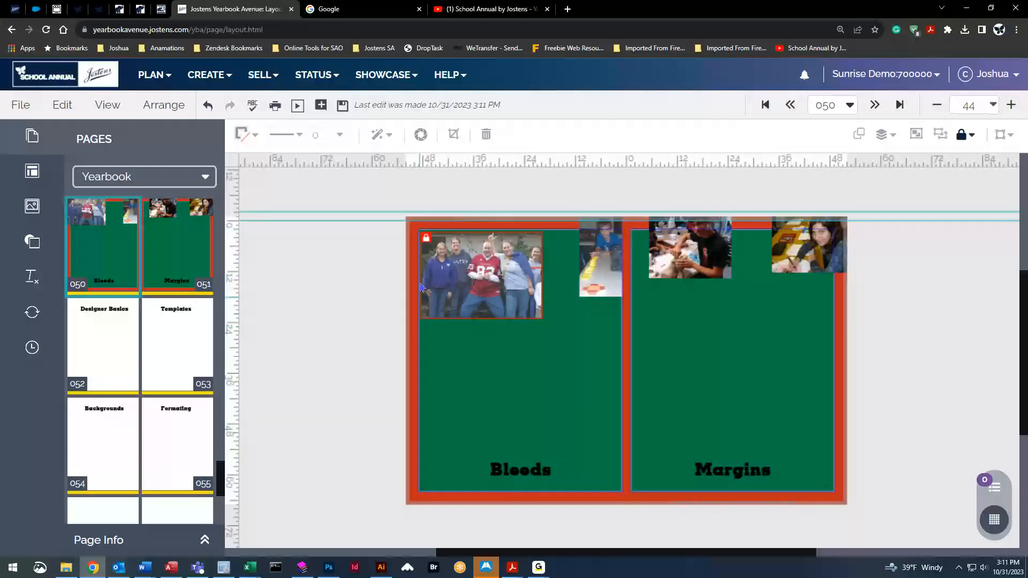
Unlock all properties of the group photo on page 050 and nudge it slightly inward from the upper-left margin.
mouse_move(427, 242)
left_click(440, 288)
left_click(464, 272)
left_click(161, 105)
mouse_move(190, 138)
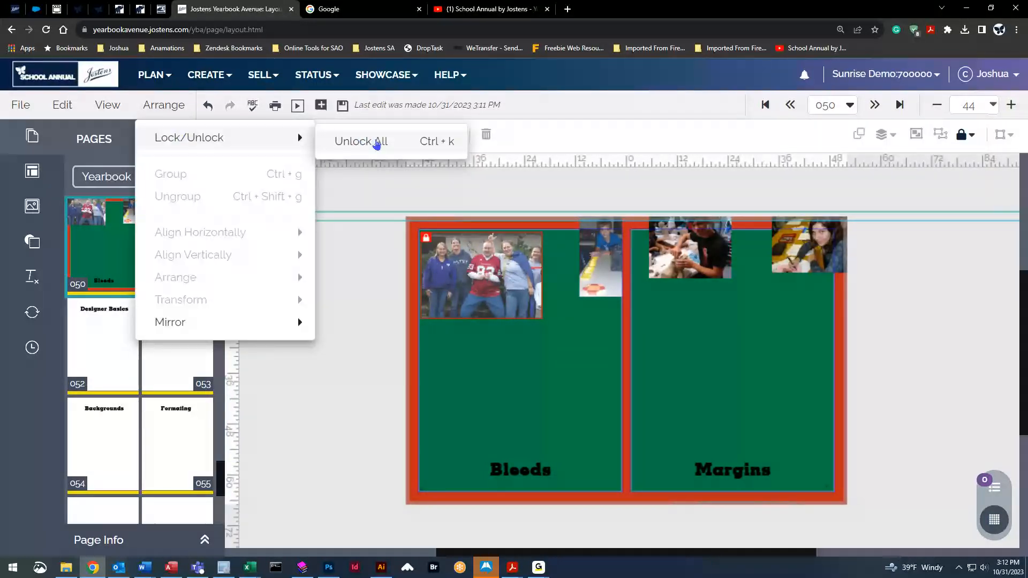
left_click(377, 143)
mouse_move(482, 282)
left_mouse_down()
mouse_move(511, 338)
mouse_move(484, 284)
left_mouse_up()
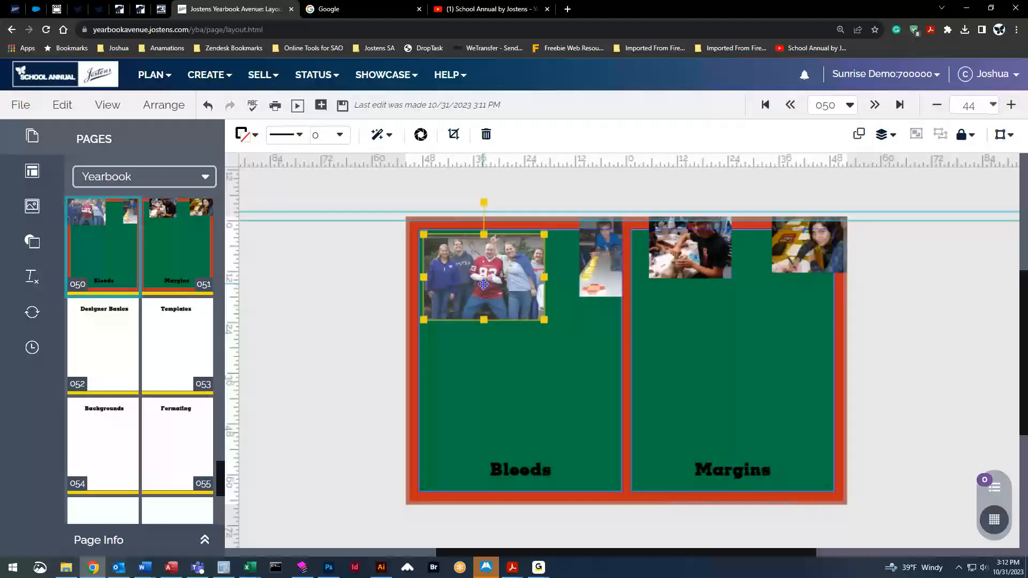
left_click(402, 276)
left_click(163, 105)
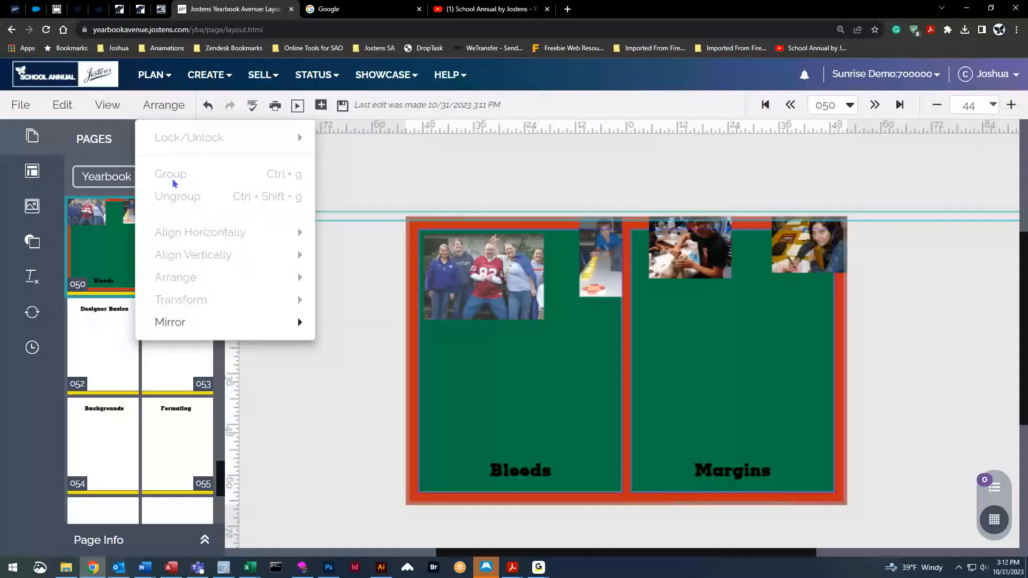
left_click_drag(357, 278, 861, 257)
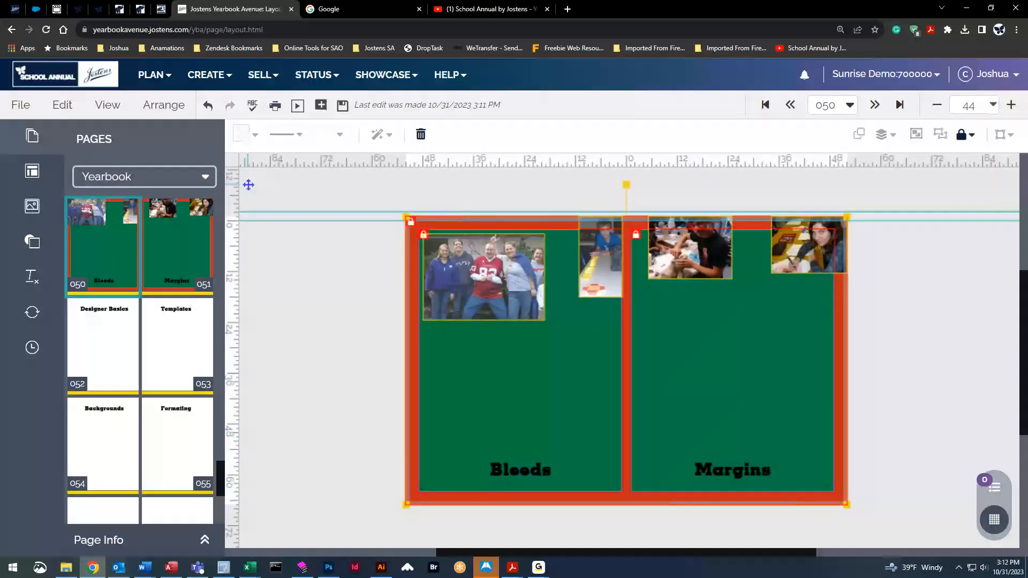
left_click(165, 107)
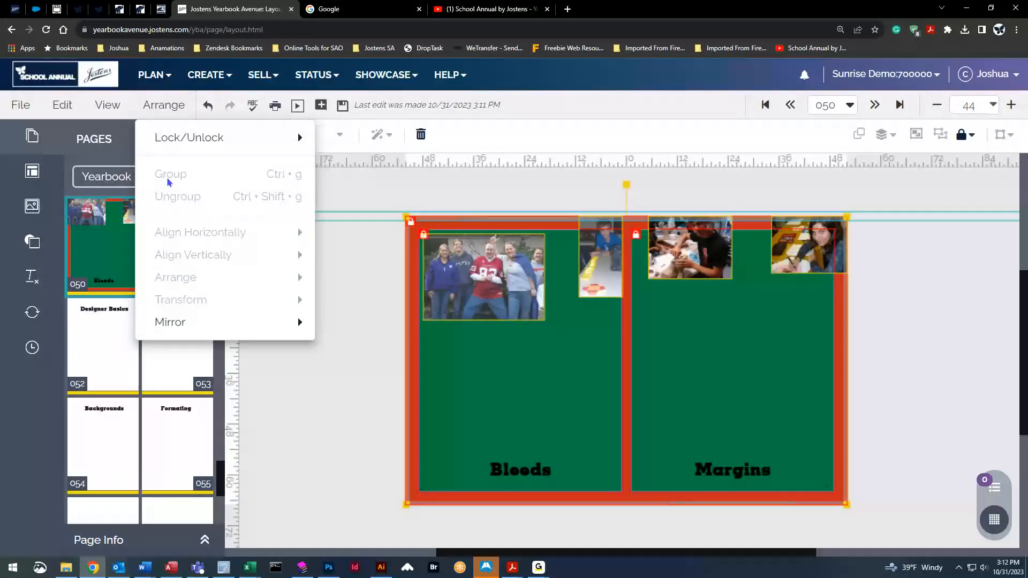
left_click(336, 331)
Select the group photo and the boy's photo on page 050 together and show the grouping and alignment commands.
left_click(468, 284)
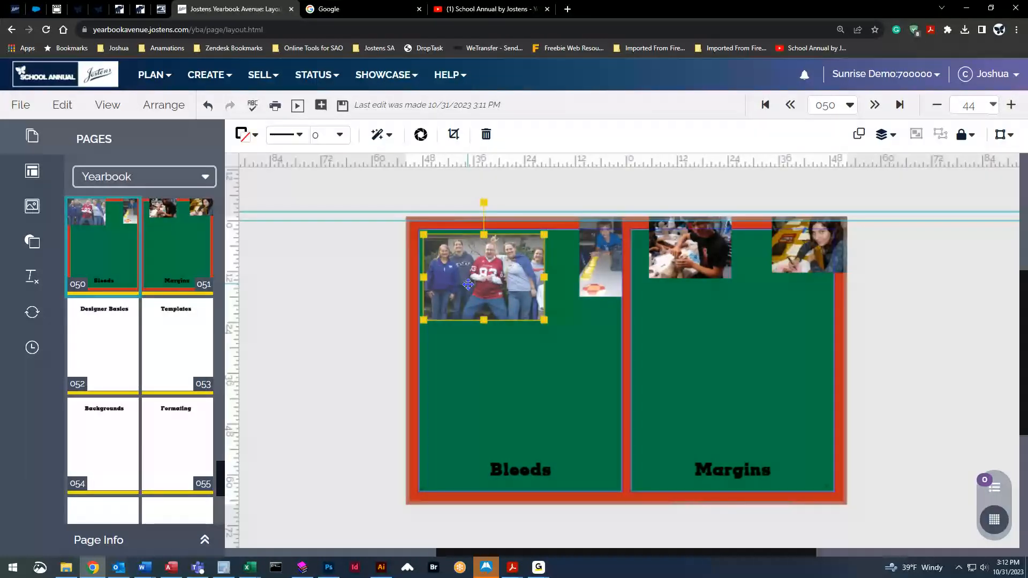
left_click(593, 276, "shift")
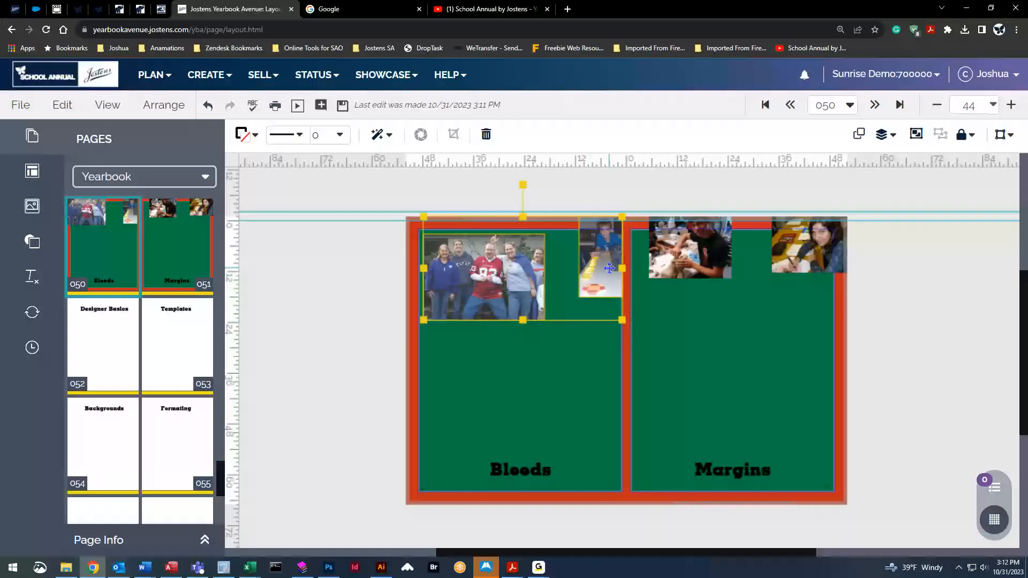
left_click(164, 105)
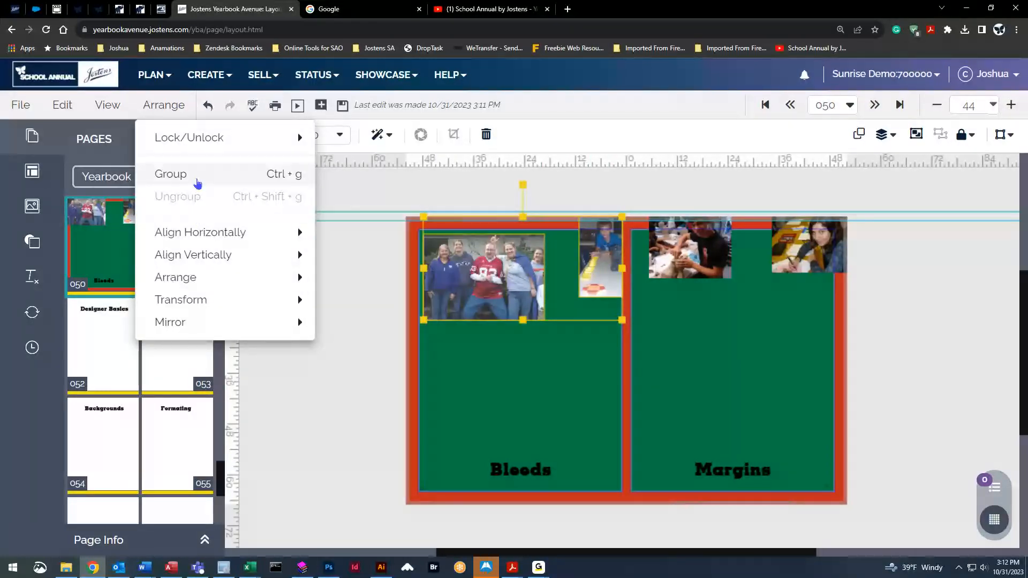
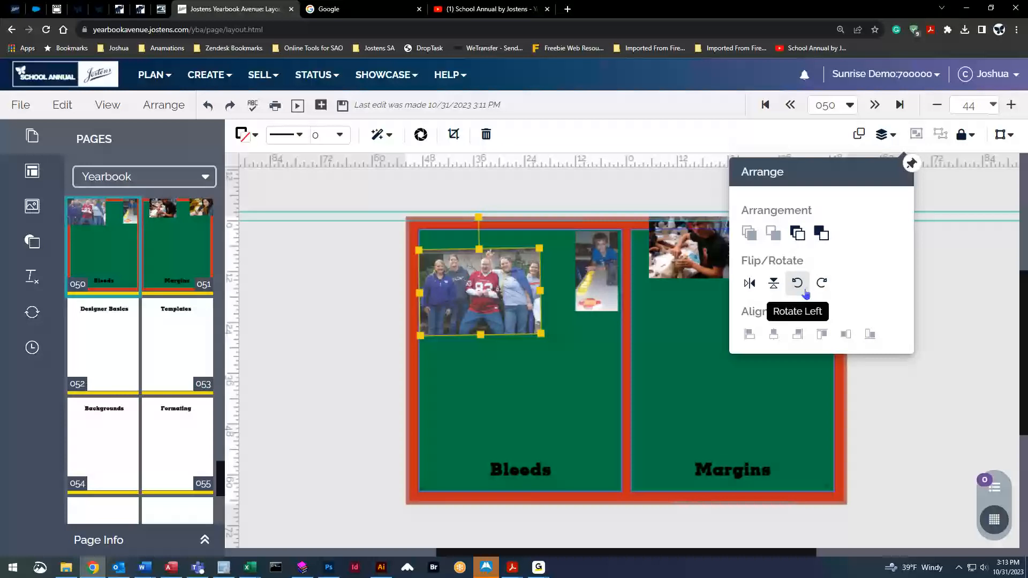
Rotate the group photo on page 050 once to the left and twice to the right.
left_click(797, 286)
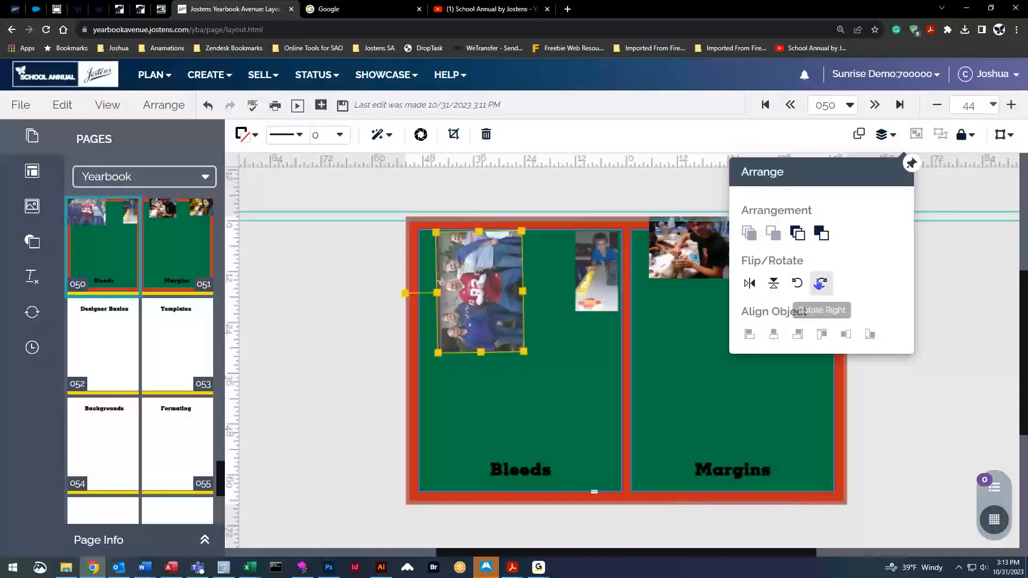
left_click(822, 283)
left_click(822, 284)
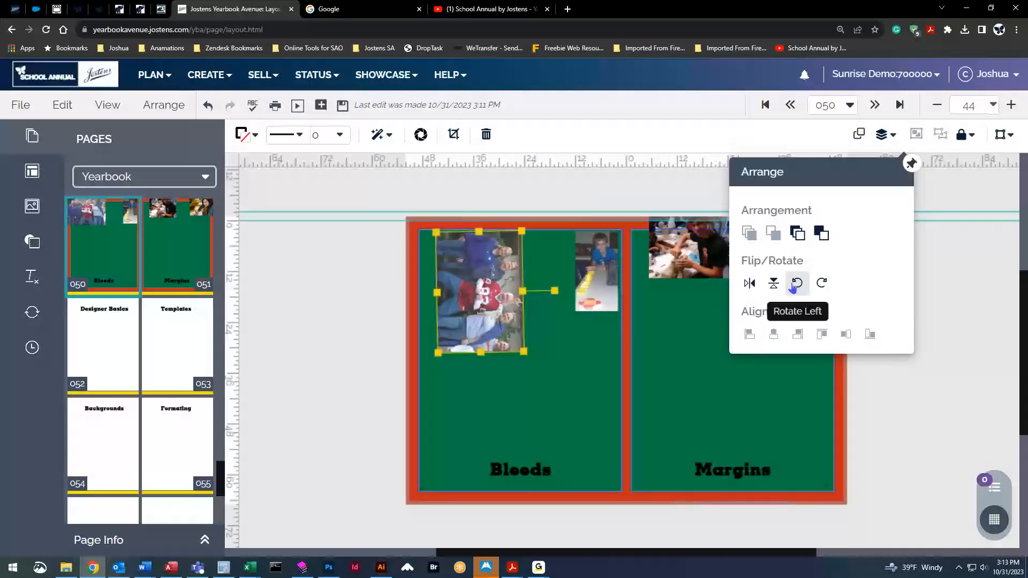
Flip the group photo vertically and horizontally, and send it to the back and return it to the front.
left_click(774, 284)
left_click(748, 287)
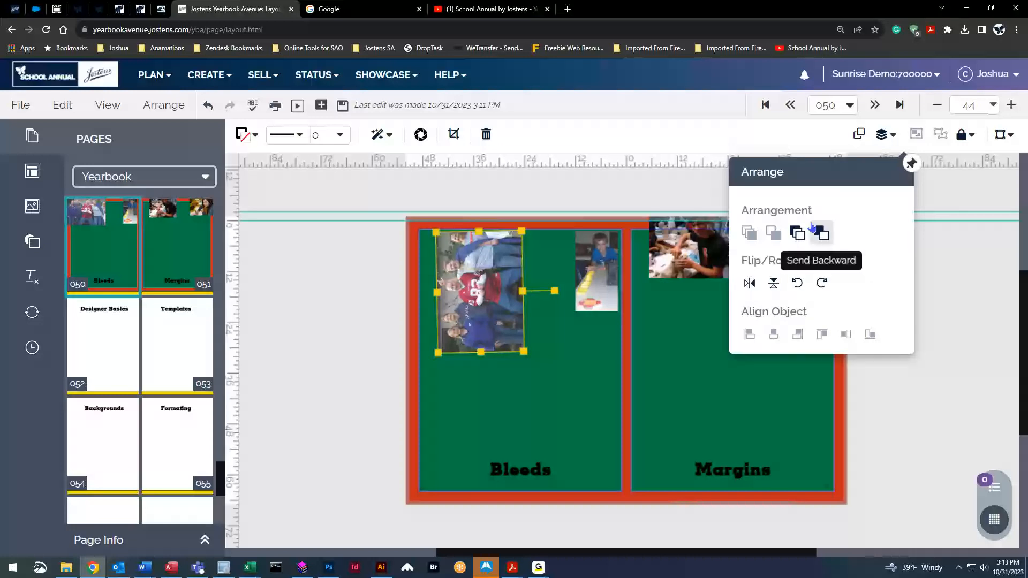
left_click(797, 233)
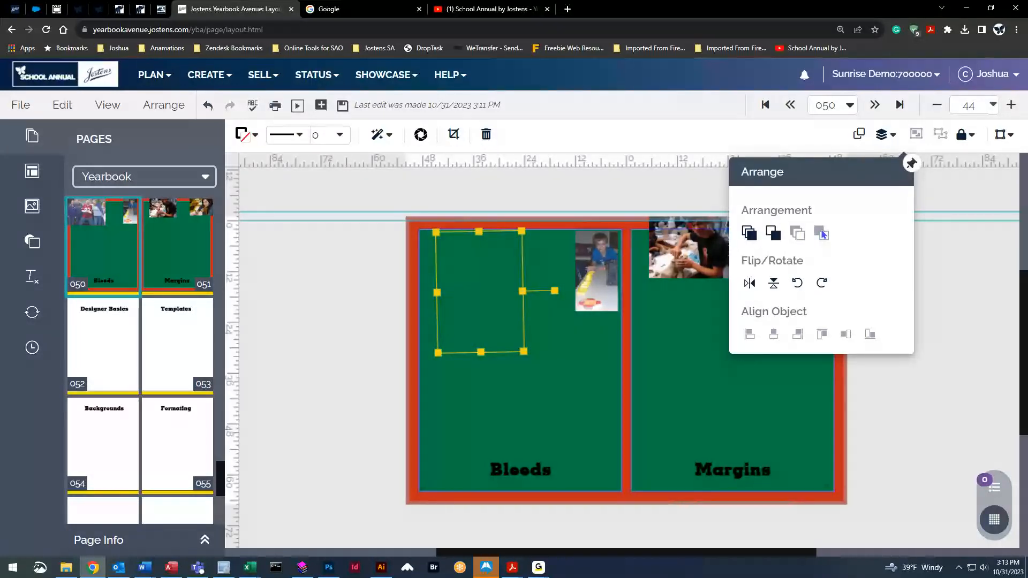
left_click(750, 234)
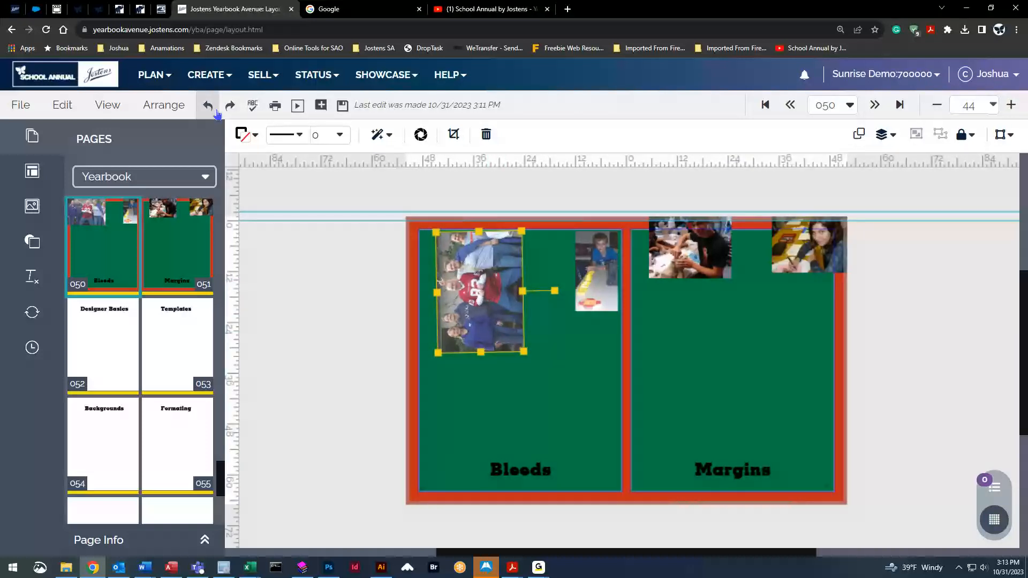
Undo the stacking, flip and rotation changes on the group photo until it is upright again.
left_click(215, 109)
left_click(214, 109)
left_click(214, 109)
left_click(215, 112)
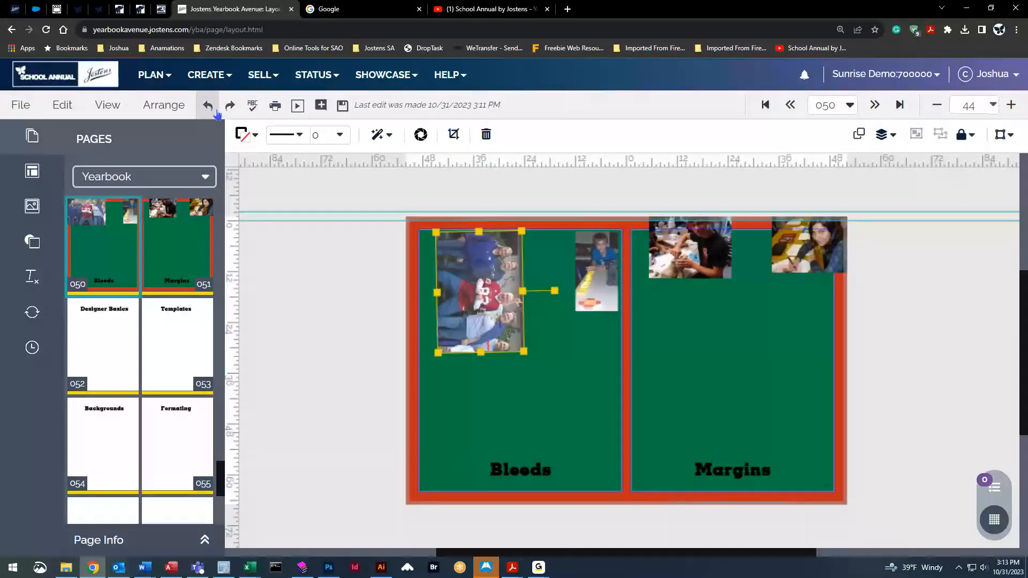
left_click(215, 112)
Move the boy's photo over the lower-right corner of the group photo and apply Bring to Front.
left_click_drag(604, 279, 540, 292)
left_click(539, 332)
left_click_drag(538, 332, 533, 347)
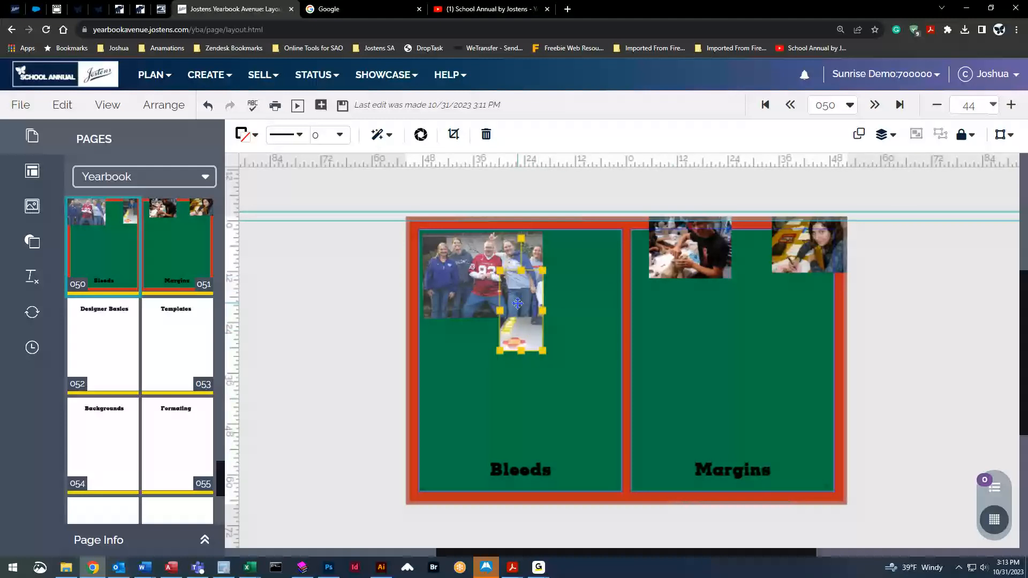
left_click(163, 106)
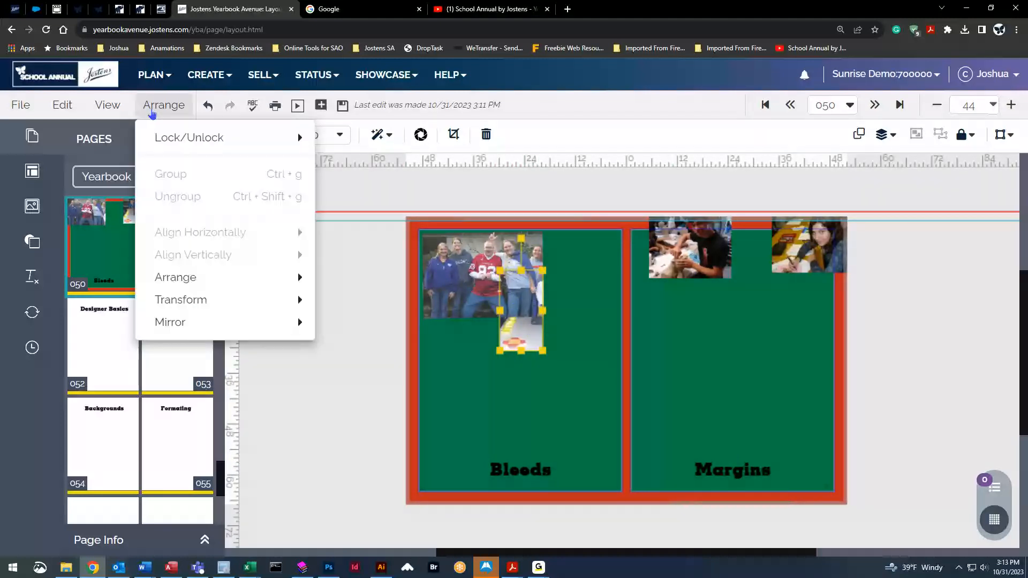
mouse_move(198, 278)
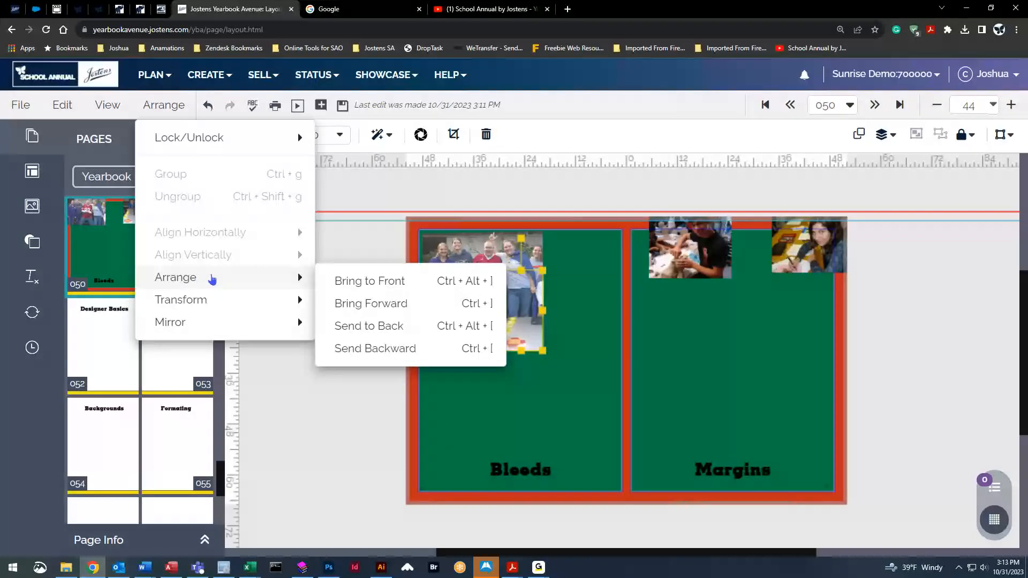
left_click(390, 284)
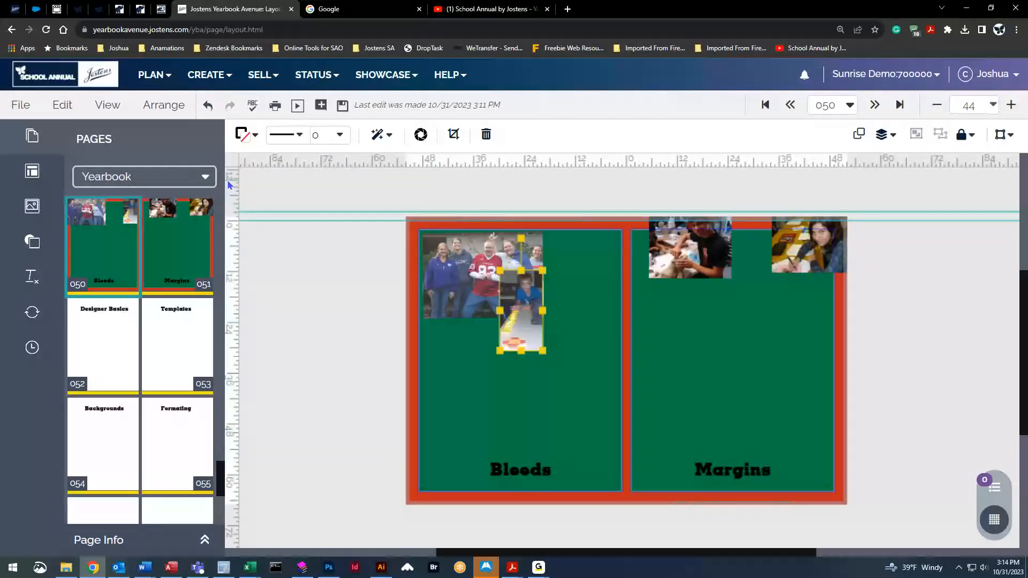
Use Bring Forward to place the boy's photo over the group photo, and save the spread.
left_click(884, 135)
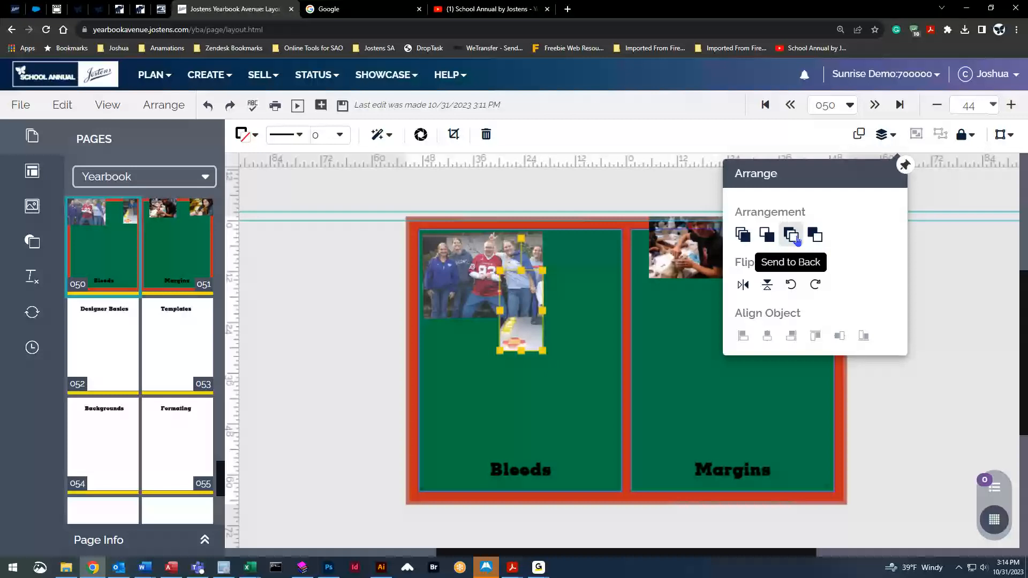
left_click(768, 236)
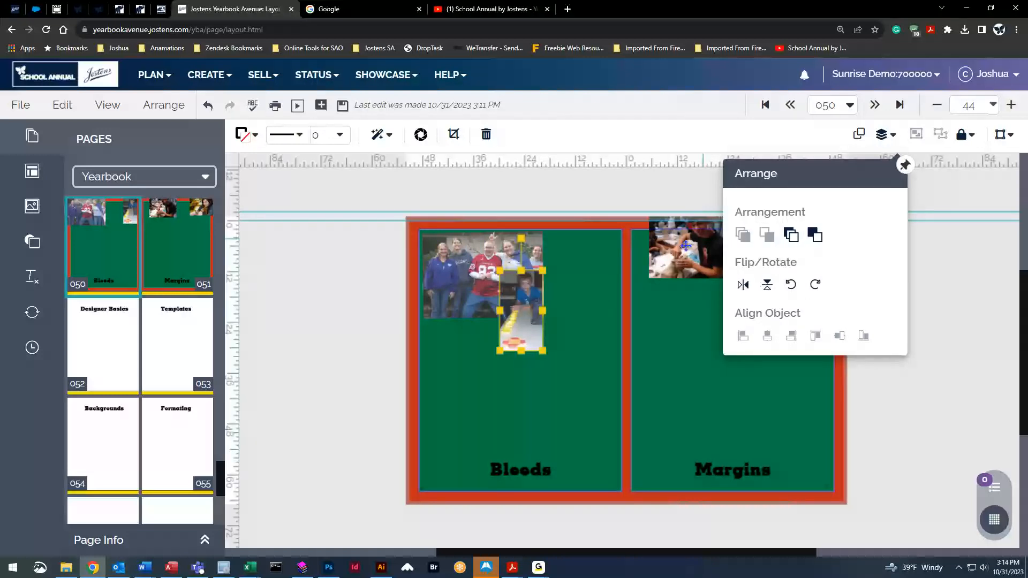
left_click(266, 278)
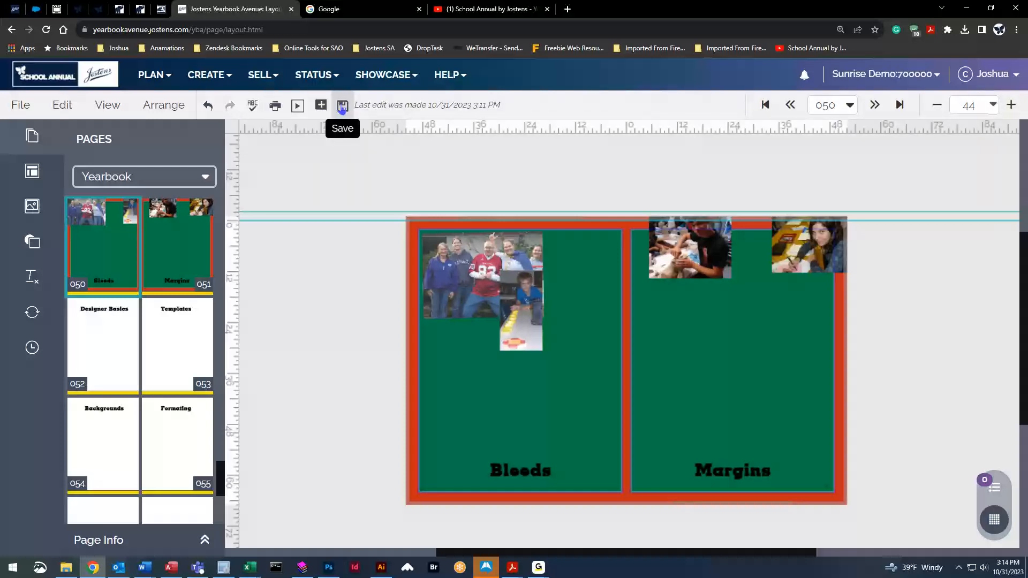
left_click(342, 108)
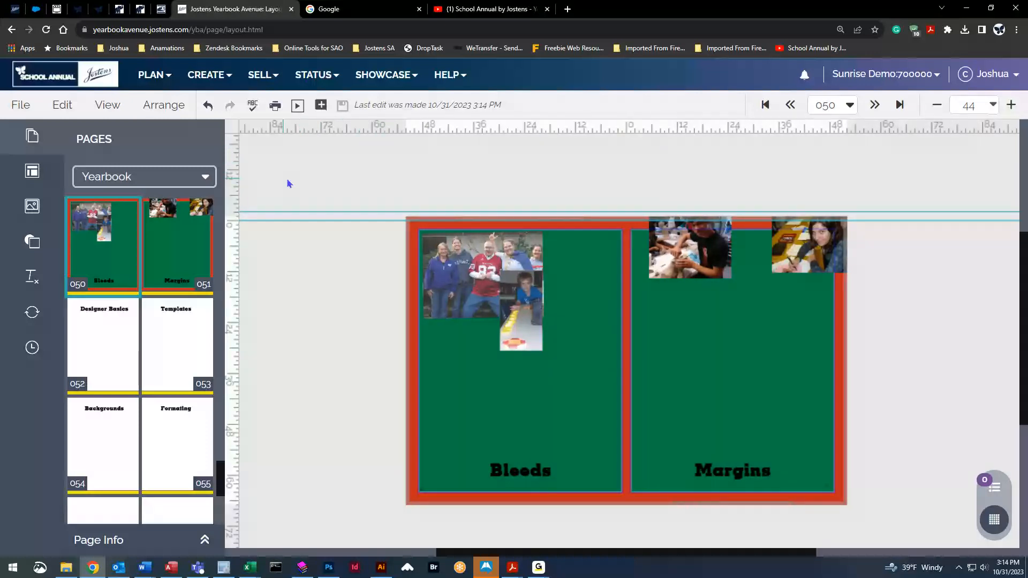
Add a vertical guide along the centre gutter and a horizontal guide along the upper edge of the spread.
left_click_drag(225, 189, 628, 149)
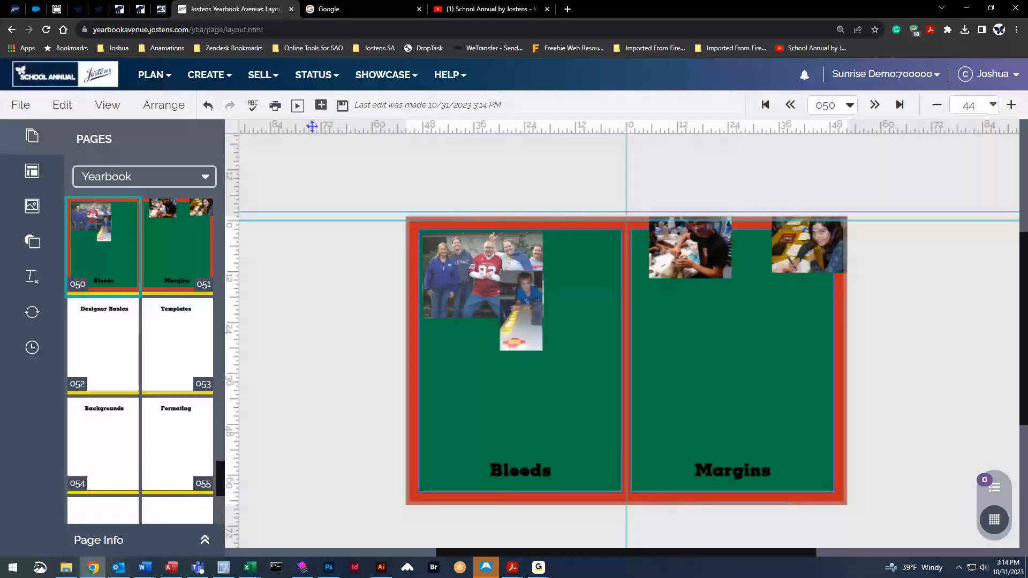
left_click_drag(309, 126, 292, 220)
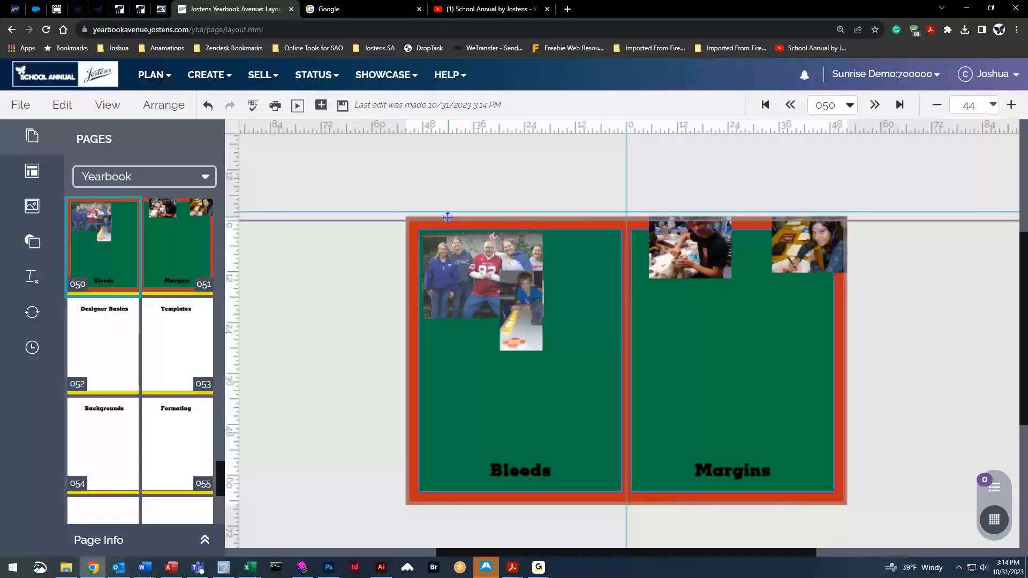
left_click_drag(589, 220, 650, 221)
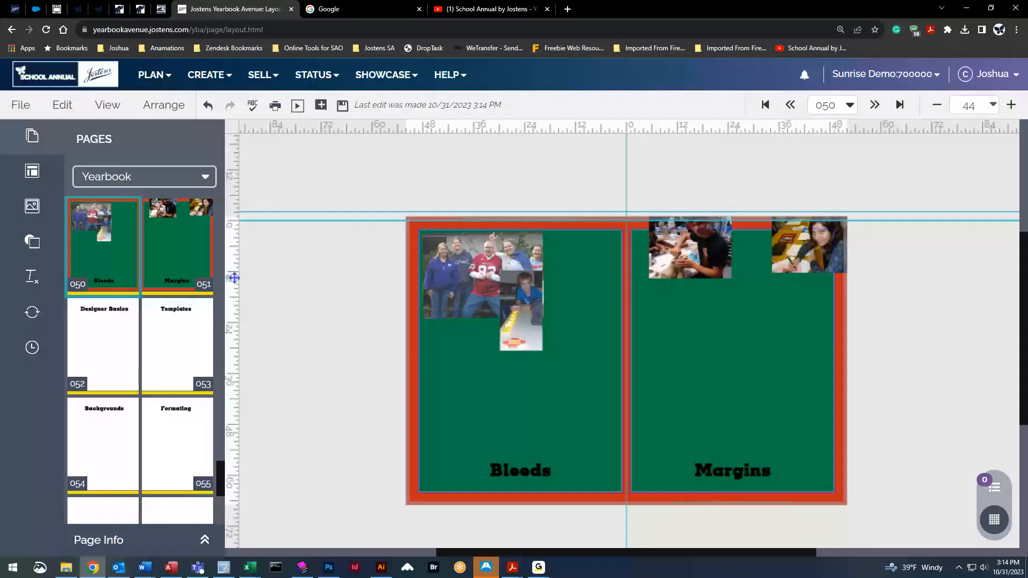
Add vertical guides through the middle of pages 050 and 051, at 24 on the ruler on each side.
left_click_drag(236, 279, 521, 160)
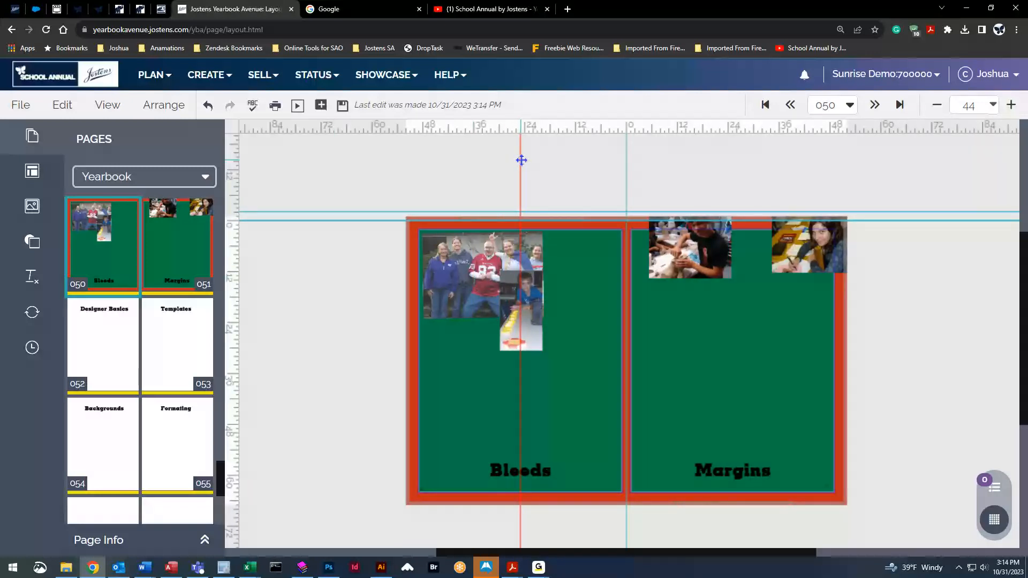
left_click_drag(521, 160, 523, 140)
left_click_drag(523, 129, 680, 91)
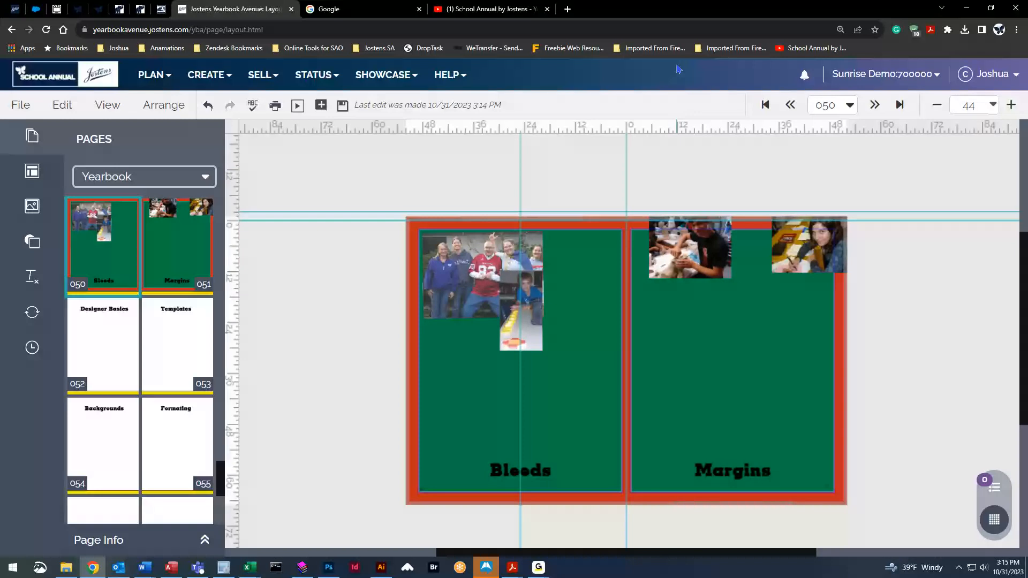
left_click_drag(238, 274, 733, 156)
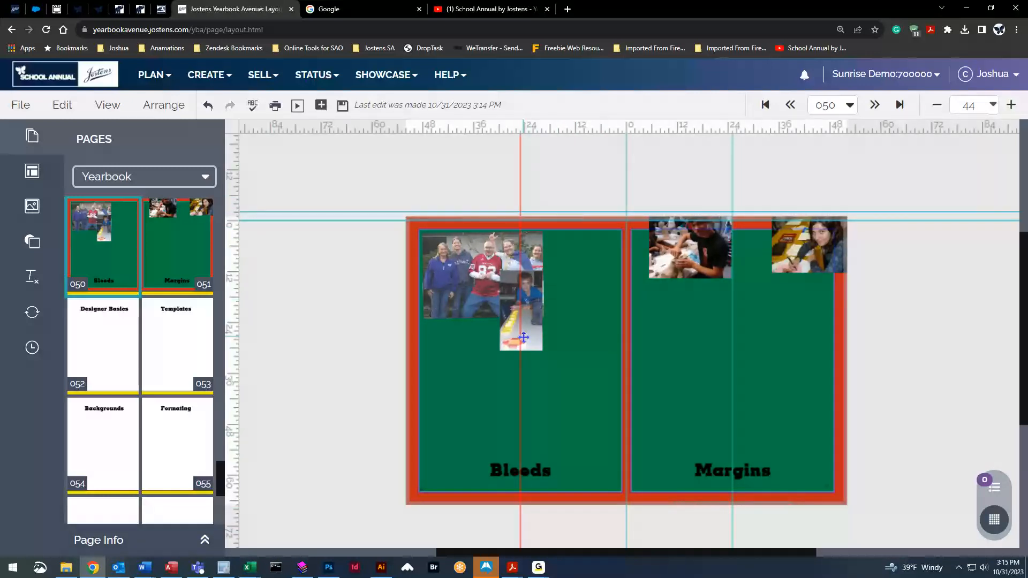
Align the left edges of the boy's photo and the group photo below it to page 050's middle guide.
left_click_drag(531, 320, 551, 281)
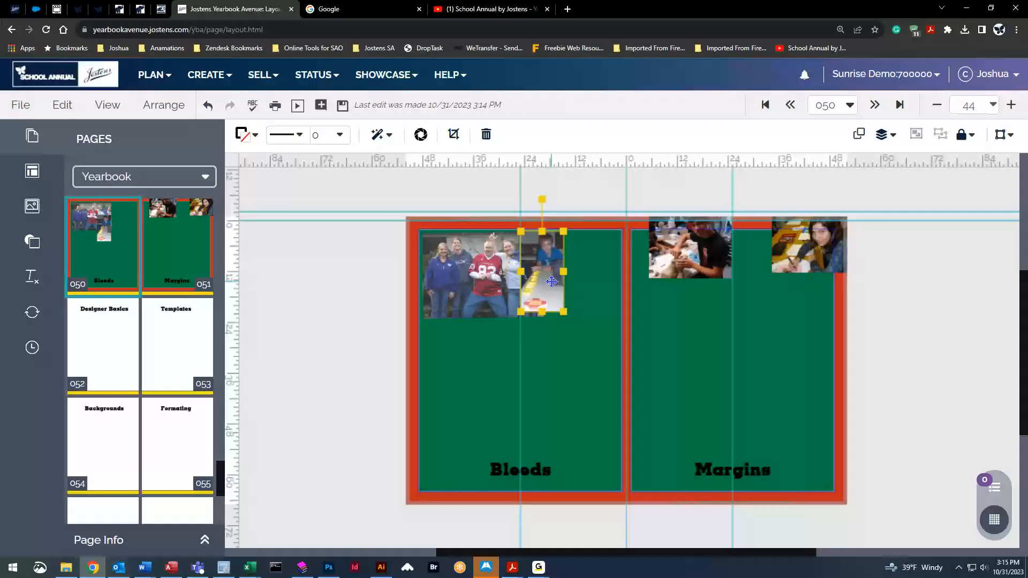
left_click_drag(476, 266, 573, 351)
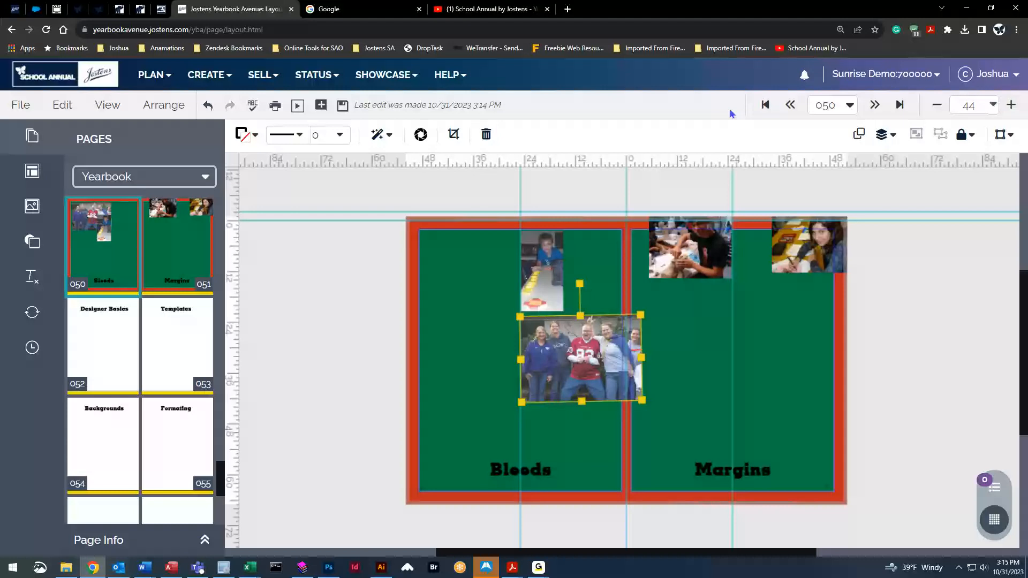
Reset the browser zoom to 100% and fit the whole spread in the layout view.
left_click(840, 29)
left_click(858, 50)
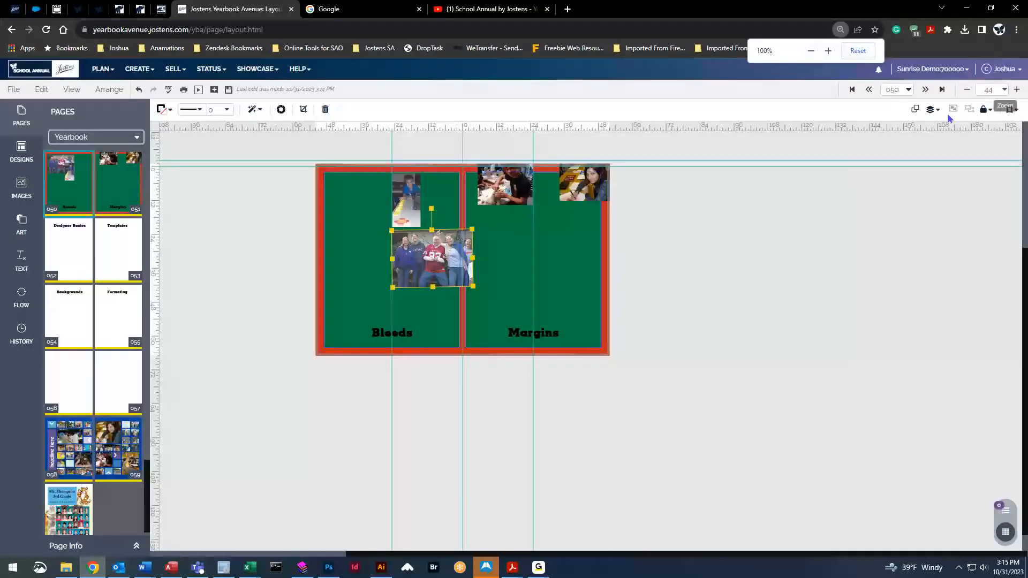
left_click(1001, 90)
left_click(978, 112)
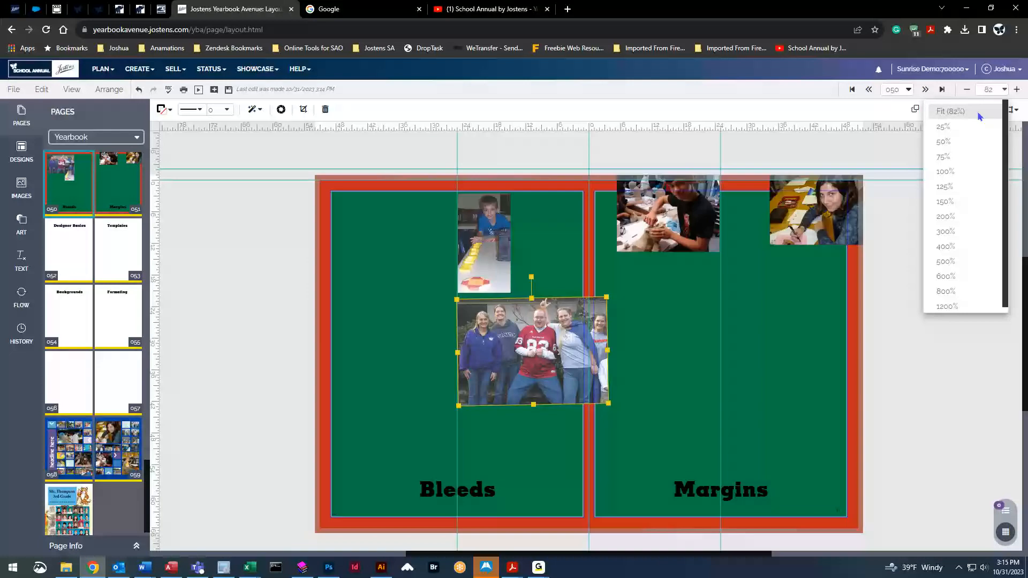
Move the group photo back inside the upper-left margin of page 050 and show the art categories.
left_click_drag(497, 352, 376, 255)
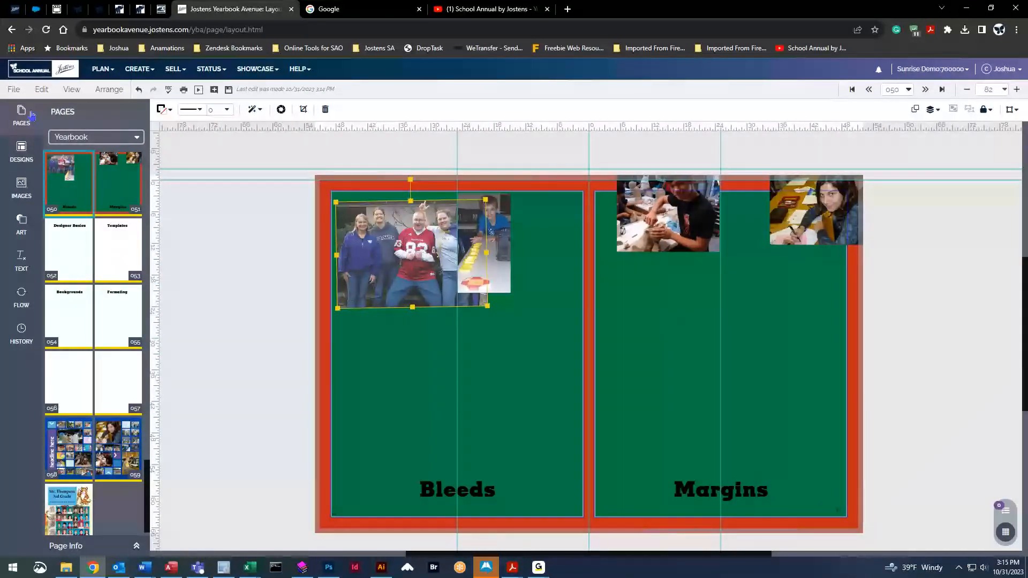
left_click(33, 224)
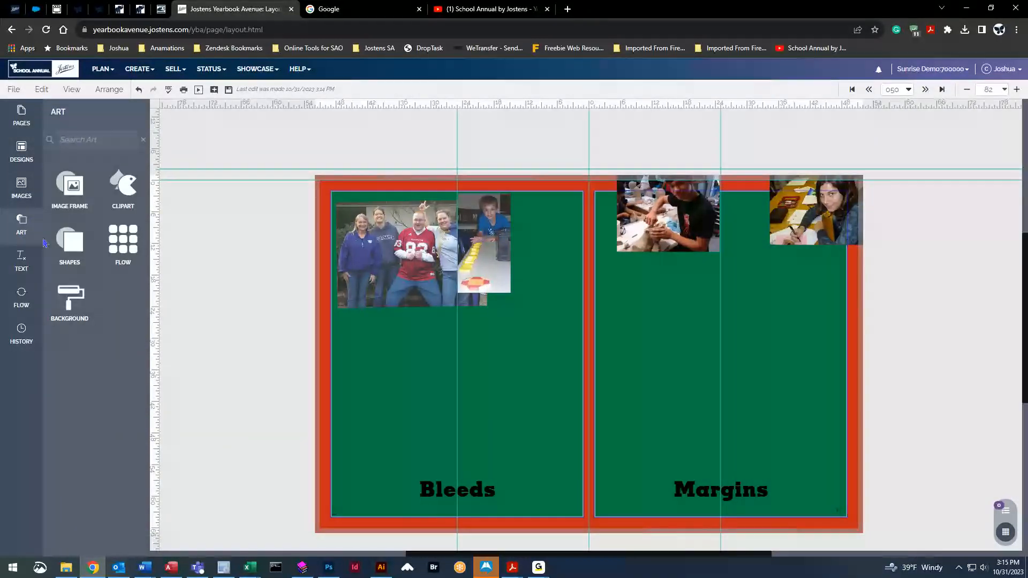
Save the changes to spread 050–051 while jumping to the book's last page, and return to the first page, 001.
left_click(941, 90)
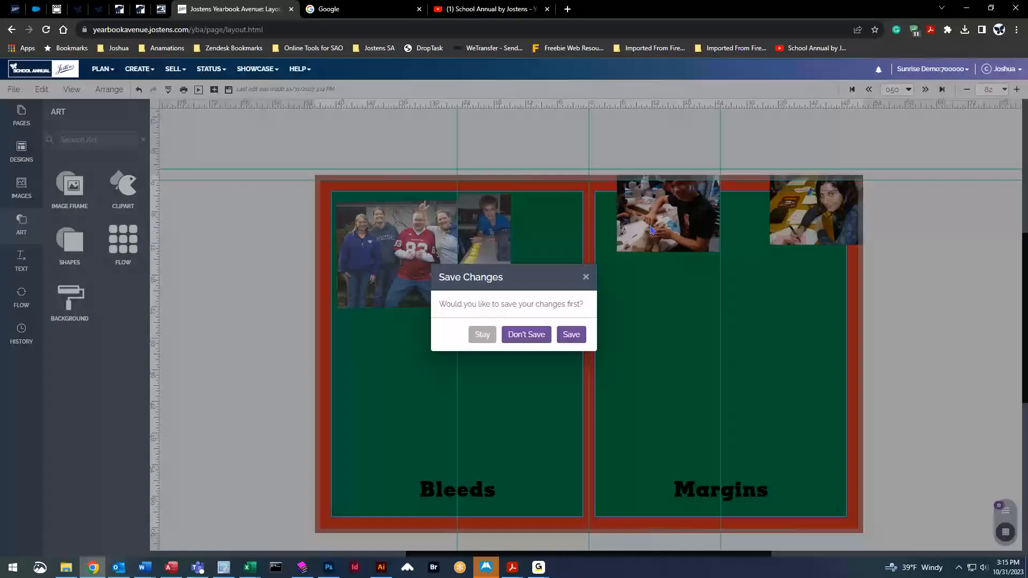
left_click(570, 335)
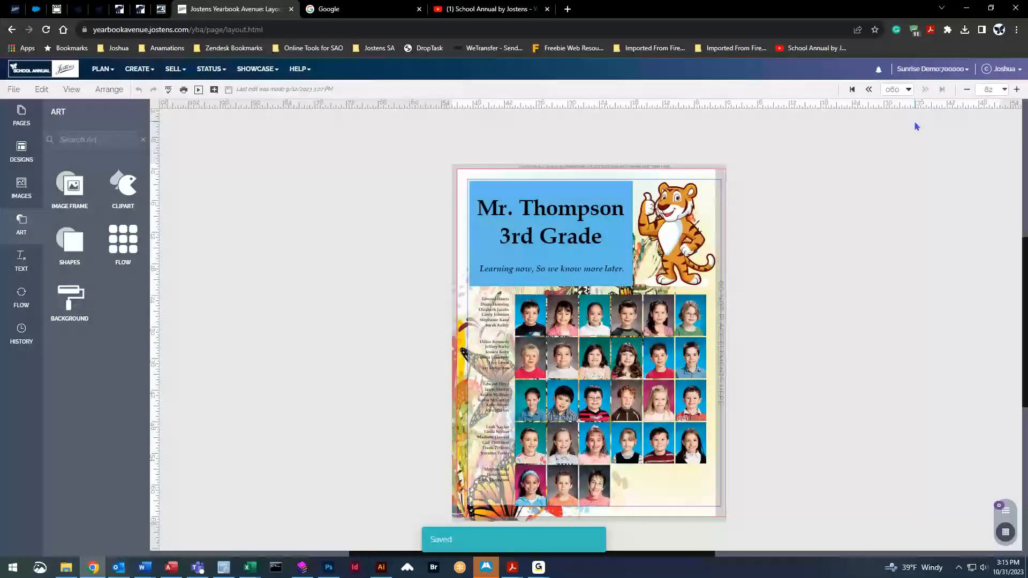
left_click(853, 90)
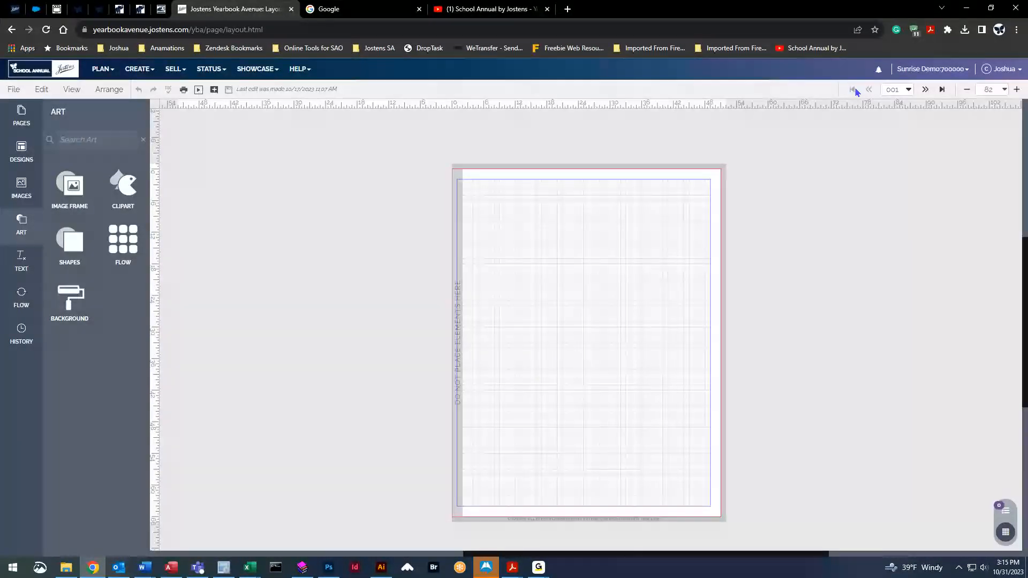
Open the Designer Basics and Templates spread, pages 052–053, from the yearbook page thumbnails.
left_click(22, 115)
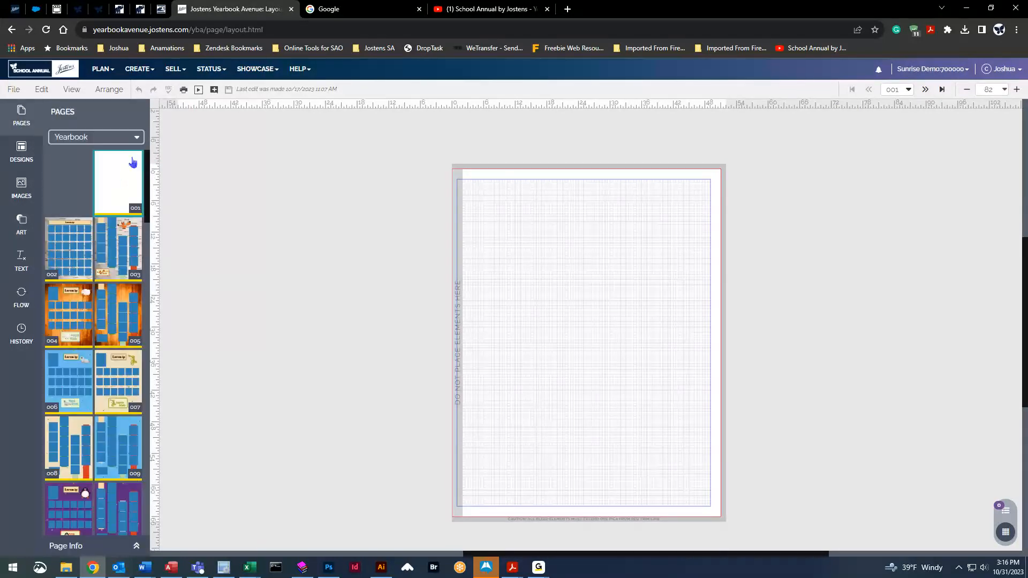
left_click_drag(146, 174, 147, 465)
left_click(67, 356)
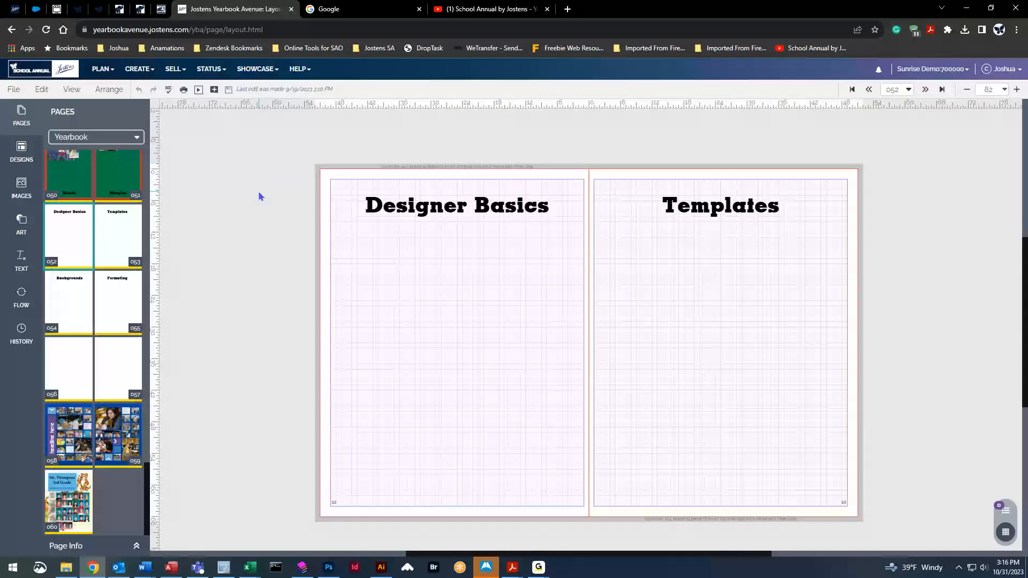
Place a square image frame below the Designer Basics heading and reshape it into a wide, shallow rectangle reaching the middle of page 052.
left_click(22, 226)
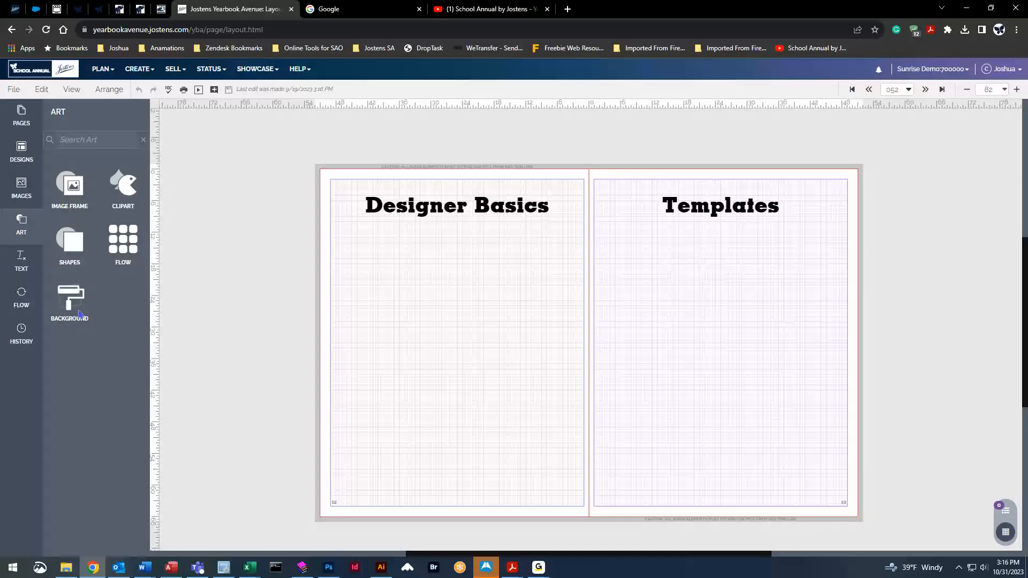
left_click(73, 187)
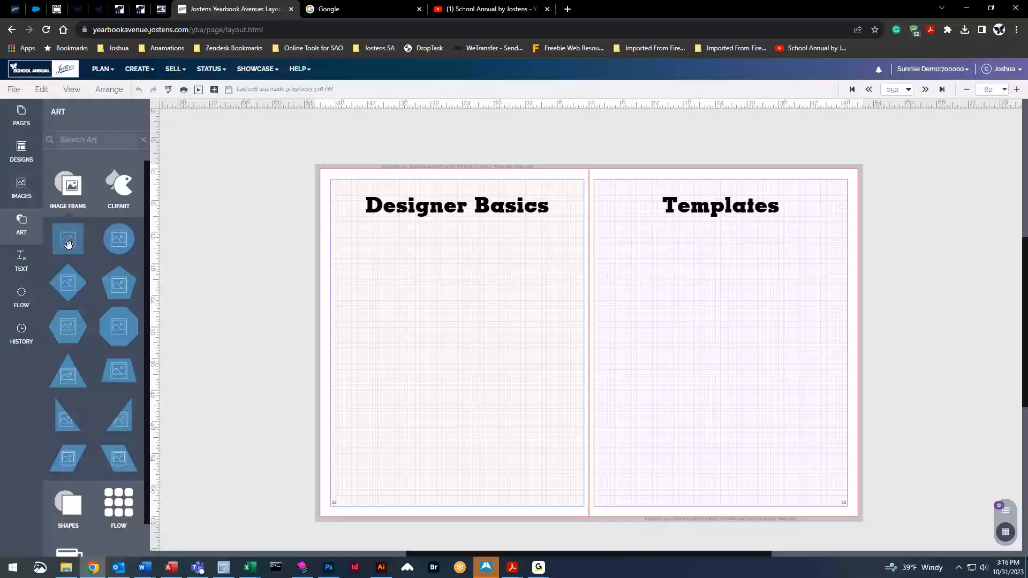
left_click_drag(68, 242, 367, 247)
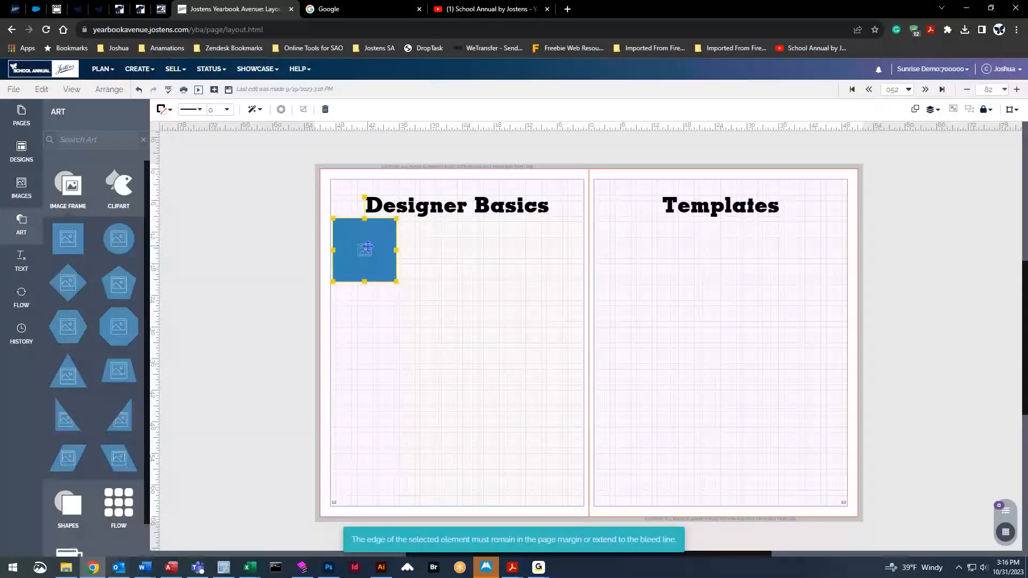
left_click_drag(363, 285, 458, 234)
left_click(438, 291)
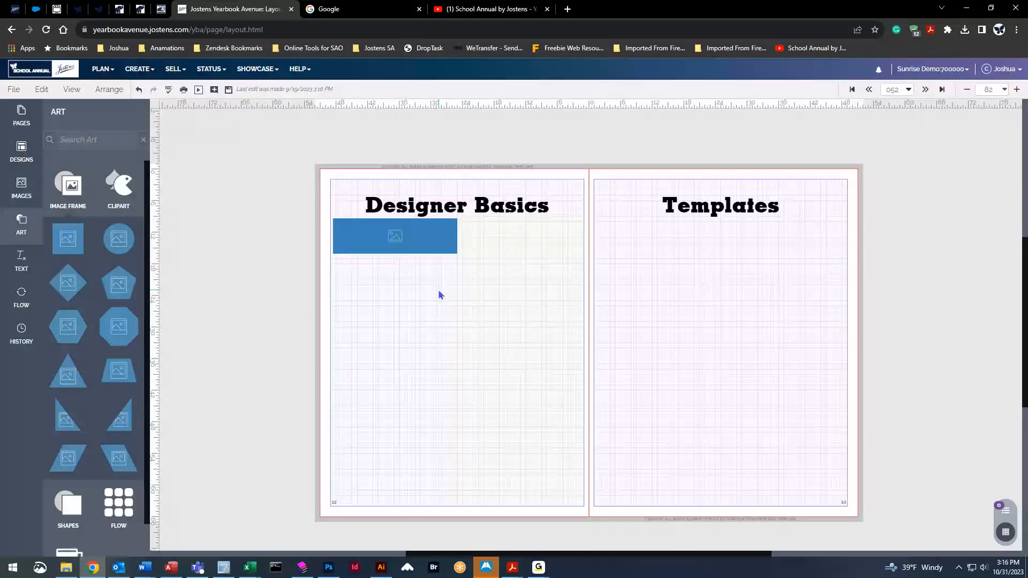
Add two square image frames side by side beneath the wide frame and widen the upper frame to match their combined width.
left_click_drag(68, 238, 372, 284)
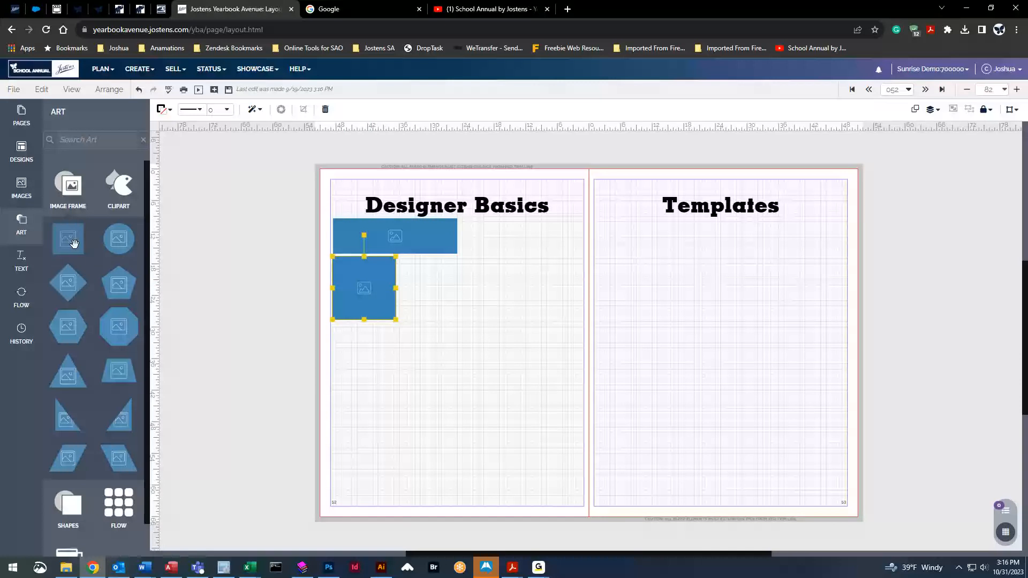
left_click_drag(68, 238, 430, 283)
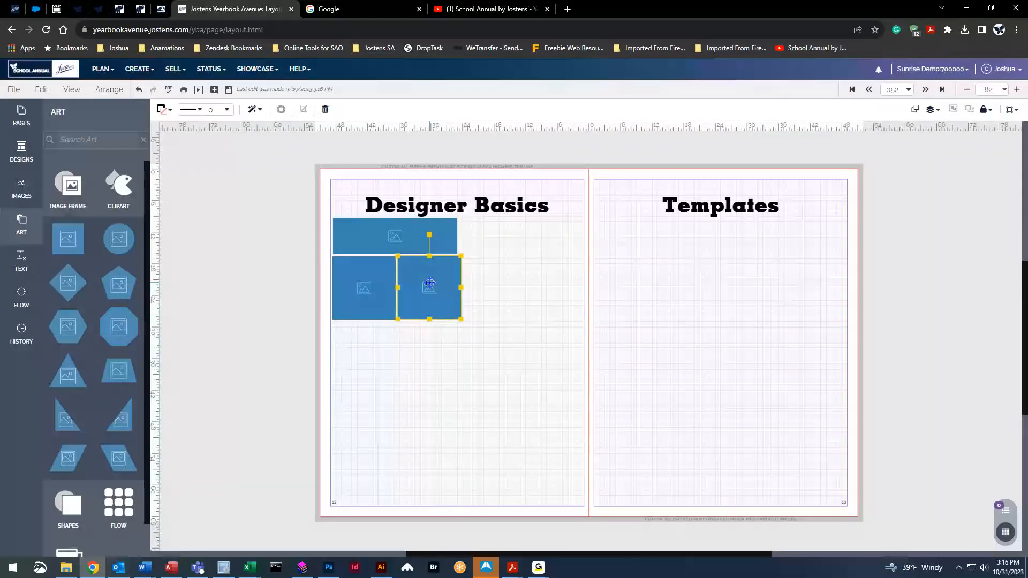
left_click(456, 230)
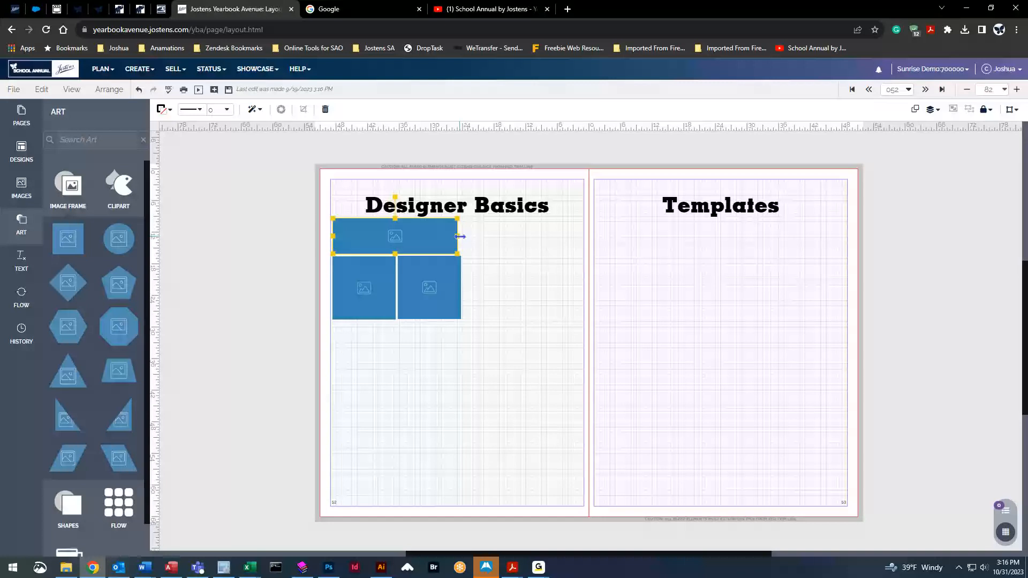
left_click_drag(458, 235, 461, 235)
left_click(518, 369)
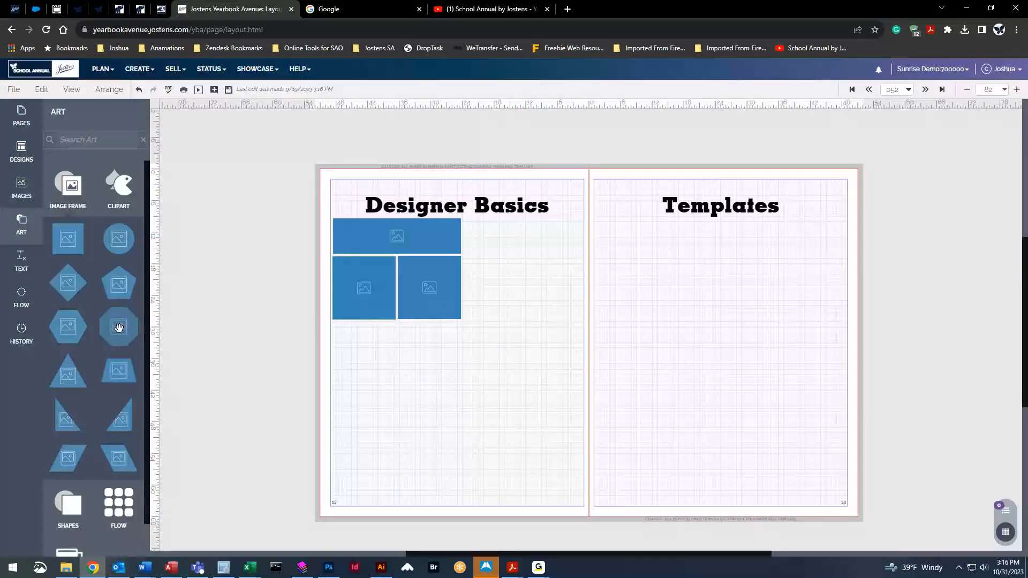
Add a large octagonal image frame beside the rectangular frames and a right-triangle frame in page 052's lower-right corner.
left_click_drag(119, 326, 464, 316)
left_click_drag(522, 262, 534, 260)
left_click_drag(119, 418, 217, 433)
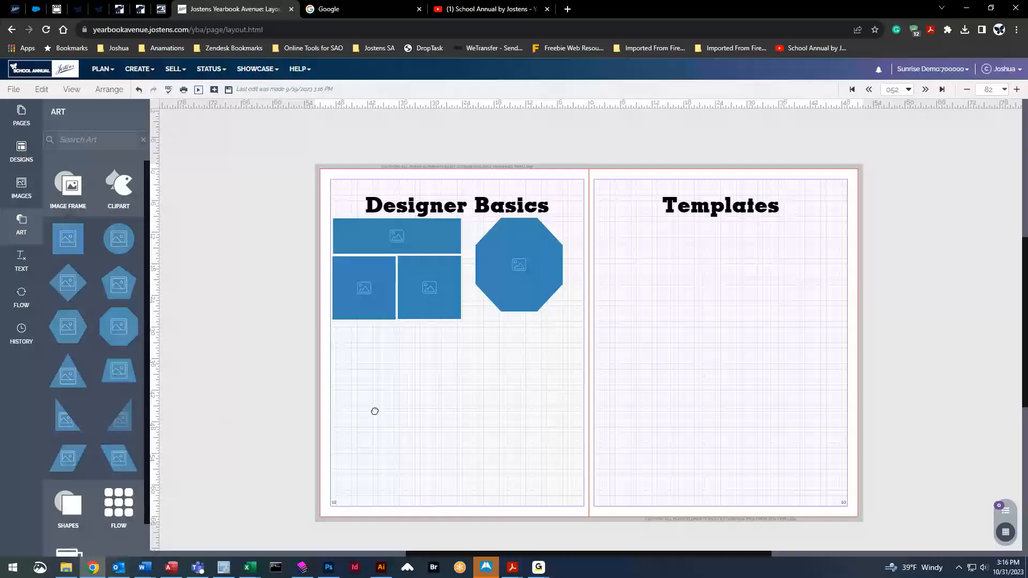
left_click_drag(375, 410, 574, 480)
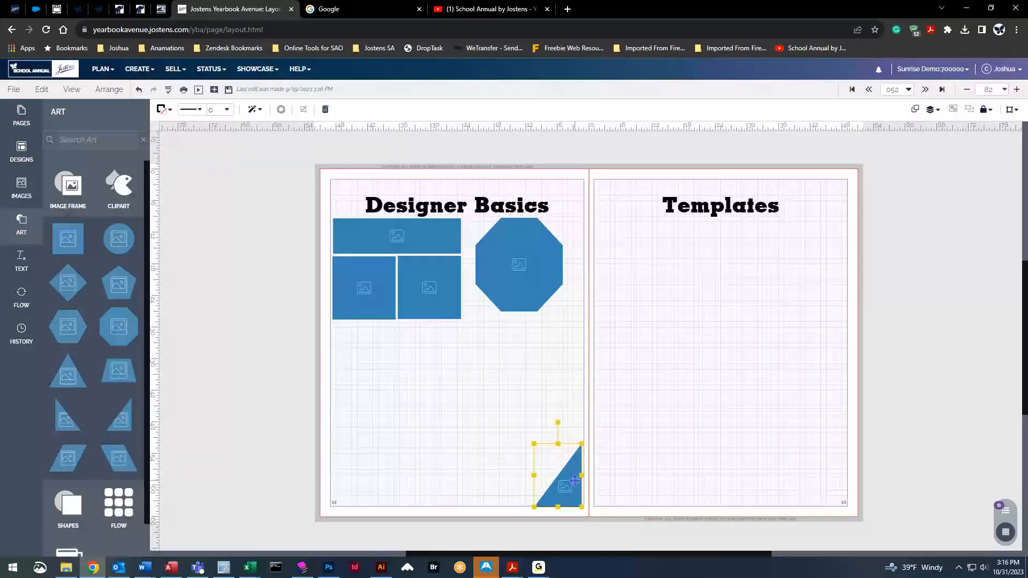
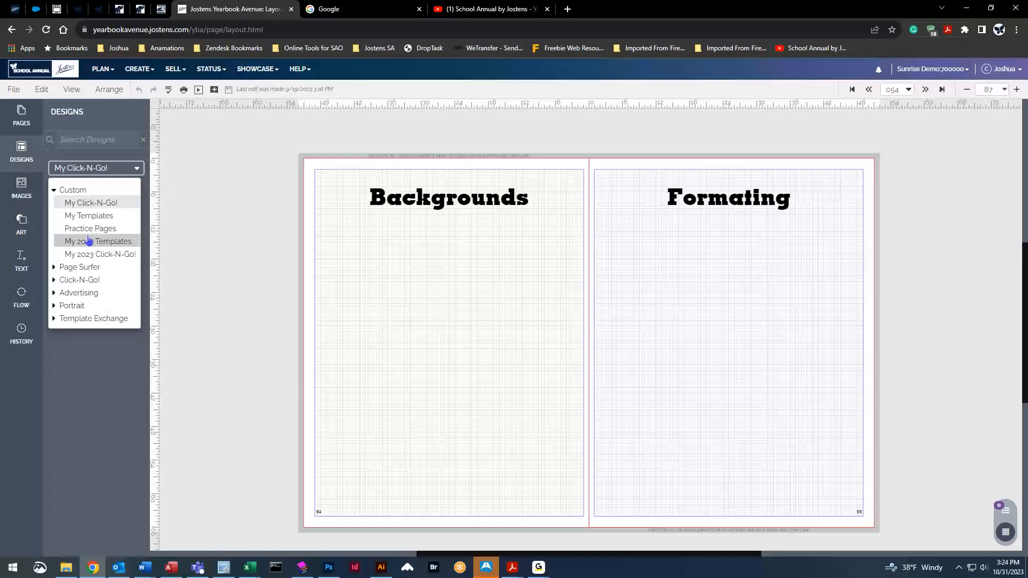
List the Page Surfer Candids designs and look through their spread templates.
left_click(59, 267)
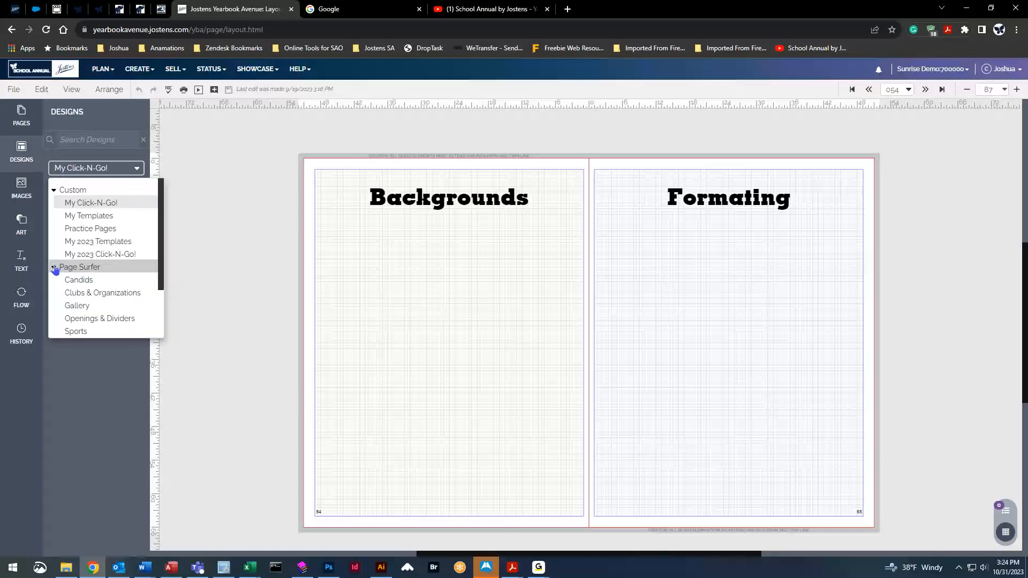
left_click(56, 189)
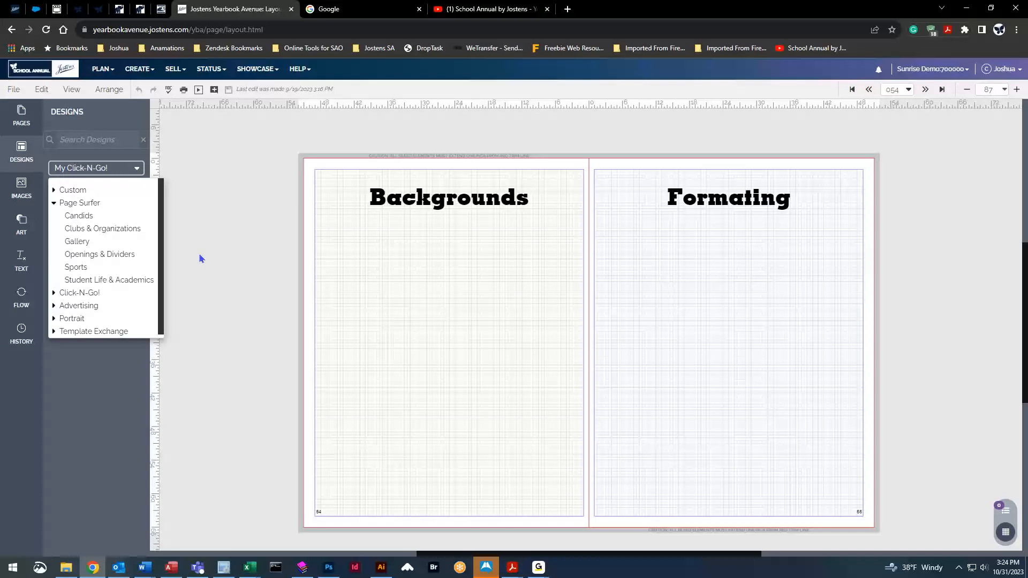
left_click(102, 217)
scroll(115, 300, "down", 10)
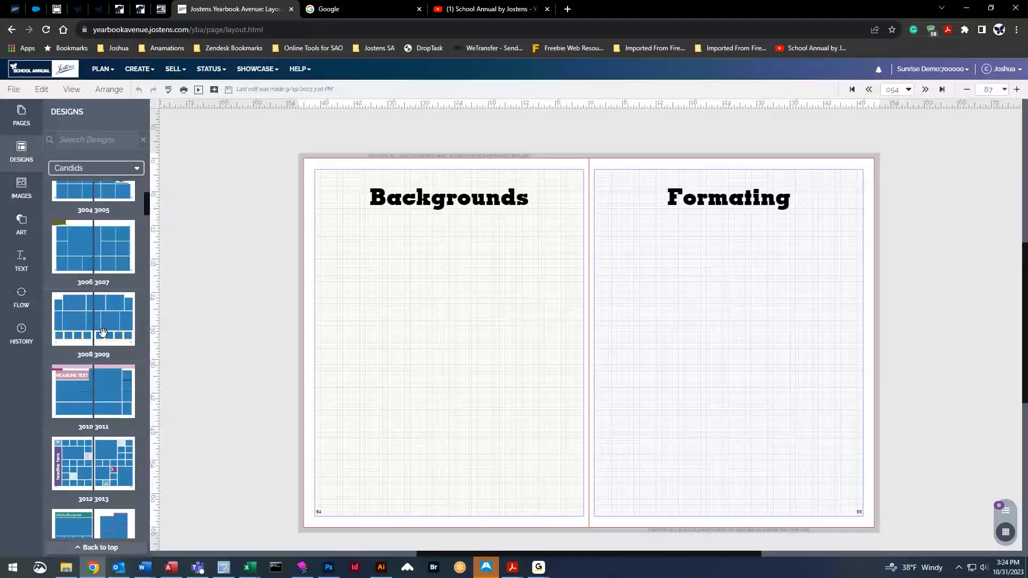
scroll(113, 349, "down", 10)
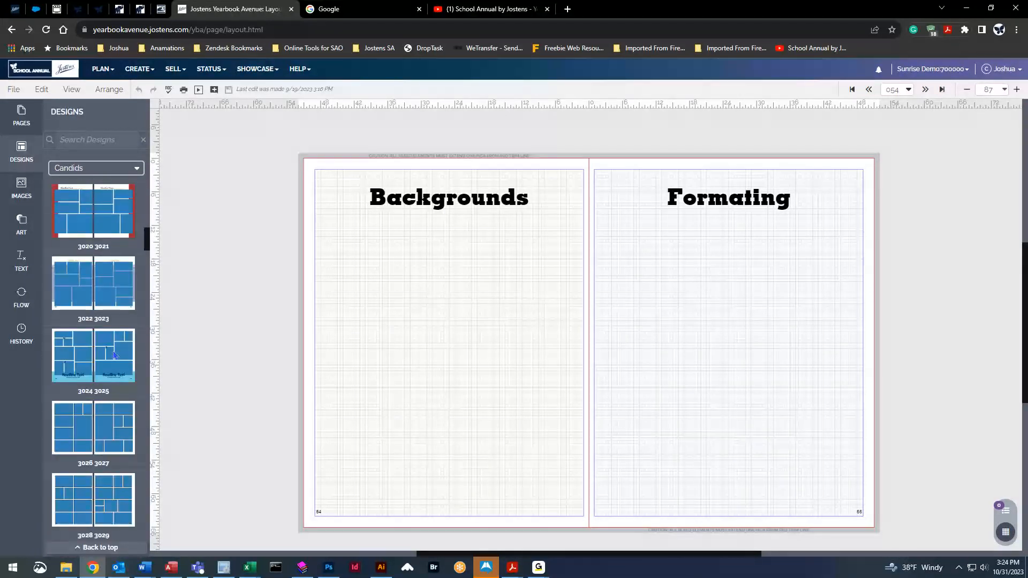
scroll(110, 396, "up", 9)
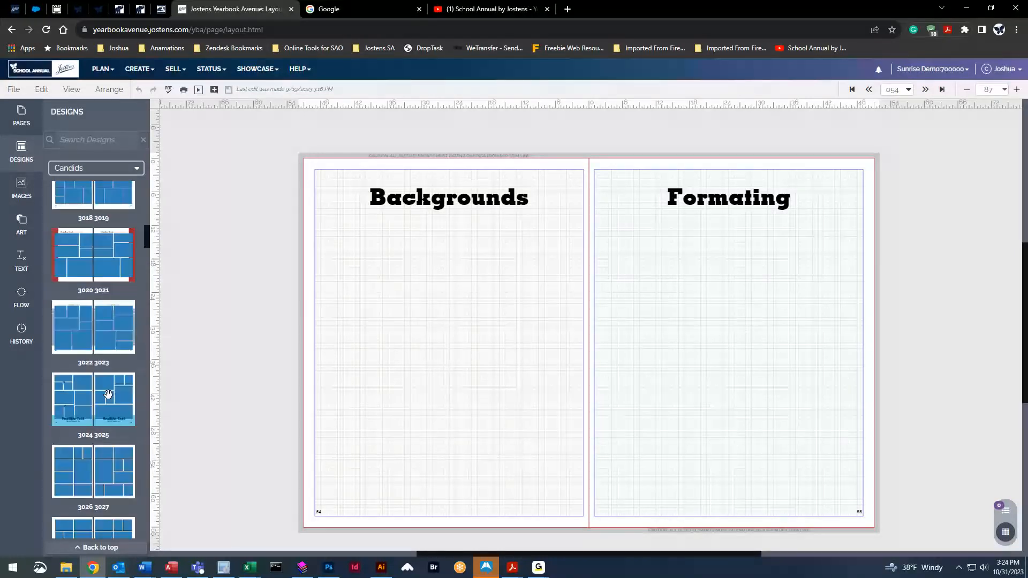
scroll(110, 398, "up", 3)
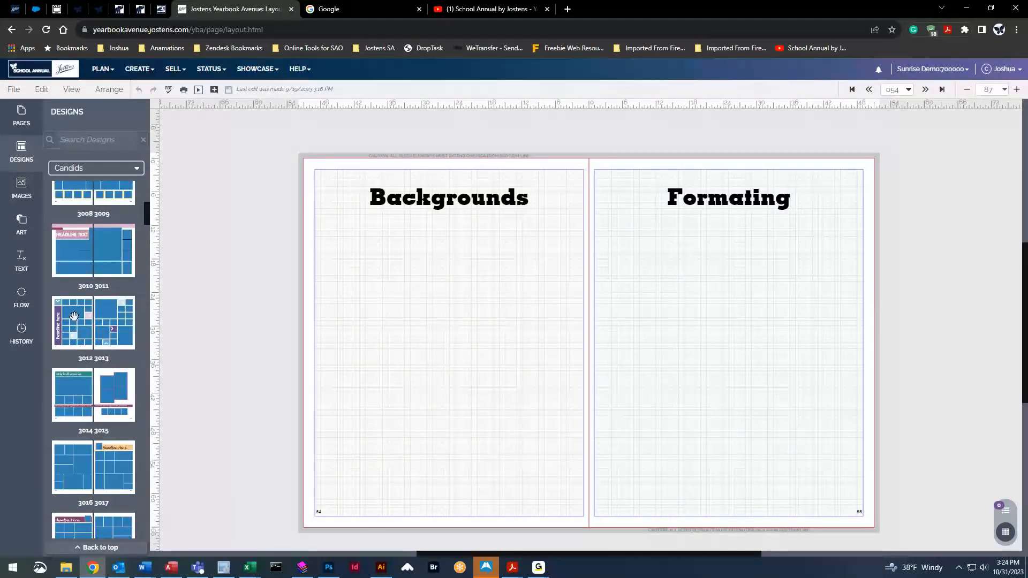
Apply the left page of Candids template 3012 3013 to page 054, retaining the existing content.
mouse_move(72, 314)
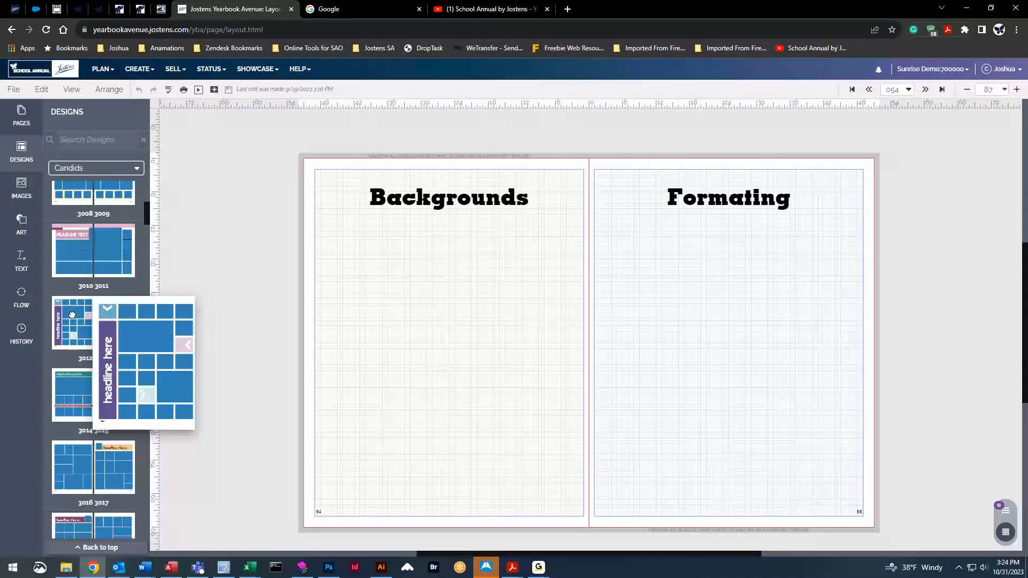
left_click_drag(71, 315, 486, 304)
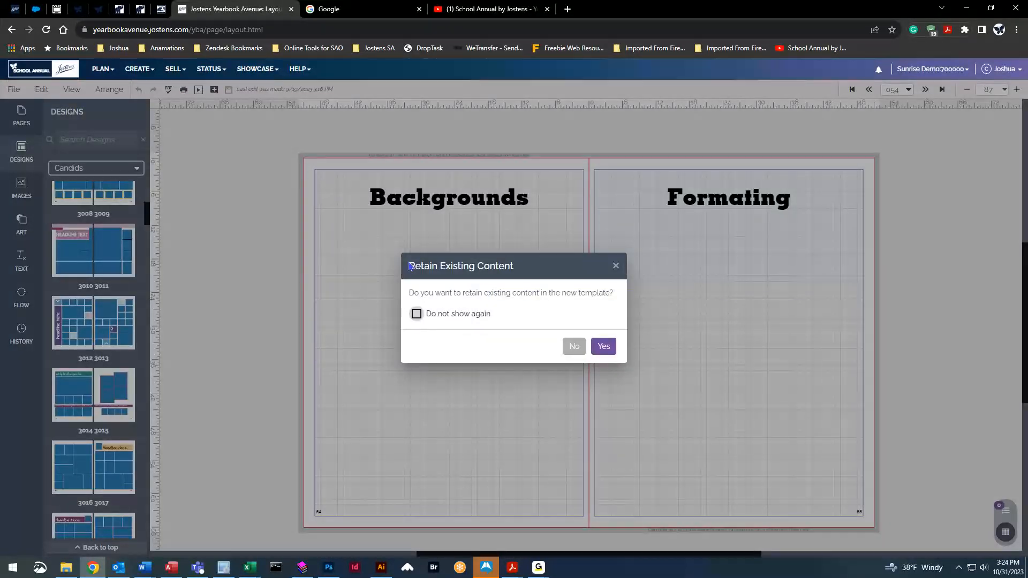
left_click(605, 346)
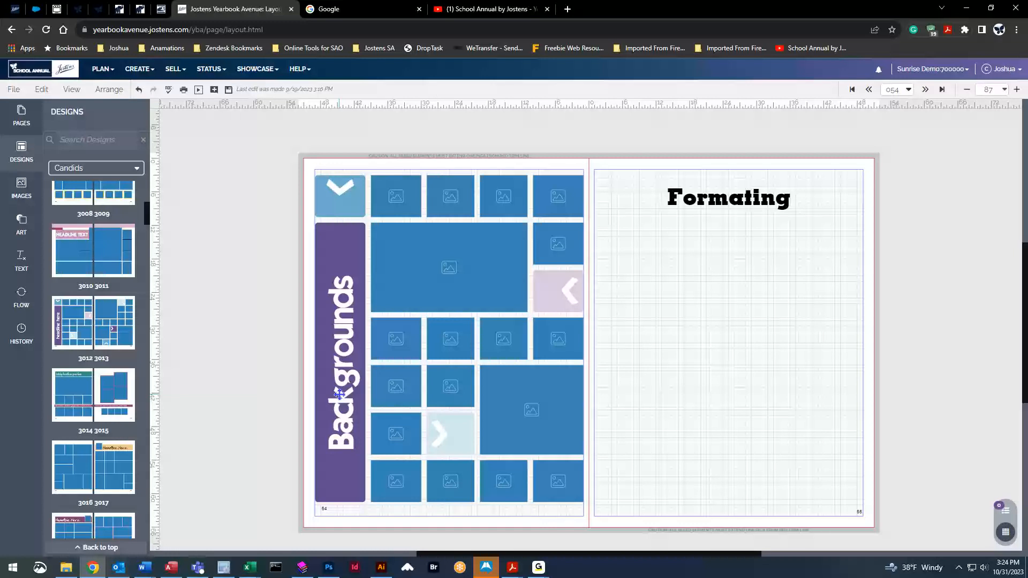
Apply the right page of Candids template 3012 3013 to page 055, retaining the existing content.
mouse_move(115, 314)
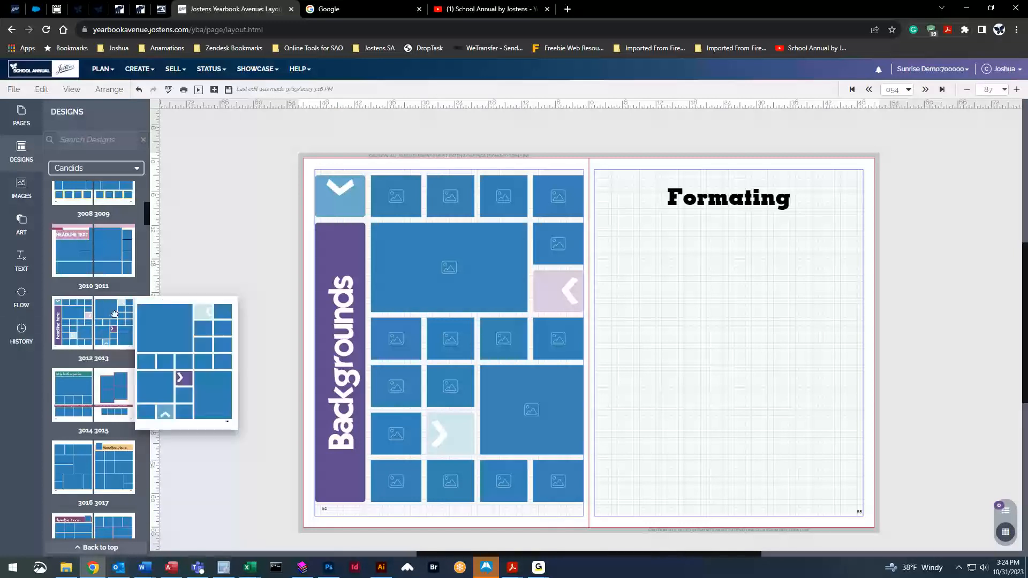
left_click_drag(114, 315, 753, 266)
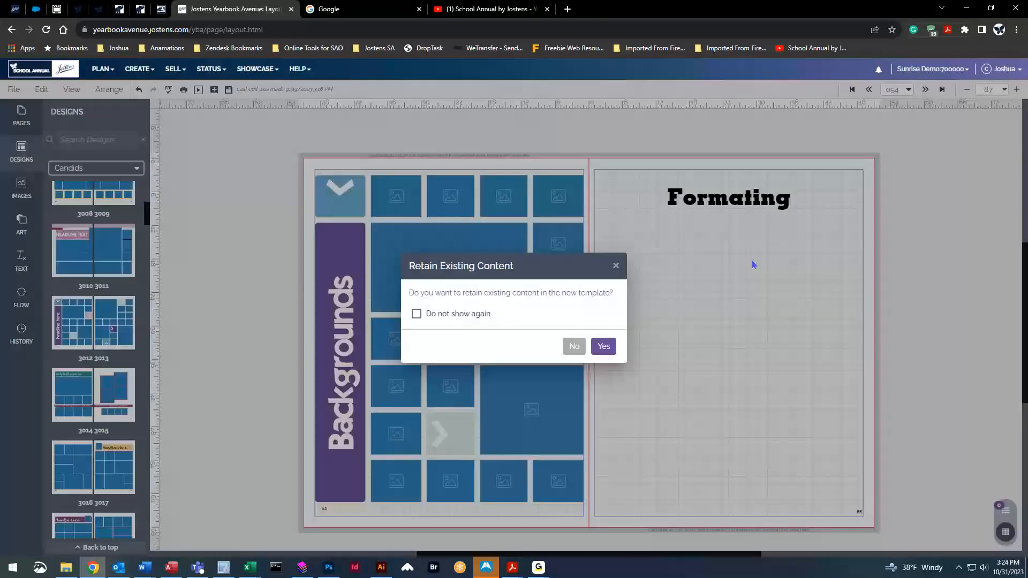
left_click(607, 348)
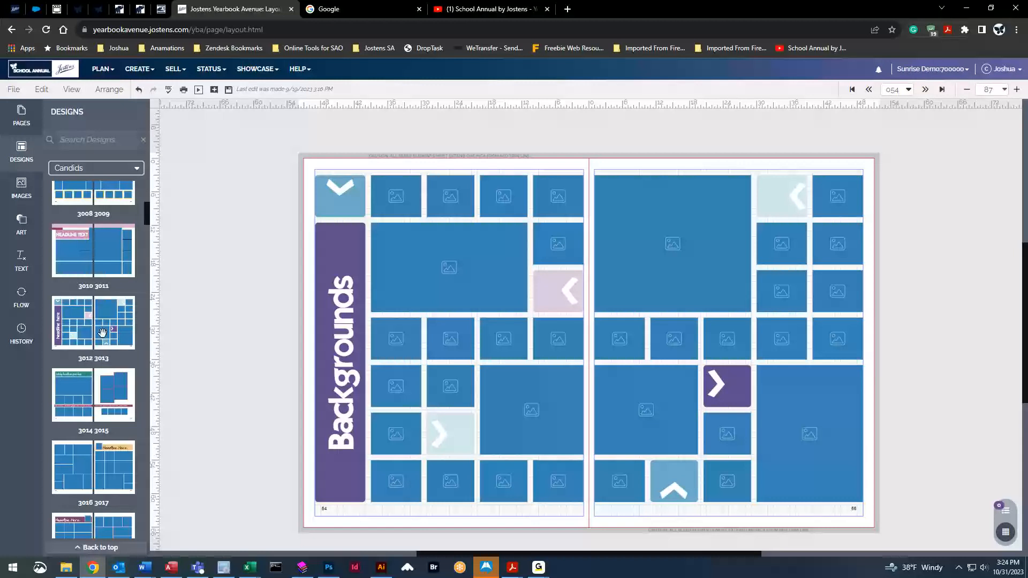
left_click_drag(98, 335, 98, 335)
Save both pages of the spread as a template named "activity class".
left_click(13, 91)
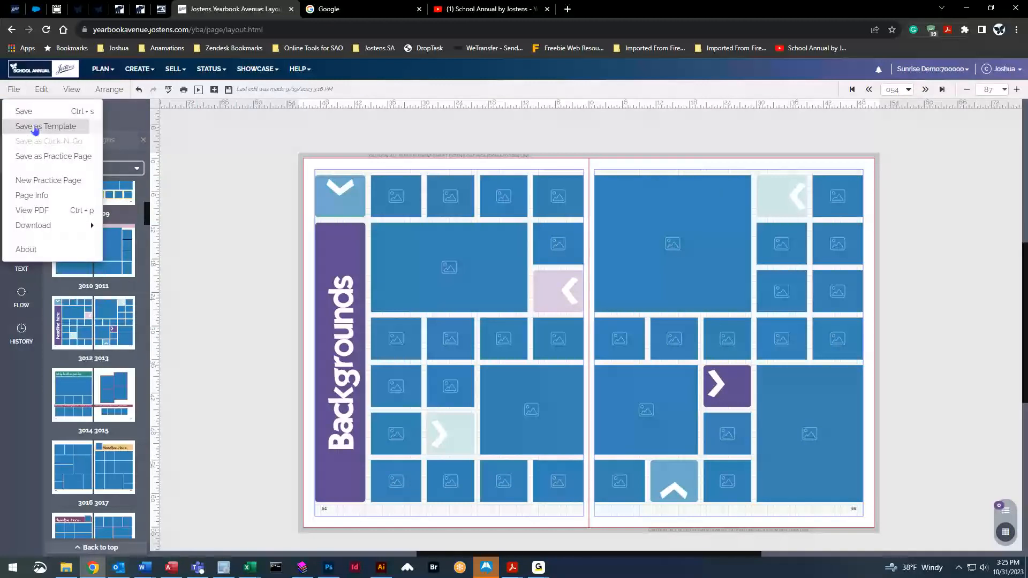
left_click(35, 129)
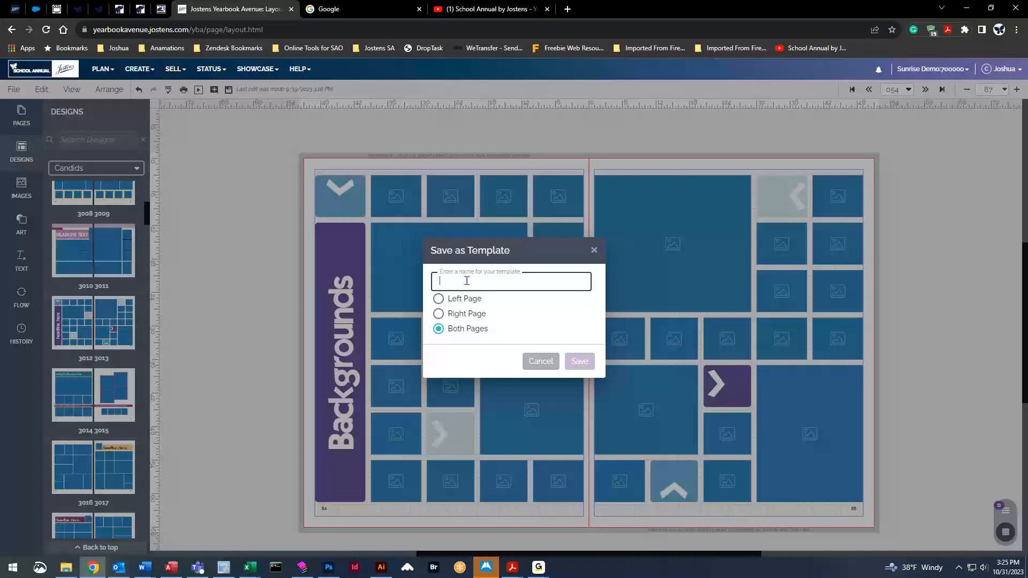
type("activity class")
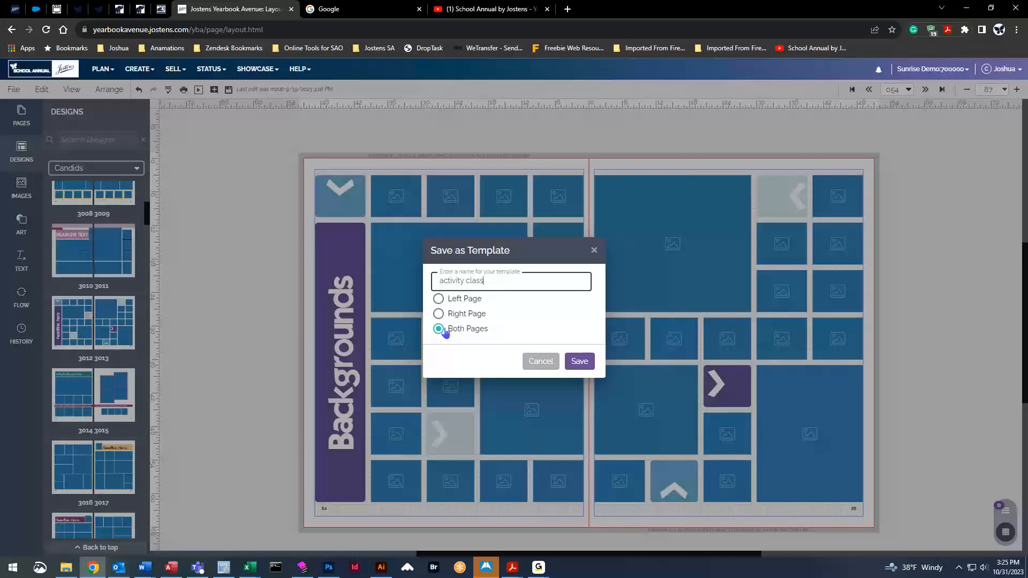
left_click(583, 362)
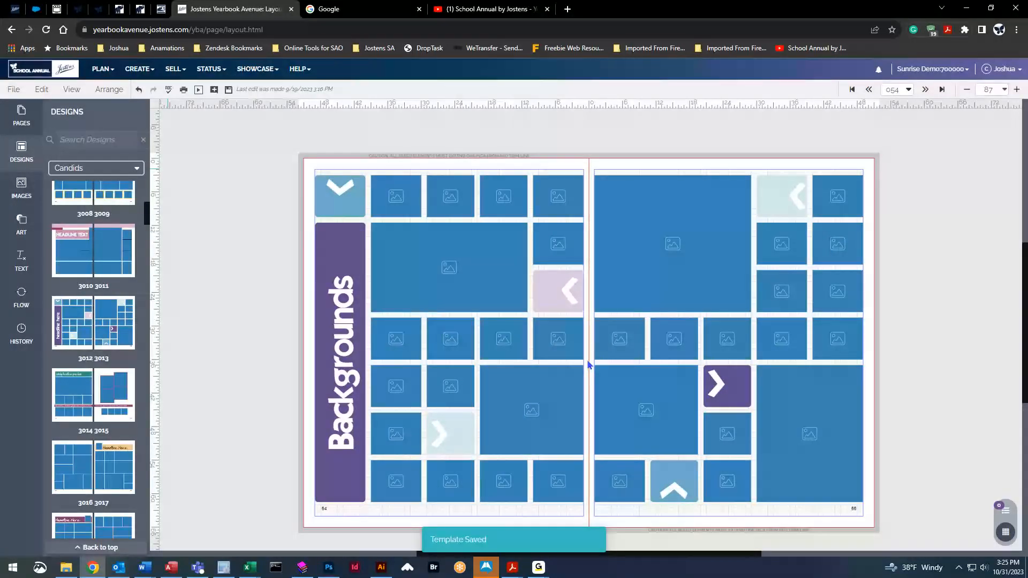
Undo the template applied to page 055 and the one applied to page 054.
left_click(138, 90)
left_click(140, 94)
left_click(238, 256)
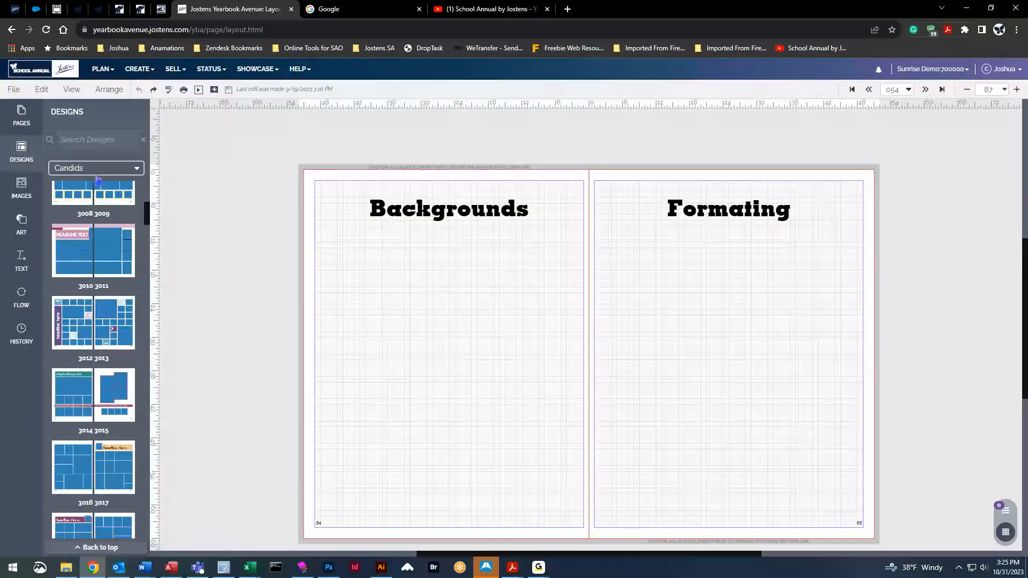
Collapse the Page Surfer group and switch the designs list to the Custom category.
left_click(141, 170)
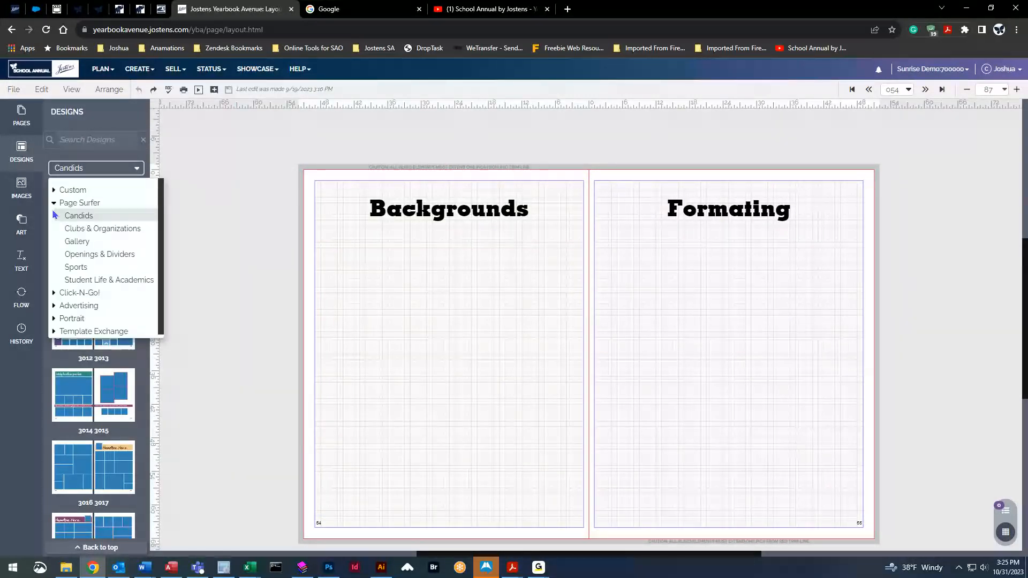
left_click(54, 203)
left_click(57, 191)
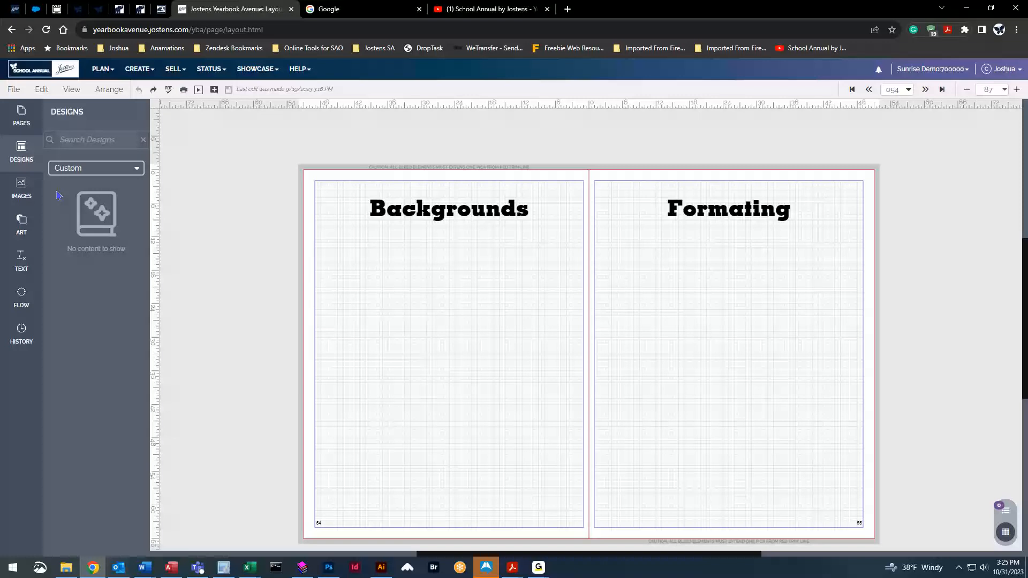
Show the My Templates designs and apply the "activity class" template to both pages of the spread, retaining the existing content.
left_click(99, 171)
left_click(56, 191)
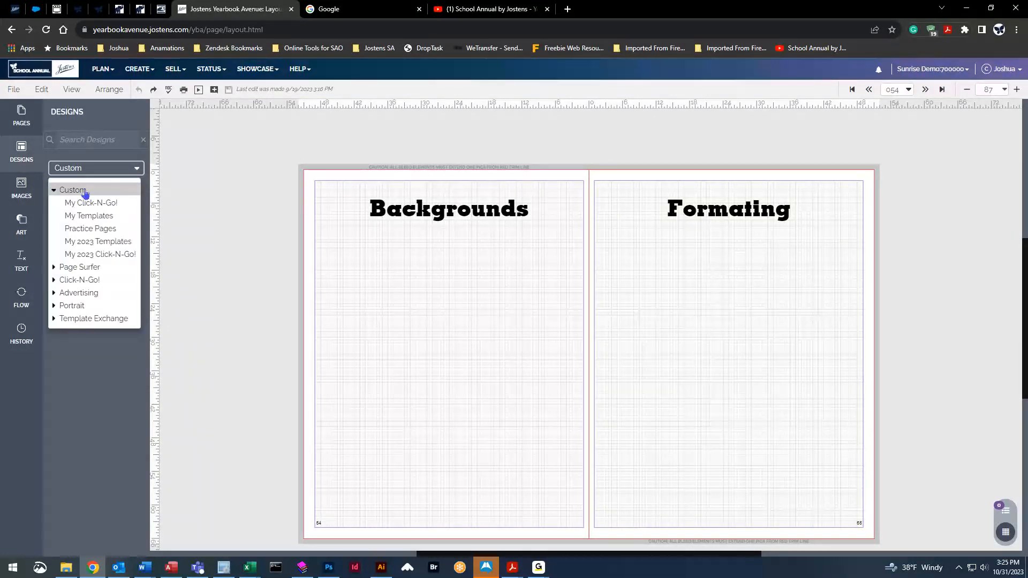
left_click(121, 217)
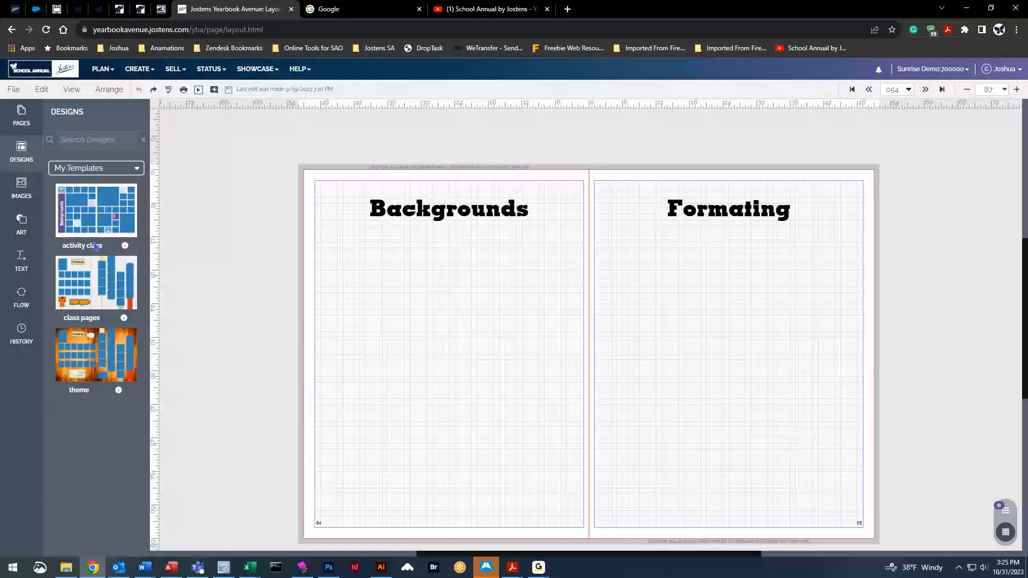
left_click_drag(87, 202, 588, 293)
left_click(603, 347)
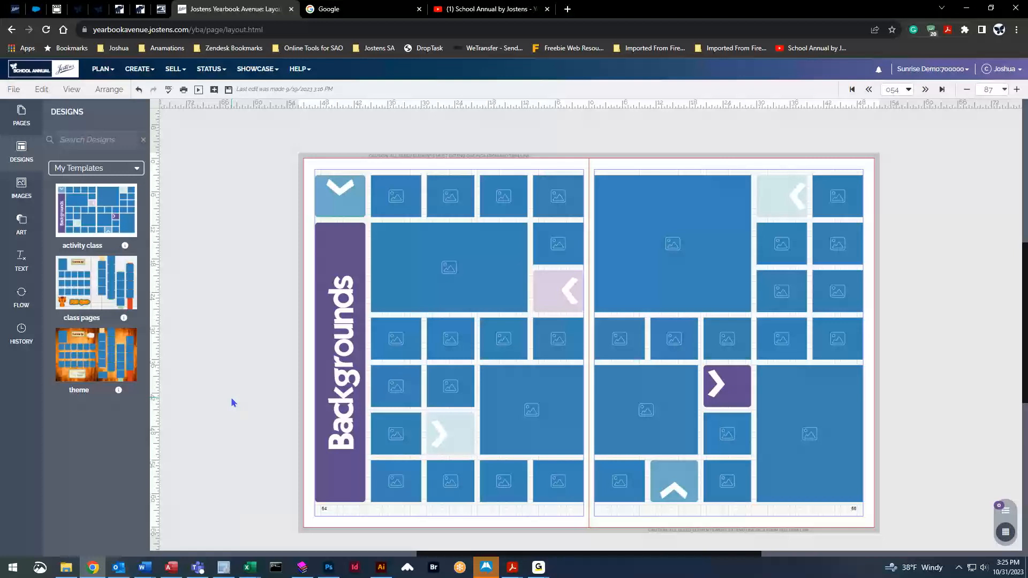
Apply the "class pages" template to the spread, retaining existing content, and widen its title box to fit the full word "Backgrounds".
mouse_move(80, 283)
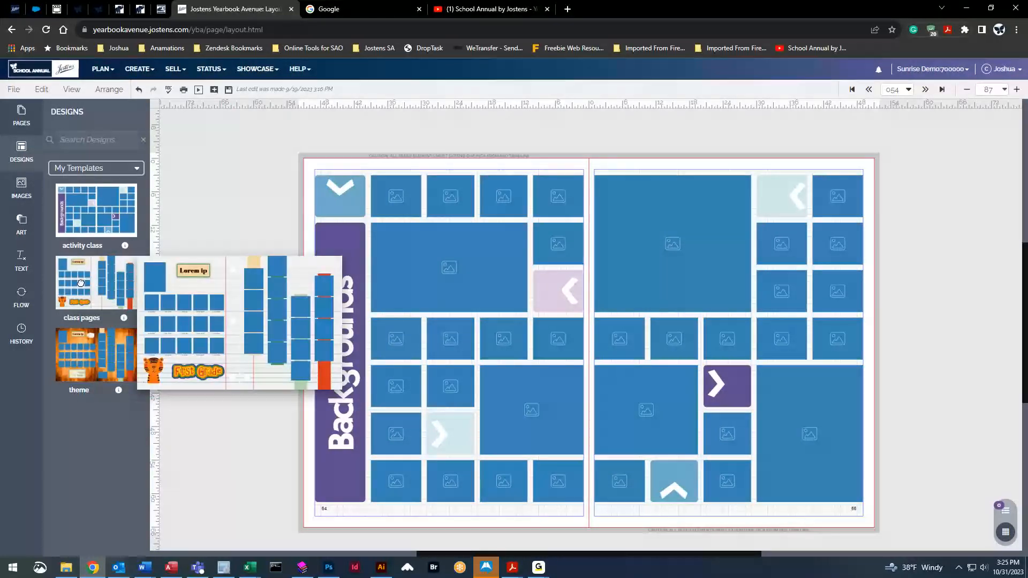
left_click_drag(81, 283, 594, 294)
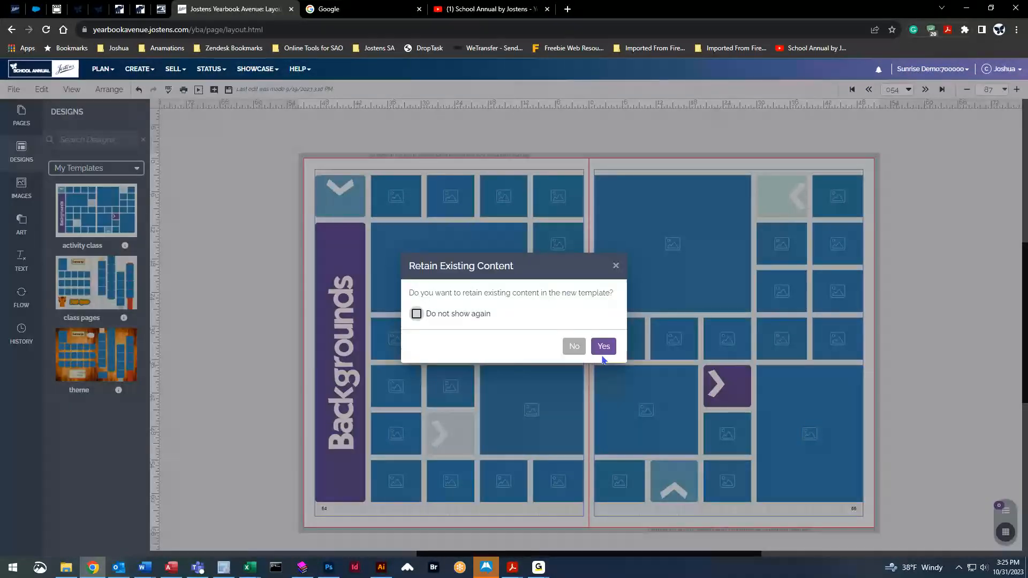
left_click(604, 347)
mouse_move(64, 294)
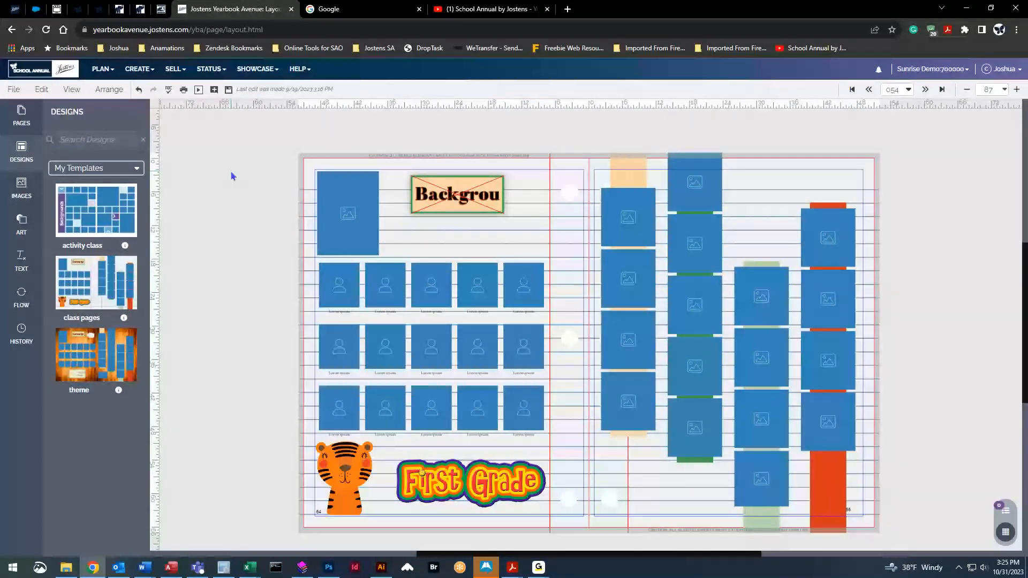
left_click(457, 199)
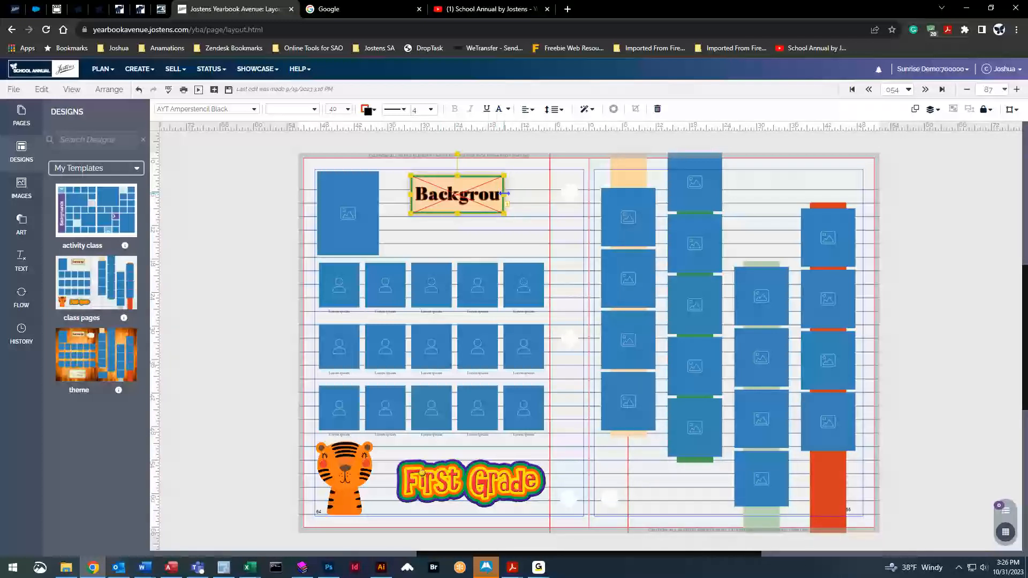
left_click_drag(504, 194, 534, 198)
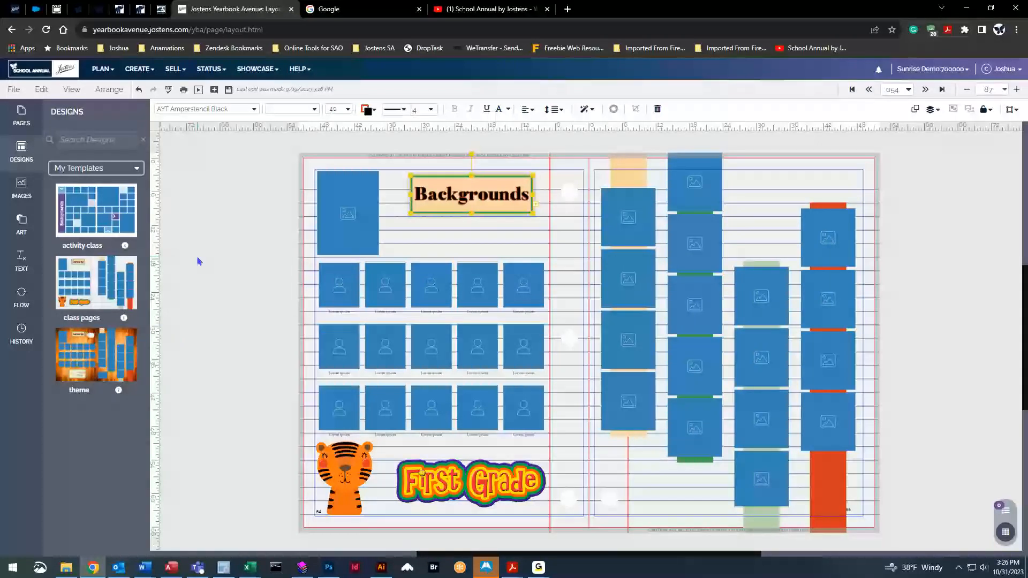
Browse the Page Surfer designs for Gallery, Openings & Dividers, Sports, and Student Life & Academics.
left_click(33, 155)
left_click(34, 156)
left_click(97, 168)
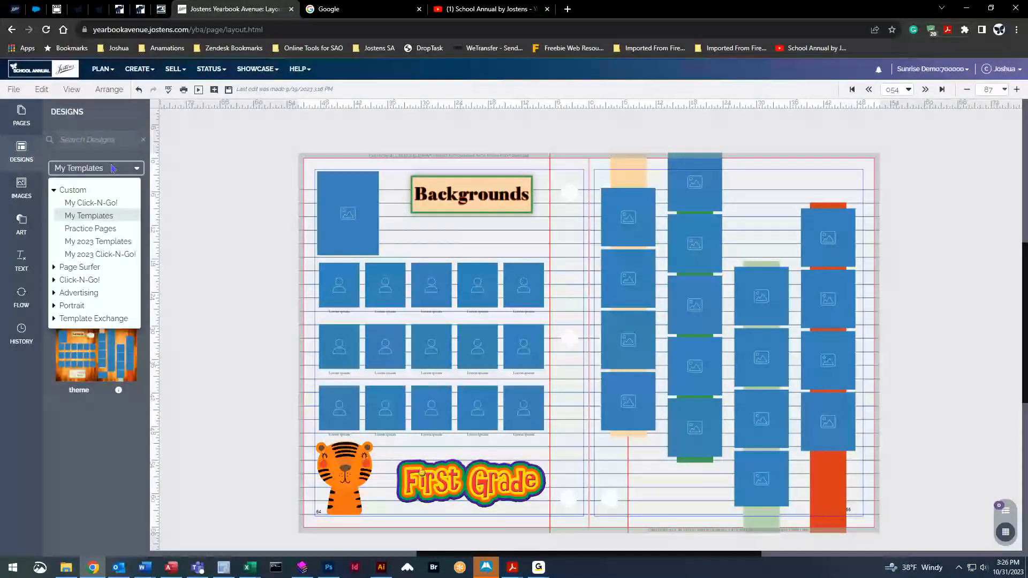
left_click(72, 189)
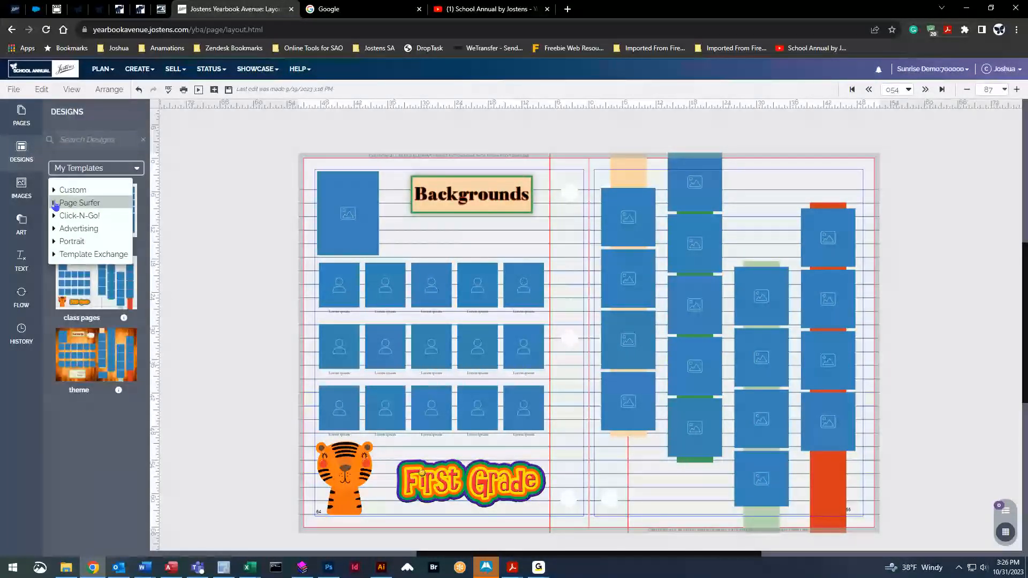
left_click(111, 203)
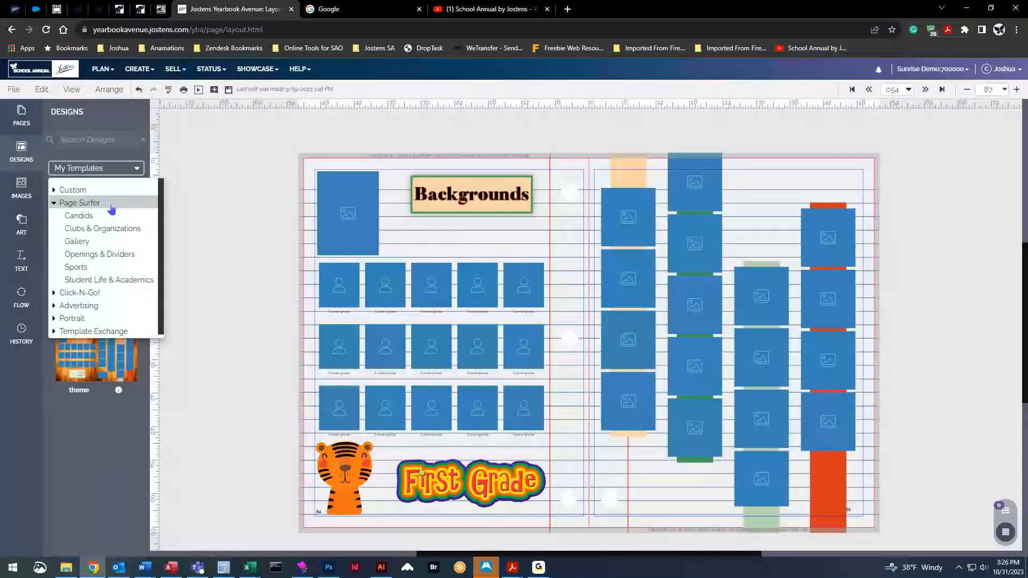
left_click(111, 242)
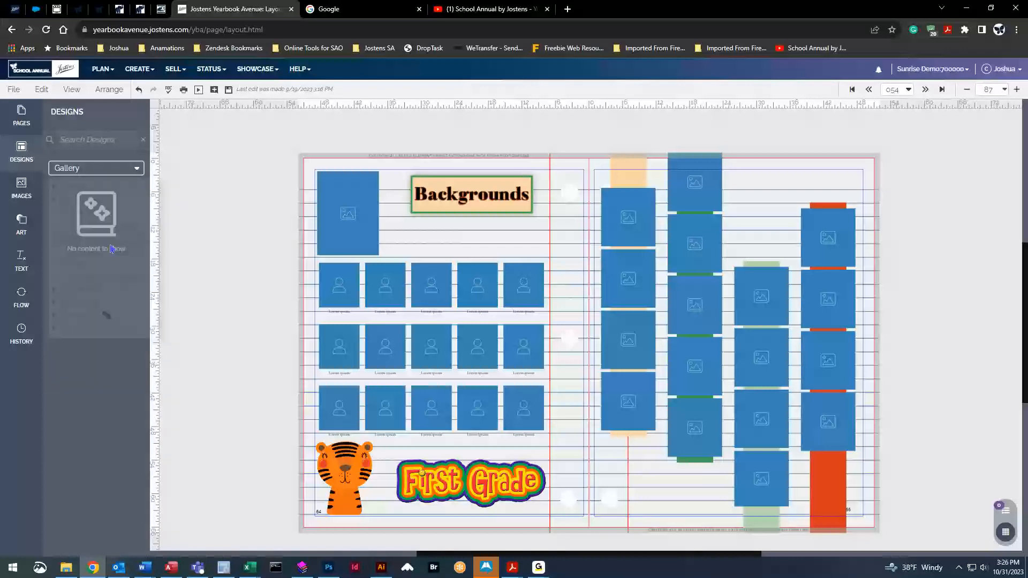
left_click(95, 170)
left_click(96, 256)
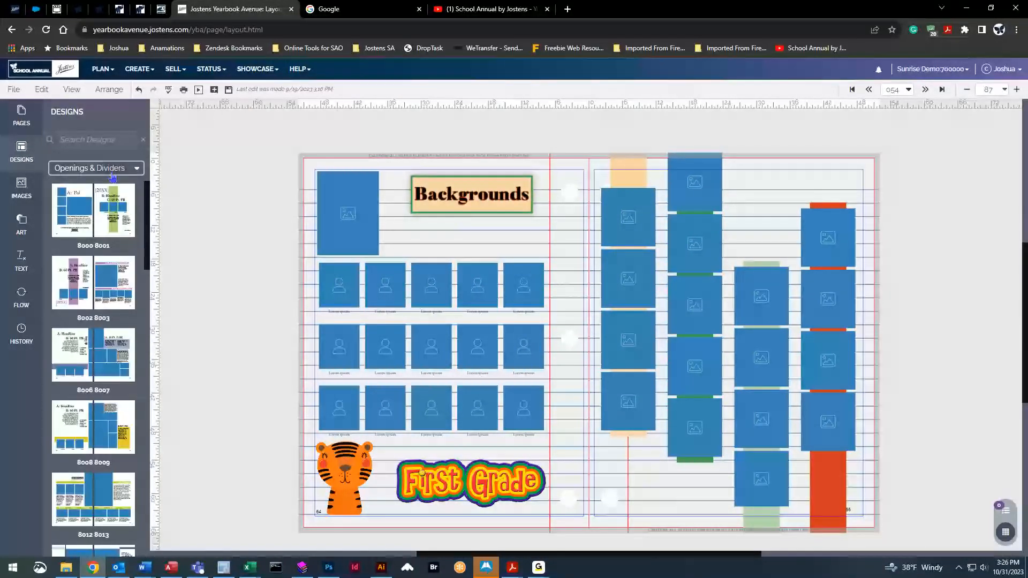
left_click(115, 169)
left_click(96, 267)
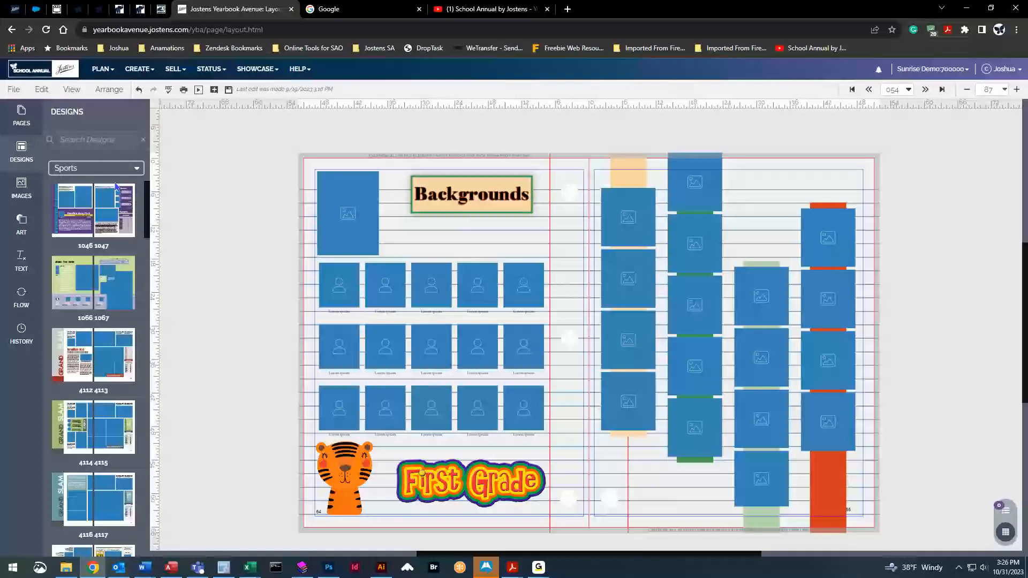
left_click(115, 169)
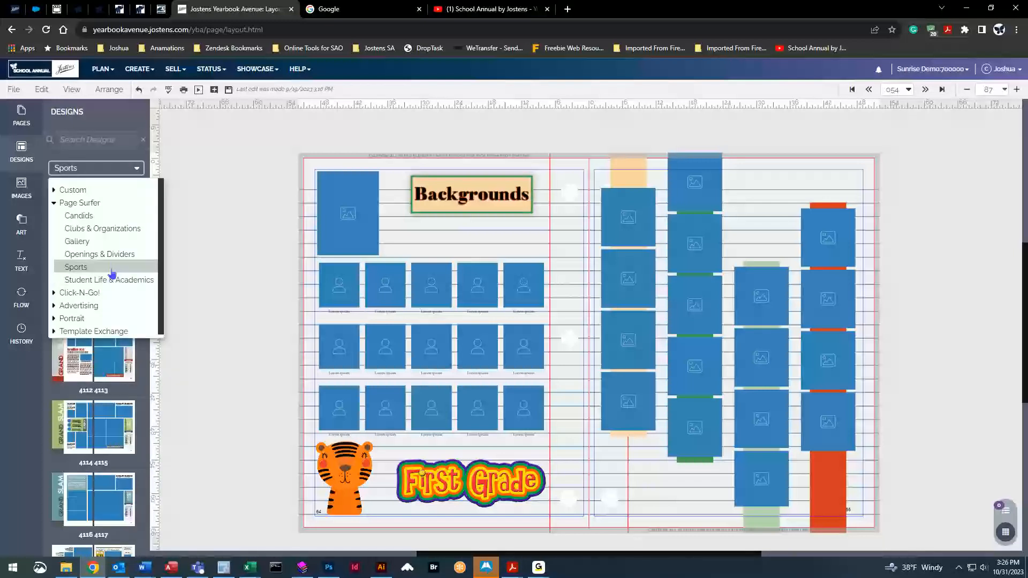
left_click(111, 279)
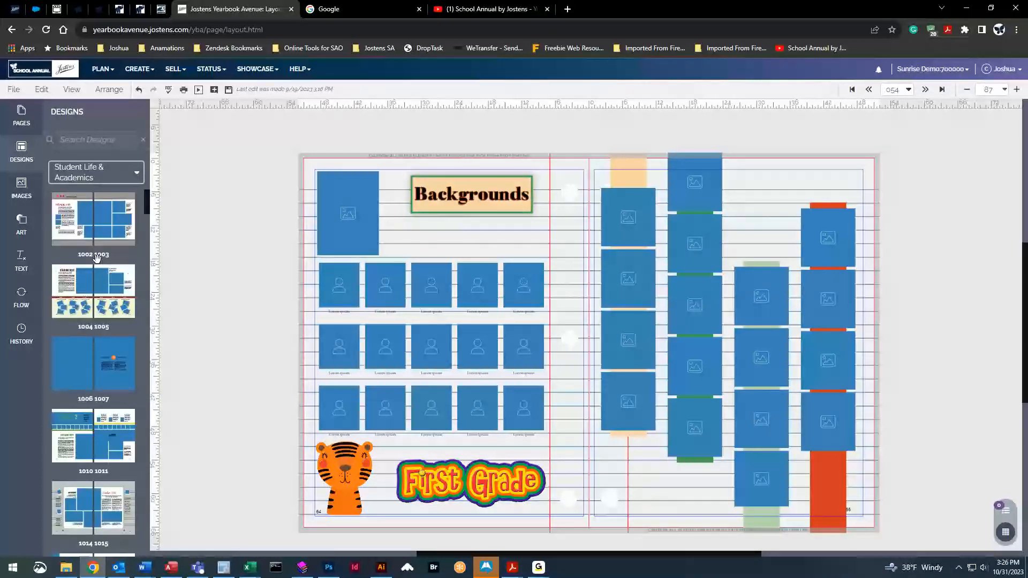
left_click(115, 170)
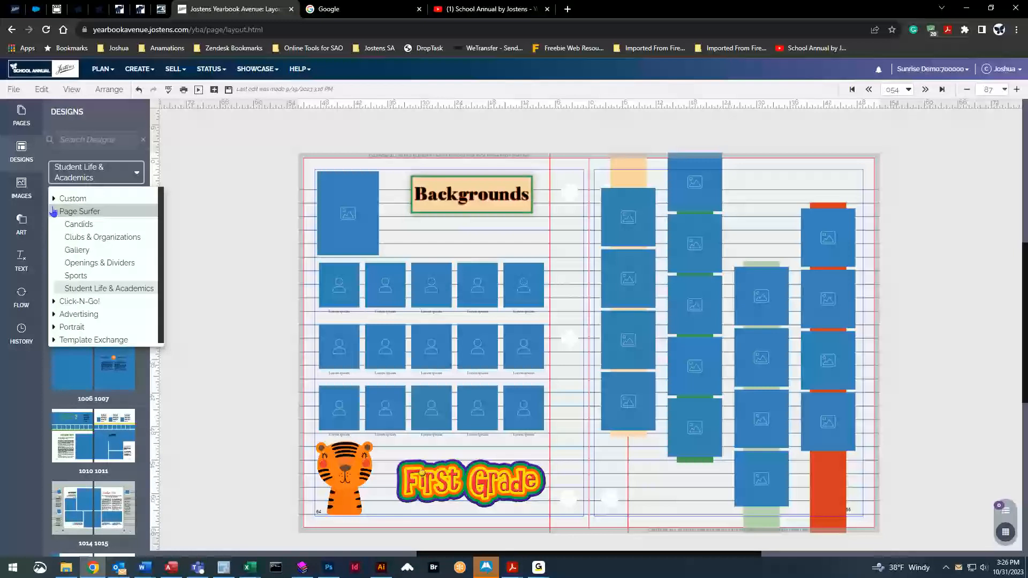
left_click(55, 215)
Expand the Portrait category, view the All Portraits designs and preview template 7000.
left_click(69, 170)
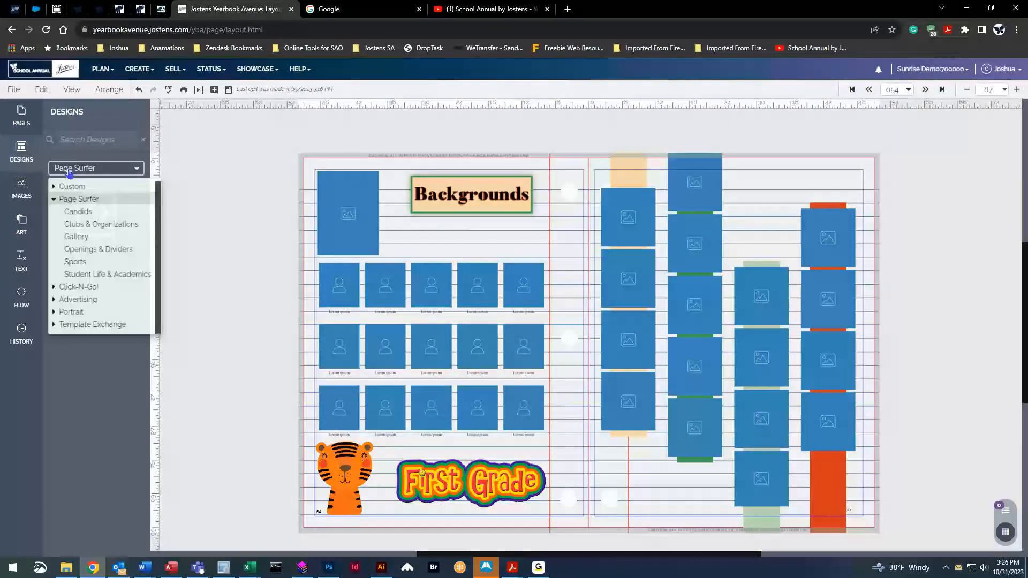
left_click(62, 315)
left_click(78, 170)
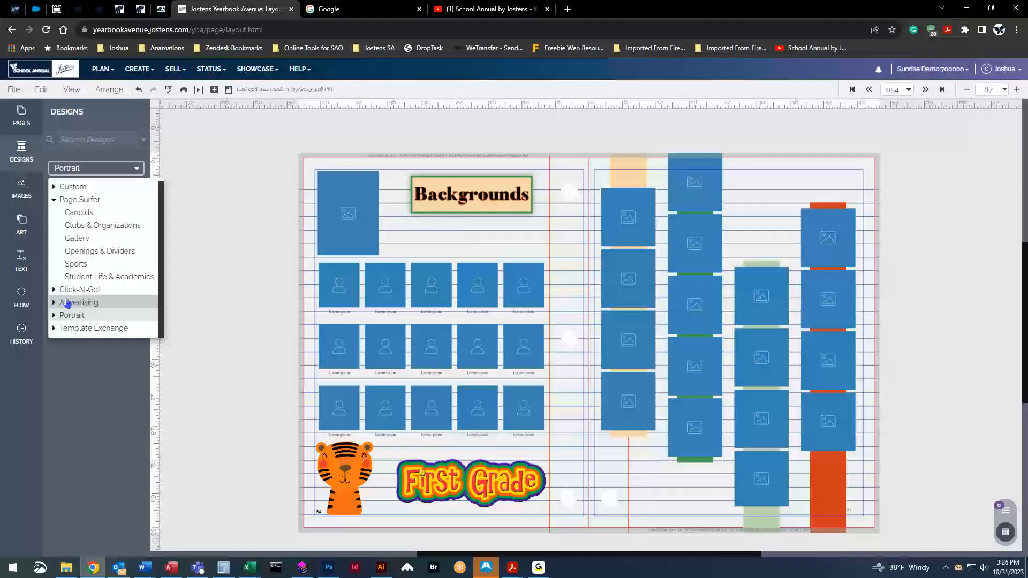
left_click(55, 315)
scroll(102, 267, "down", 2)
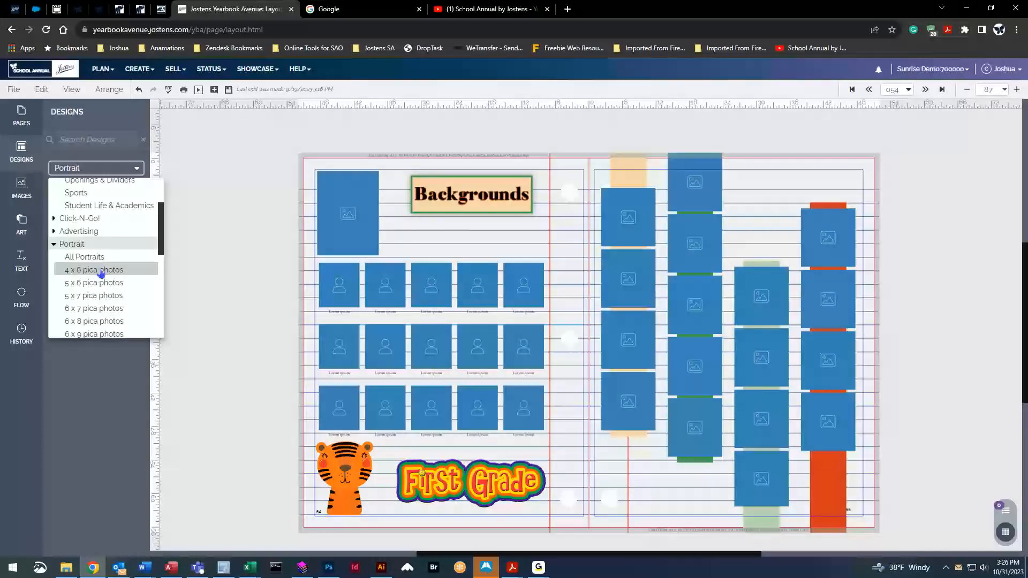
left_click(99, 267)
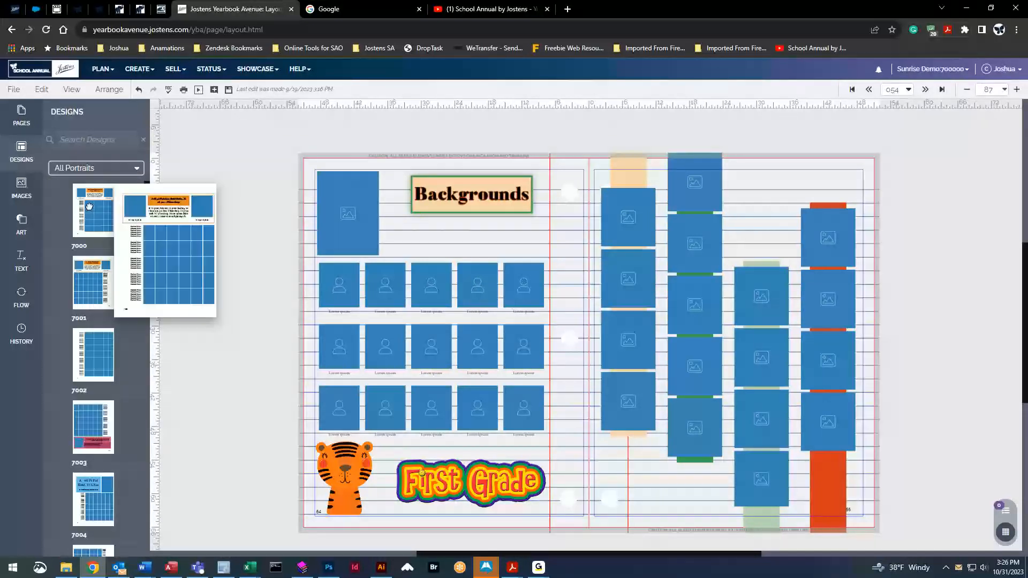
left_click_drag(88, 211, 161, 249)
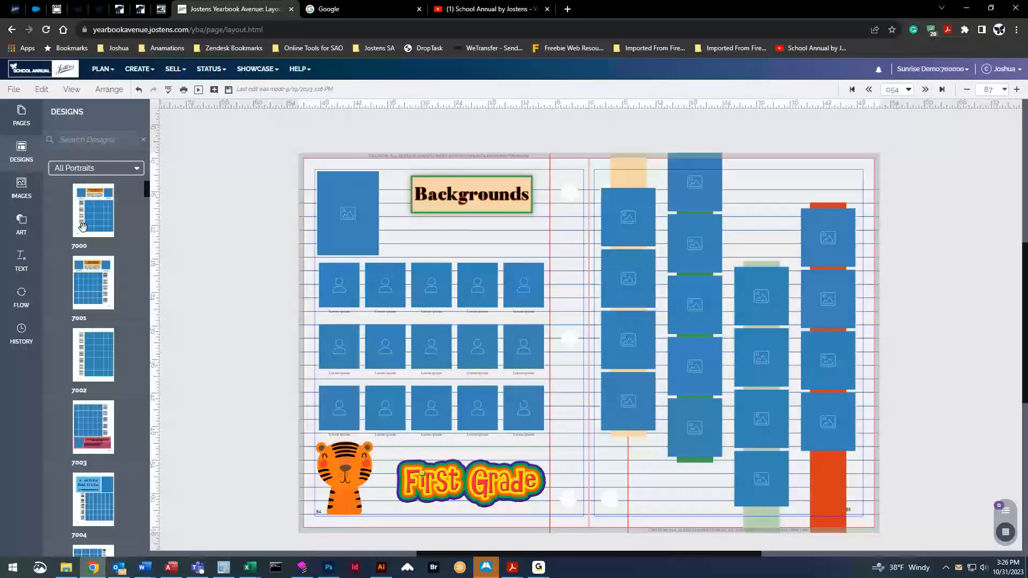
left_click(88, 168)
scroll(95, 239, "up", 3)
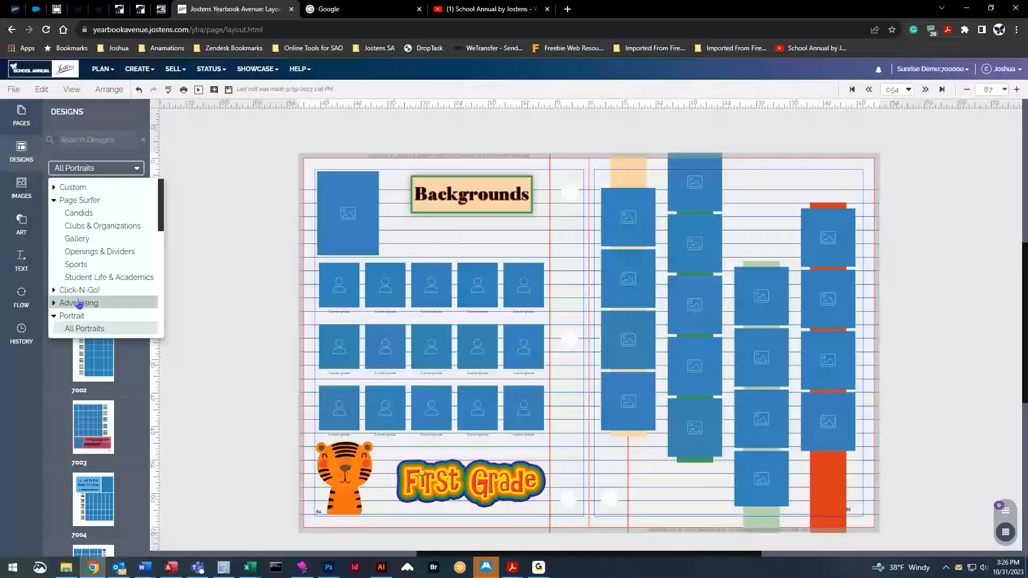
left_click(62, 323)
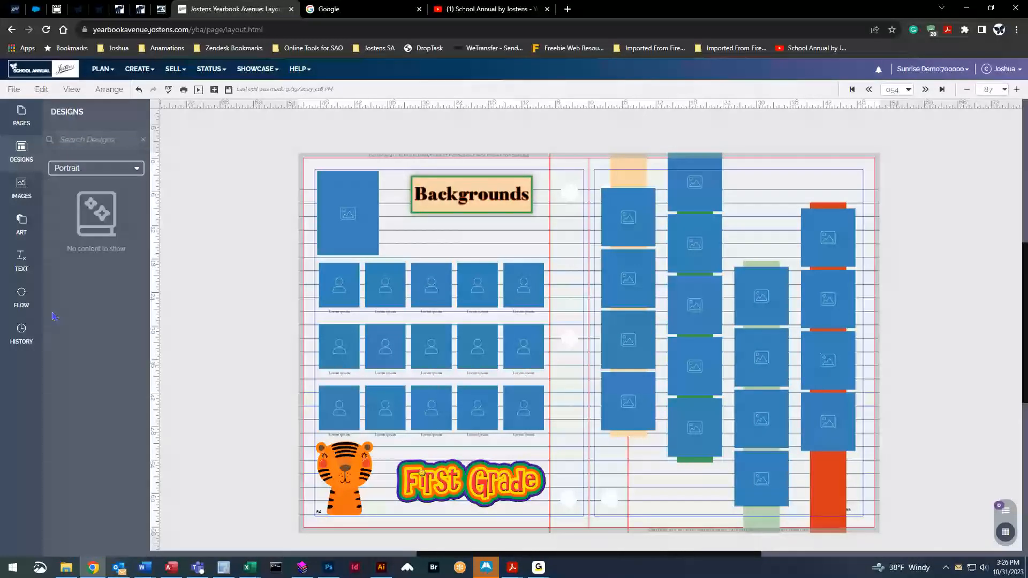
Undo the title box and template changes until the spread is back to its original Backgrounds and Formating pages.
left_click(138, 89)
left_click(138, 89)
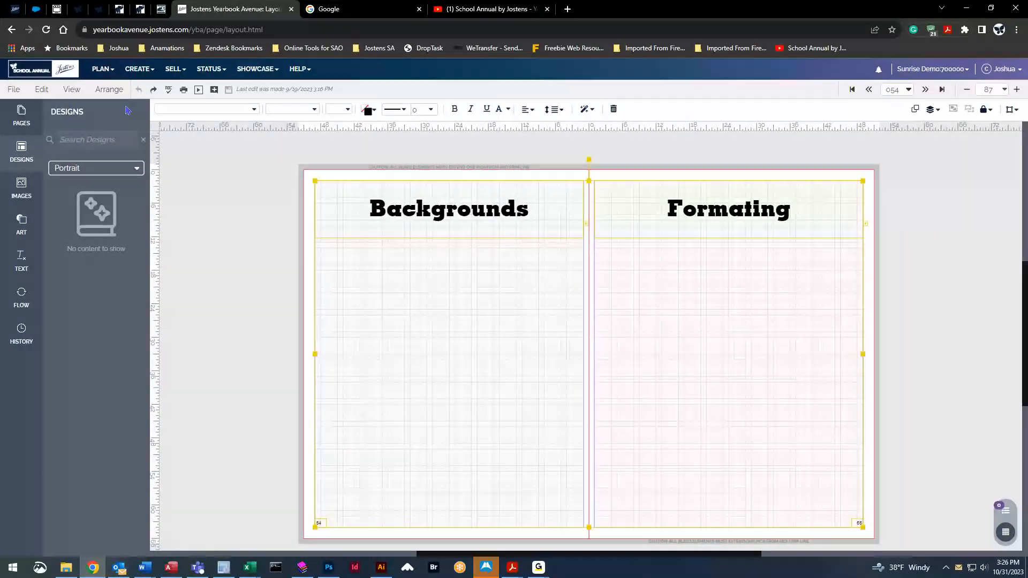
Show the Click-N-Go! Cover-to-Cover designs and place CovertoCover 08 on page 054.
left_click(96, 167)
scroll(59, 209, "up", 2)
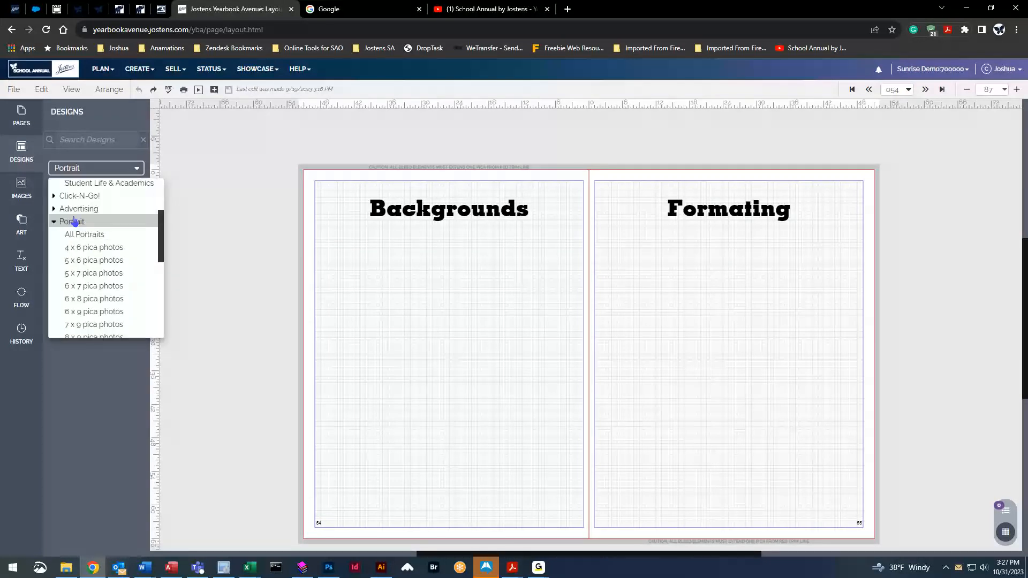
left_click(55, 196)
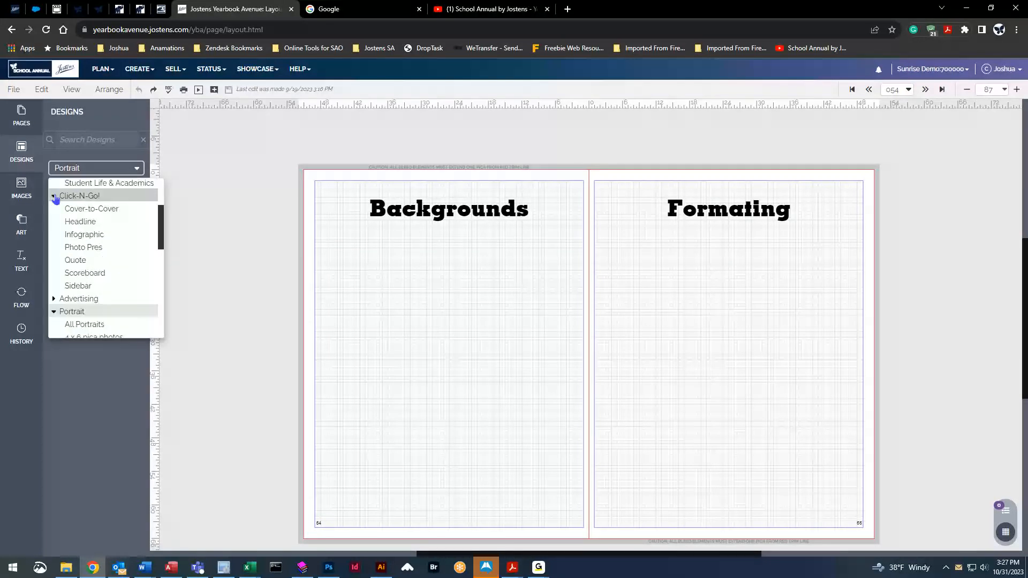
left_click(120, 213)
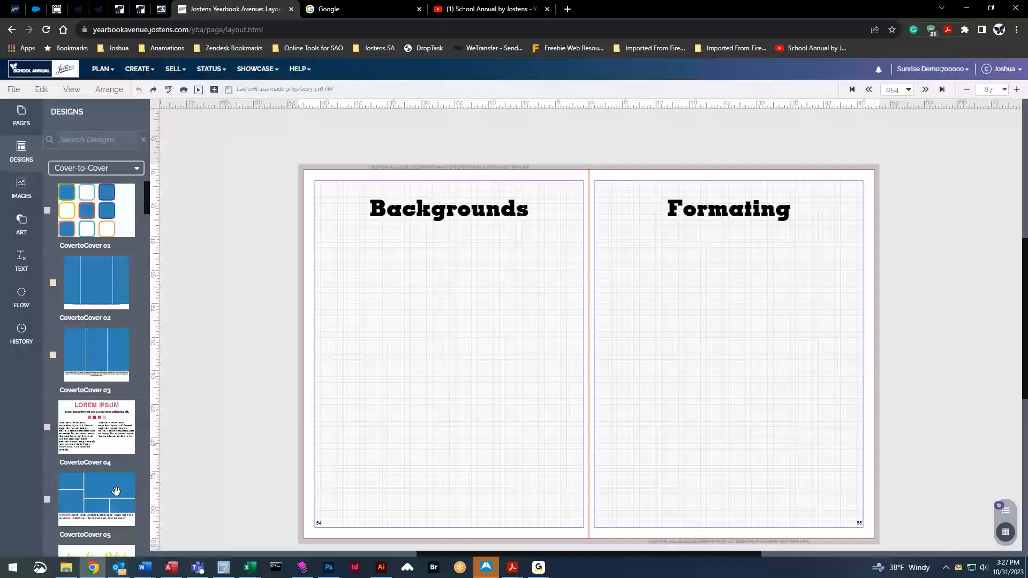
scroll(102, 431, "down", 5)
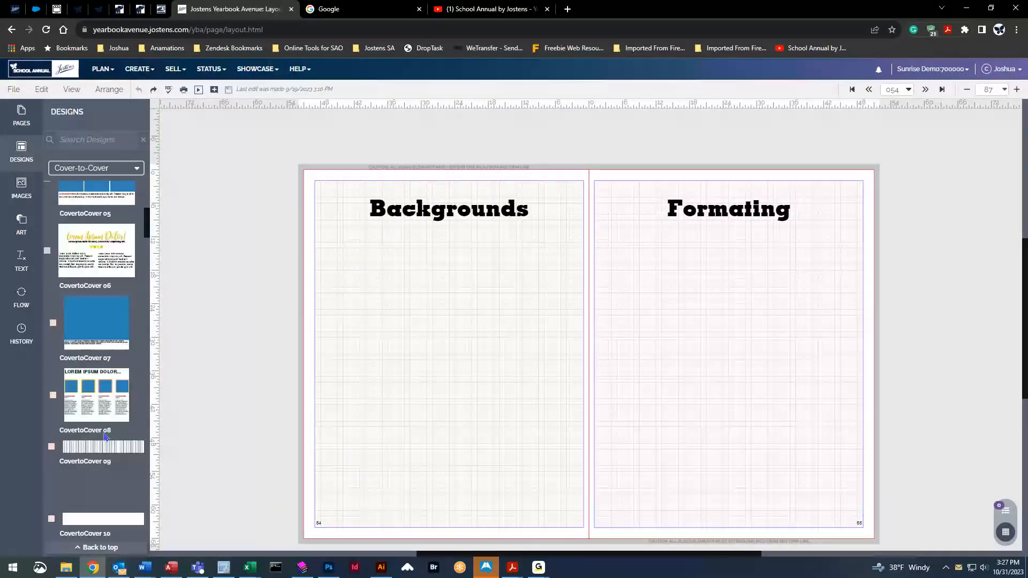
left_click_drag(89, 383, 532, 363)
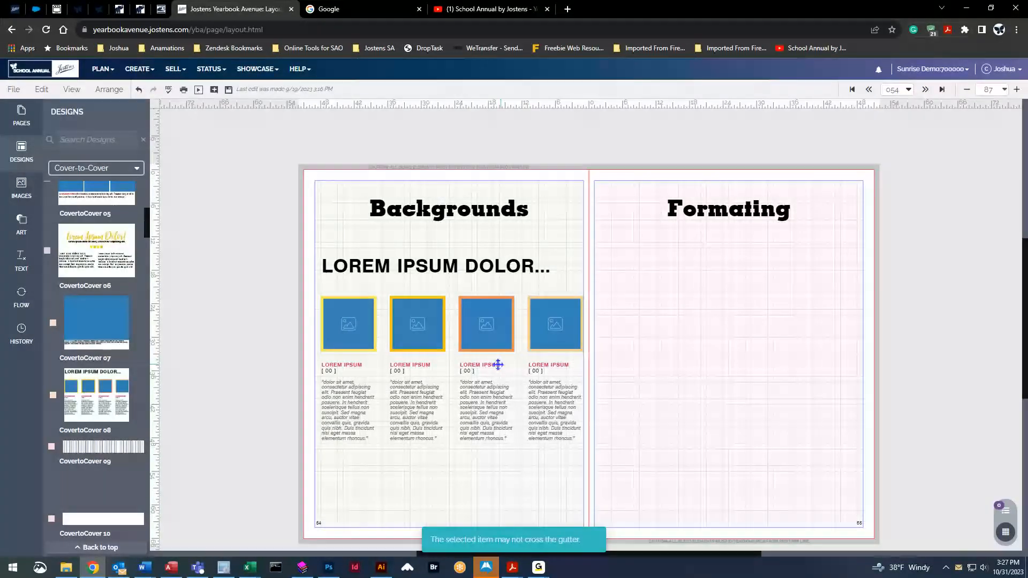
Delete the "Backgrounds" and "Formating" headings and position the CovertoCover 08 group against the top margin of page 054.
left_click_drag(438, 324, 437, 247)
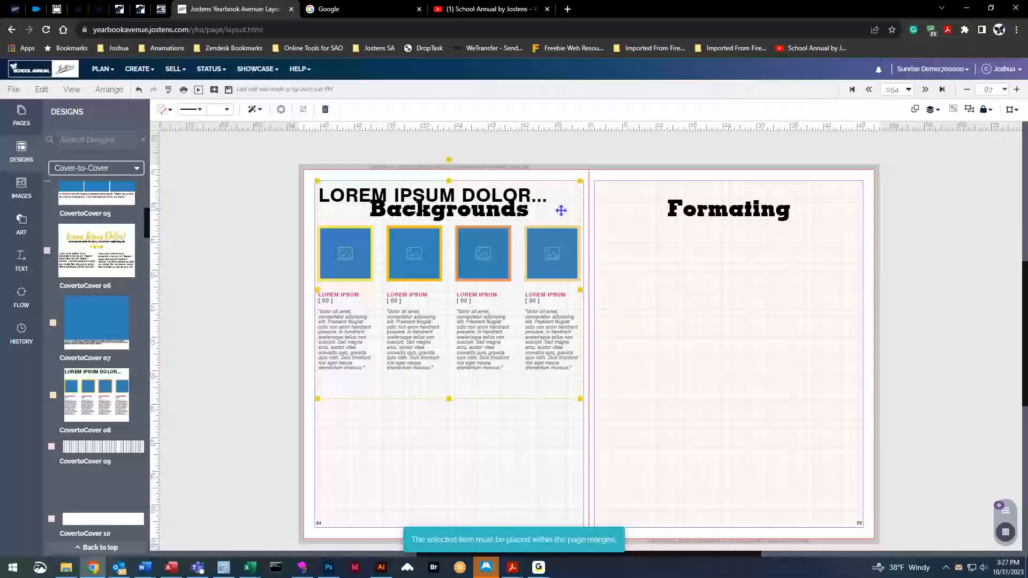
left_click_drag(394, 274, 394, 338)
left_click(462, 210)
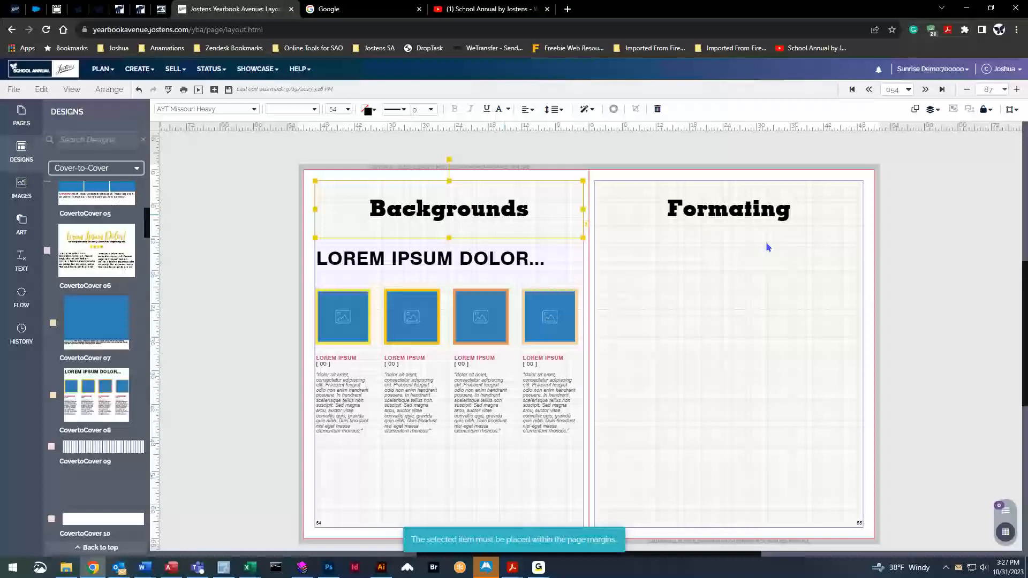
key("Delete")
left_click(724, 214)
key("Delete")
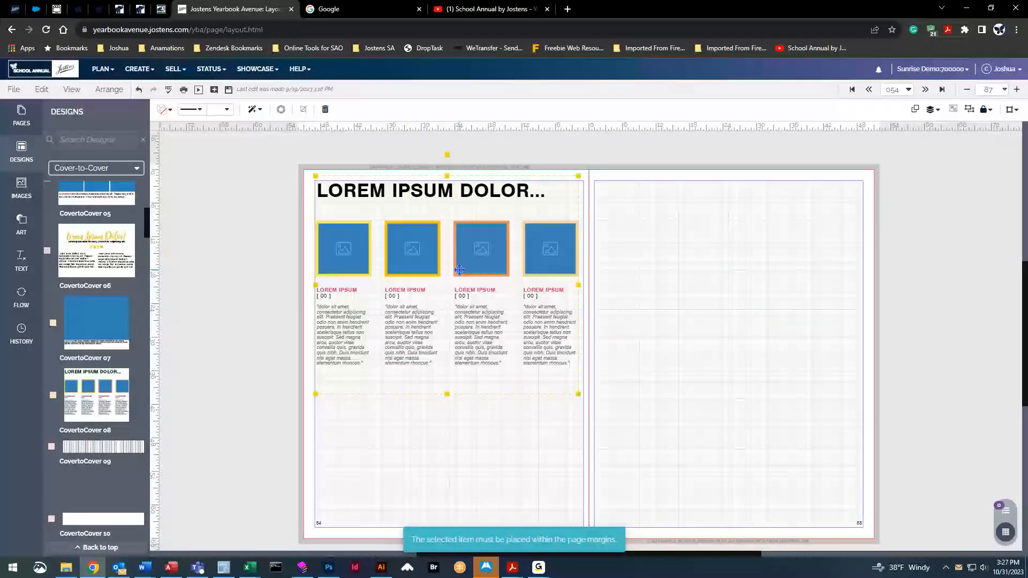
left_click_drag(467, 277, 469, 276)
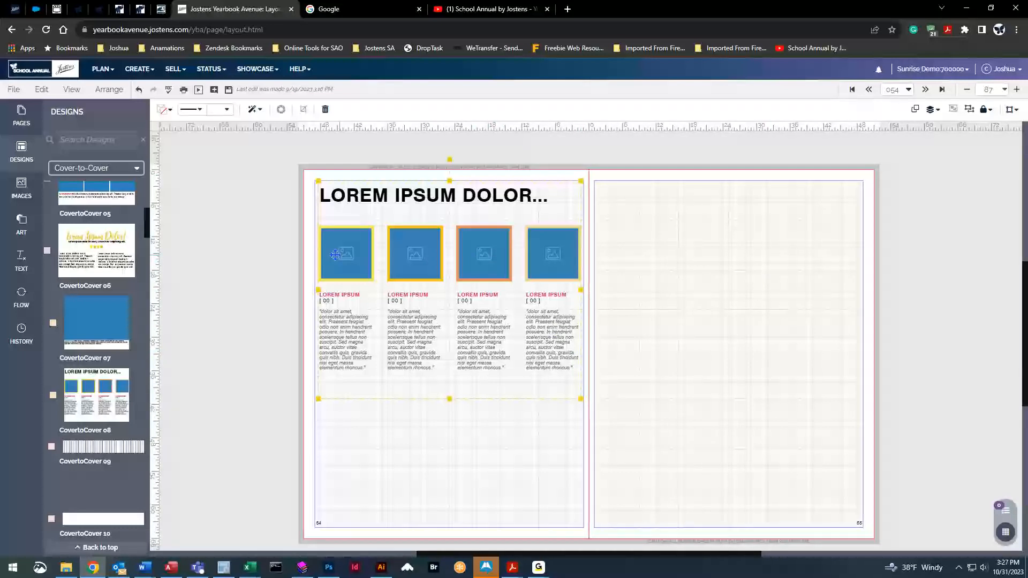
Ungroup the CovertoCover 08 design on page 054 and select its title, text blocks and first image frame individually.
left_click(110, 89)
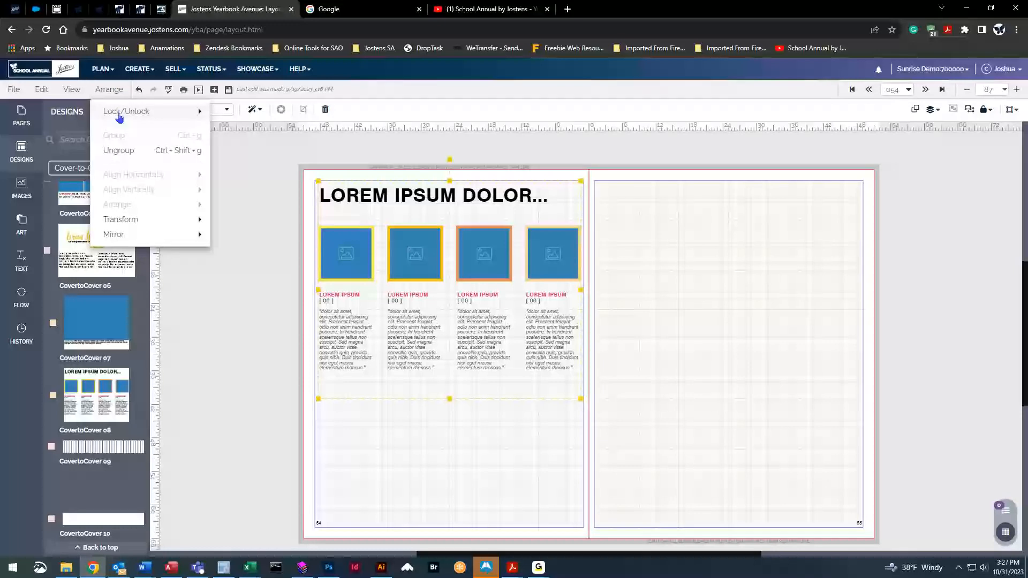
left_click(119, 150)
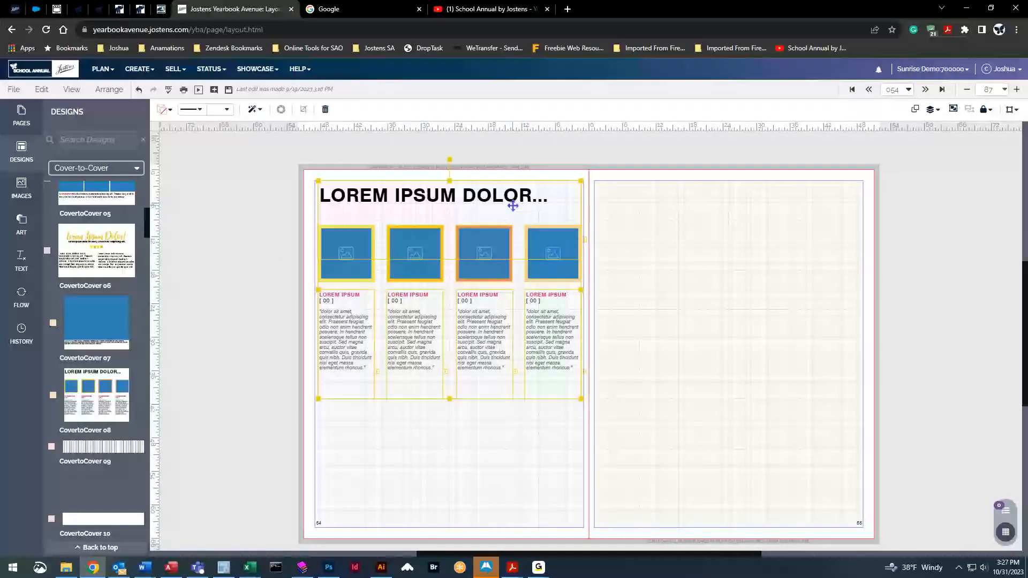
left_click(236, 234)
left_click(332, 268)
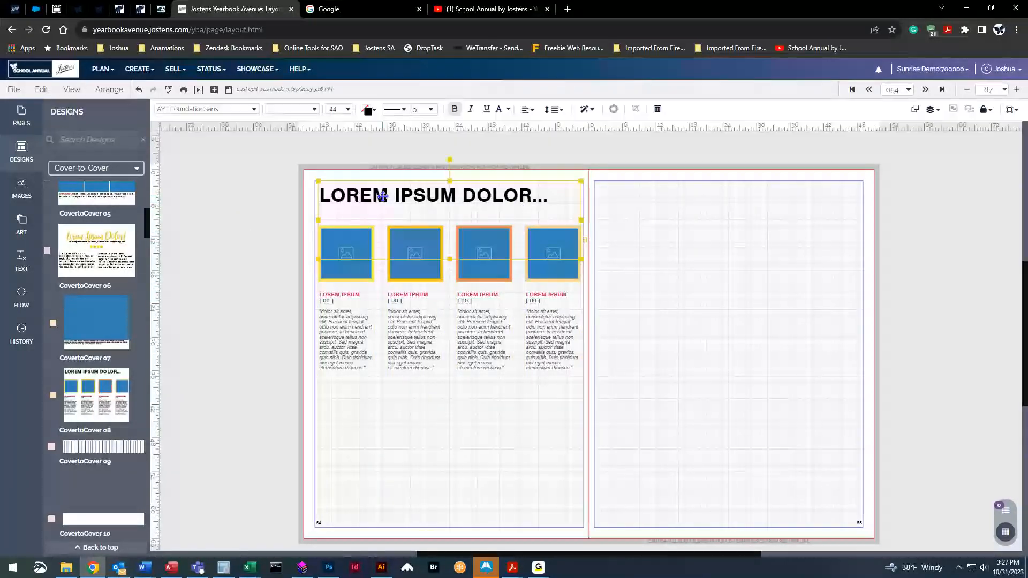
left_click(340, 332)
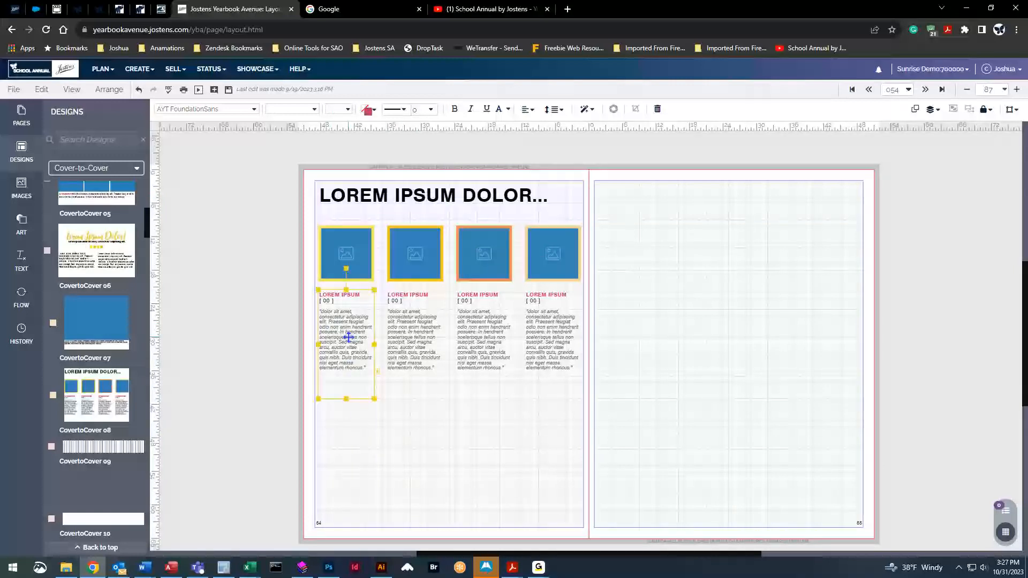
left_click(418, 345)
left_click(484, 341)
left_click(559, 337)
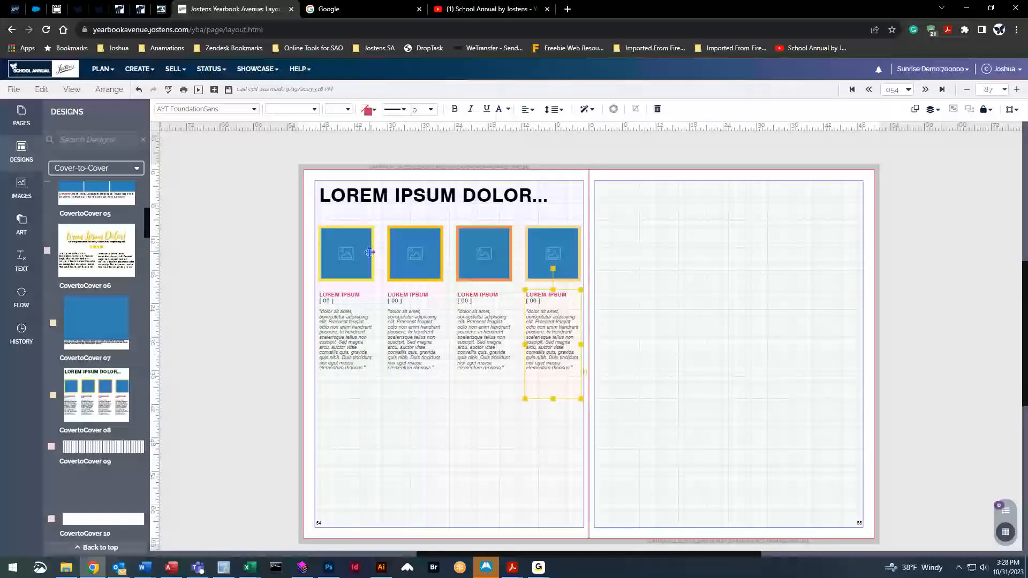
left_click(339, 238)
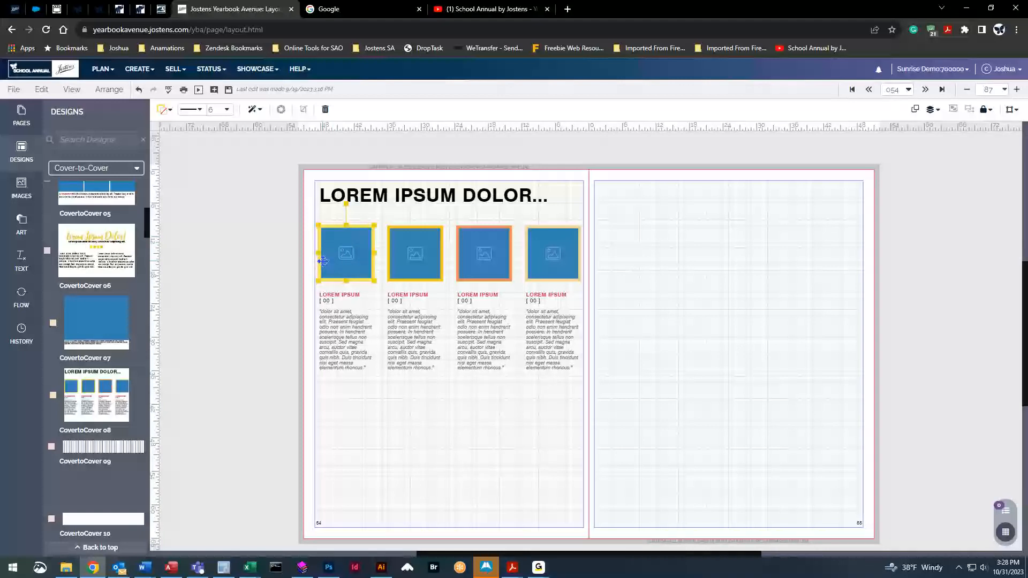
key("ctrl+z")
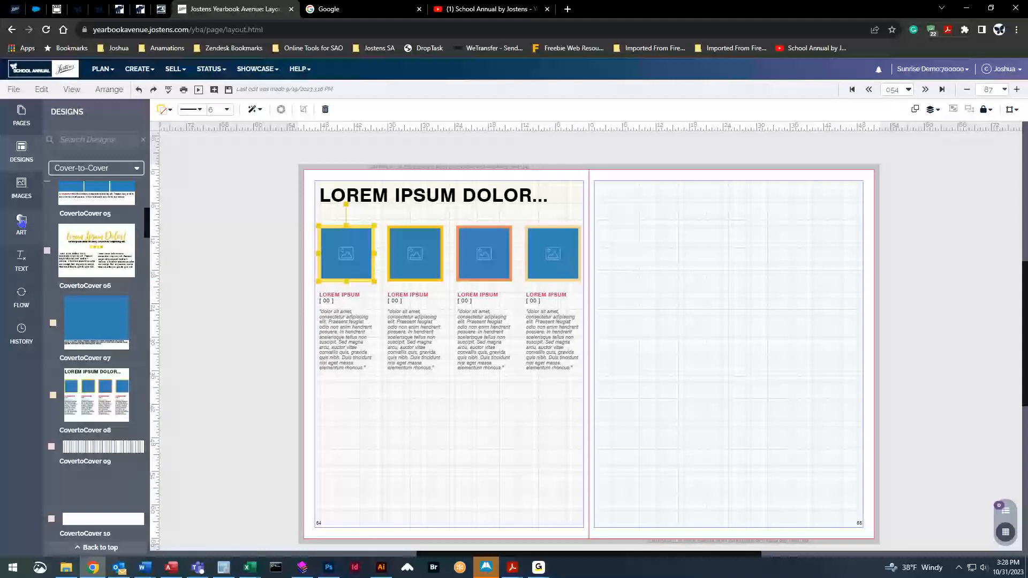
Try filling the first image frame with the tiger picture from the 001 Intro Page images and undo the placement.
left_click(22, 187)
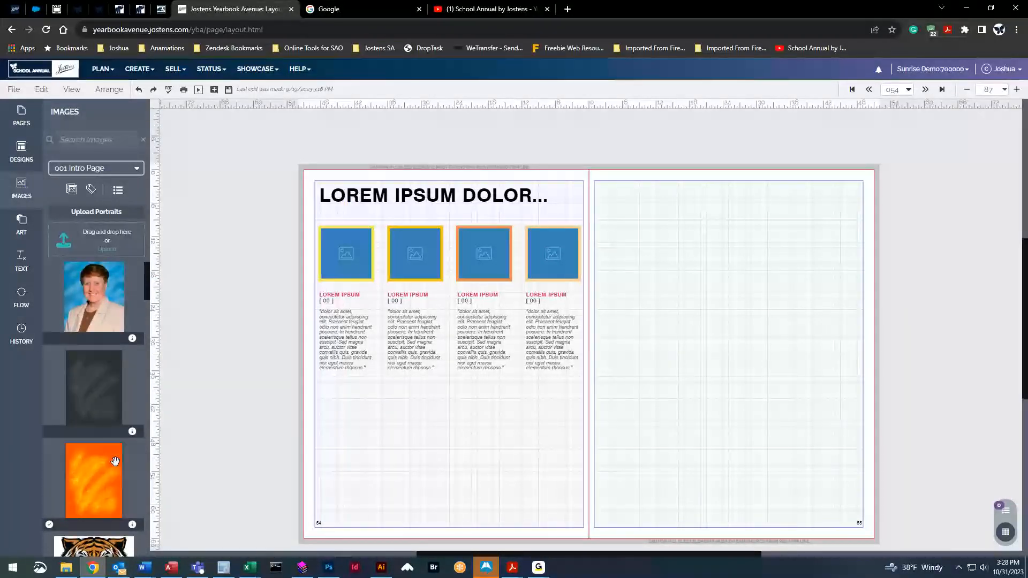
scroll(93, 297, "down", 3)
left_click_drag(94, 434, 343, 257)
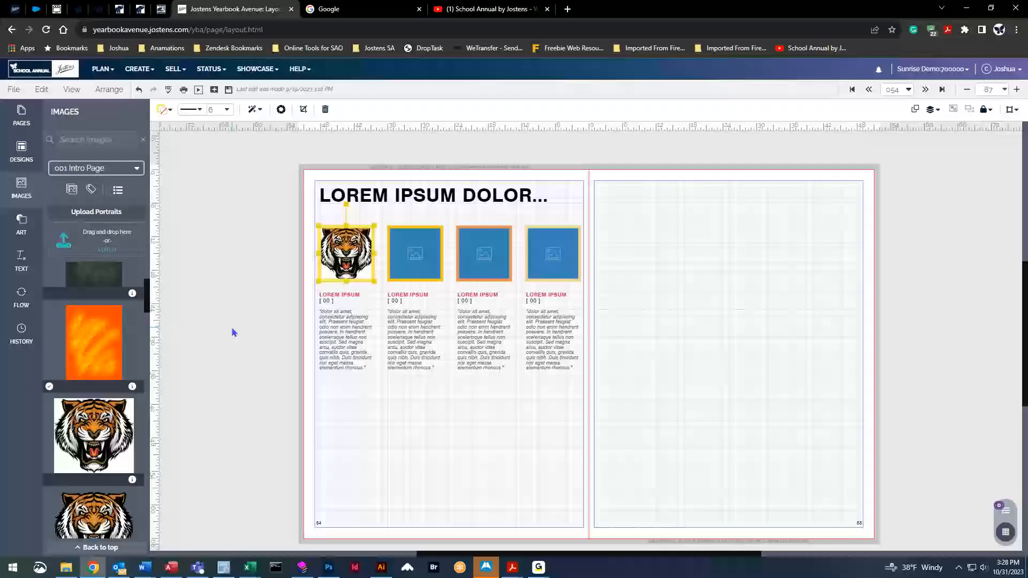
key("ctrl+z")
key("ctrl+z")
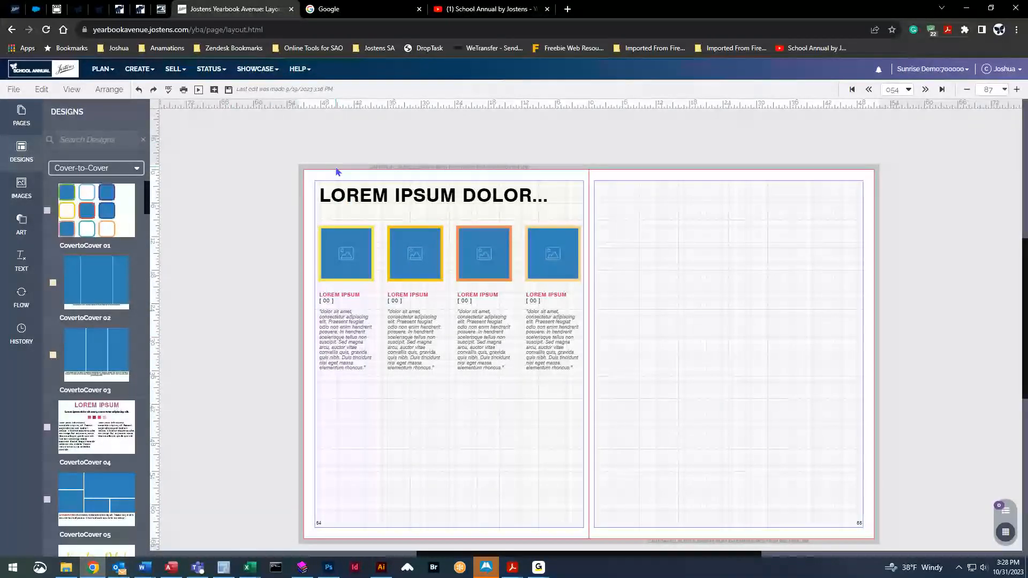
Group all the design elements on page 054 and open the Save as Click-N-Go dialog, closing it without saving.
left_click_drag(280, 148, 630, 403)
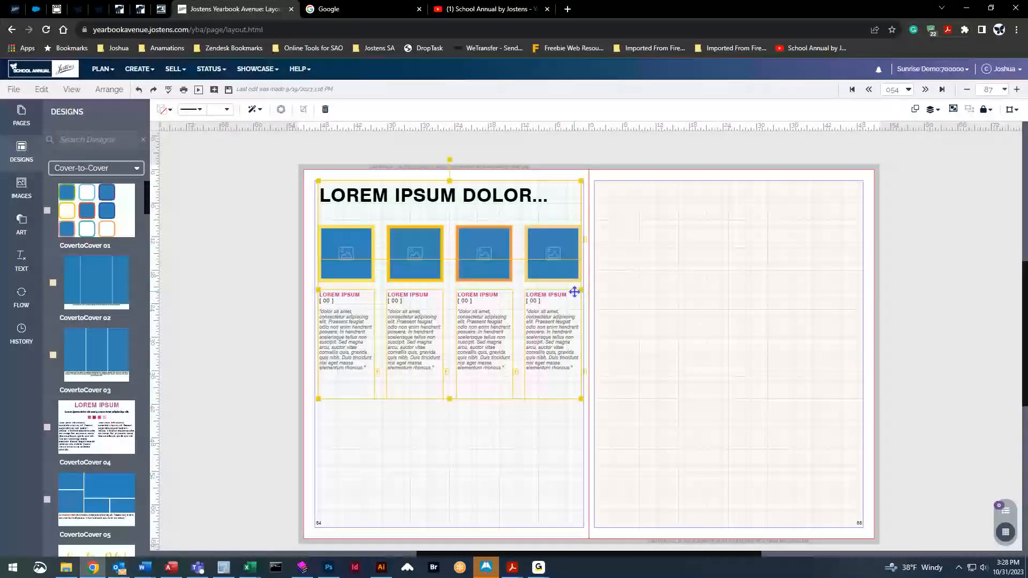
left_click(952, 111)
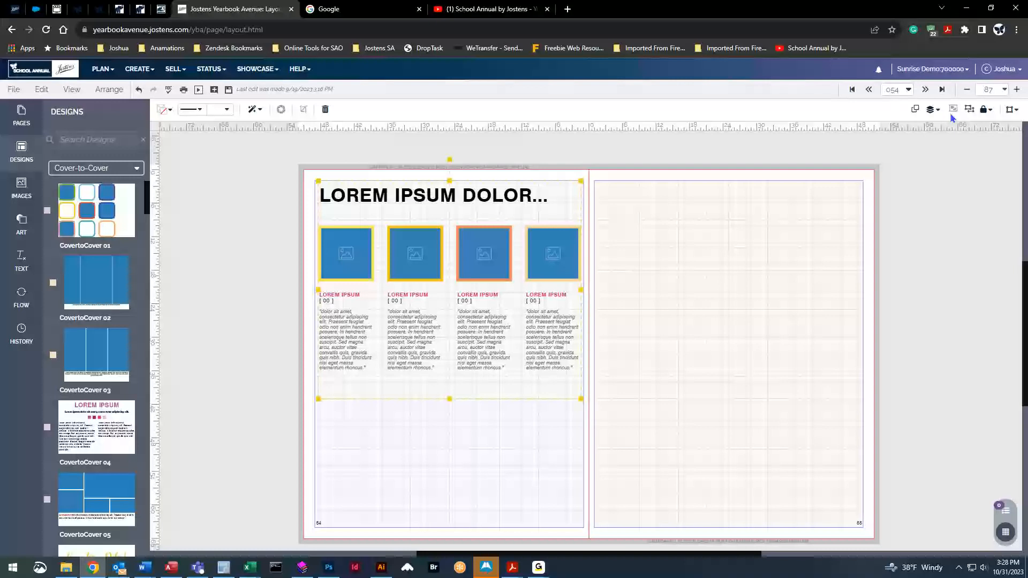
left_click(13, 90)
left_click(39, 140)
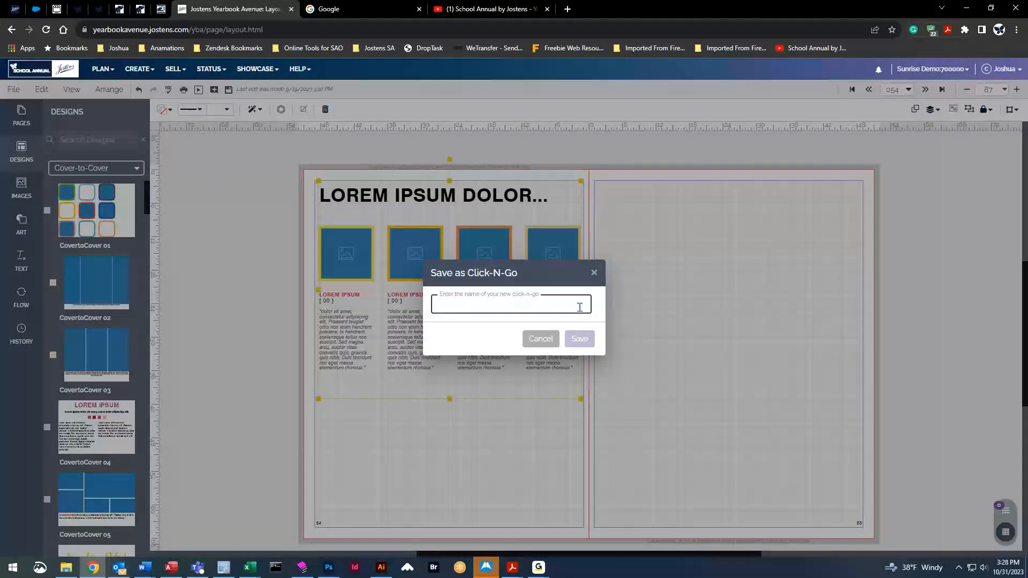
left_click(541, 339)
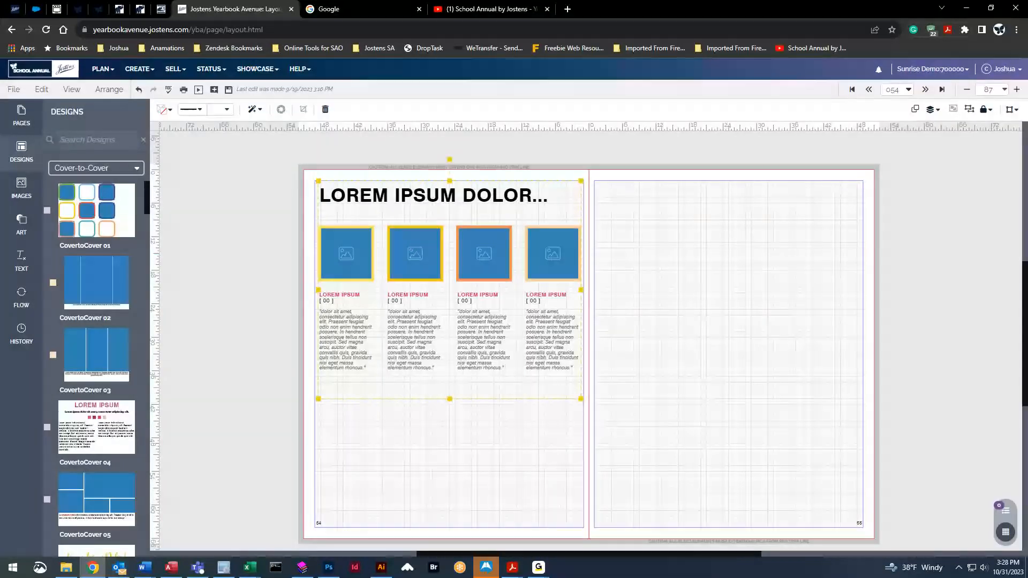
Check the custom My Click-N-Go! designs and place Headline 01 from the Headline category along the top margin of page 055.
left_click(90, 168)
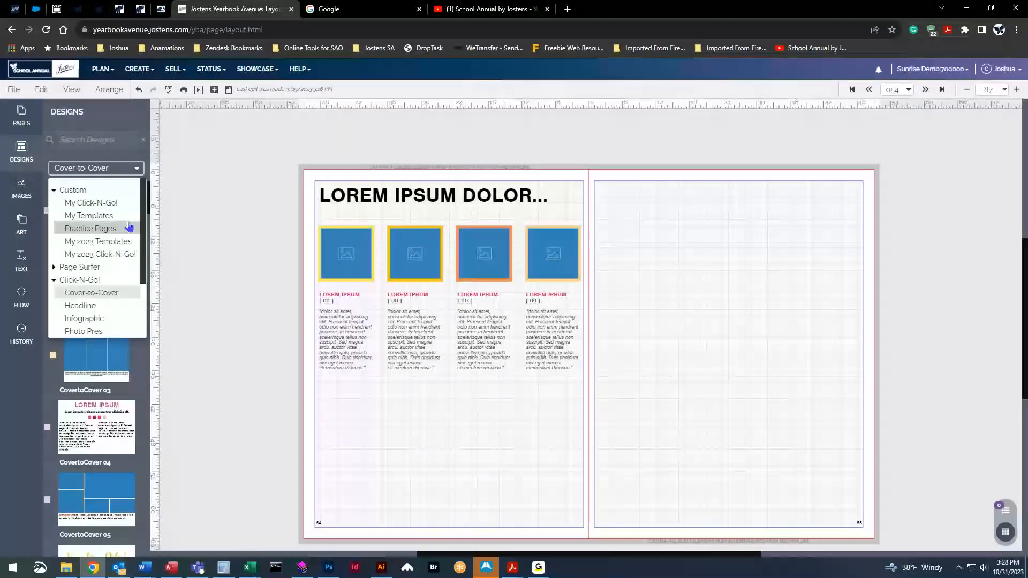
left_click(127, 203)
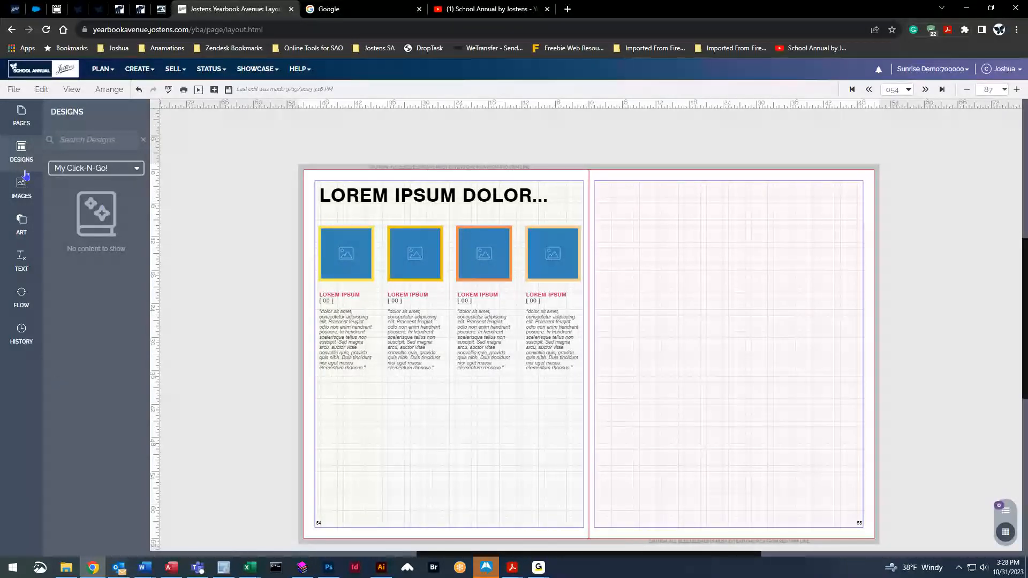
left_click(98, 170)
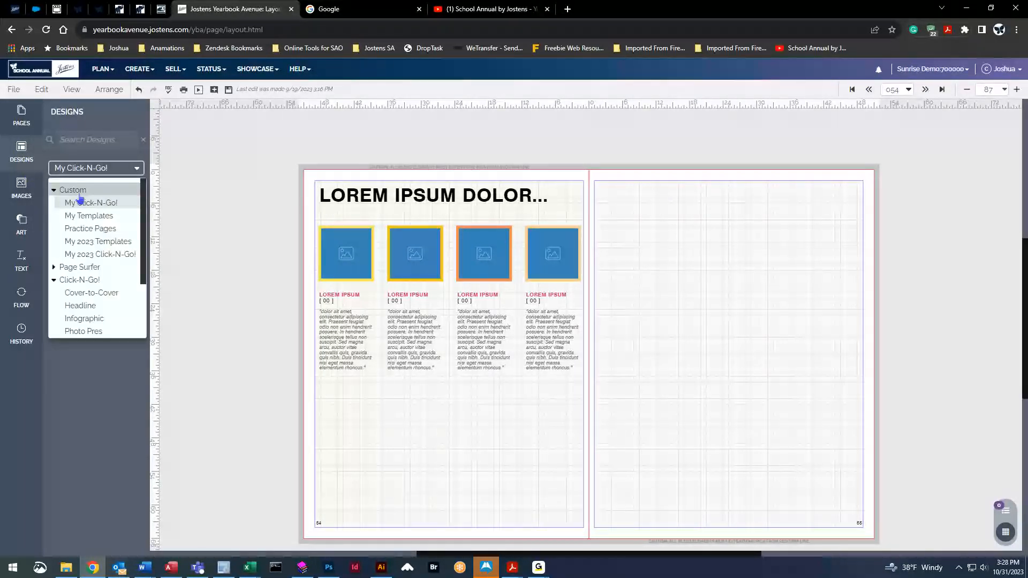
scroll(86, 308, "down", 3)
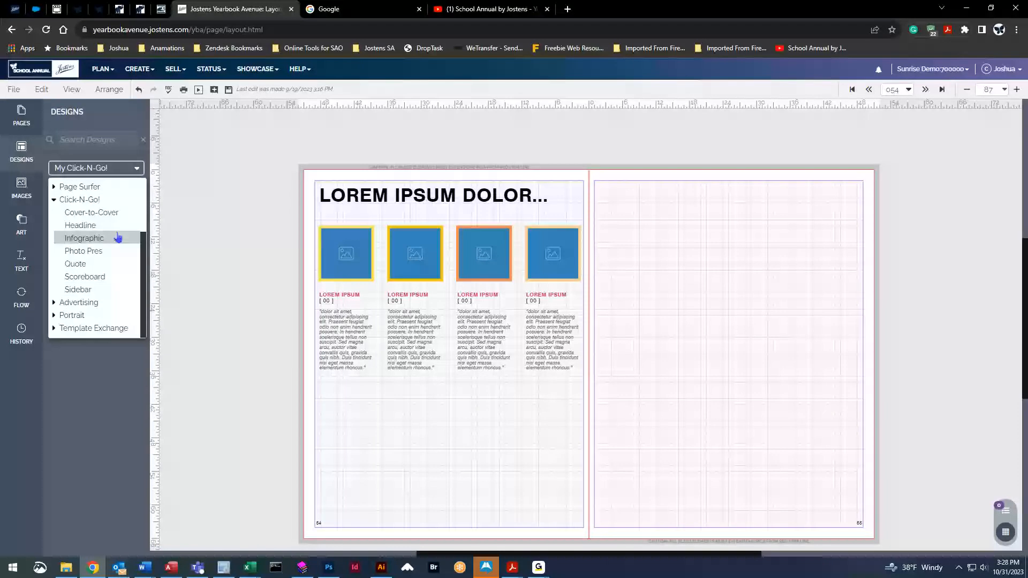
left_click(98, 223)
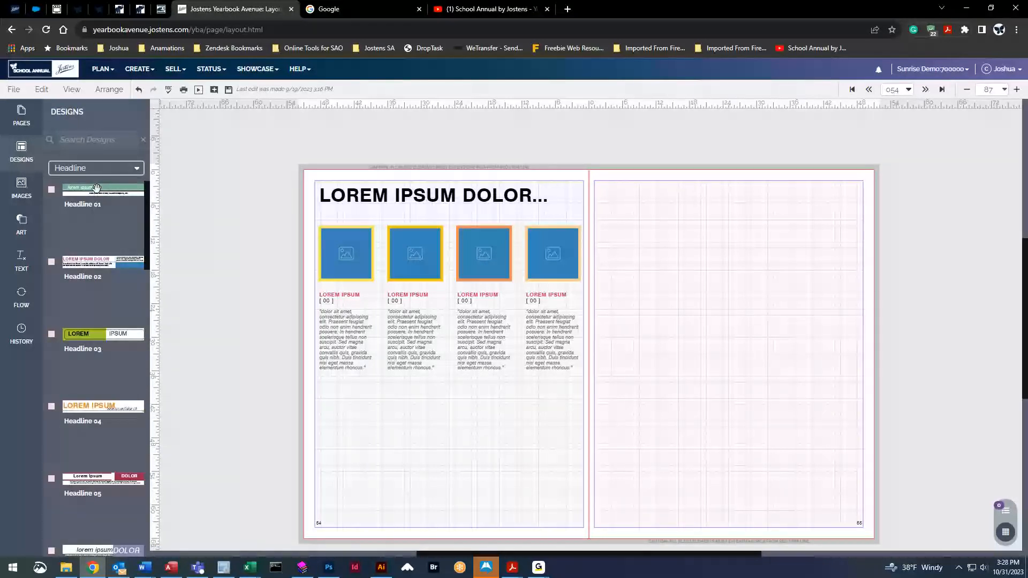
left_click_drag(96, 188, 723, 208)
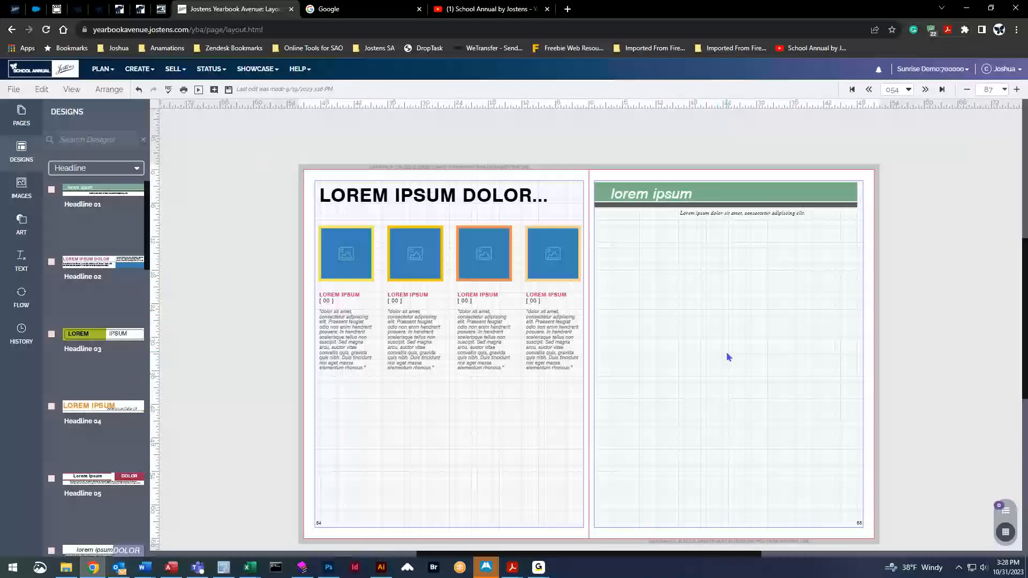
Place the Infographic 01 Click-N-Go! design directly below the headline on page 055.
left_click(101, 168)
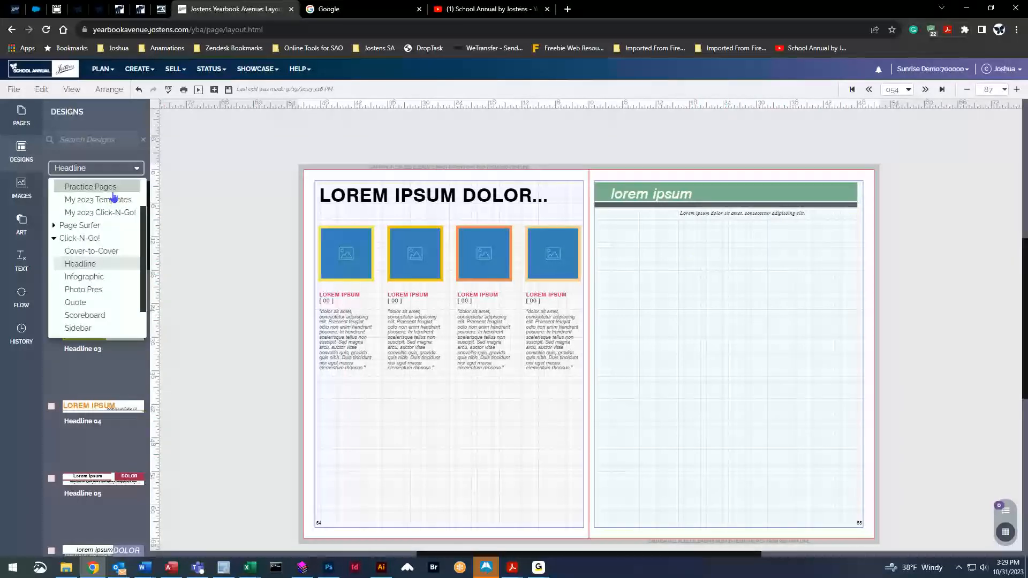
left_click(117, 277)
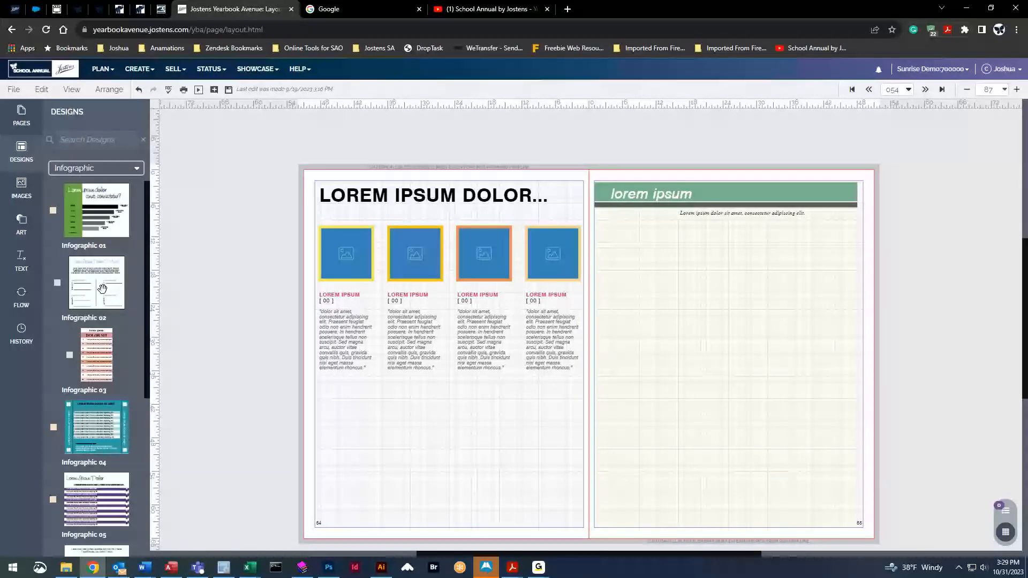
left_click_drag(83, 205, 669, 331)
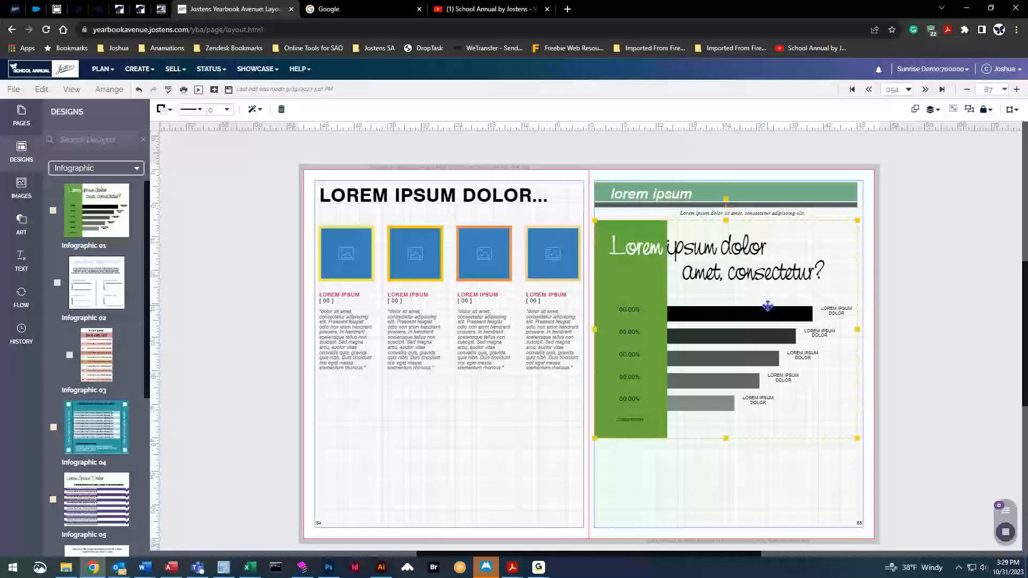
Place the Sidebar 02 Click-N-Go! design near the bottom of page 055, below the infographic.
left_click(72, 168)
scroll(107, 280, "down", 2)
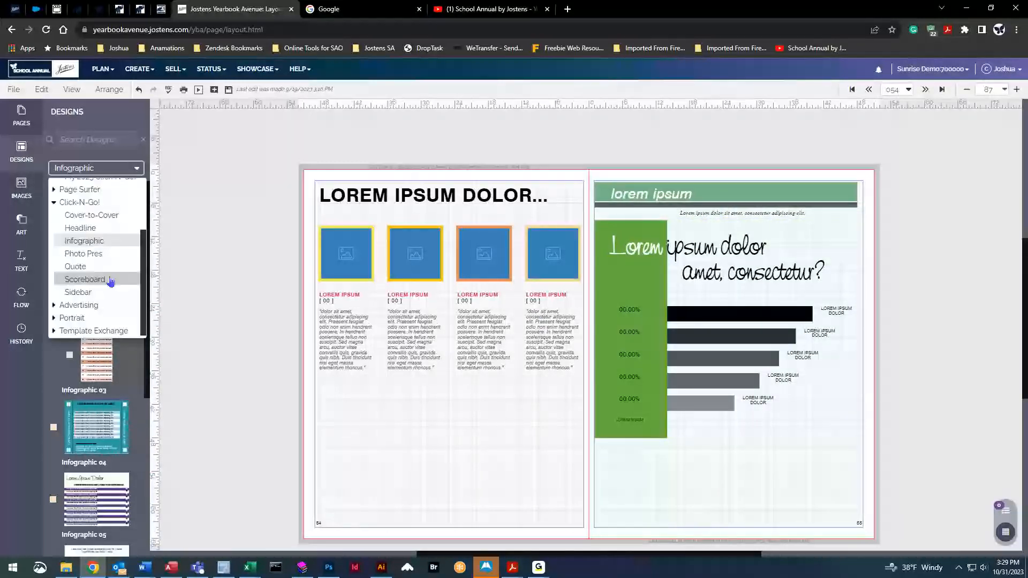
left_click(91, 289)
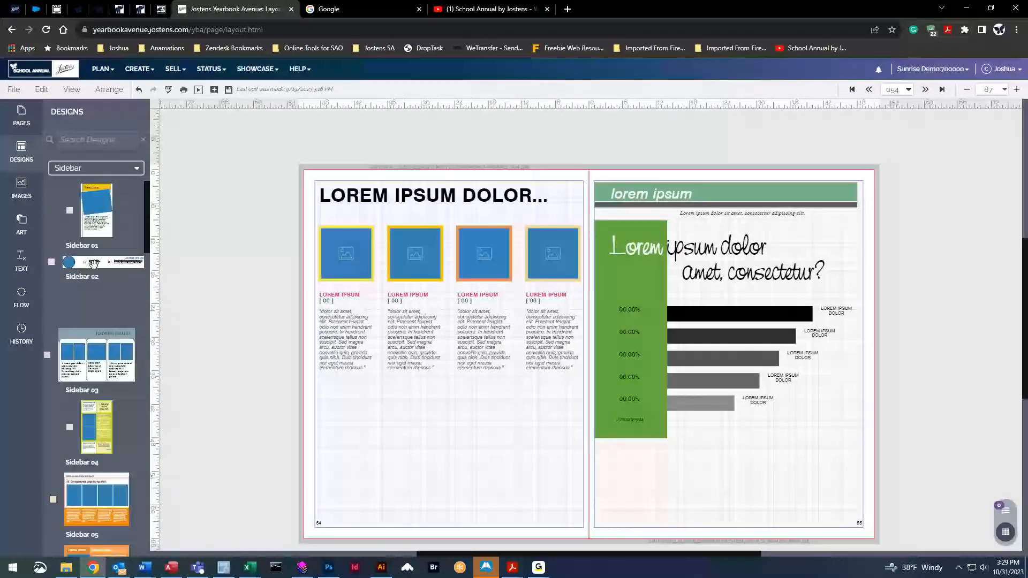
left_click_drag(94, 263, 648, 460)
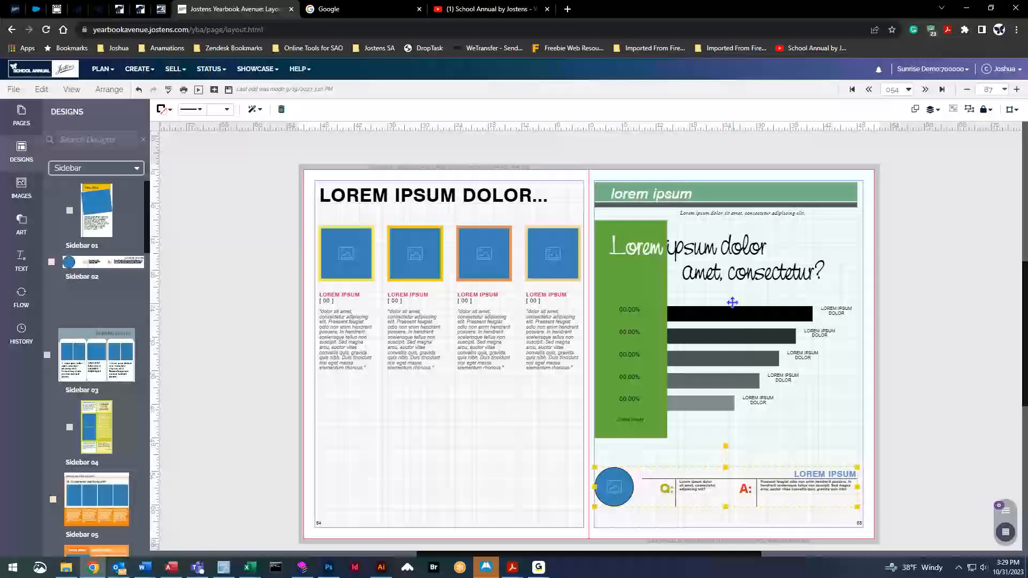
Delete the infographic and headline from page 055 and move the Sidebar 02 group up to the top margin.
left_click(683, 307)
left_click(621, 341)
key("Delete")
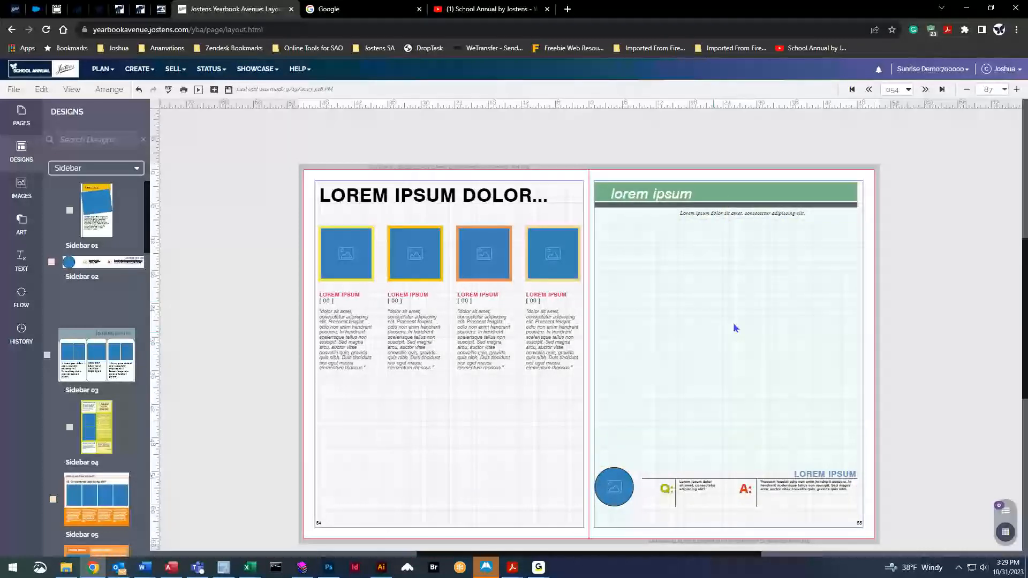
left_click(702, 202)
key("Delete")
left_click_drag(750, 509, 745, 212)
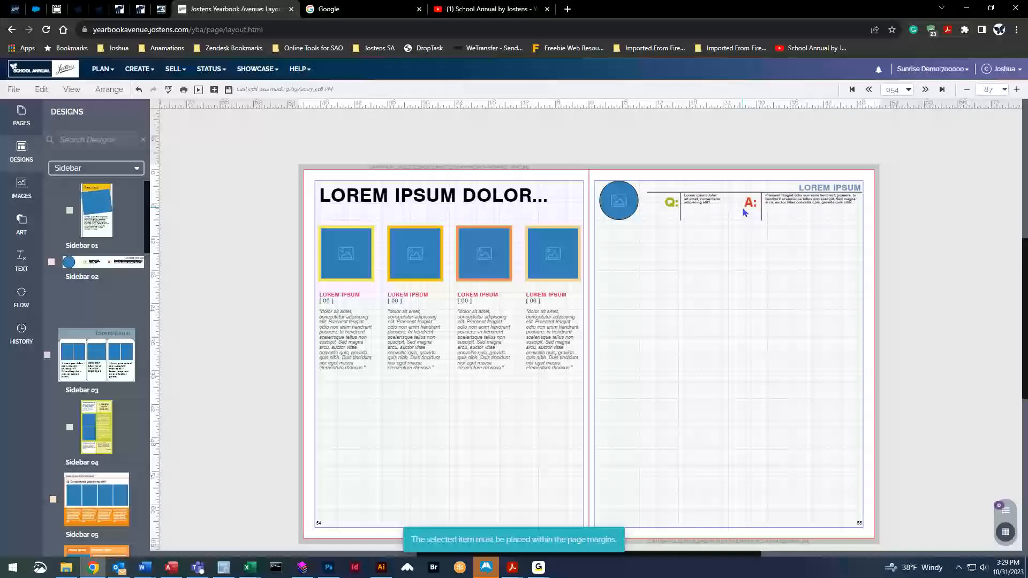
left_click(744, 203)
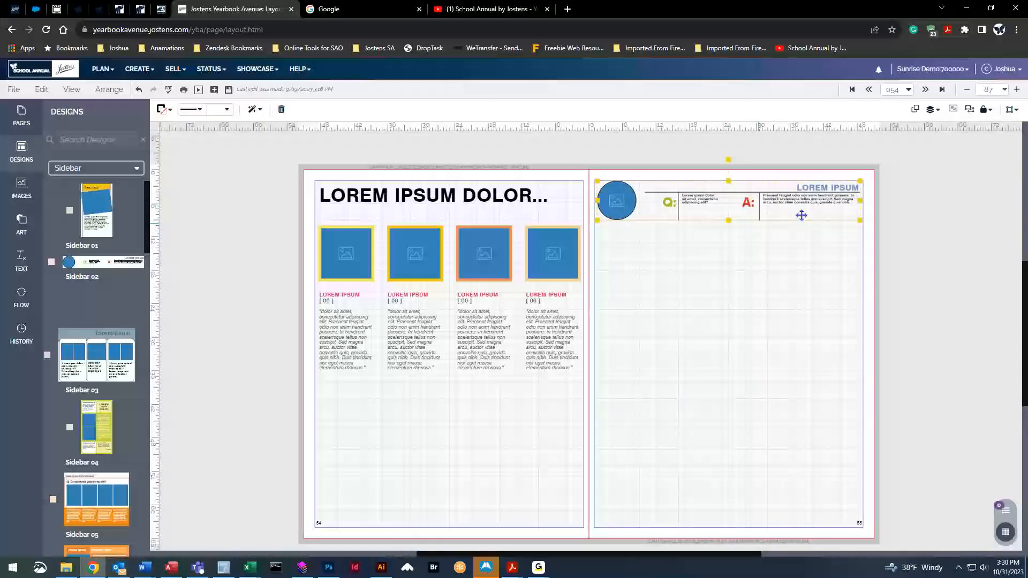
Duplicate the Sidebar 02 group several times on page 055.
left_click(916, 110)
left_click(916, 110)
left_click(916, 110)
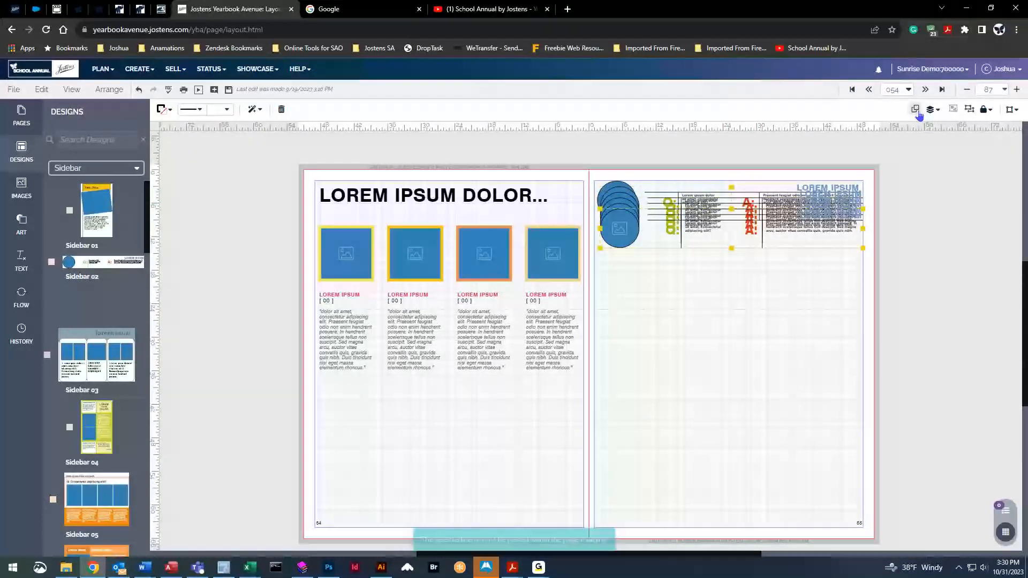
left_click(916, 110)
left_click(916, 110)
left_click(915, 110)
left_click(916, 110)
Move two of the Sidebar 02 copies to the bottom of page 055, one above the other.
left_click(725, 276)
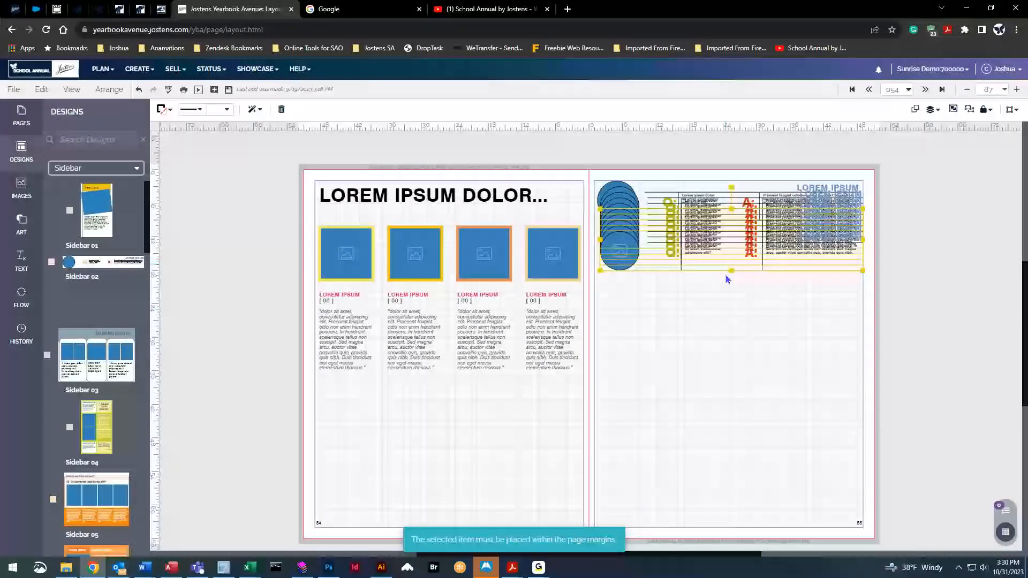
left_click(640, 266)
left_click_drag(640, 266, 621, 502)
left_click_drag(625, 246, 622, 464)
left_click(680, 367)
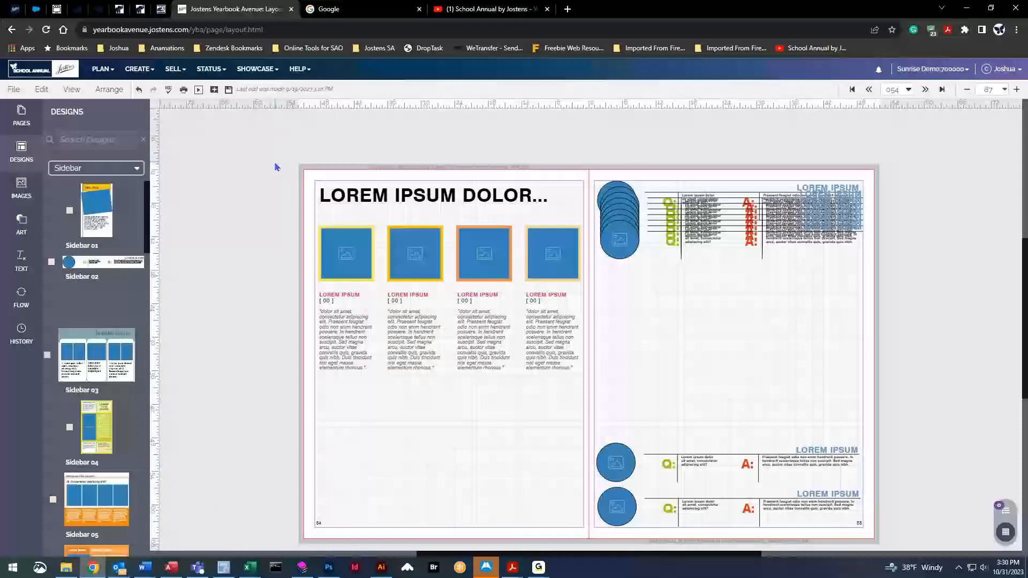
Delete every element from the 054–055 spread and show the art categories.
left_click_drag(266, 143, 897, 498)
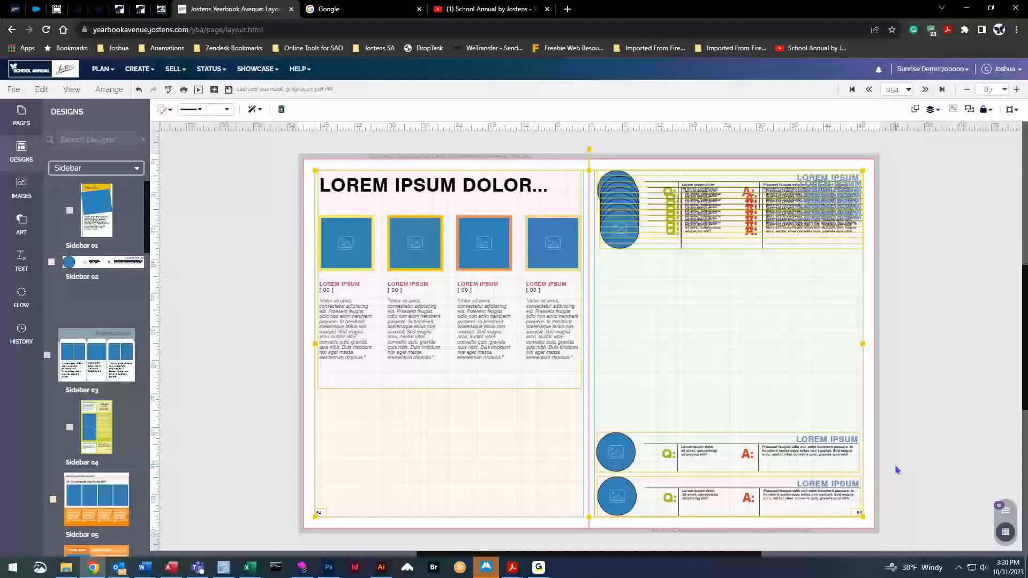
key("Delete")
scroll(243, 383, "up", 1)
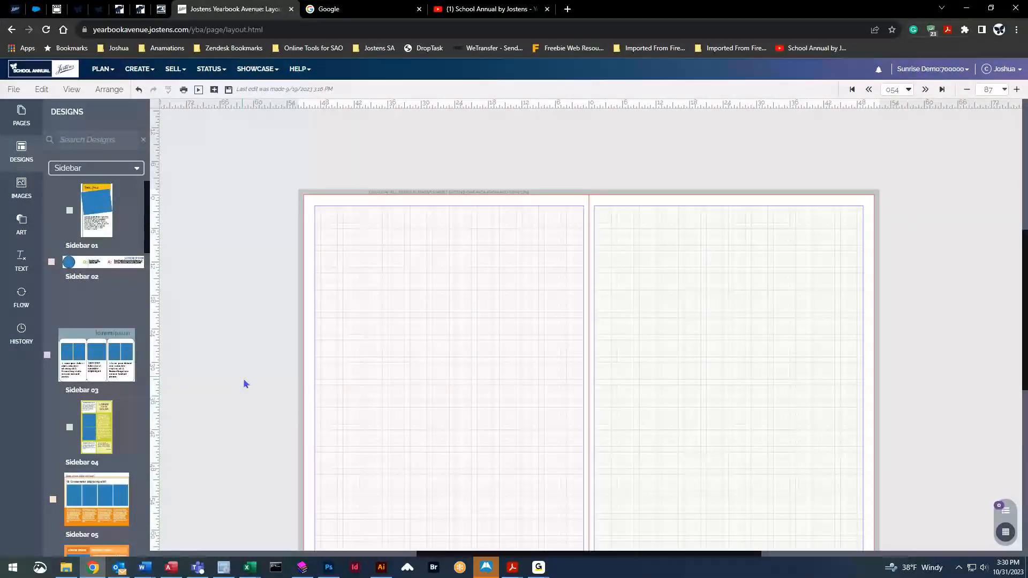
left_click(23, 228)
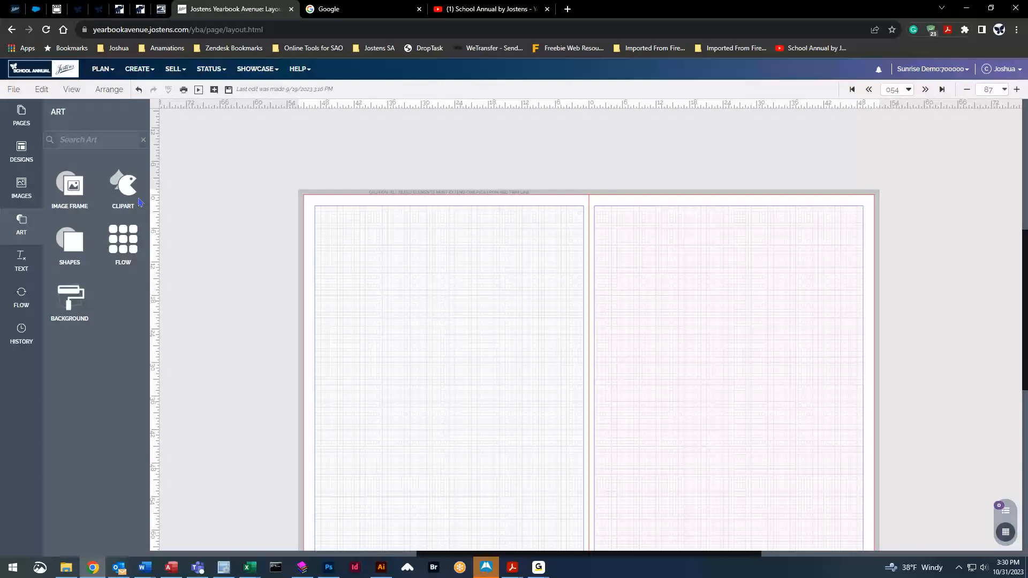
Browse the clipart in the Graduation category.
left_click(121, 181)
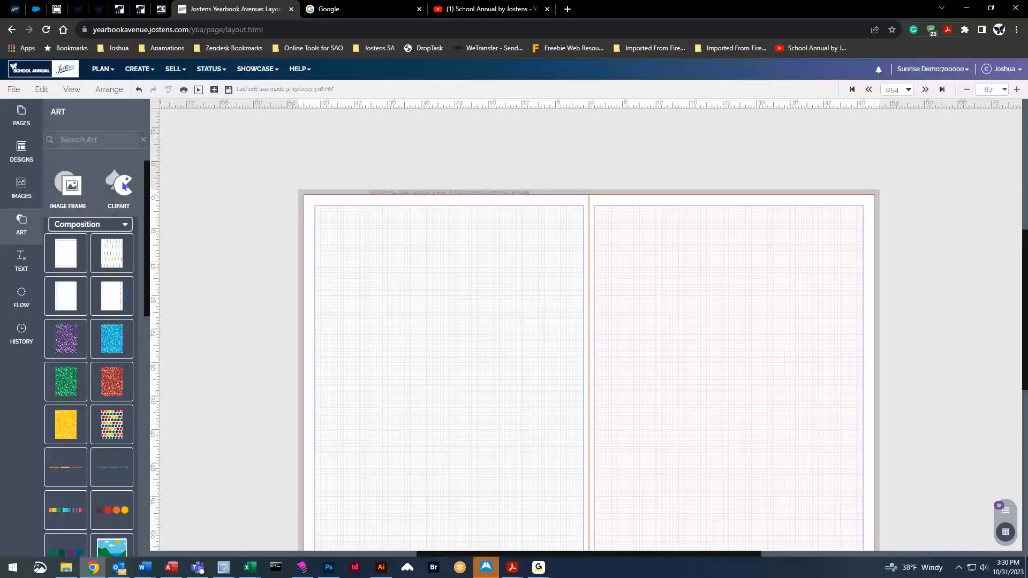
left_click(123, 227)
left_click_drag(143, 316, 144, 249)
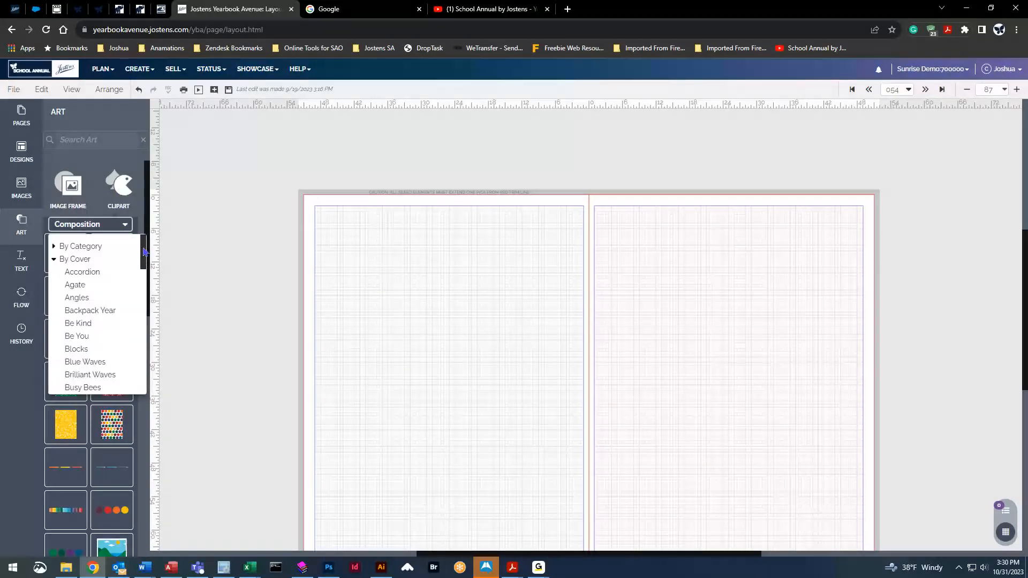
left_click(54, 260)
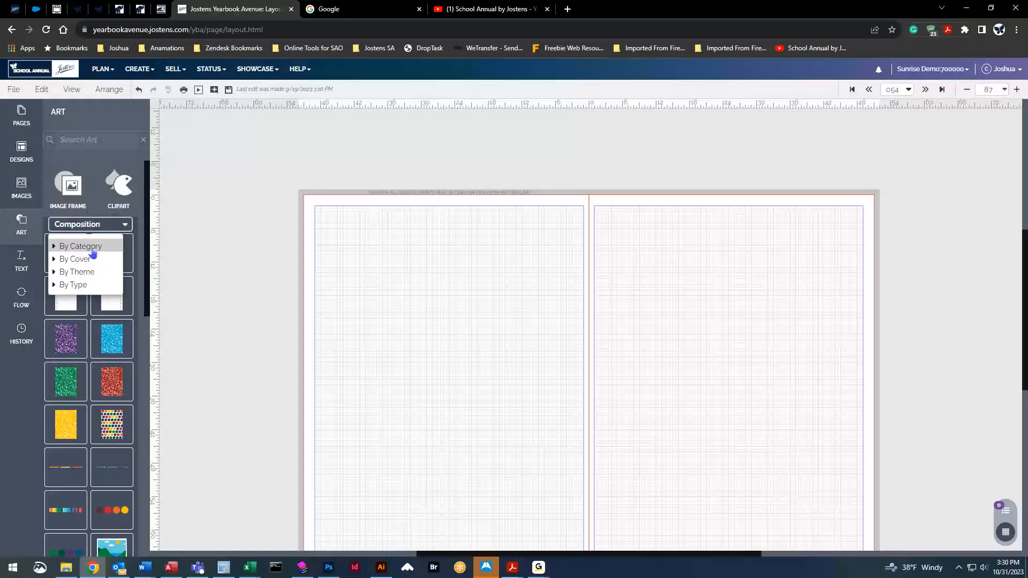
left_click(54, 247)
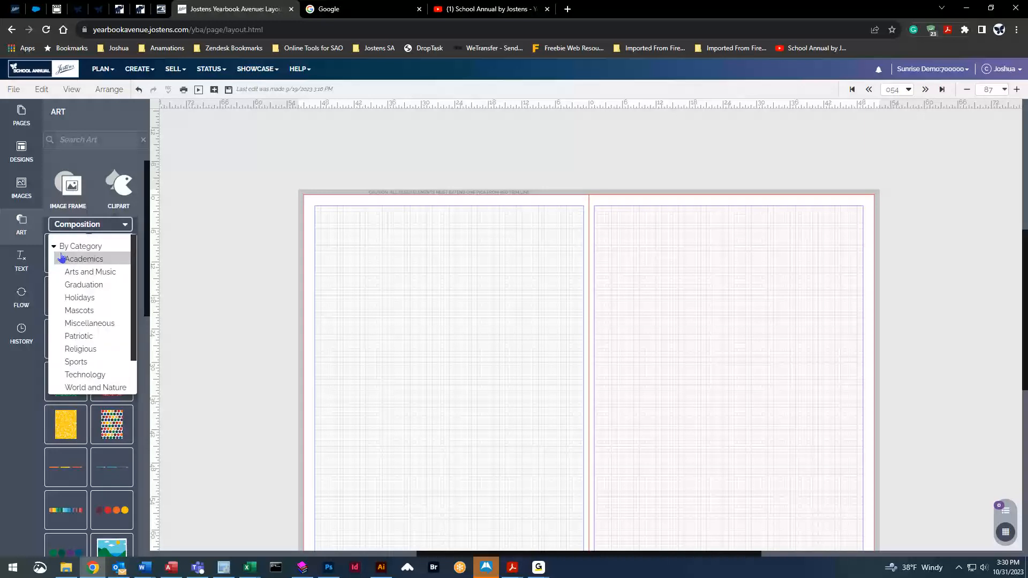
left_click(98, 290)
scroll(113, 437, "down", 5)
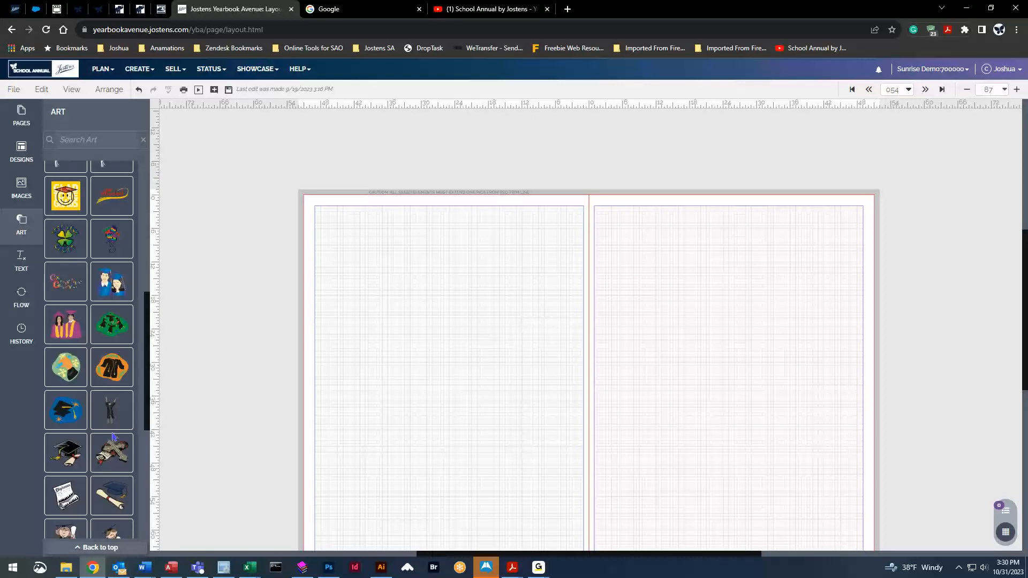
left_click(97, 548)
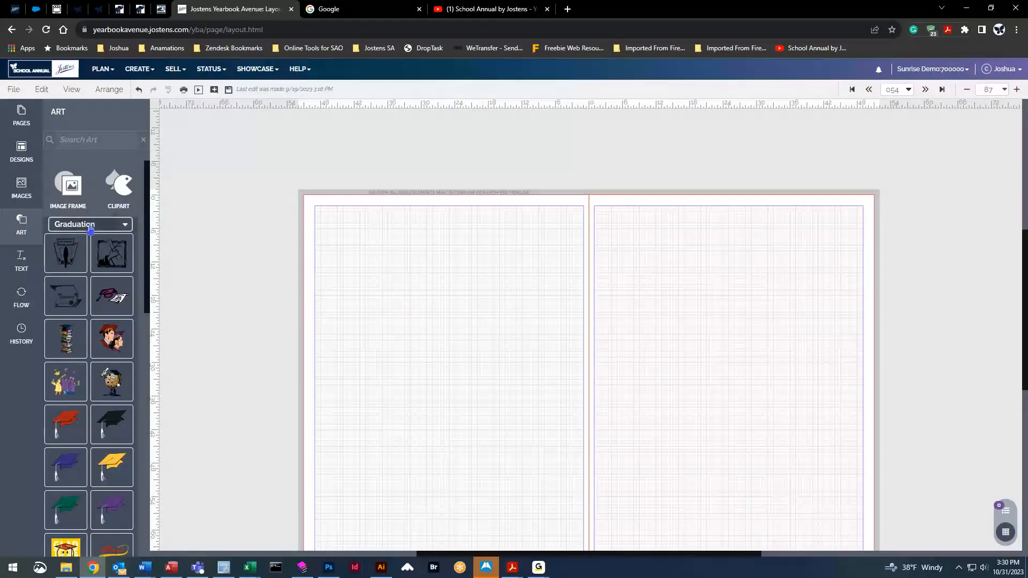
Switch the clipart to the Modern Flower theme and look through its backgrounds and flower art.
left_click(91, 228)
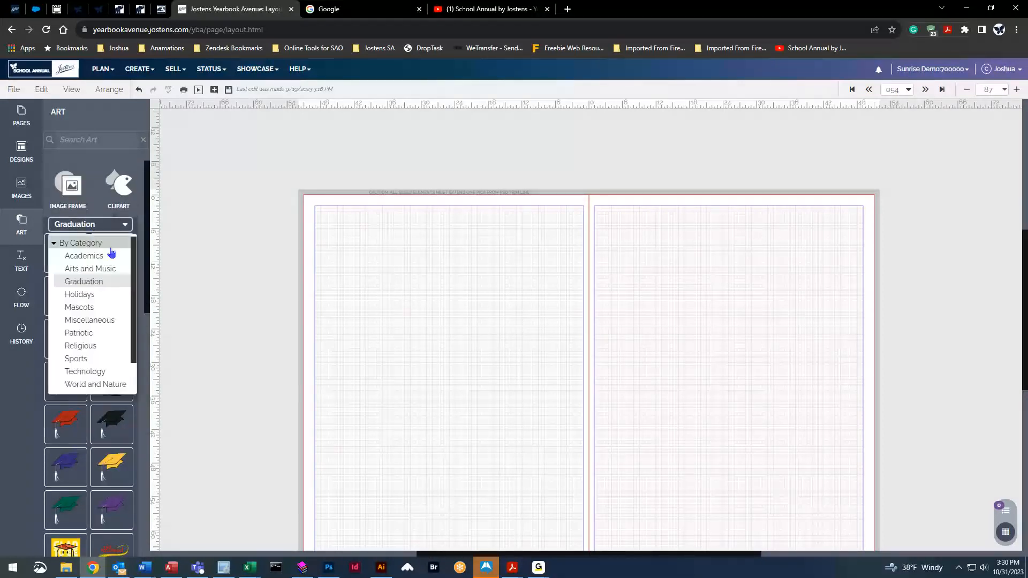
left_click(53, 243)
left_click(53, 265)
scroll(116, 350, "down", 1)
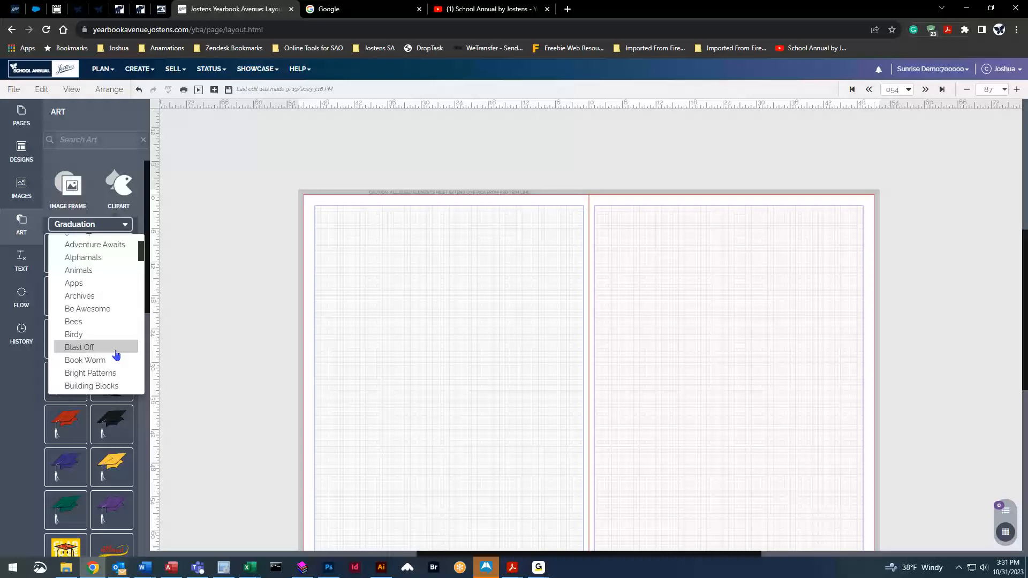
scroll(117, 364, "down", 3)
scroll(116, 370, "down", 3)
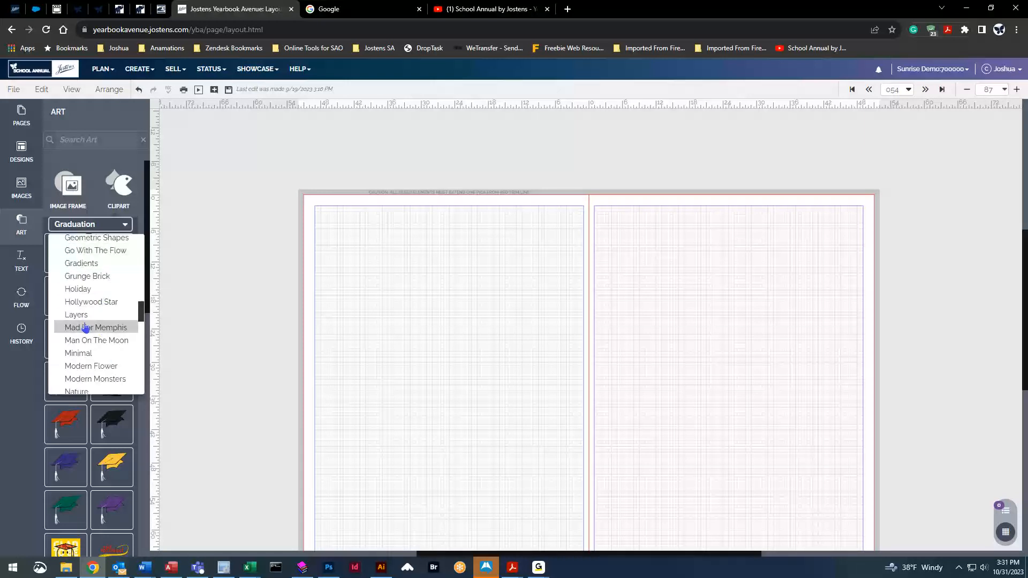
left_click(79, 366)
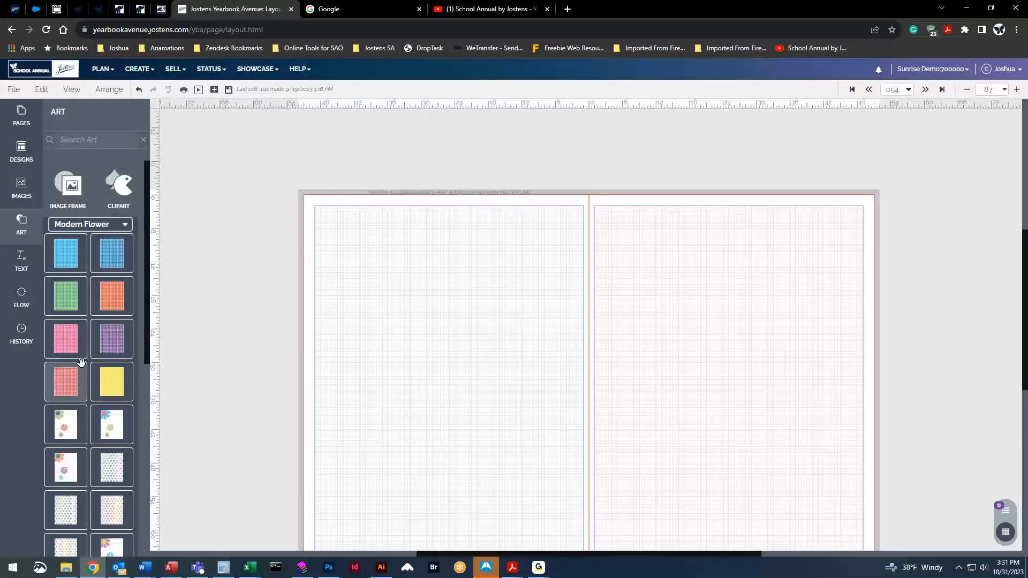
scroll(81, 363, "down", 5)
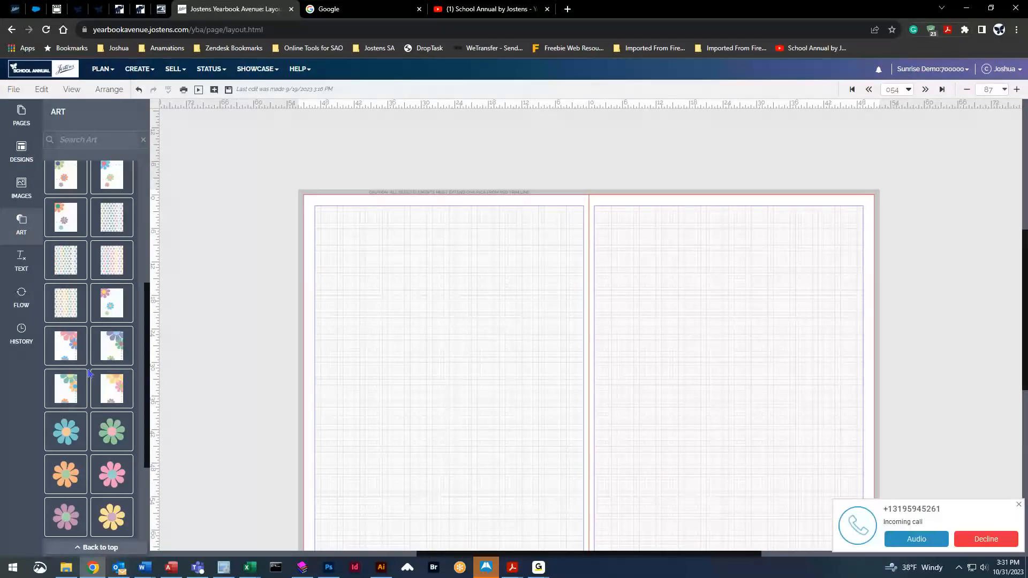
scroll(125, 431, "down", 3)
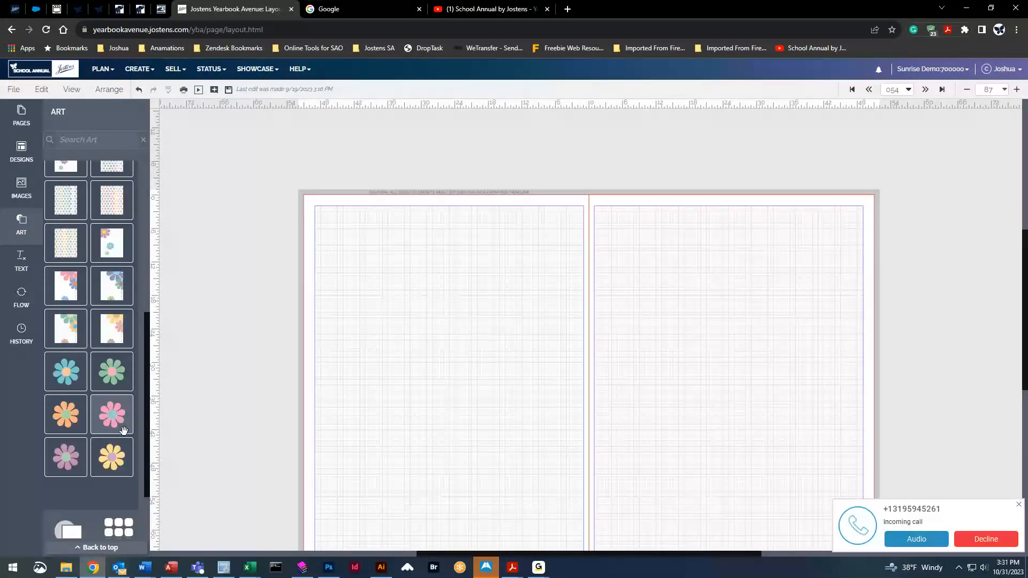
scroll(107, 385, "up", 8)
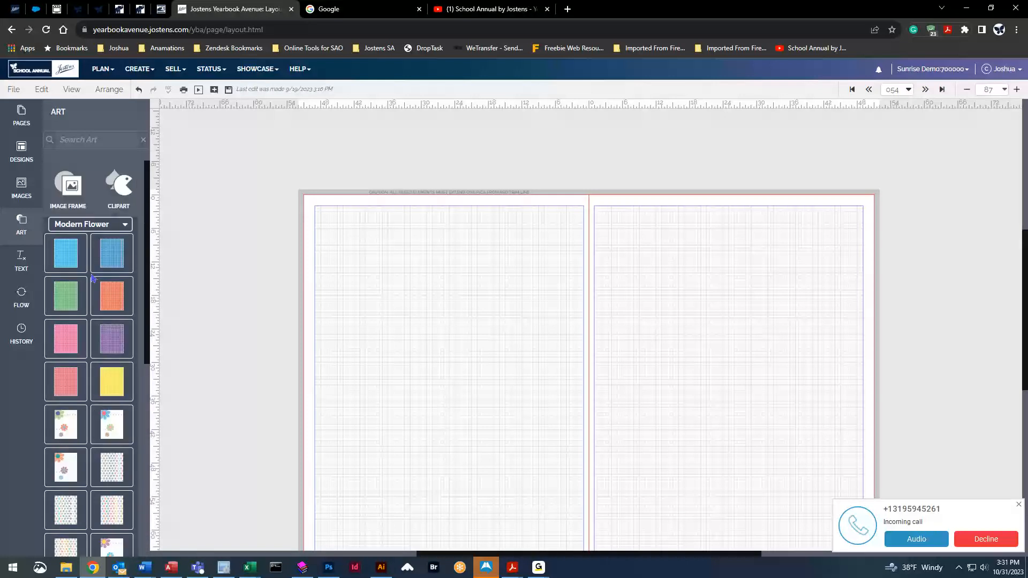
Switch the clipart to the Sea theme and look through its backgrounds, fish, coral and plant art.
left_click(90, 224)
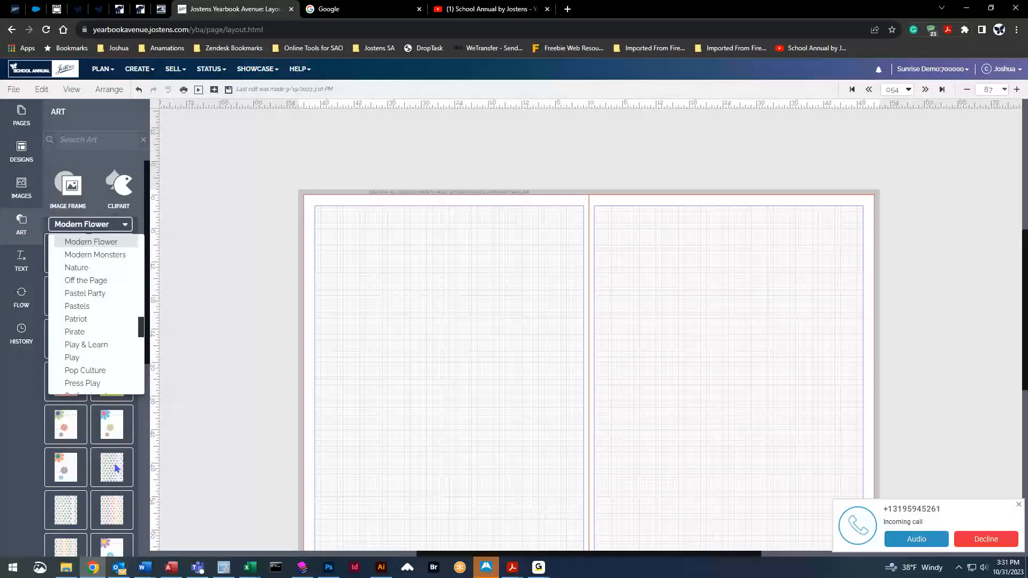
scroll(109, 366, "down", 3)
left_click(88, 348)
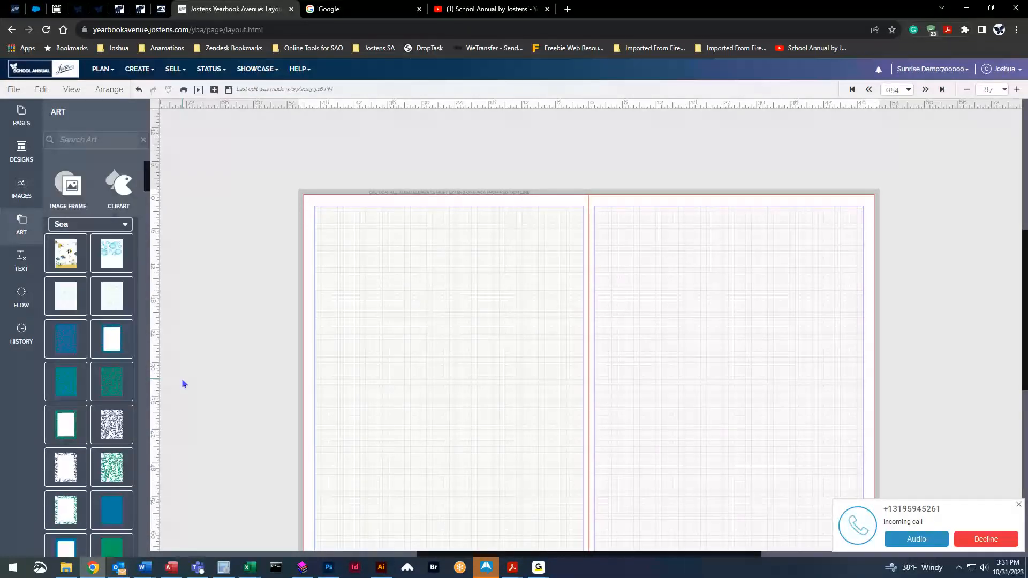
scroll(71, 453, "down", 5)
scroll(71, 452, "down", 10)
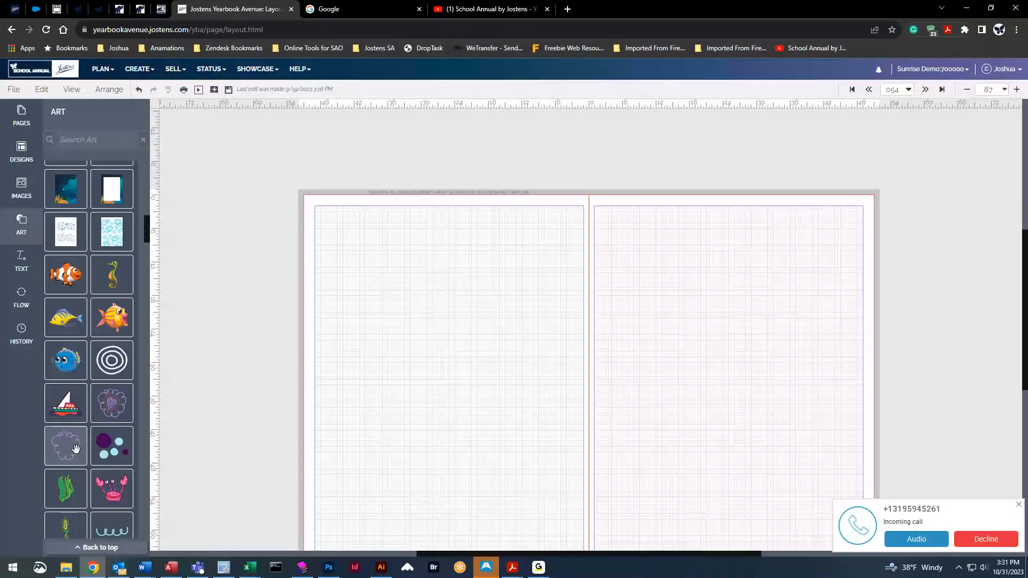
scroll(75, 449, "down", 4)
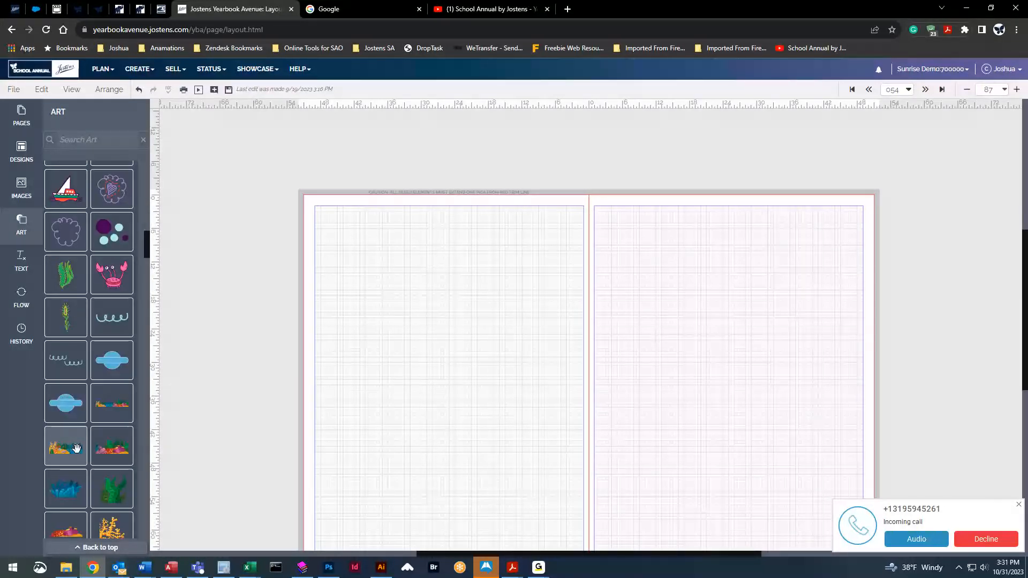
scroll(76, 448, "down", 7)
scroll(90, 463, "up", 11)
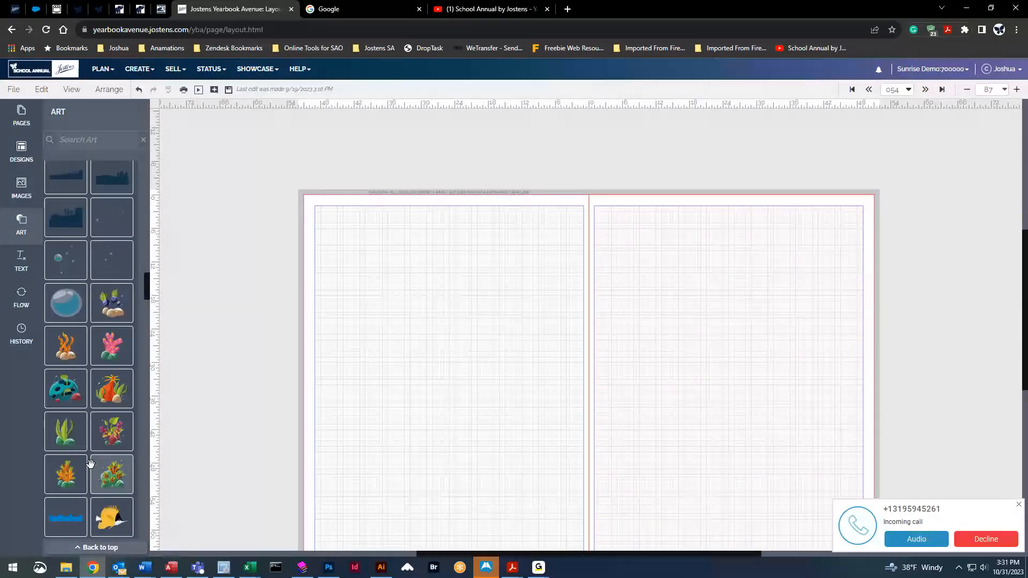
scroll(110, 475, "up", 5)
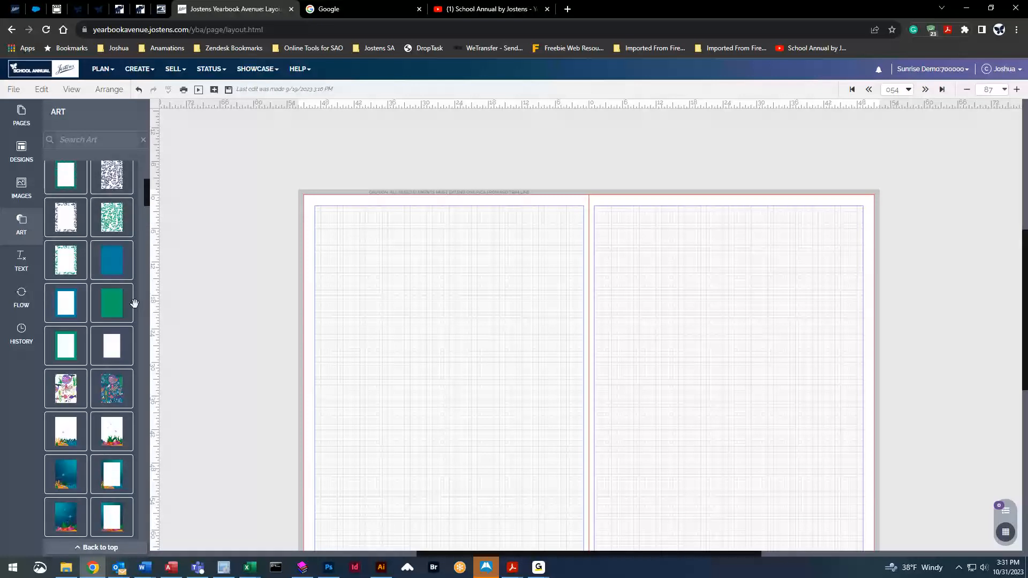
left_click(42, 89)
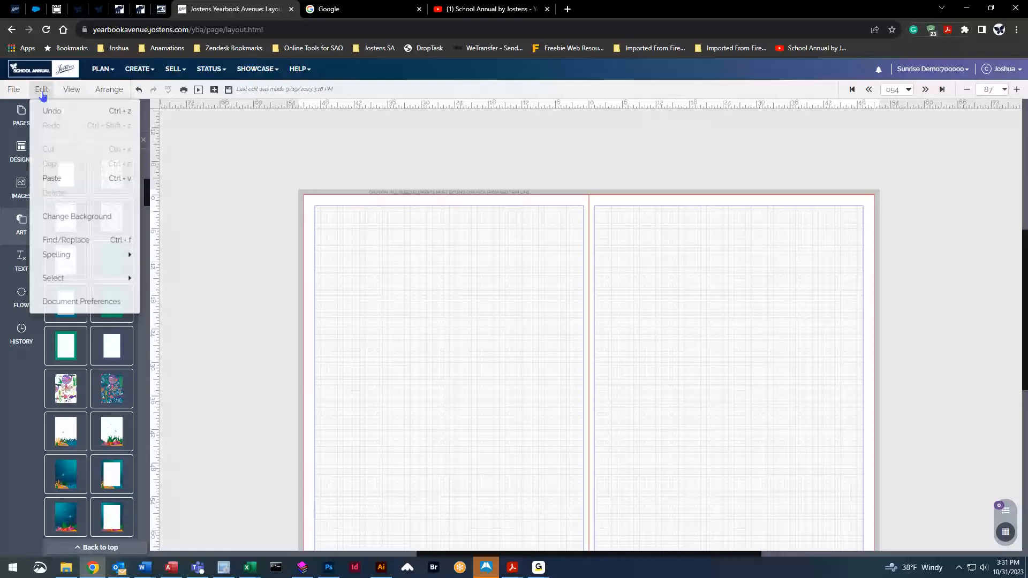
left_click(76, 219)
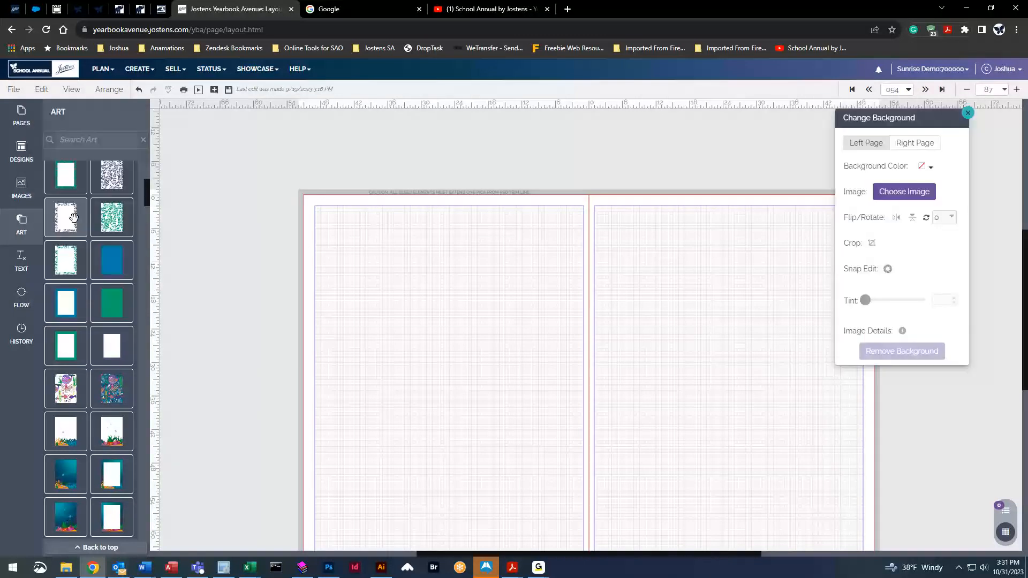
left_click_drag(920, 118, 251, 126)
left_click(300, 121)
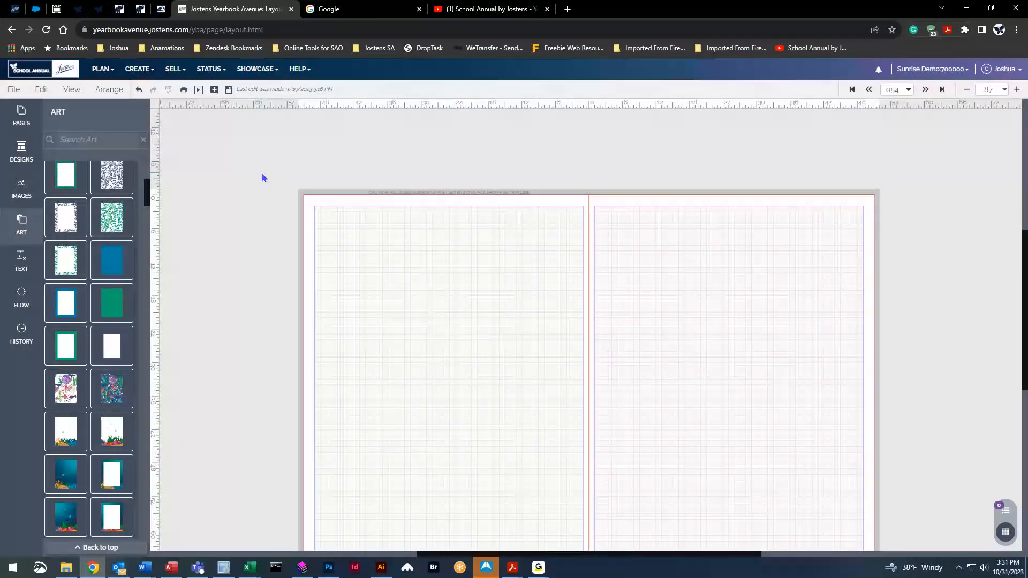
Open the page background settings, move them beside the spread, and set the left page's background color to the Classic orange.
right_click(202, 148)
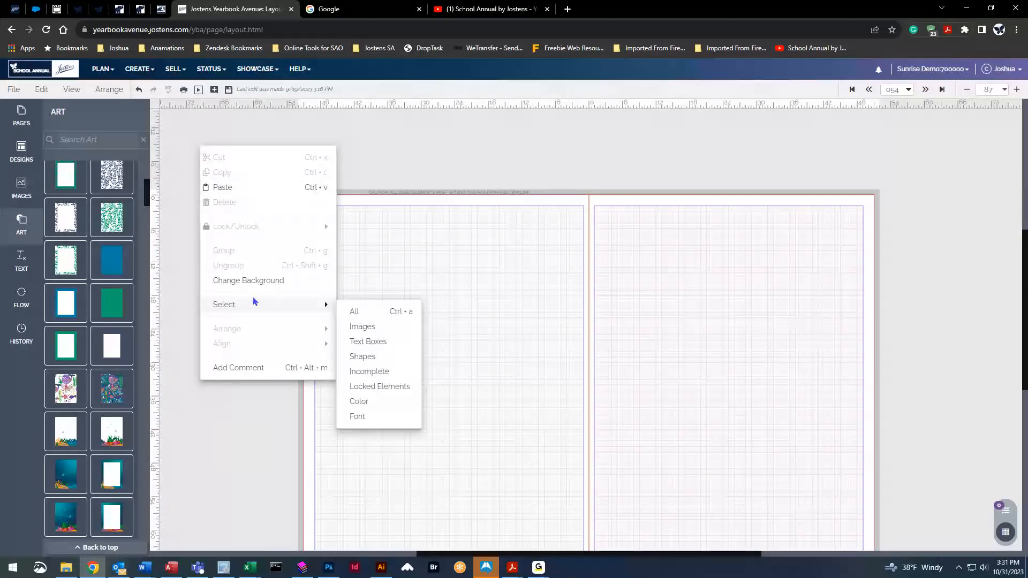
left_click(259, 281)
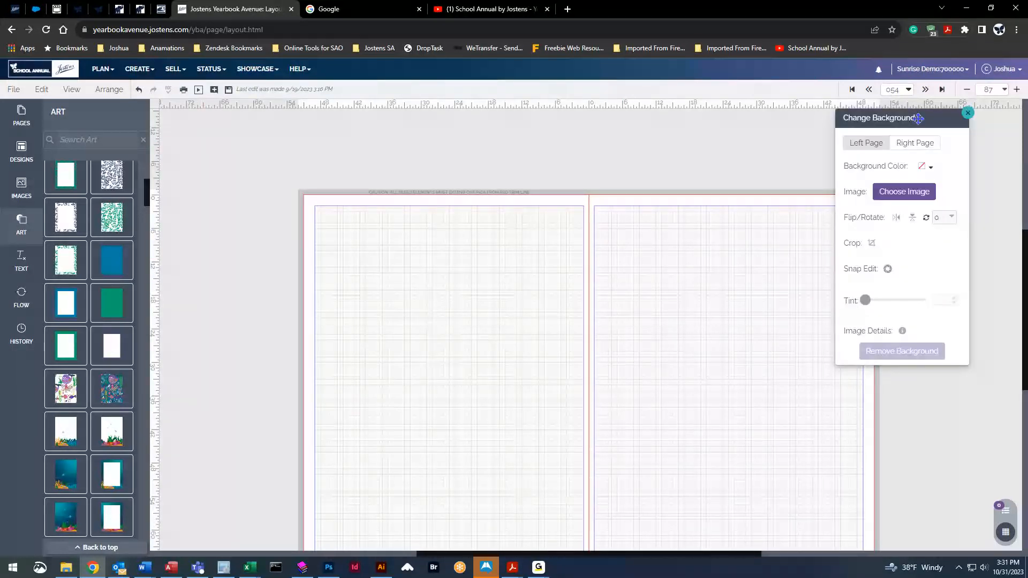
left_click_drag(919, 116, 254, 133)
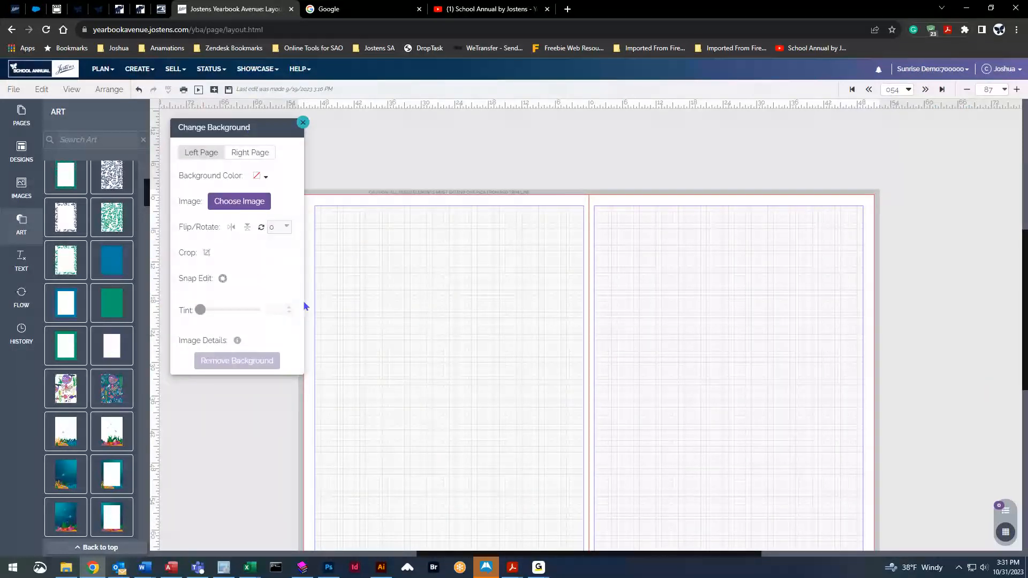
left_click(266, 177)
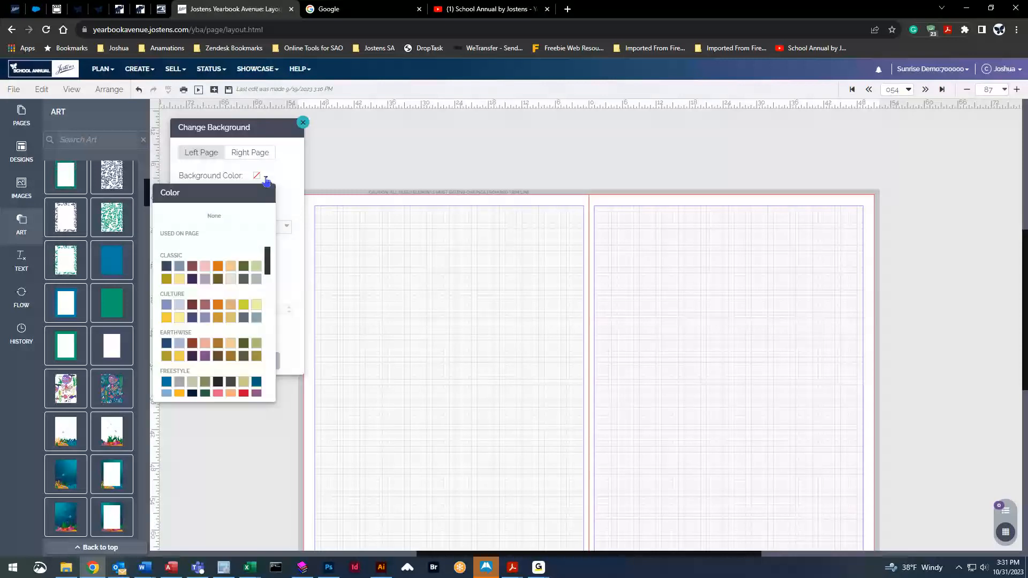
left_click(218, 270)
Set the right page's background color to the same orange as the left page.
left_click(250, 153)
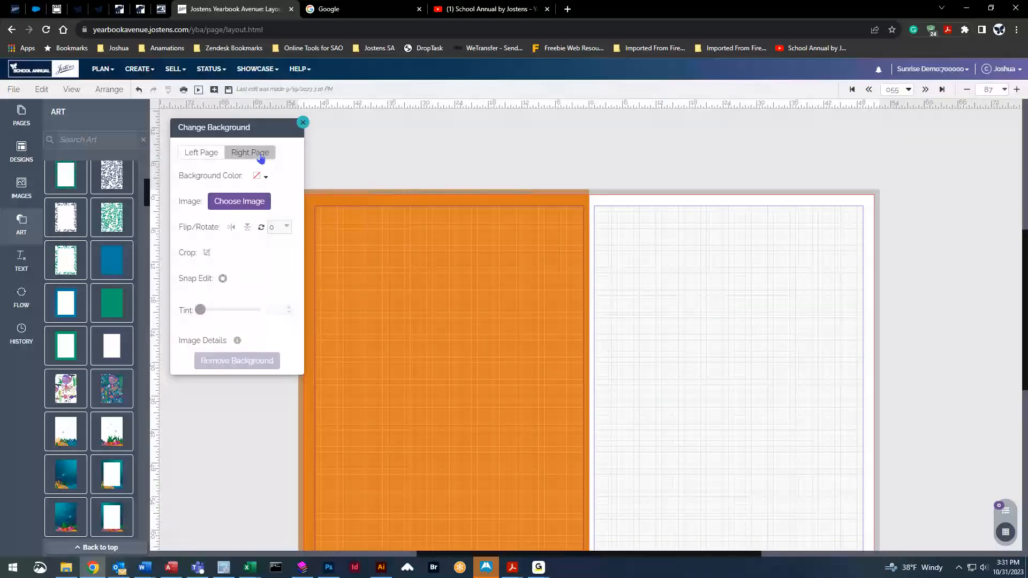
left_click(210, 153)
left_click(250, 152)
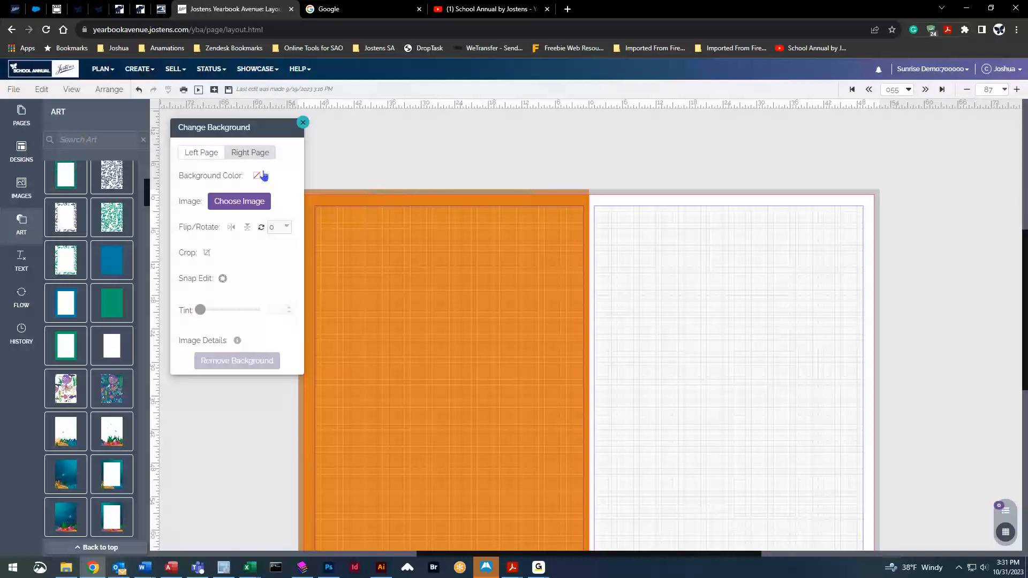
left_click(260, 175)
left_click(218, 271)
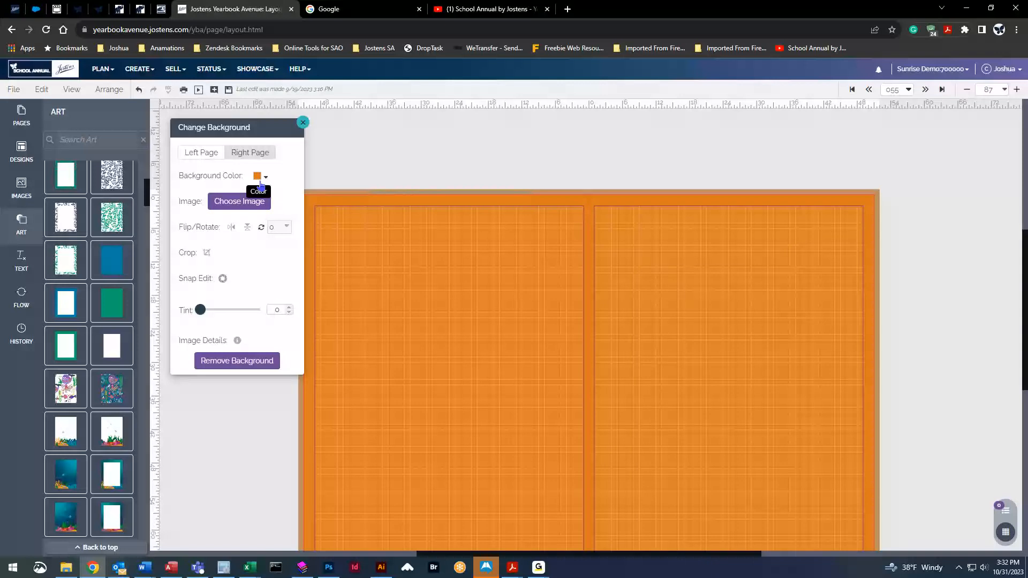
Remove the orange background from both the right and left pages.
left_click(211, 367)
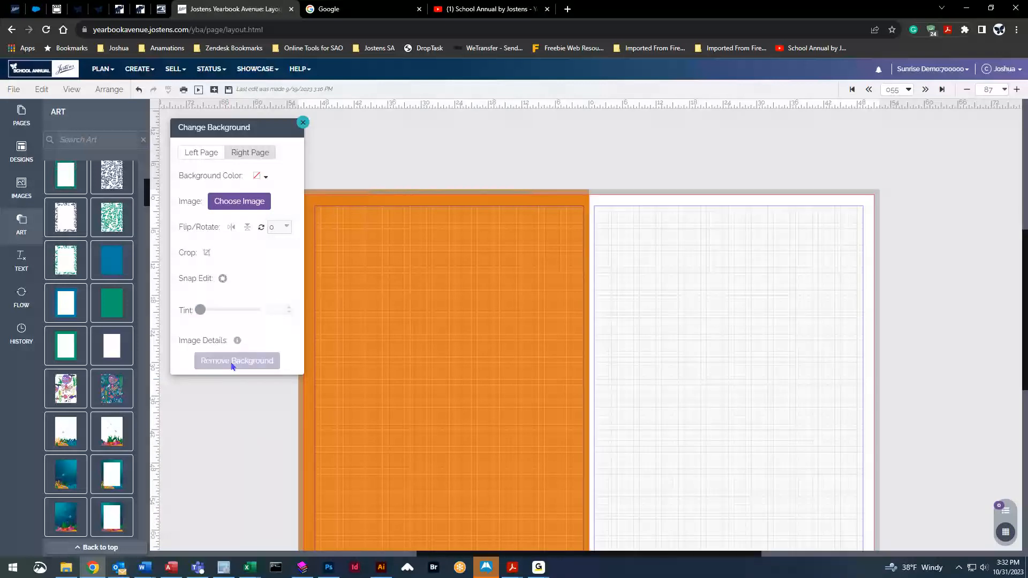
left_click(246, 361)
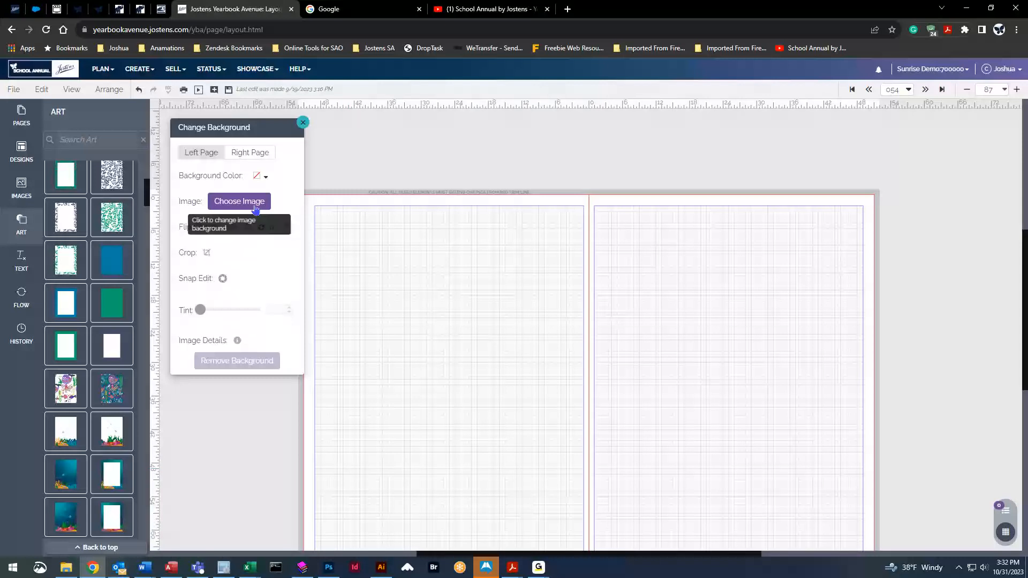
Start choosing a background image for the left page and list the images under All Backgrounds.
left_click(220, 200)
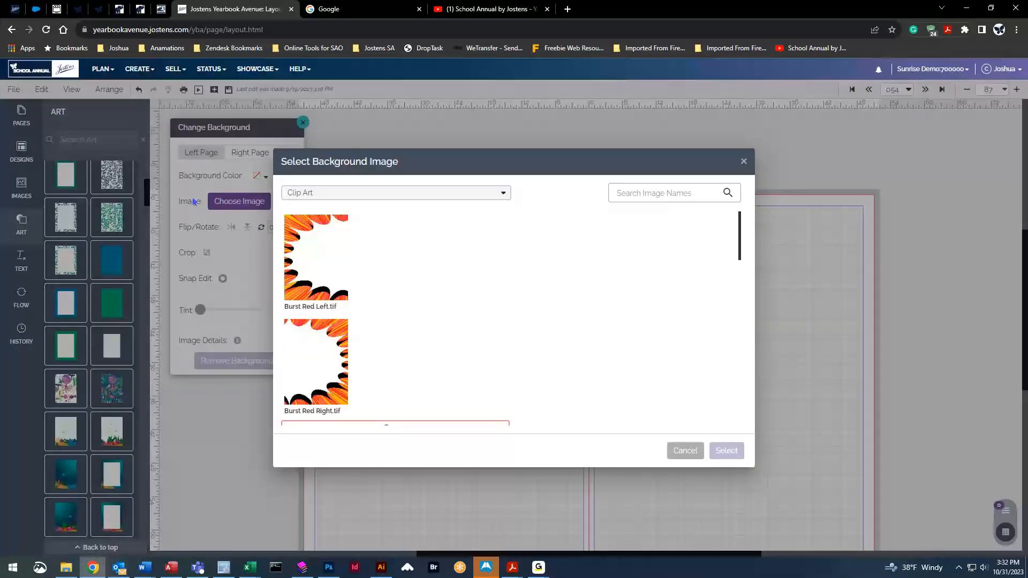
left_click(384, 196)
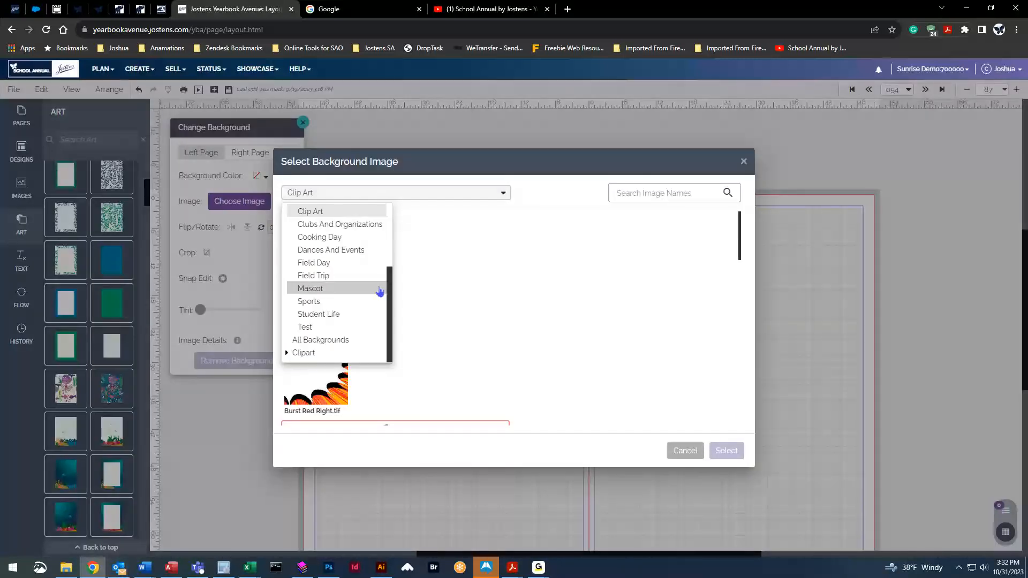
left_click_drag(392, 299, 396, 219)
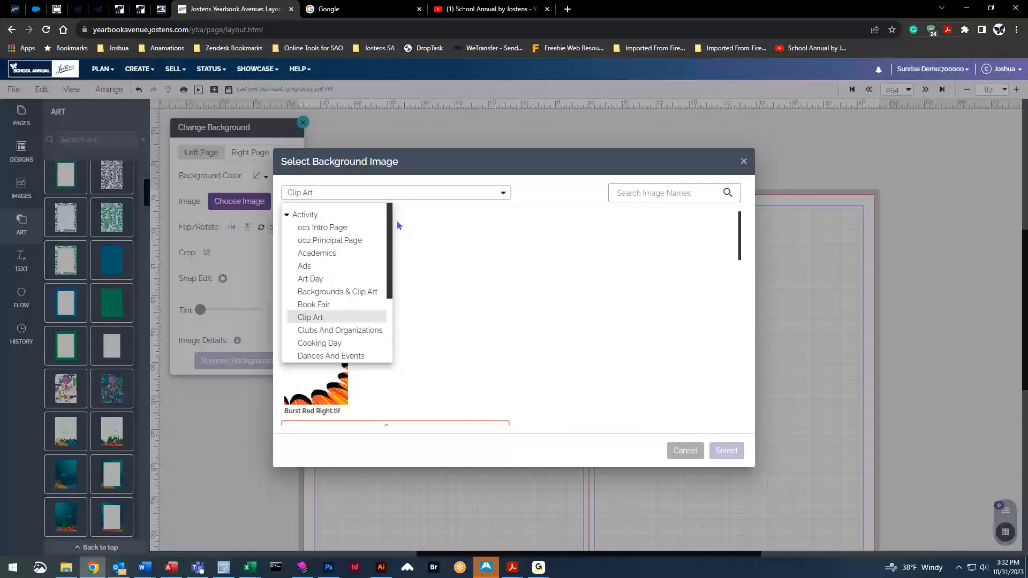
left_click(288, 215)
left_click(315, 227)
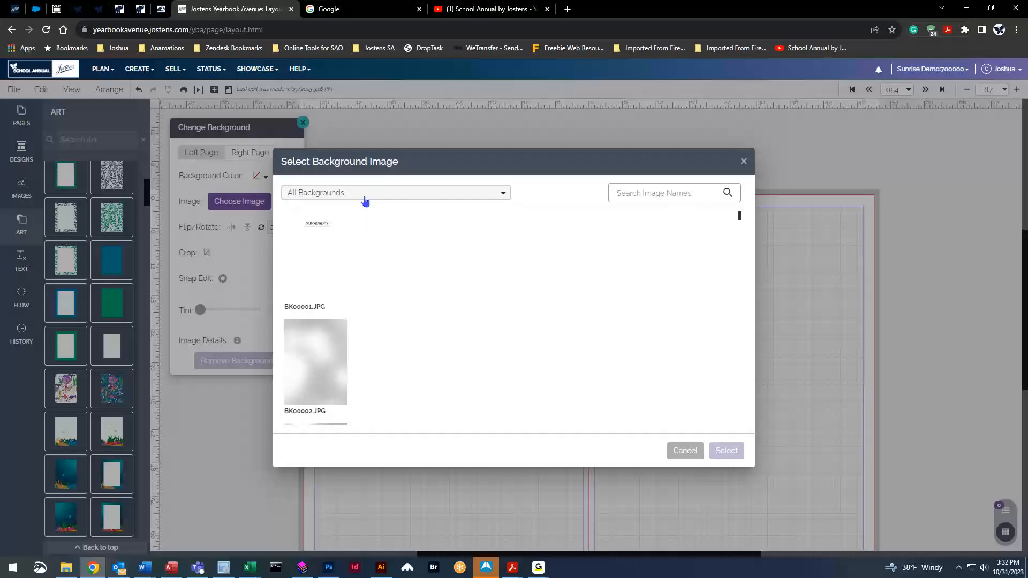
Set the left page's background image to BK00077.JPG from All Backgrounds.
scroll(386, 258, "down", 4)
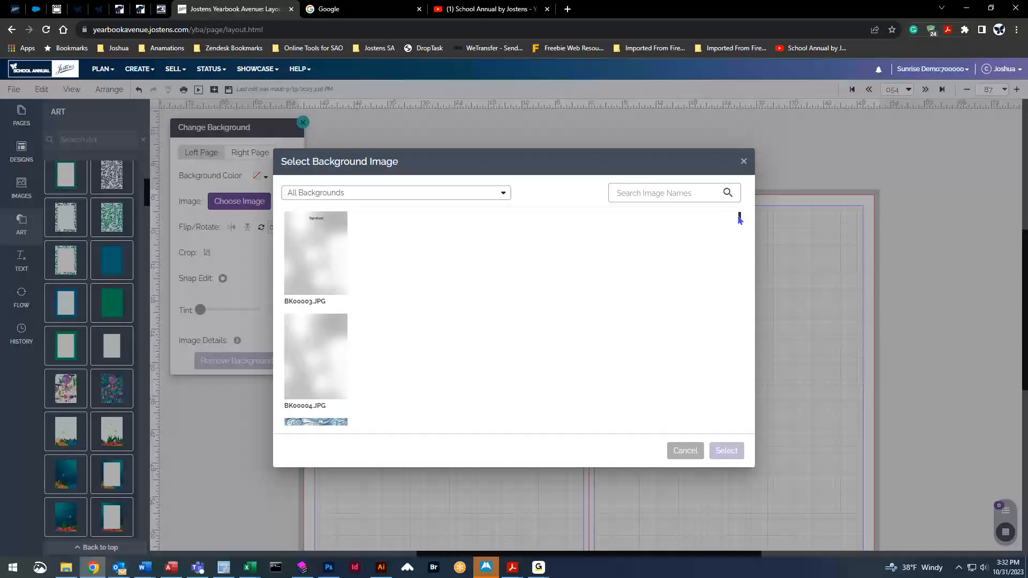
left_click_drag(740, 219, 741, 241)
left_click(369, 327)
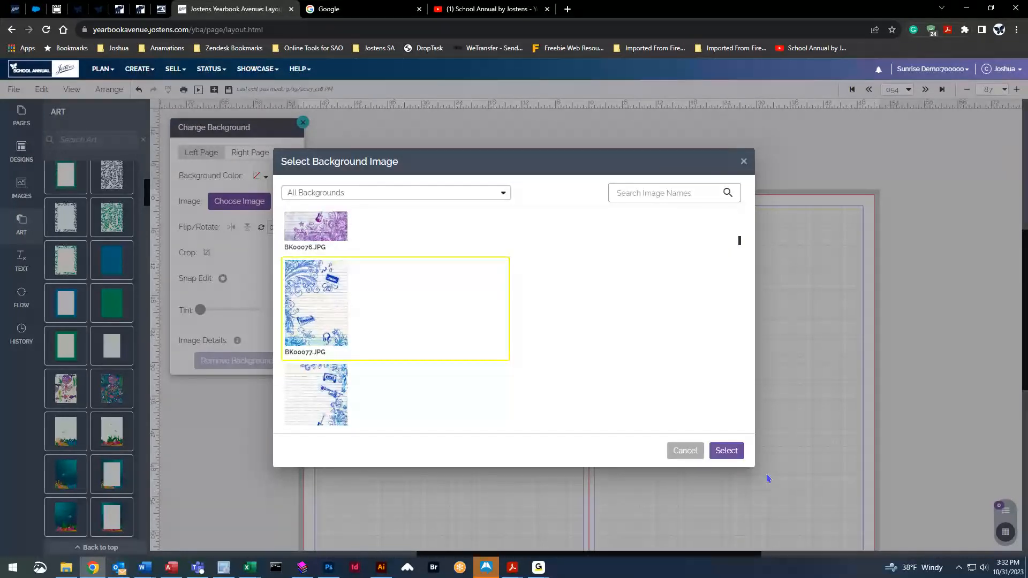
left_click(720, 451)
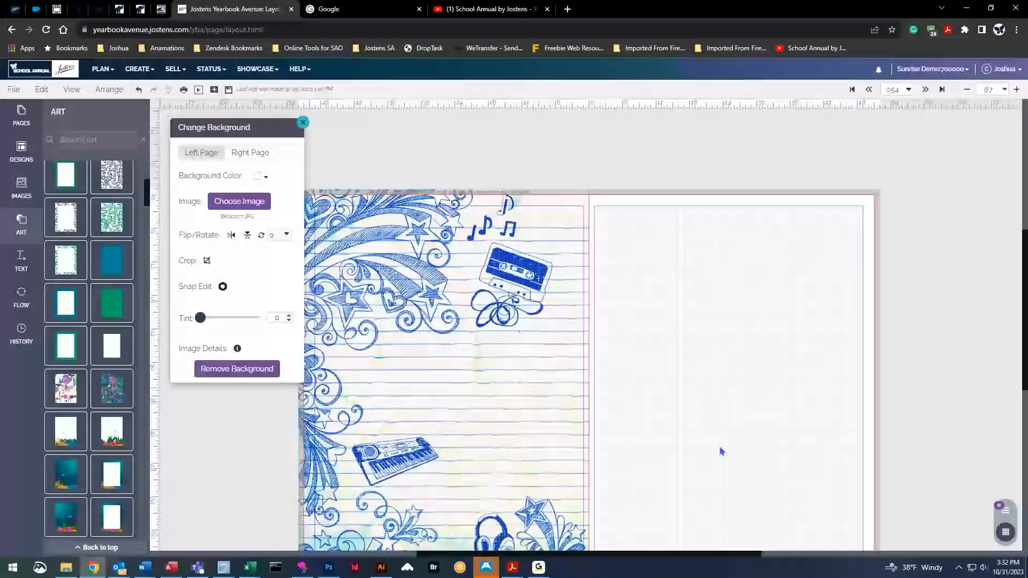
Replace the left page's background image with Sea_bg15A1.JPG from the Sea theme in the Clipart collection.
left_click(227, 203)
left_click(406, 194)
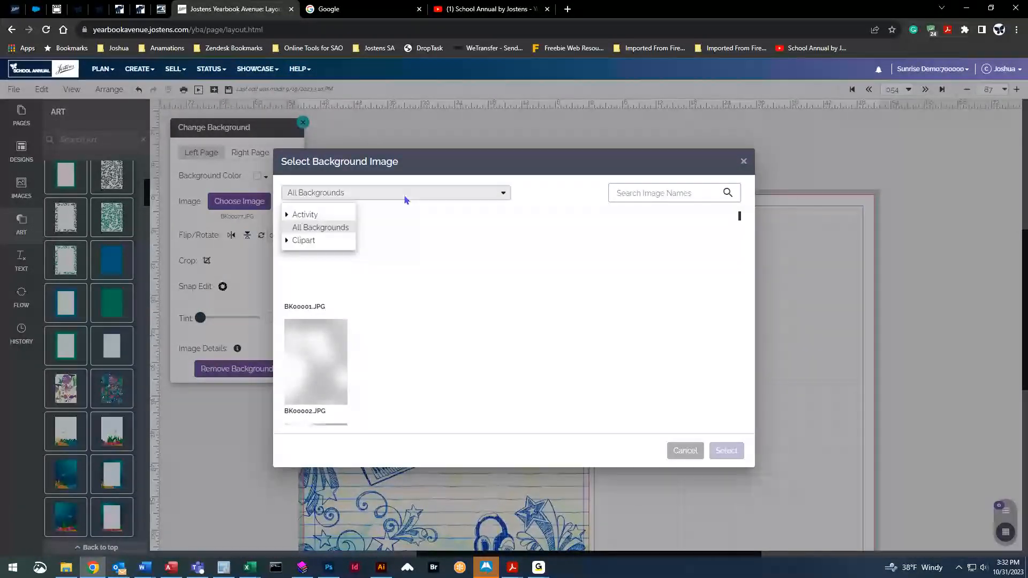
left_click(304, 242)
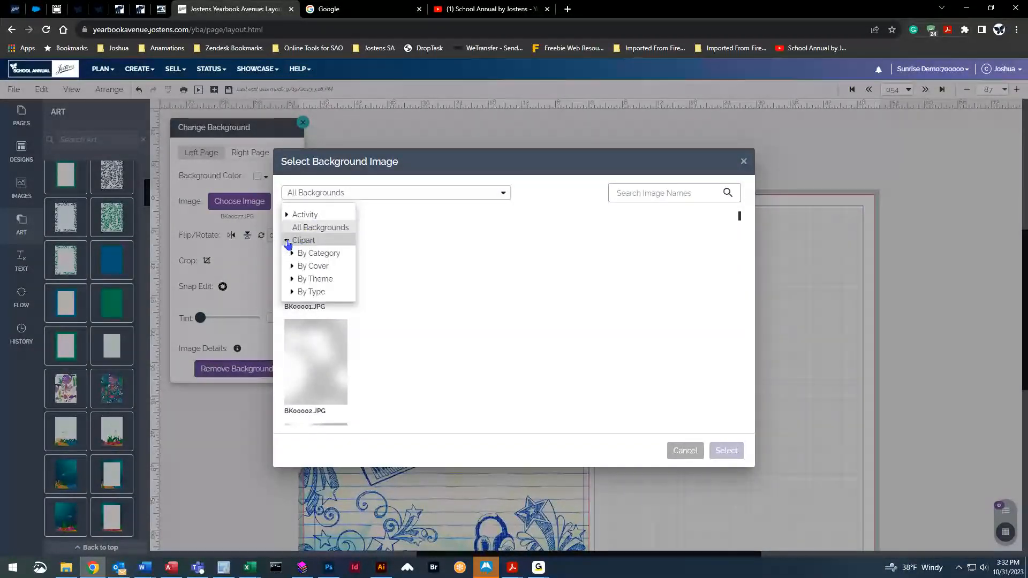
left_click(316, 280)
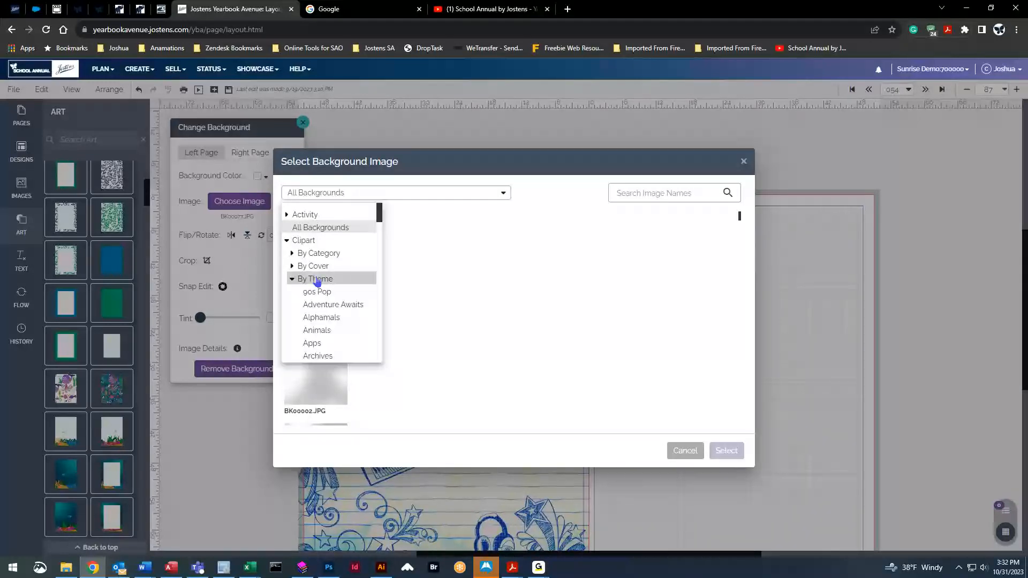
scroll(340, 300, "down", 10)
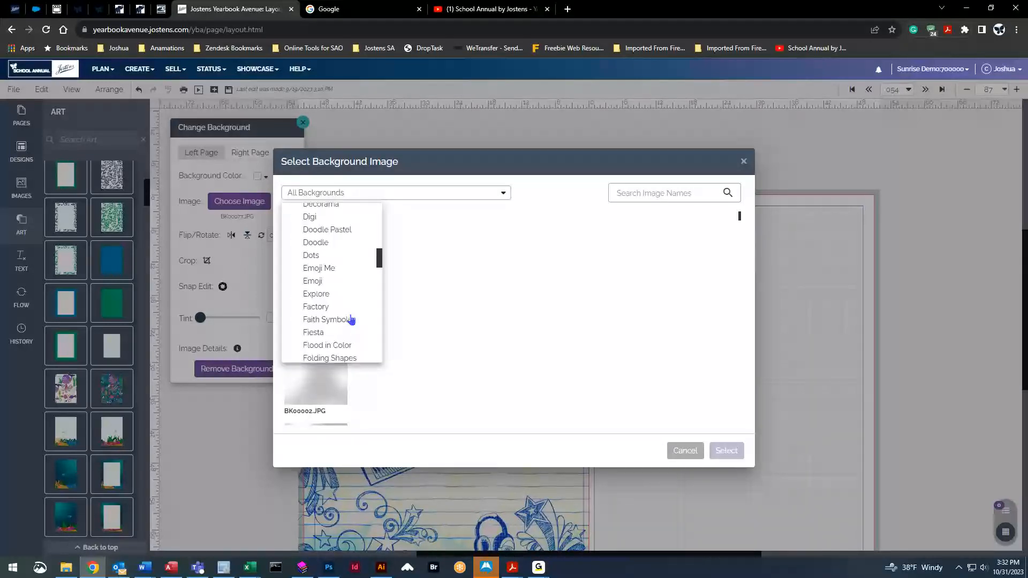
scroll(351, 320, "down", 1)
left_click_drag(380, 260, 378, 316)
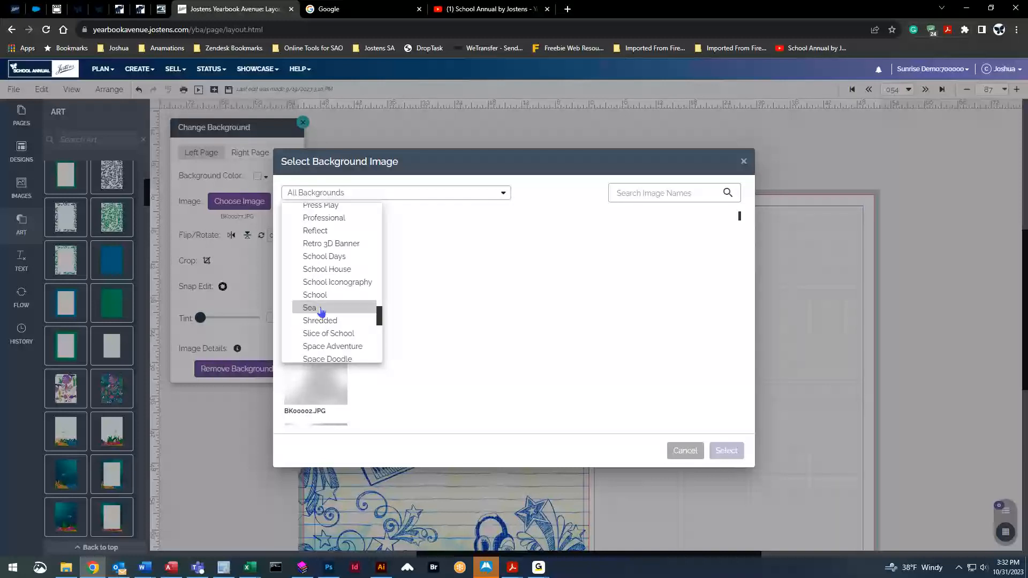
left_click(356, 309)
scroll(322, 333, "down", 12)
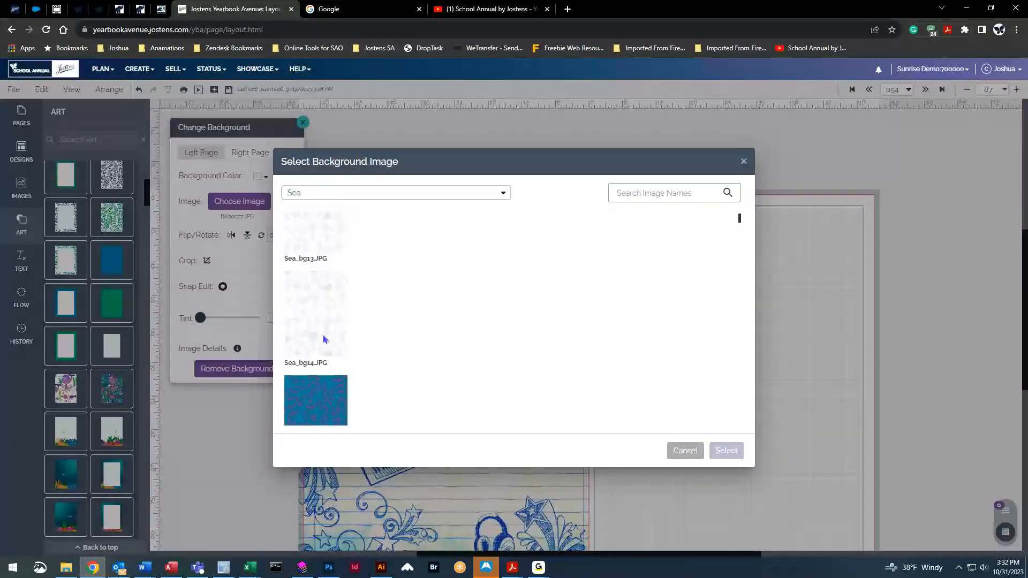
left_click(324, 344)
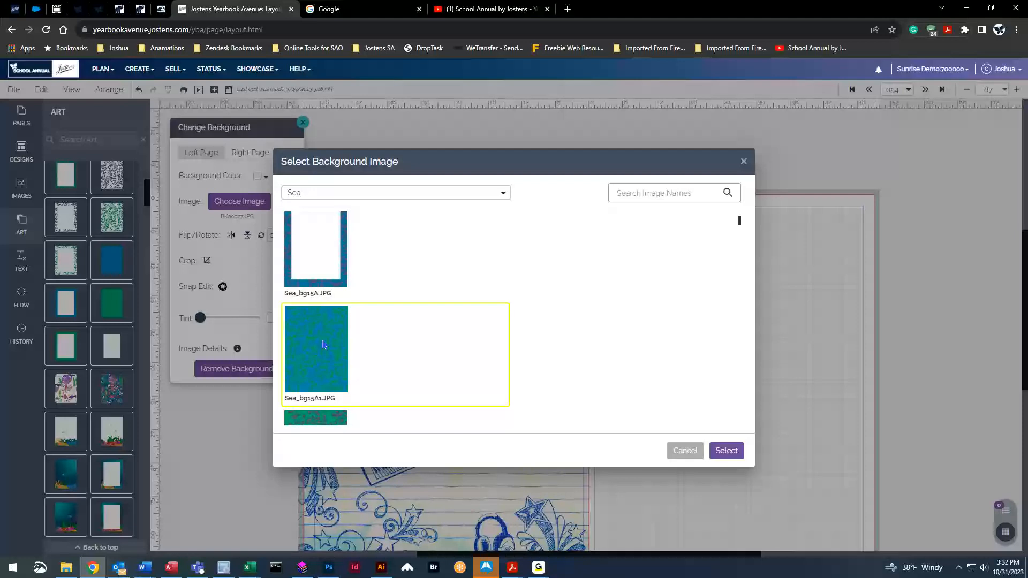
left_click(726, 451)
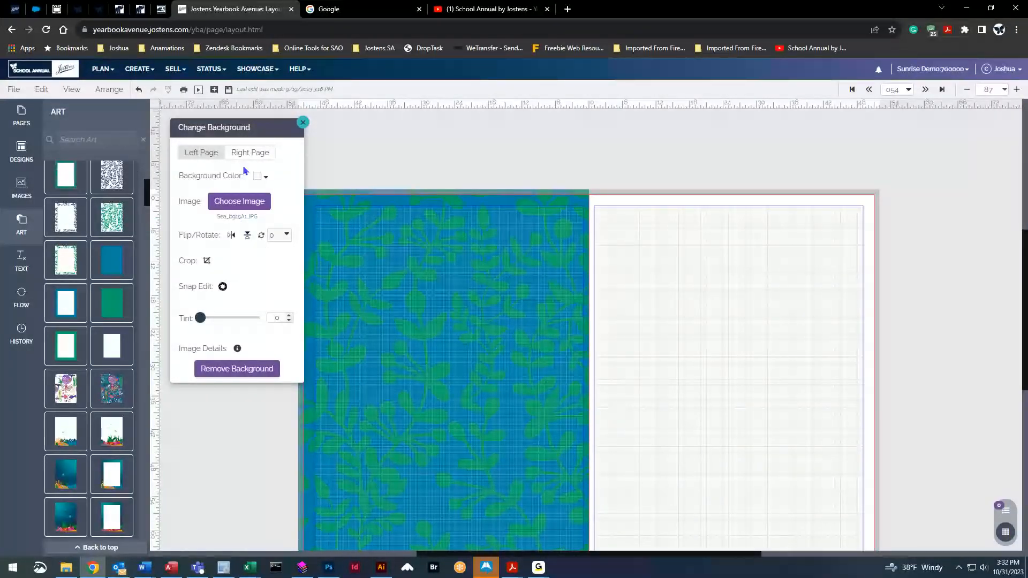
Set the right page's background image to Sea_bg1.JPG from the Sea theme and close the background settings.
left_click(249, 153)
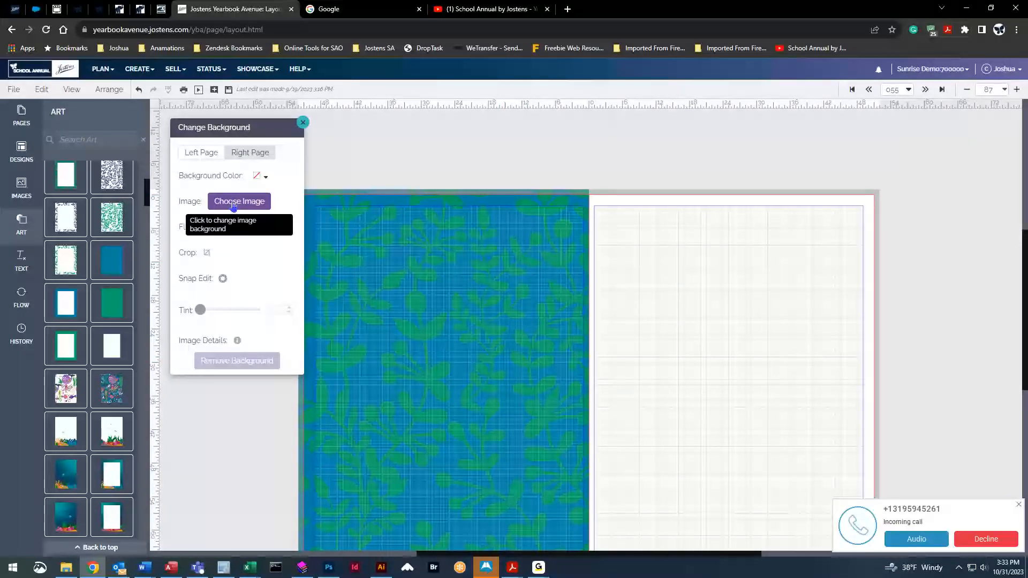
left_click(233, 207)
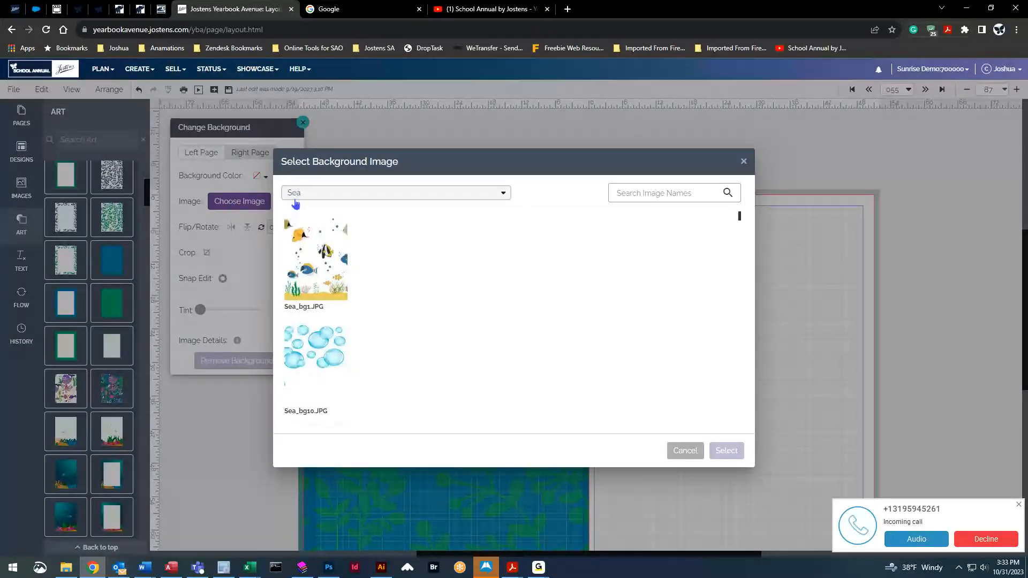
scroll(332, 298, "down", 10)
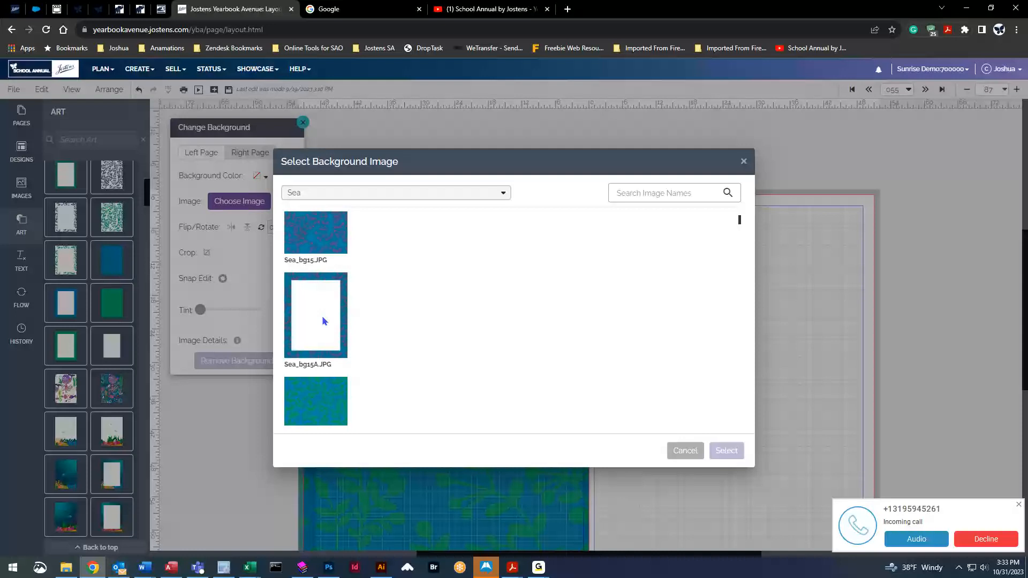
scroll(322, 316, "up", 10)
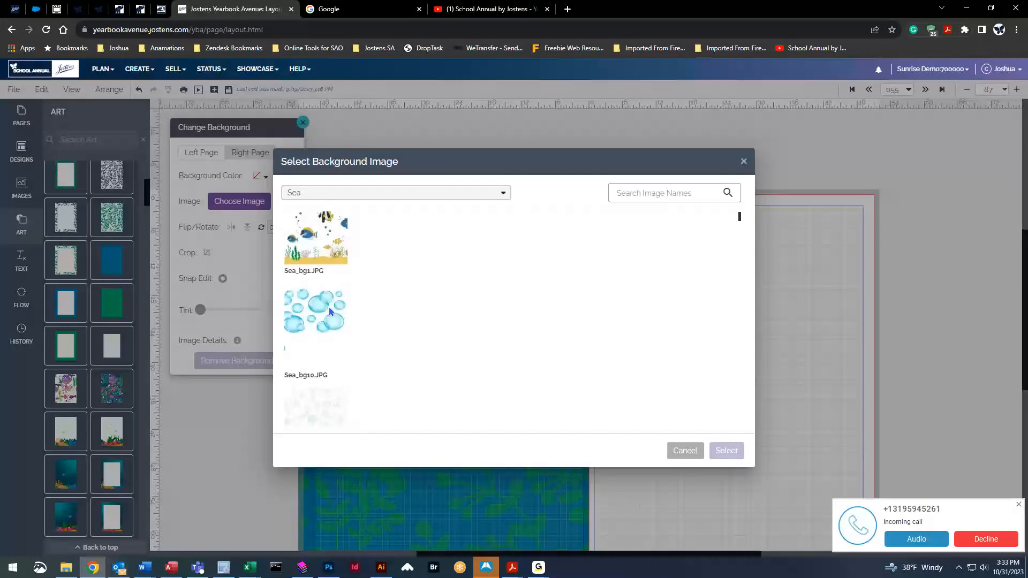
scroll(358, 336, "down", 1)
scroll(358, 332, "up", 2)
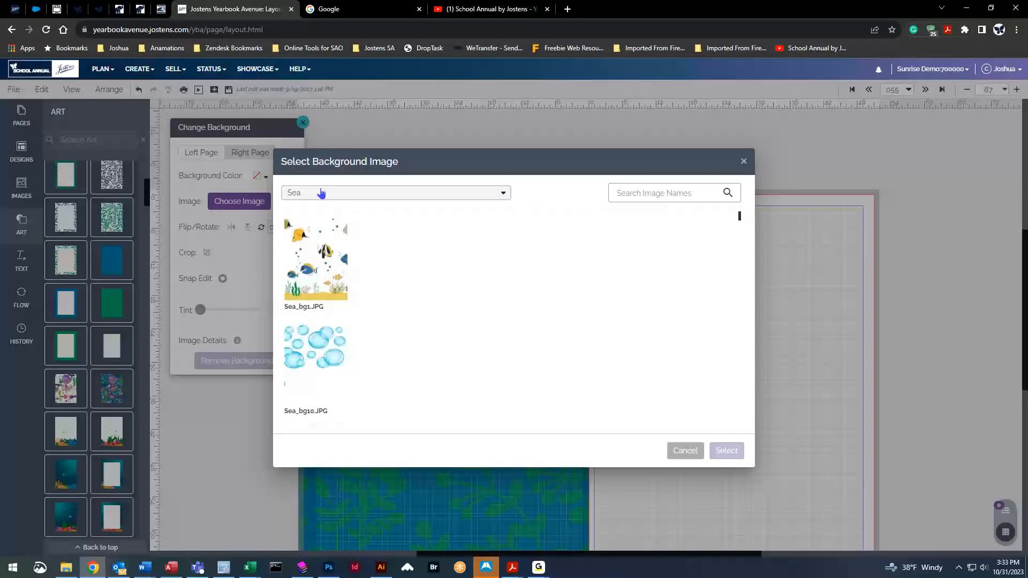
left_click(322, 267)
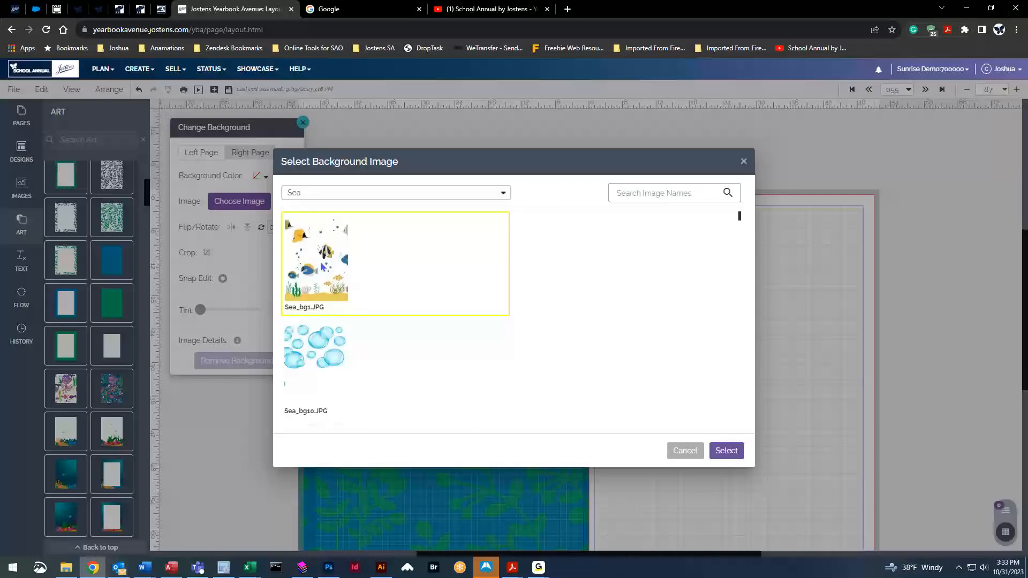
scroll(321, 297, "down", 8)
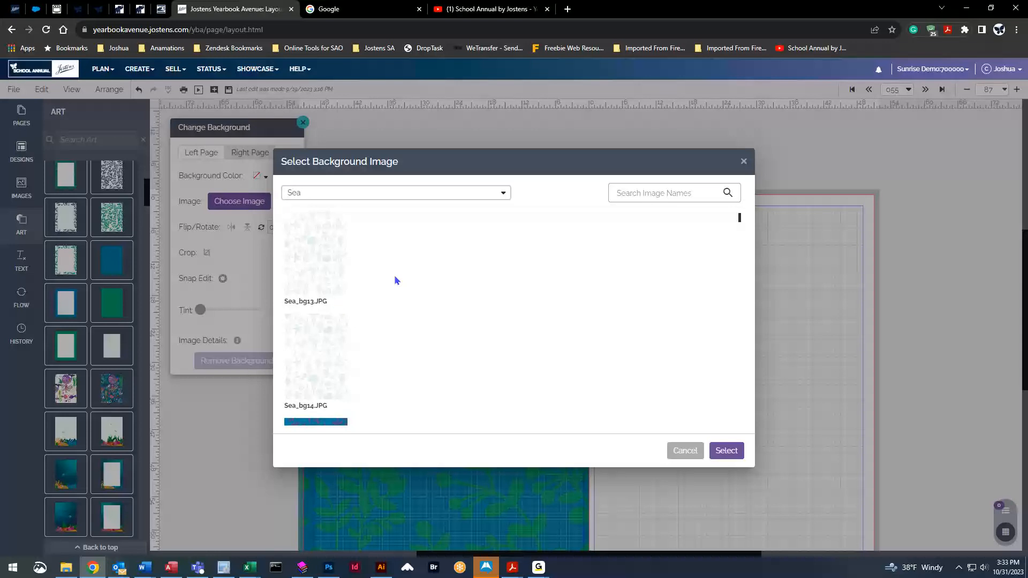
scroll(354, 290, "up", 8)
left_click(727, 451)
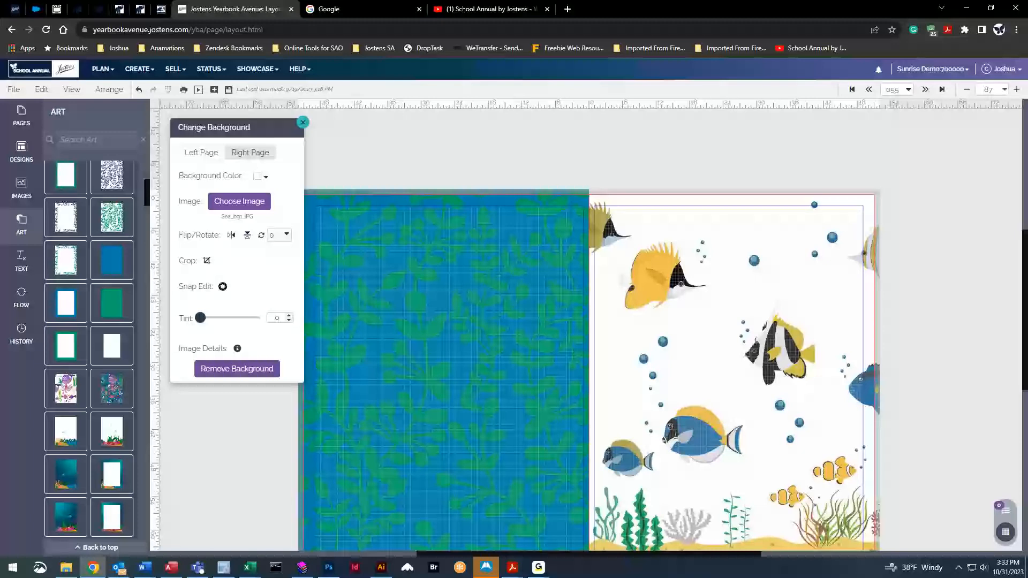
left_click(303, 122)
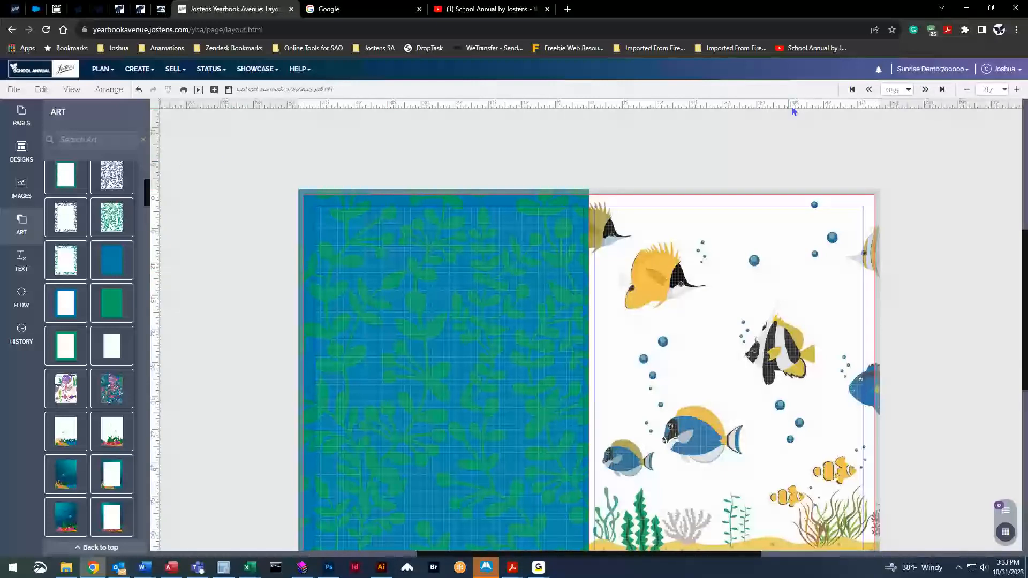
Save the background changes, open the spread of pages 050 and 051, and move the group photo below the boy's photo.
left_click(21, 115)
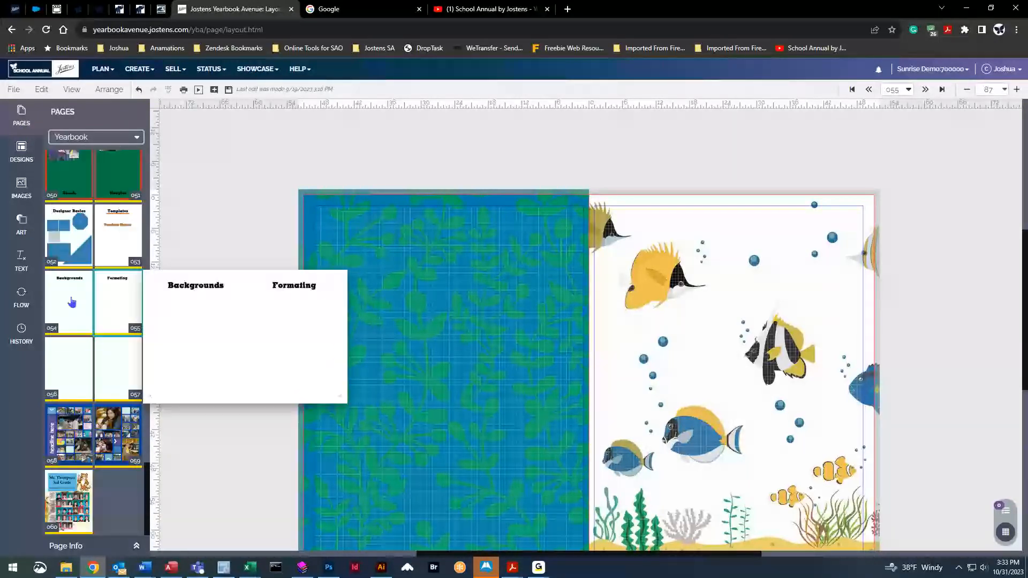
left_click(73, 303)
left_click(528, 336)
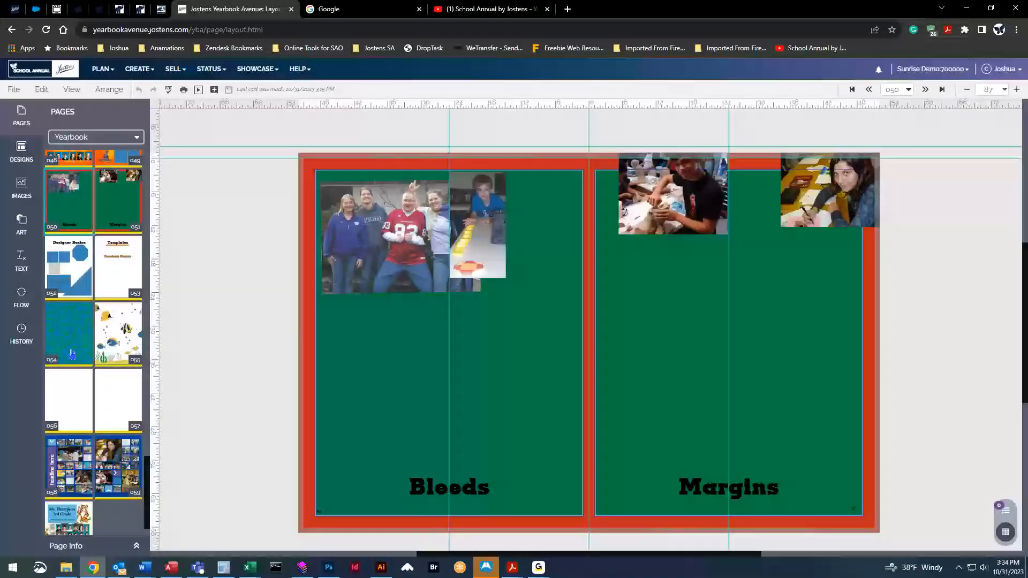
left_click_drag(402, 233, 419, 345)
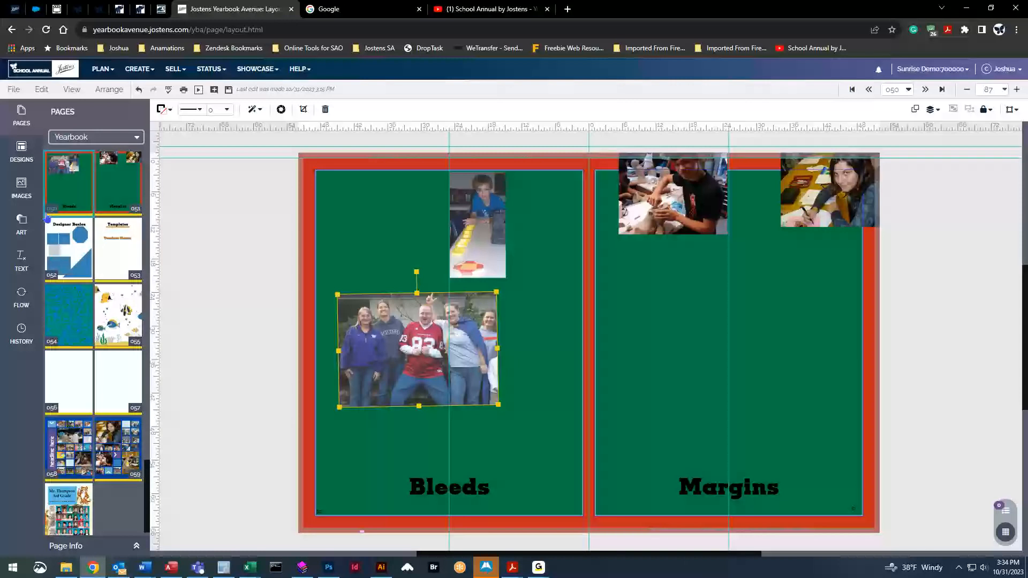
Look through the 002 Principal Page and Academics image folders and list the images in the Ads folder.
left_click(26, 188)
scroll(89, 307, "down", 2)
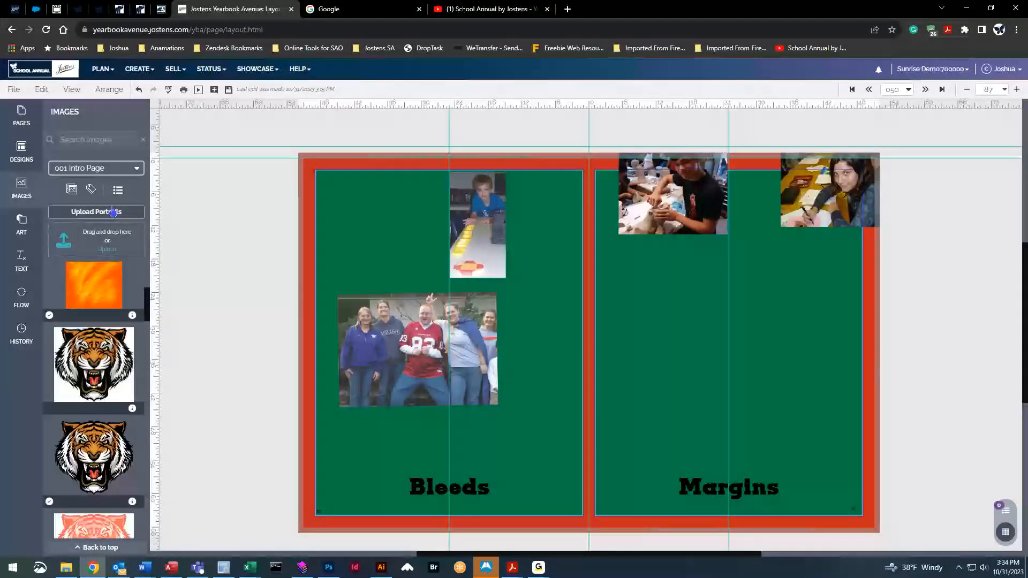
left_click(117, 170)
left_click(100, 199)
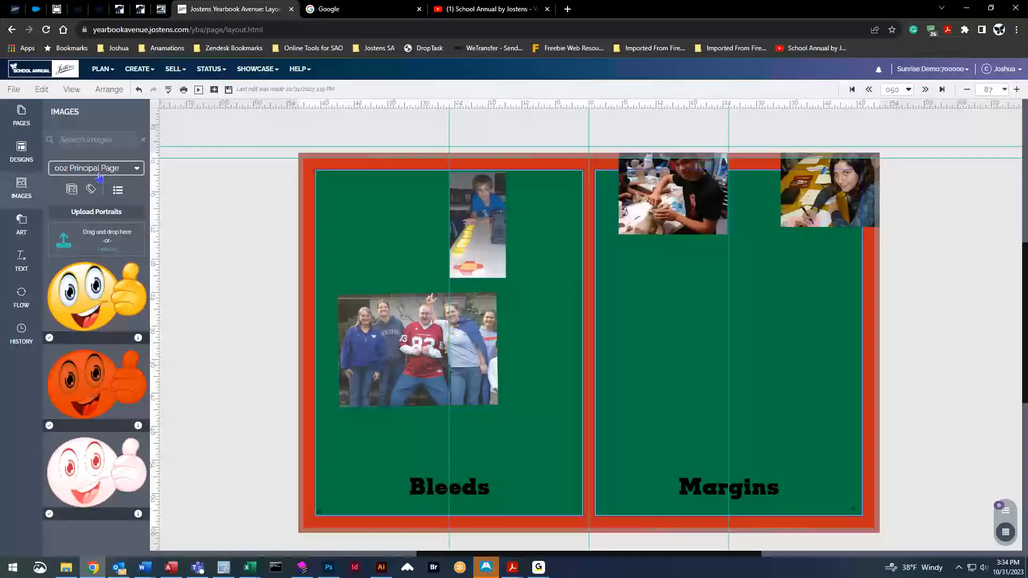
left_click(100, 175)
left_click(85, 202)
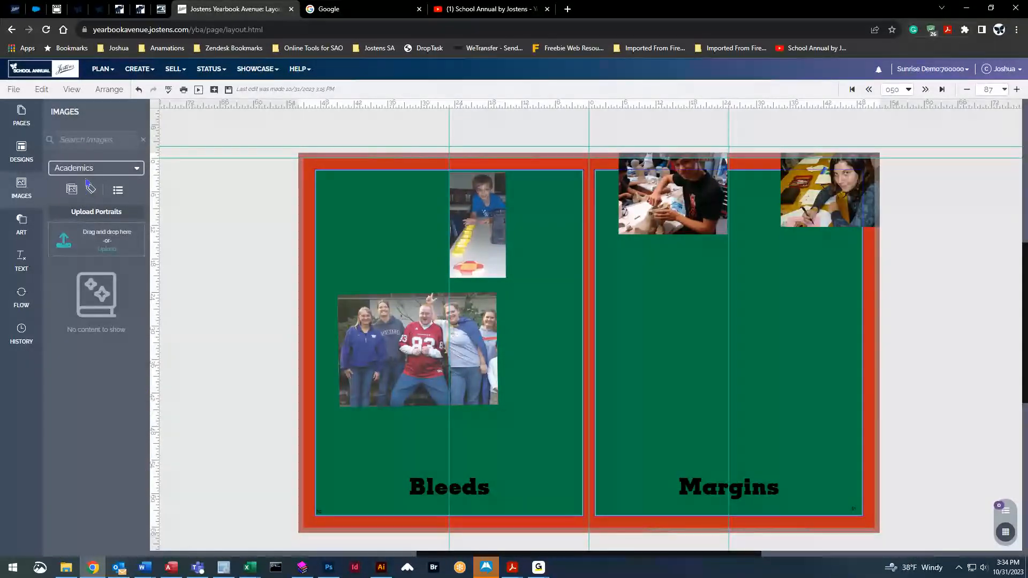
left_click(85, 172)
left_click(80, 202)
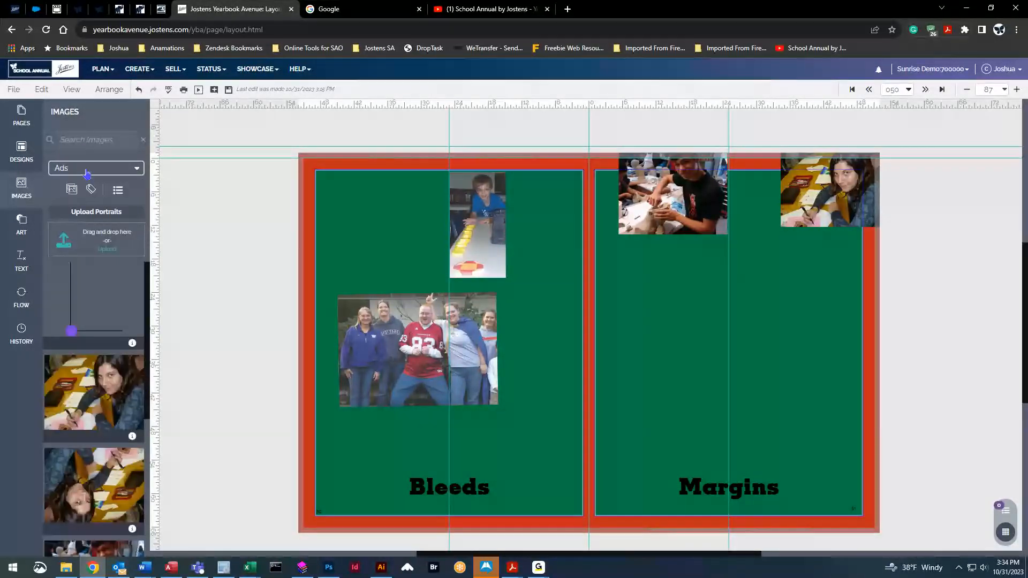
Place the photo of the child holding an apple on the Margins page and enlarge it above the heading.
scroll(87, 274, "down", 5)
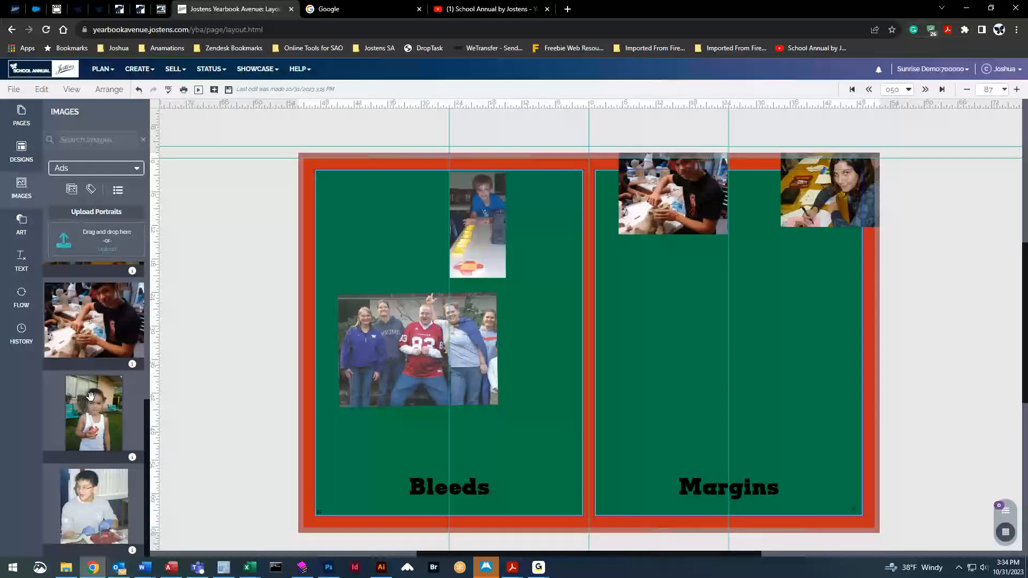
left_click_drag(84, 404, 718, 312)
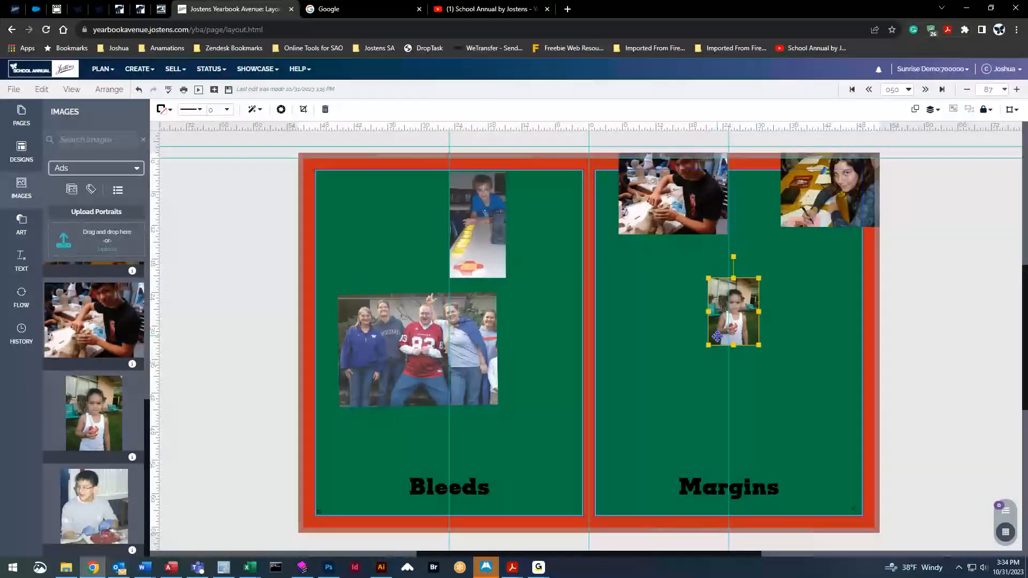
left_click_drag(713, 352, 613, 474)
left_click_drag(692, 384, 730, 370)
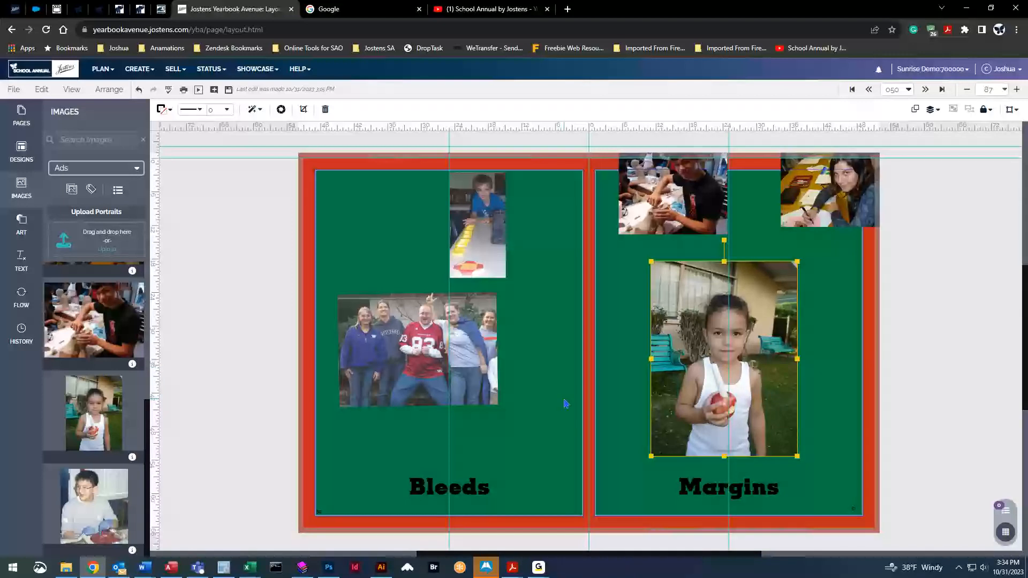
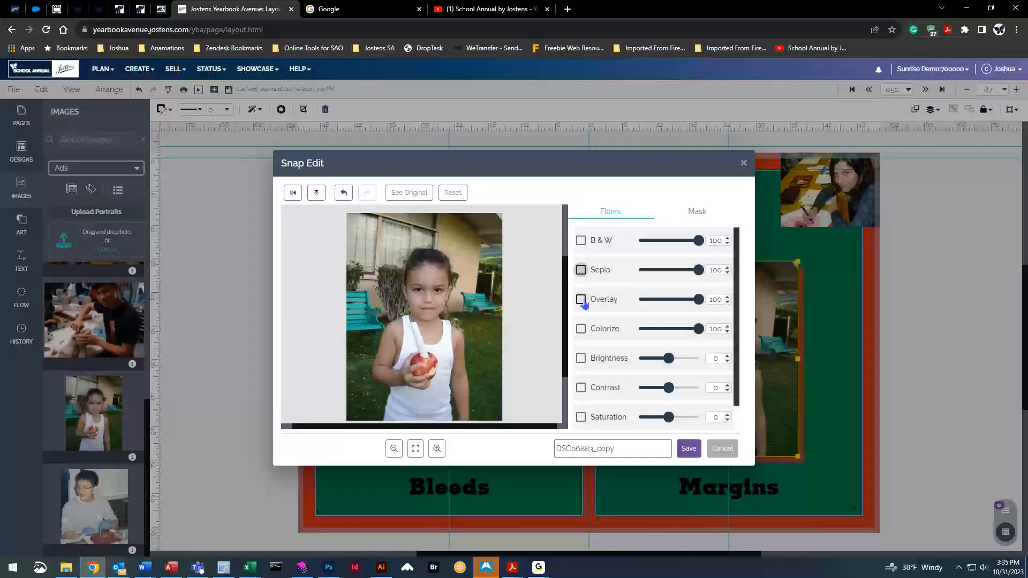
Try a red and a TR Green Overlay on the child's photo, reduce the green overlay to 38, and turn Overlay off.
left_click(582, 301)
left_click(598, 320)
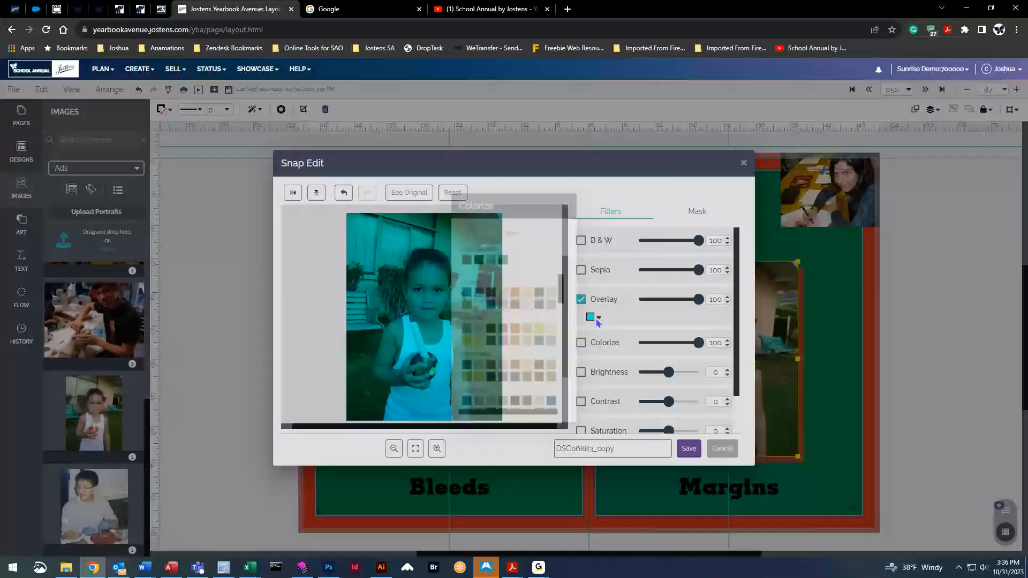
left_click(477, 261)
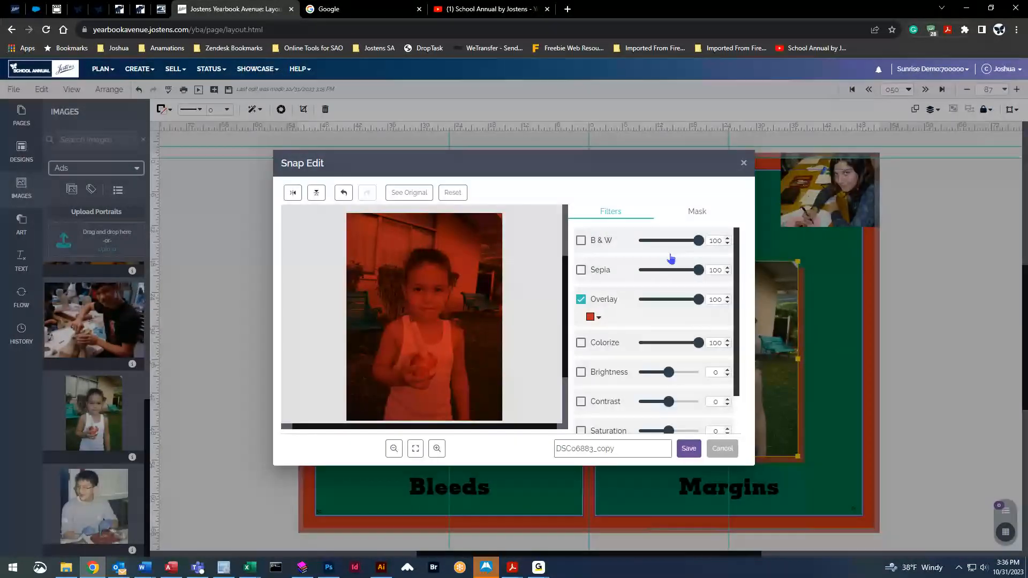
left_click(592, 319)
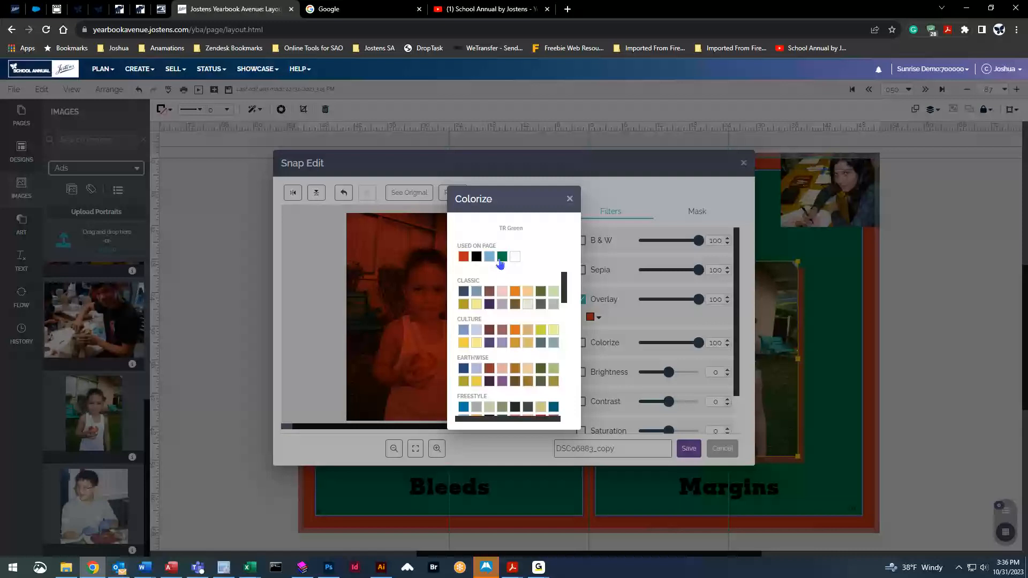
left_click(500, 259)
left_click(699, 302)
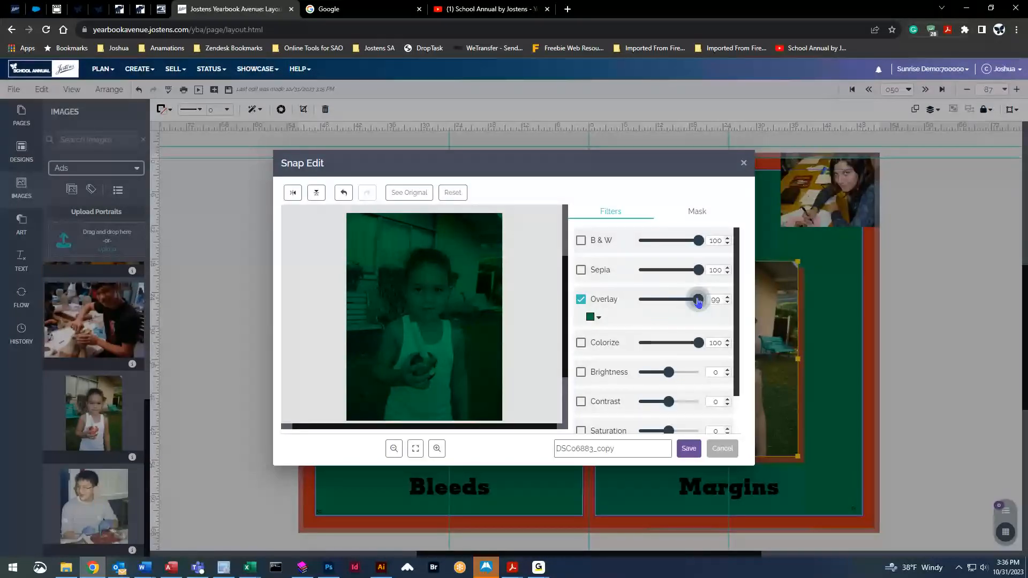
left_click_drag(699, 302, 664, 310)
left_click(580, 300)
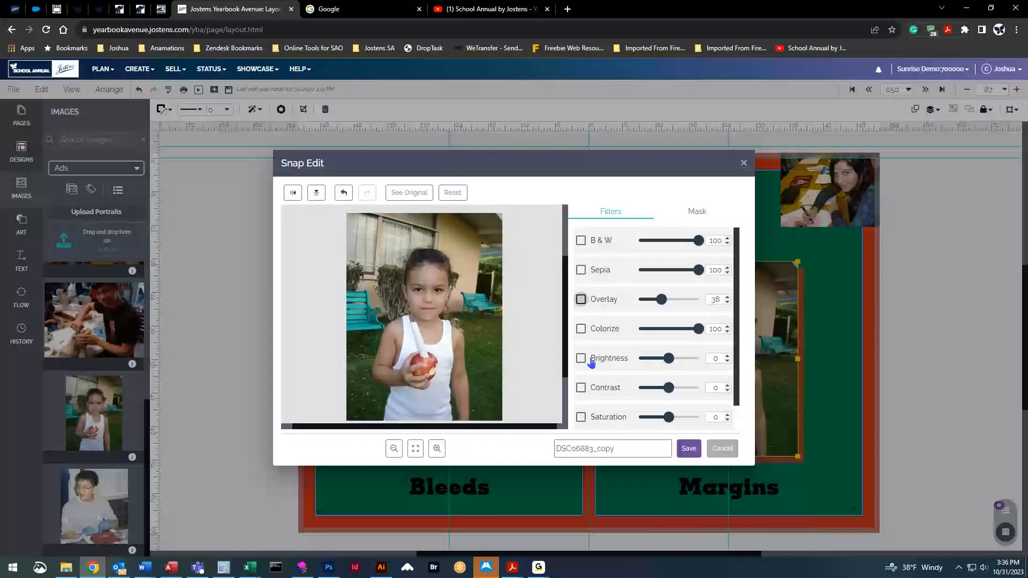
Try the Colorize filter at full strength on the child's photo and turn it off.
scroll(611, 361, "down", 1)
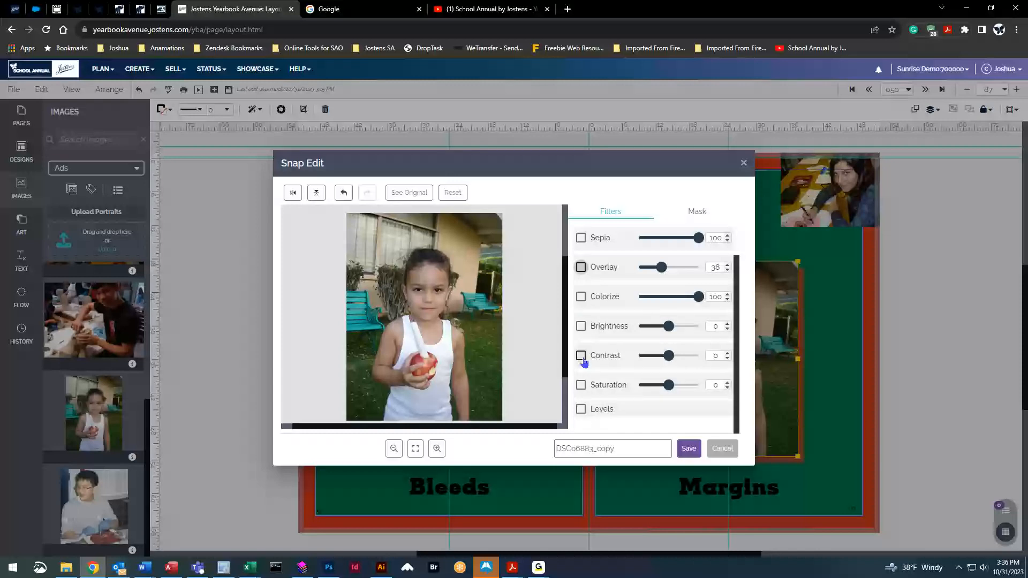
left_click(698, 300)
mouse_move(699, 302)
left_mouse_down()
mouse_move(682, 294)
mouse_move(718, 306)
left_mouse_up()
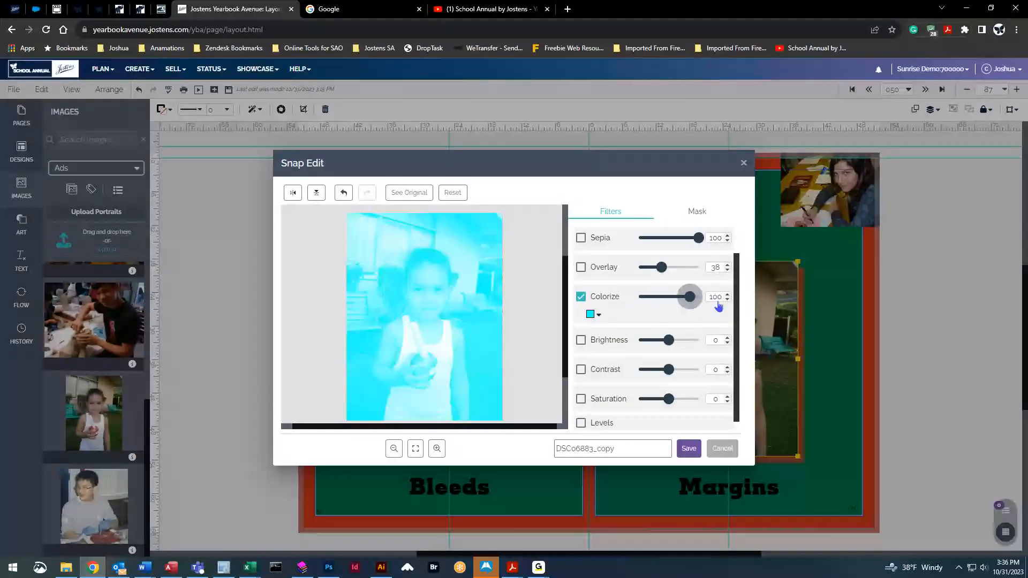
left_click(580, 298)
Set the photo's brightness to 5, contrast to 4 and saturation to 34, and save the edited copy.
left_click_drag(669, 326, 680, 388)
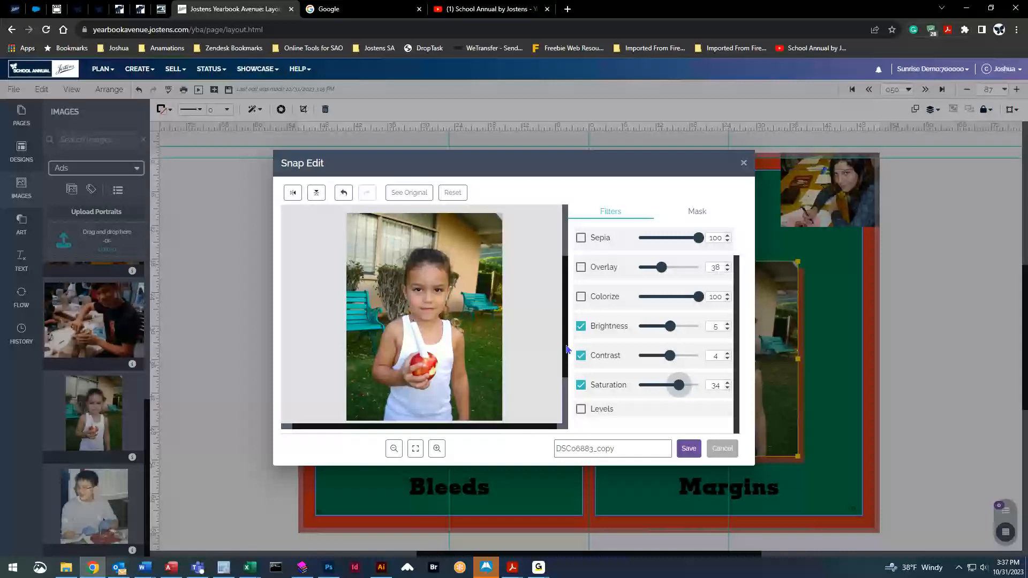
left_click(689, 449)
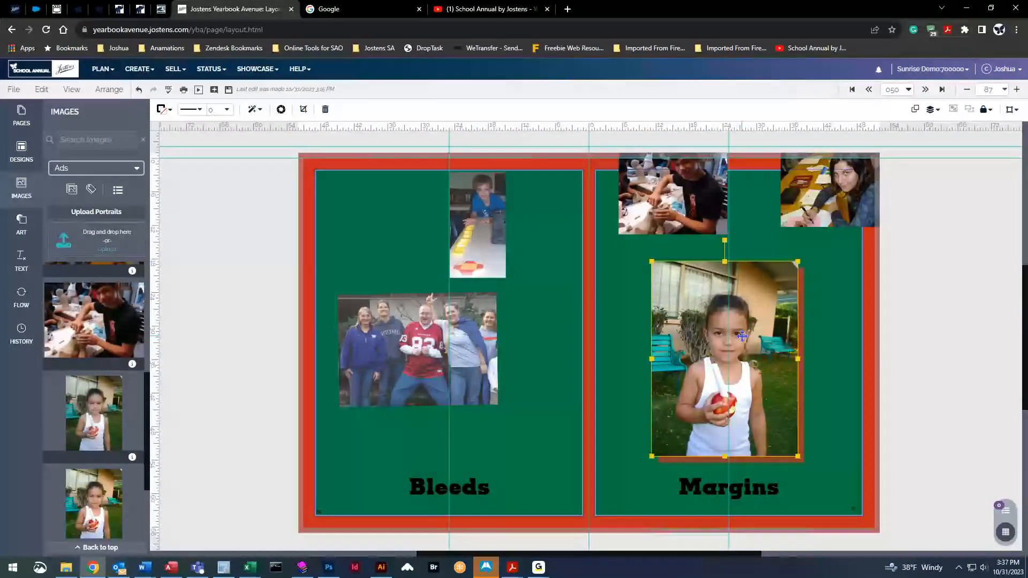
Place the original photo of the child with the apple, enlarge it, and move it onto the Bleeds page over the group photo.
scroll(137, 385, "down", 2)
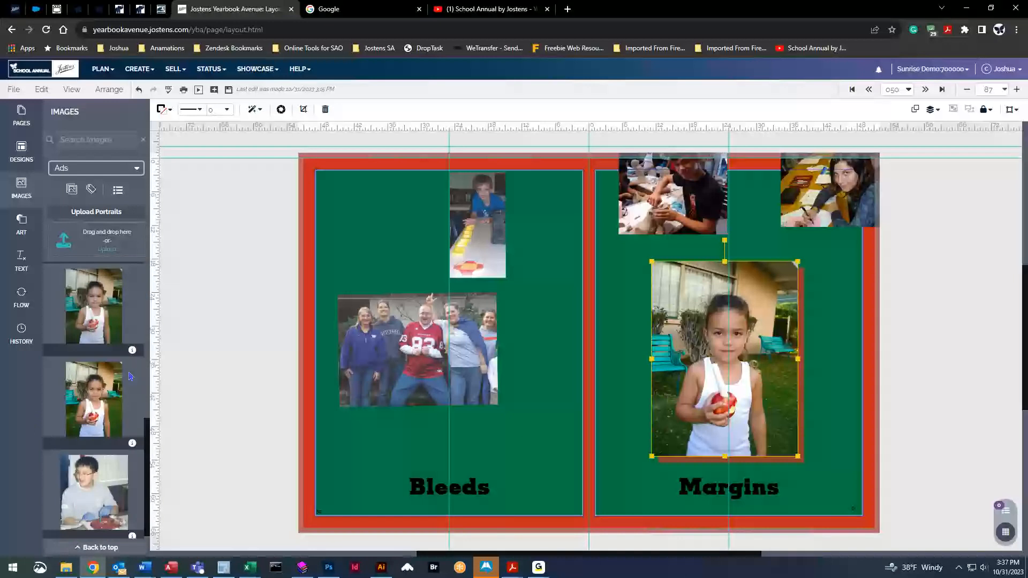
scroll(138, 385, "up", 1)
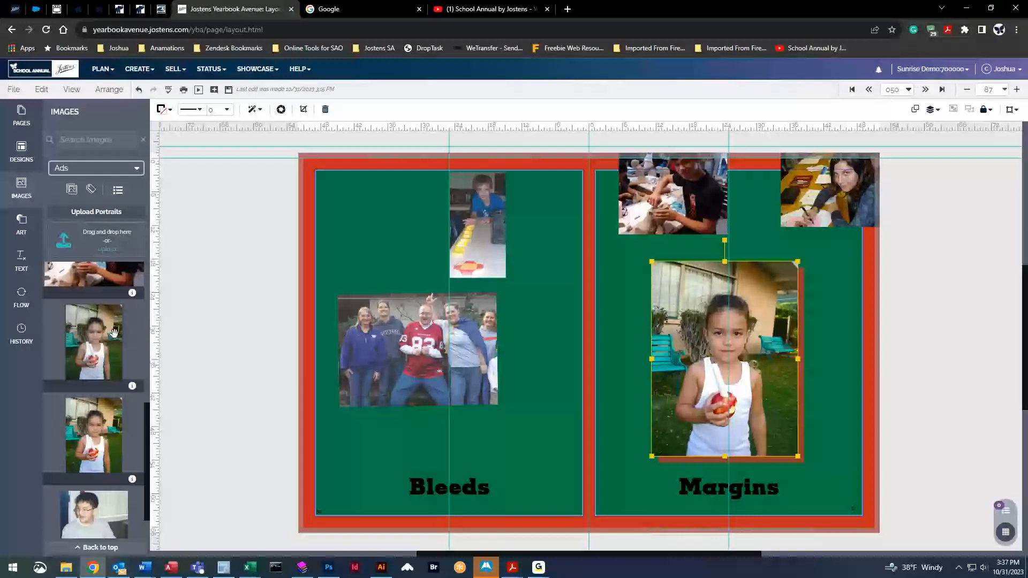
left_click_drag(93, 343, 618, 346)
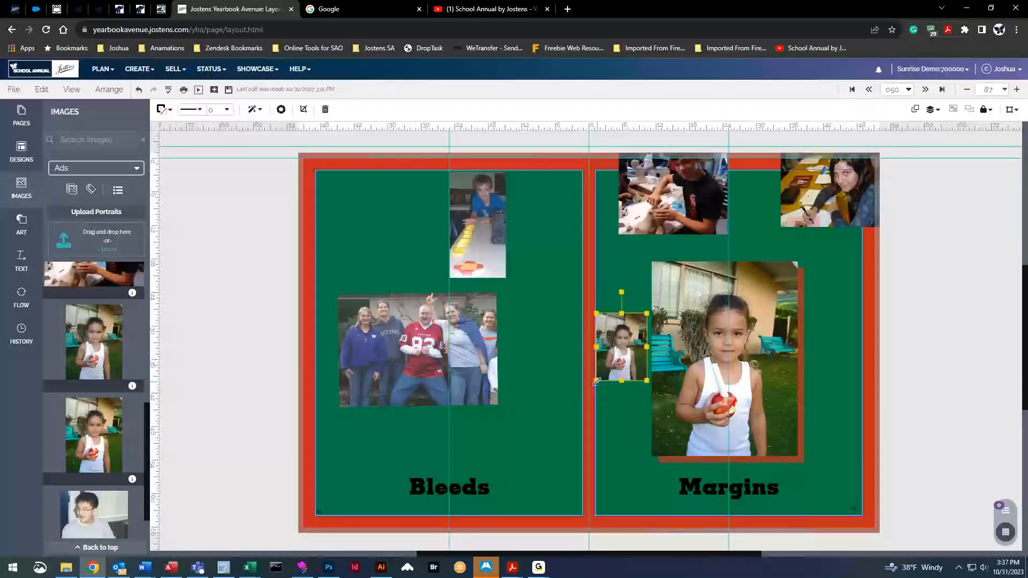
left_click_drag(597, 381, 506, 502)
left_click_drag(551, 449, 547, 389)
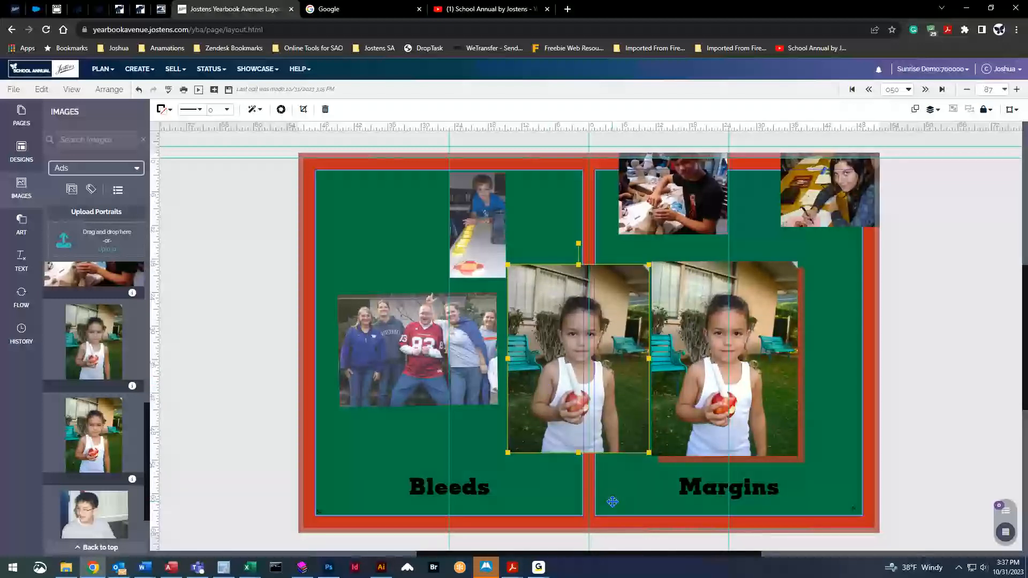
left_click_drag(583, 353, 458, 335)
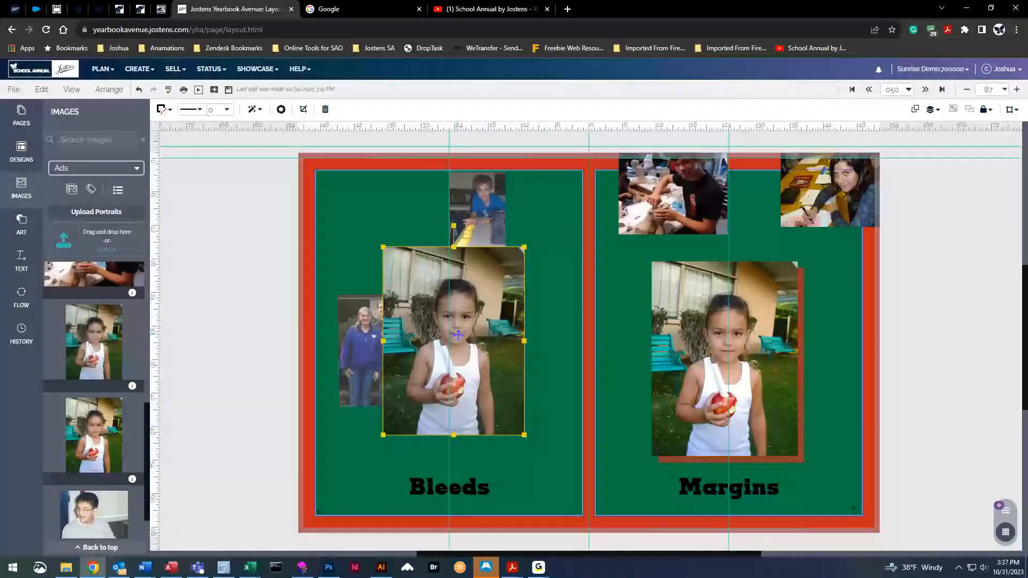
Open the new photo's Snap Edit mask settings, choose the Eraser, and set brush size 32 and tolerance 20 with masked areas left Transparent.
left_click(281, 109)
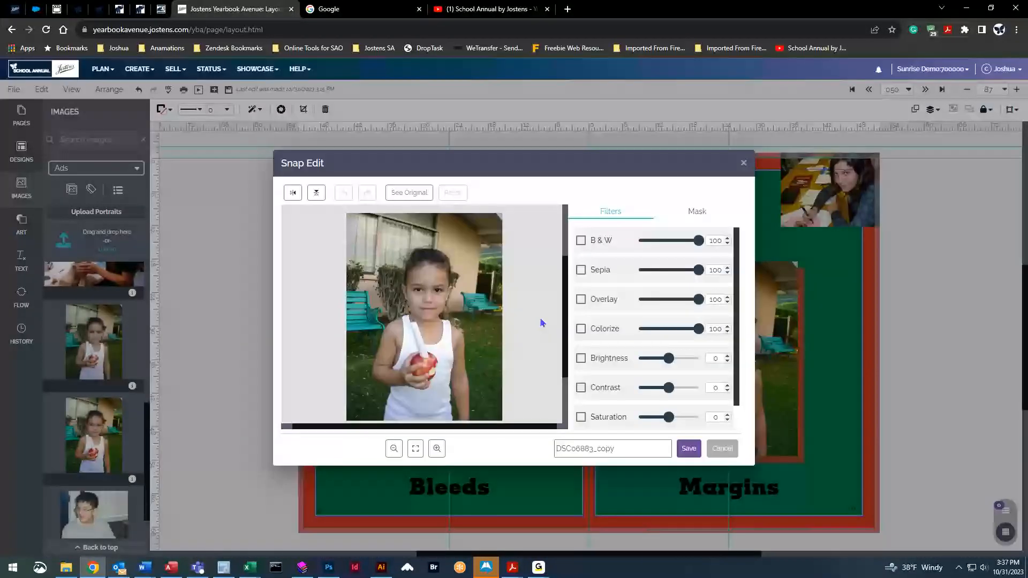
left_click(698, 212)
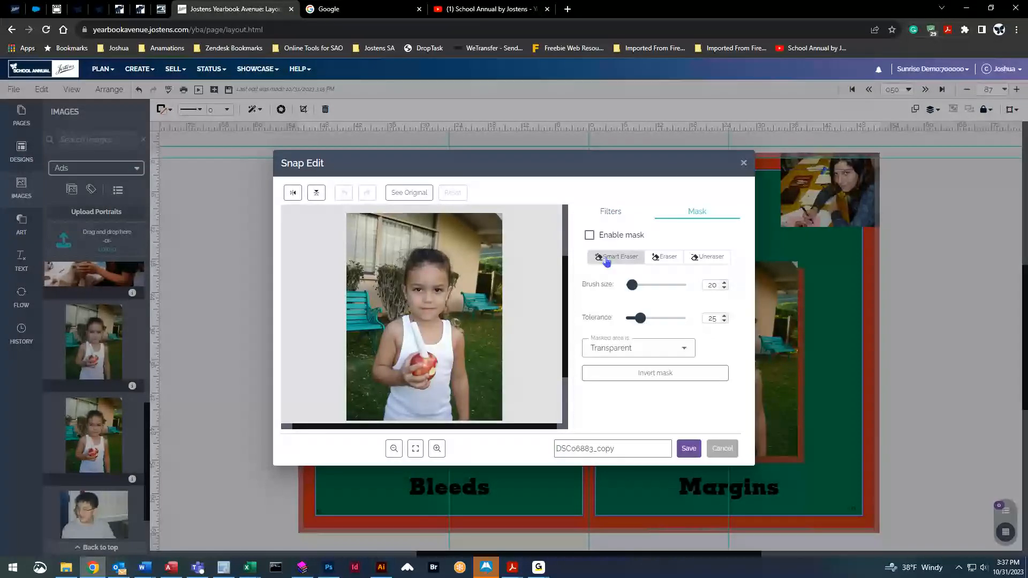
left_click(667, 261)
mouse_move(633, 285)
left_mouse_down()
mouse_move(667, 284)
mouse_move(636, 287)
mouse_move(649, 320)
mouse_move(637, 319)
left_mouse_up()
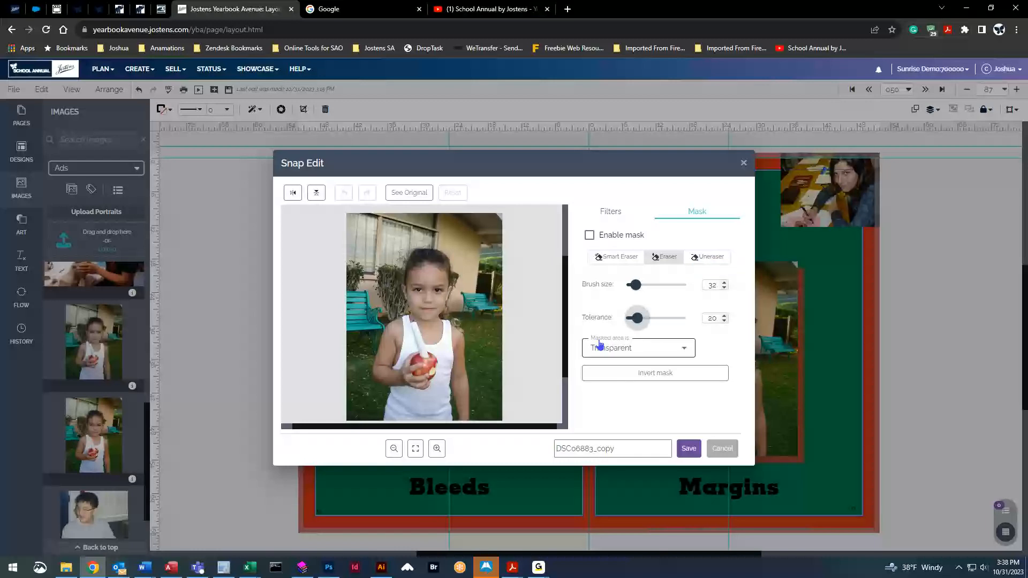
left_click(645, 347)
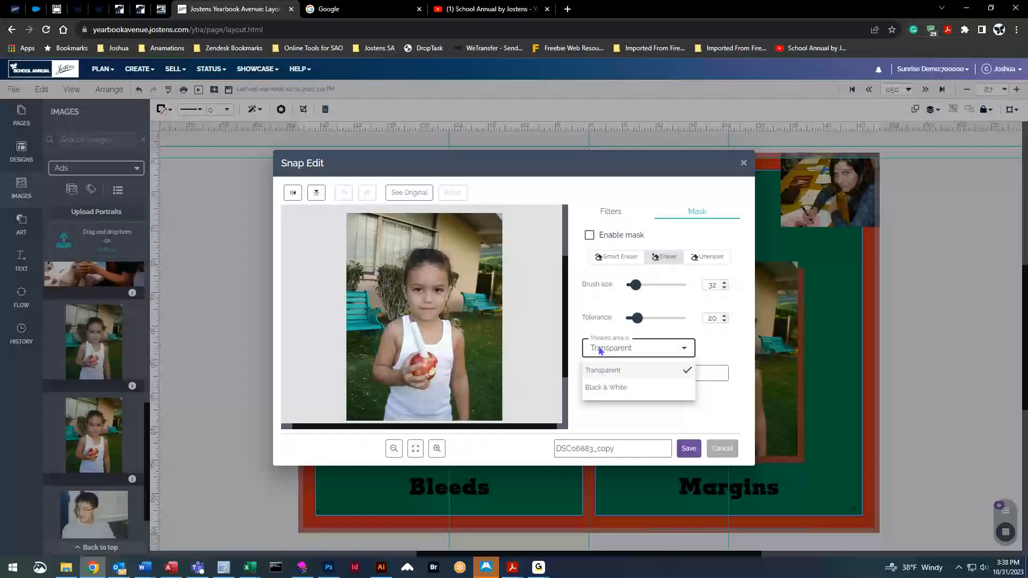
left_click(597, 300)
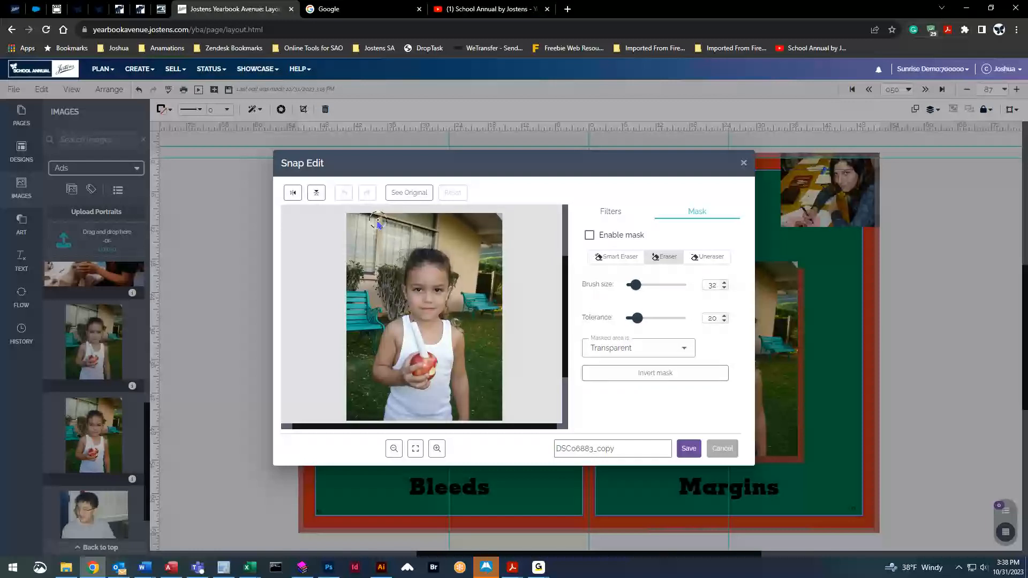
Erase the photo's upper and right edges to transparency, and restore the top of the child's head with the Uneraser.
mouse_move(378, 224)
left_mouse_down()
mouse_move(341, 219)
mouse_move(548, 219)
mouse_move(490, 234)
mouse_move(326, 241)
left_mouse_up()
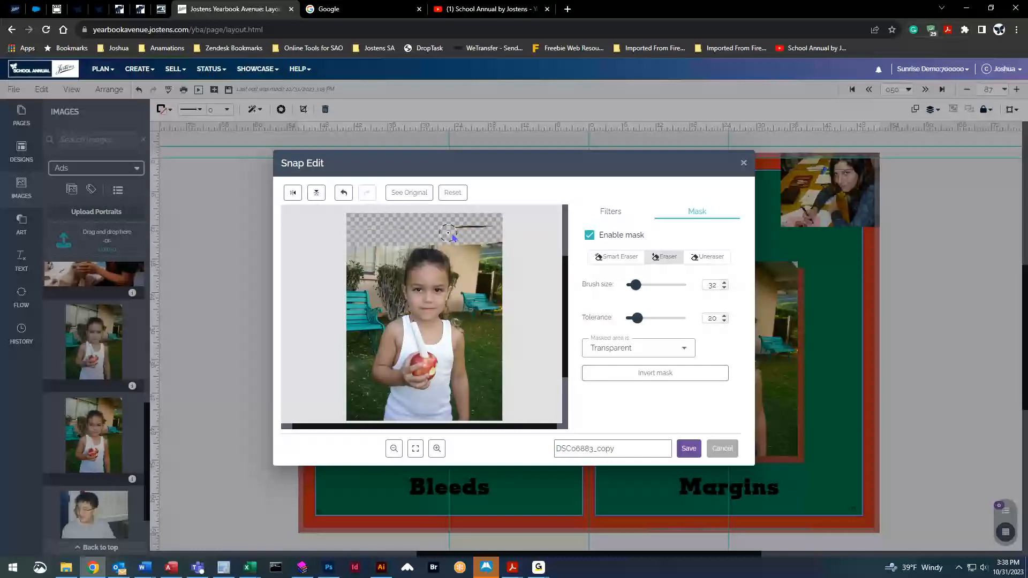
mouse_move(448, 233)
left_mouse_down()
mouse_move(375, 228)
mouse_move(503, 231)
mouse_move(452, 232)
mouse_move(482, 273)
mouse_move(487, 430)
mouse_move(499, 404)
mouse_move(501, 286)
mouse_move(481, 232)
mouse_move(509, 266)
left_mouse_up()
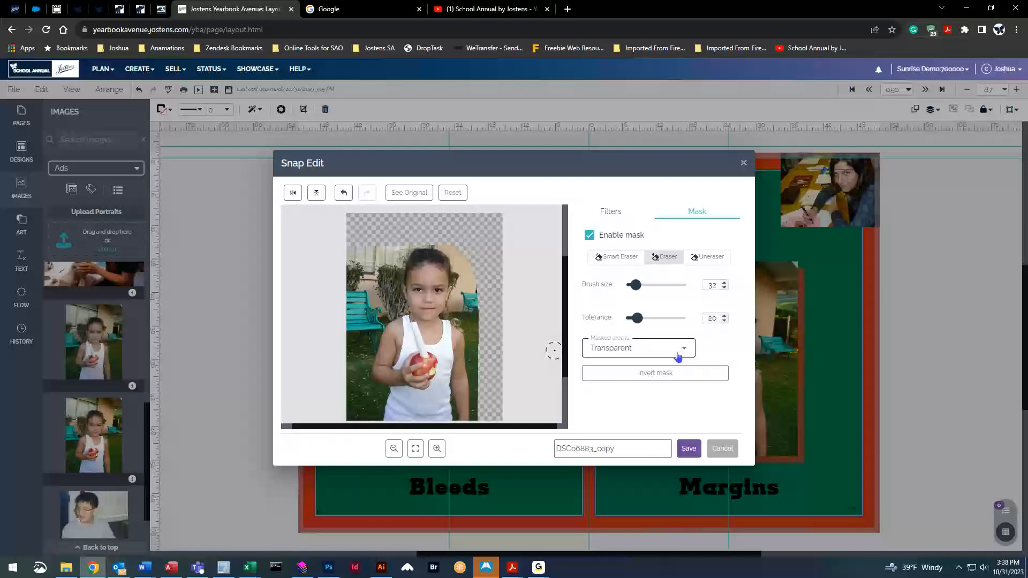
left_click(709, 257)
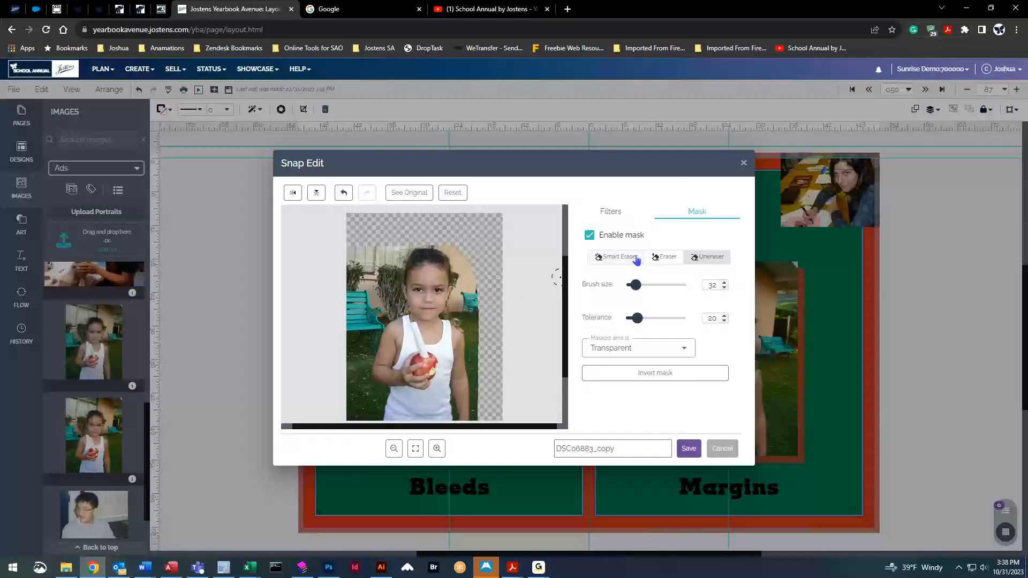
left_click(663, 257)
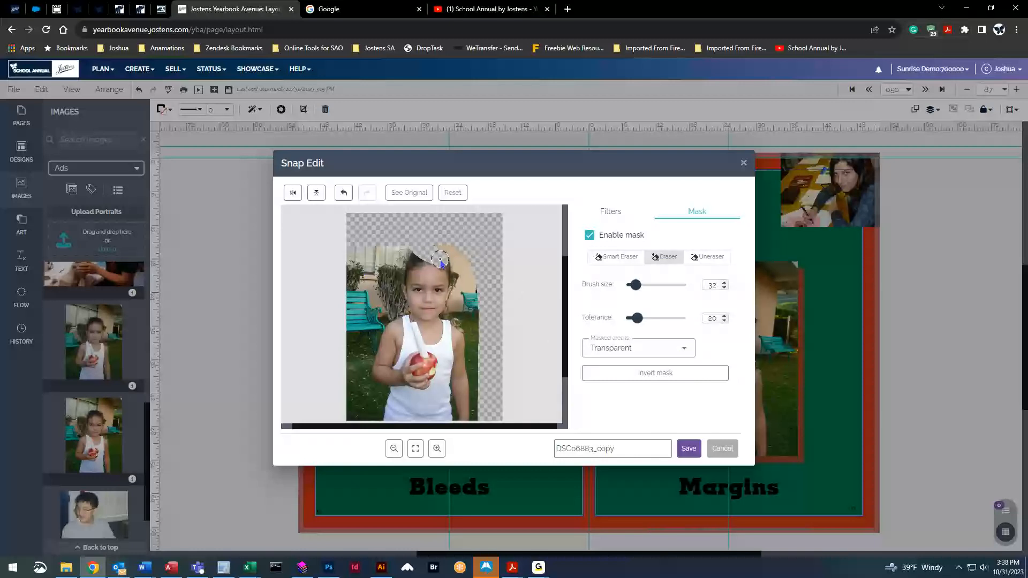
left_click(709, 260)
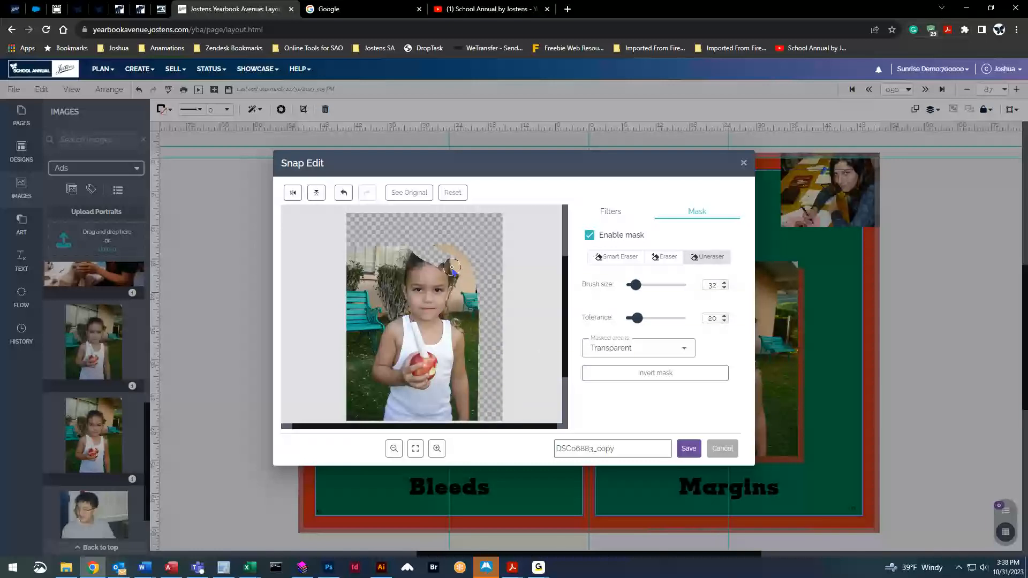
mouse_move(453, 270)
left_mouse_down()
mouse_move(409, 254)
mouse_move(425, 253)
mouse_move(424, 263)
mouse_move(399, 265)
mouse_move(430, 268)
mouse_move(436, 262)
mouse_move(408, 256)
mouse_move(445, 261)
left_mouse_up()
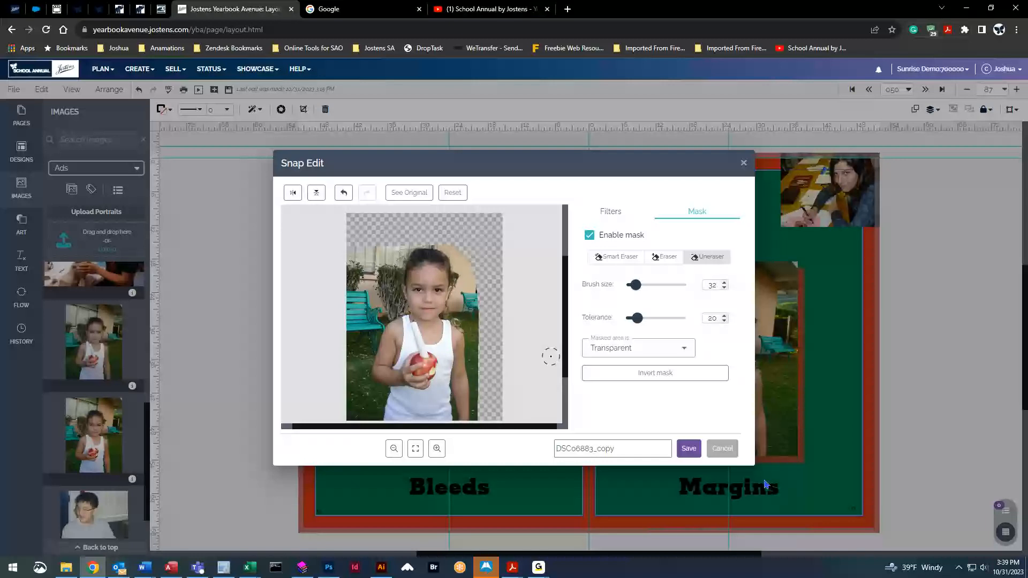
Undo all the eraser and uneraser strokes on the photo.
left_click(344, 192)
left_click(344, 192)
left_click(346, 193)
left_click(346, 193)
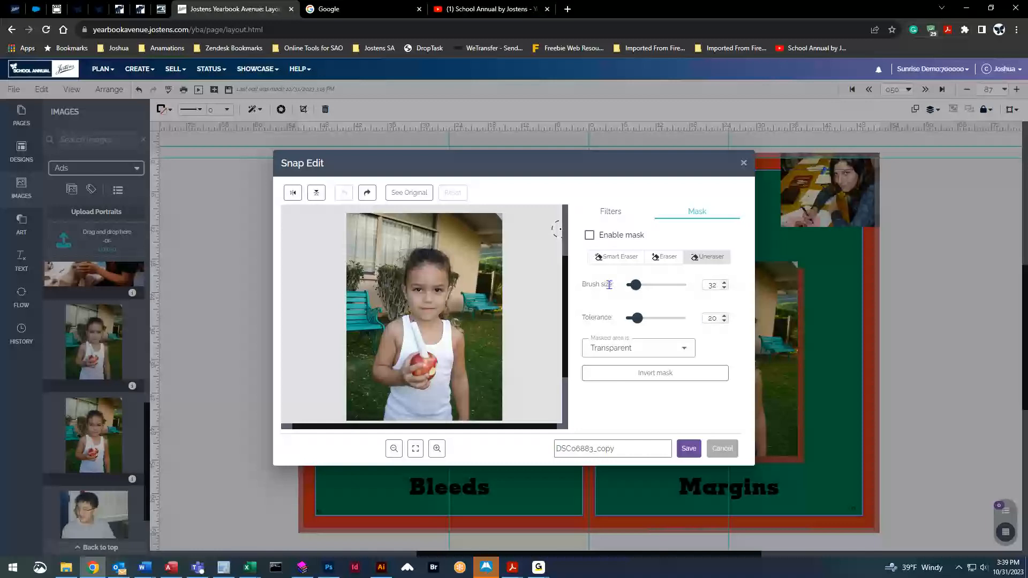
Set the masked area to Black & White, erase the color from the background around the child, and save the edited photo.
left_click(618, 345)
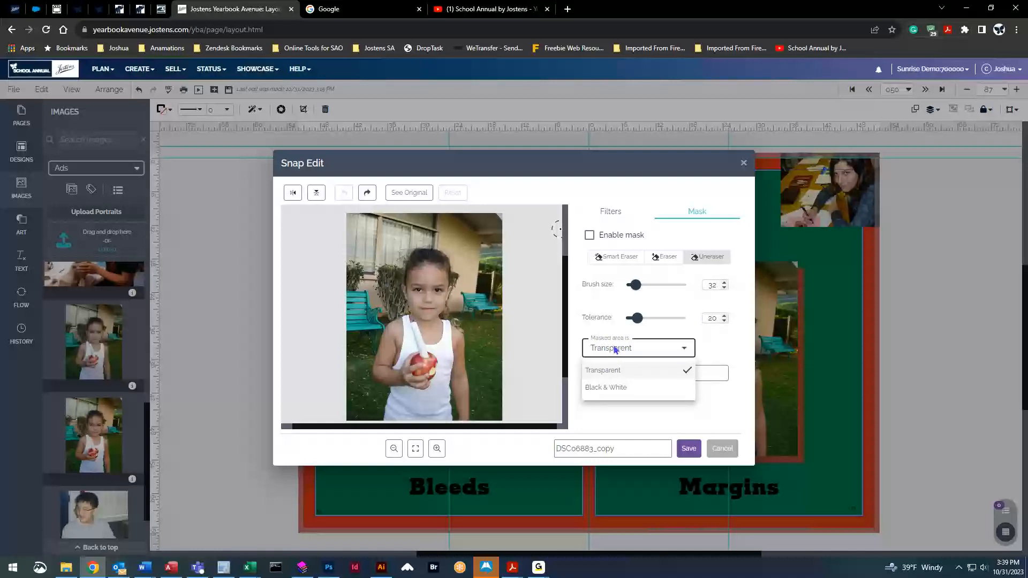
left_click(606, 387)
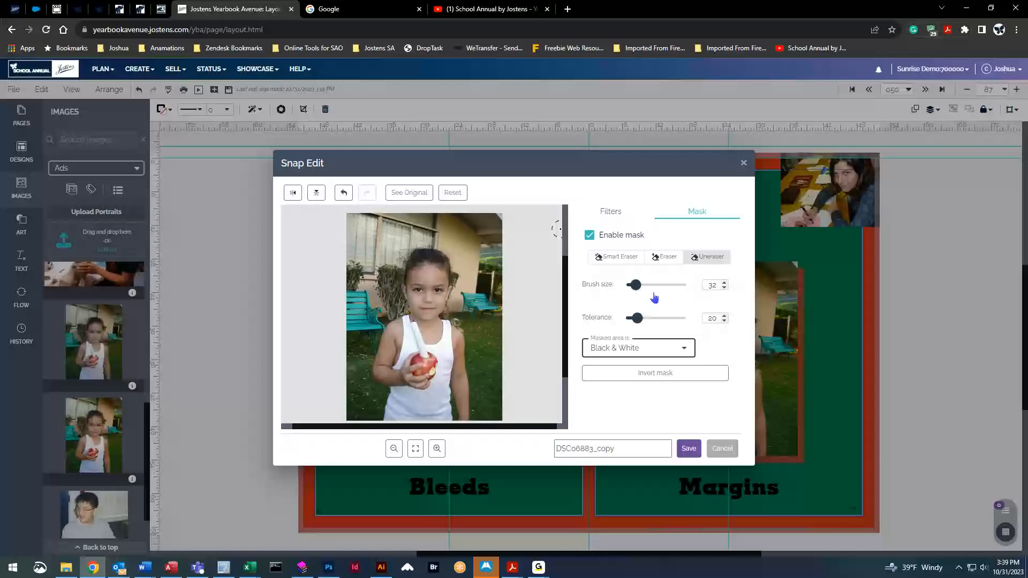
left_click(665, 257)
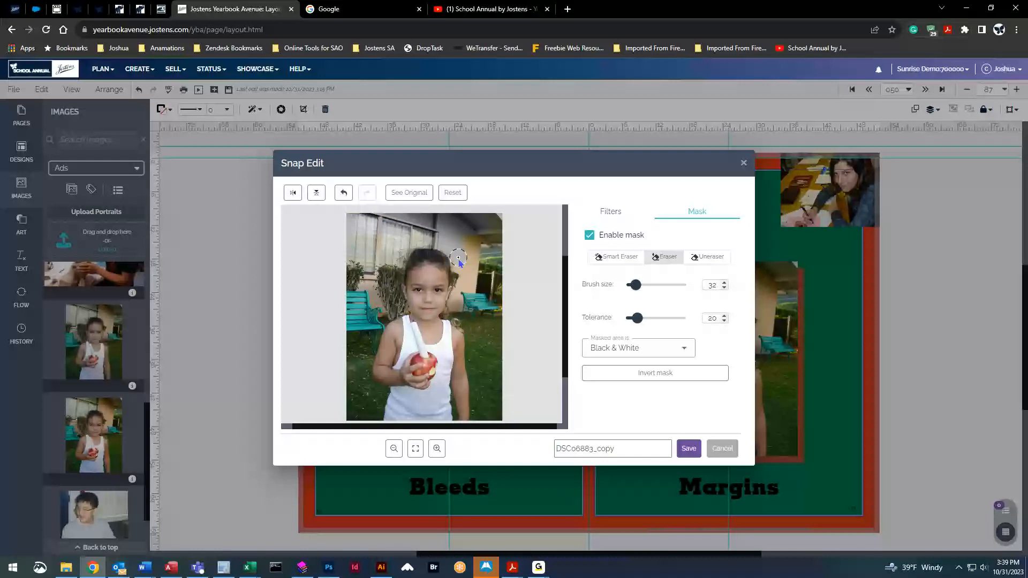
mouse_move(461, 308)
left_mouse_down()
mouse_move(484, 420)
mouse_move(482, 410)
left_mouse_up()
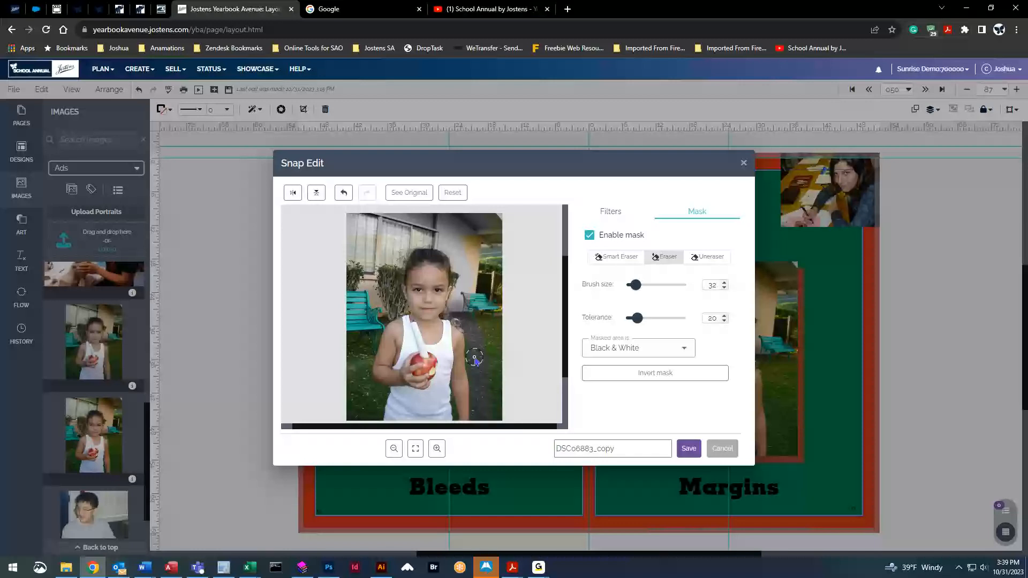
mouse_move(482, 308)
left_mouse_down()
mouse_move(472, 258)
mouse_move(455, 242)
mouse_move(501, 257)
mouse_move(497, 230)
left_mouse_up()
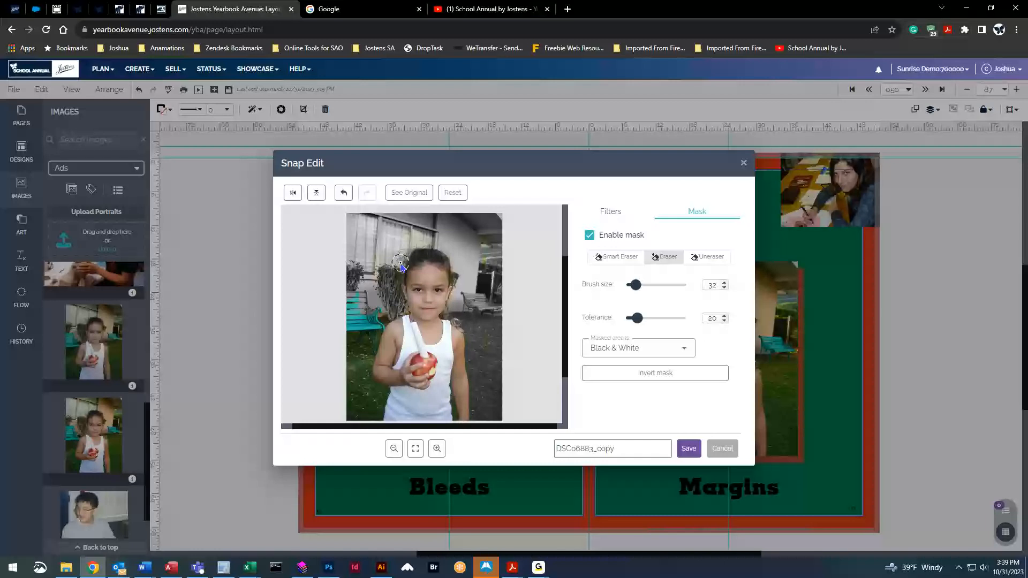
mouse_move(371, 311)
left_mouse_down()
mouse_move(351, 329)
mouse_move(344, 311)
mouse_move(379, 313)
mouse_move(358, 394)
mouse_move(364, 407)
mouse_move(360, 375)
mouse_move(379, 394)
mouse_move(364, 419)
mouse_move(349, 344)
mouse_move(351, 372)
mouse_move(363, 368)
mouse_move(380, 331)
left_mouse_up()
mouse_move(379, 294)
left_mouse_down()
mouse_move(397, 216)
mouse_move(391, 295)
left_mouse_up()
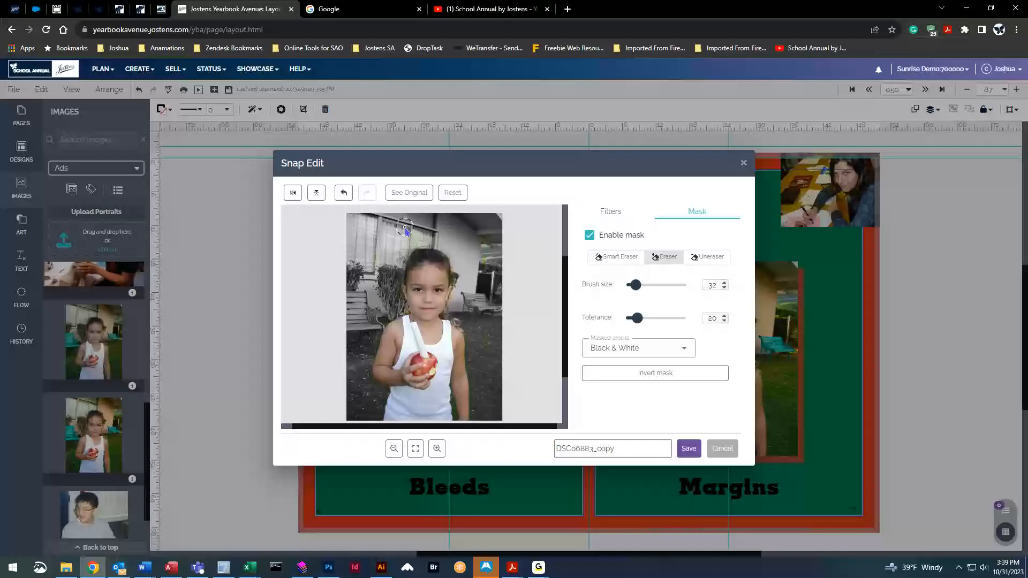
mouse_move(405, 232)
left_mouse_down()
mouse_move(429, 218)
mouse_move(419, 239)
left_mouse_up()
left_click(690, 450)
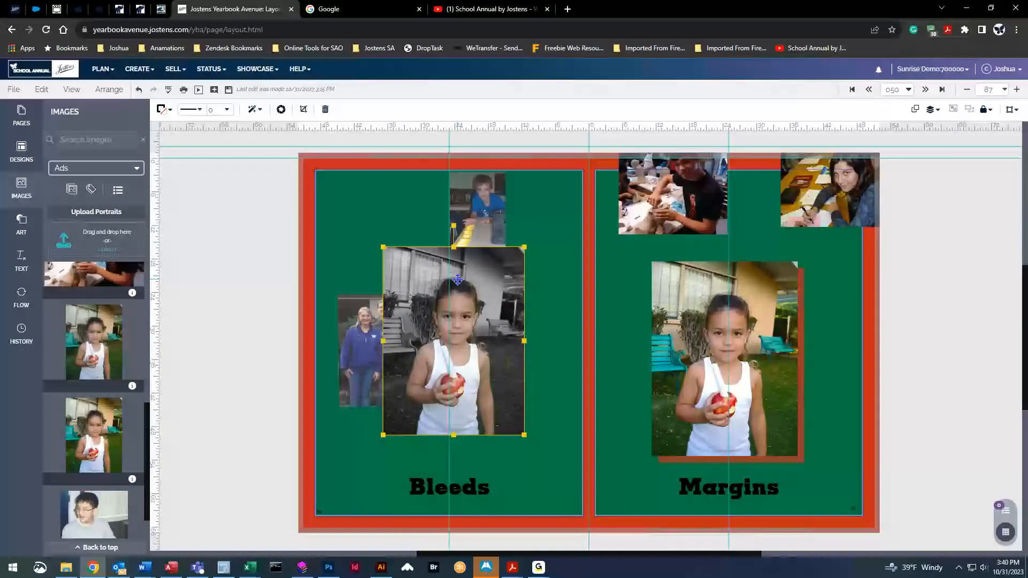
Remove the vertical guide from the Bleeds page and enlarge the photo with the black-and-white background.
left_click_drag(447, 217, 43, 225)
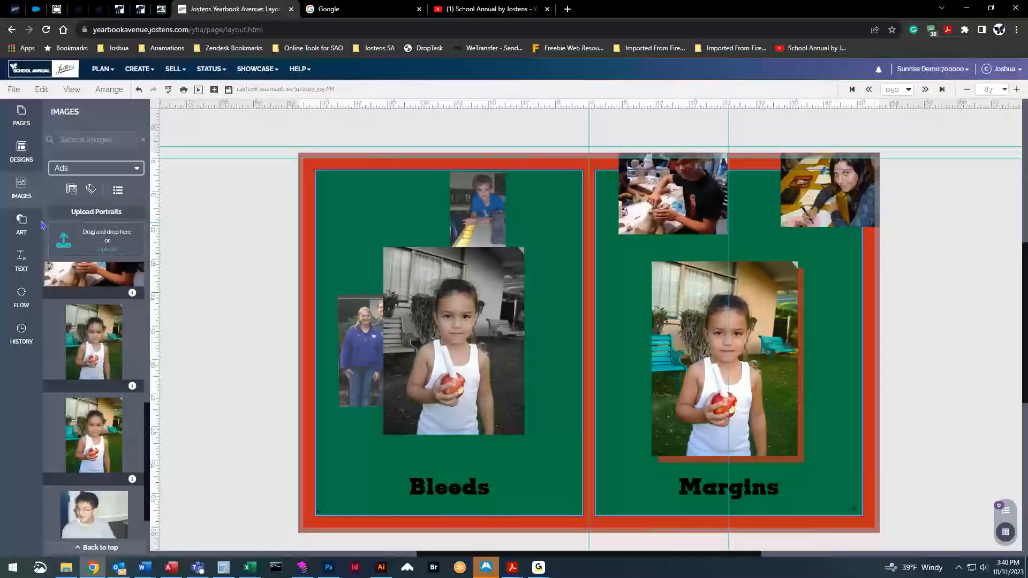
left_click(454, 360)
left_click_drag(382, 438, 310, 498)
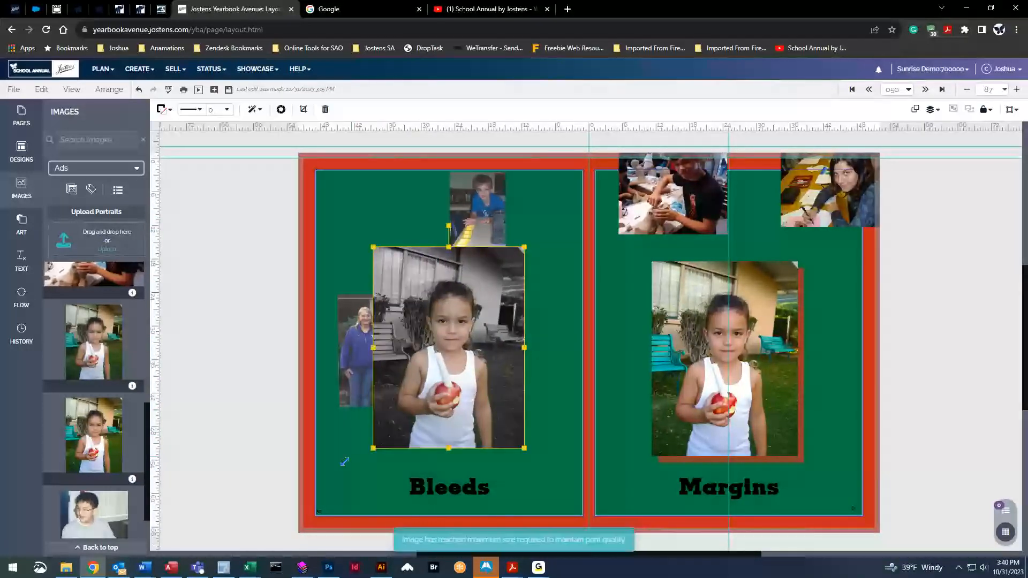
Move the enlarged photo with the black-and-white background slightly up and to the right on the Bleeds page.
left_click_drag(503, 378, 523, 363)
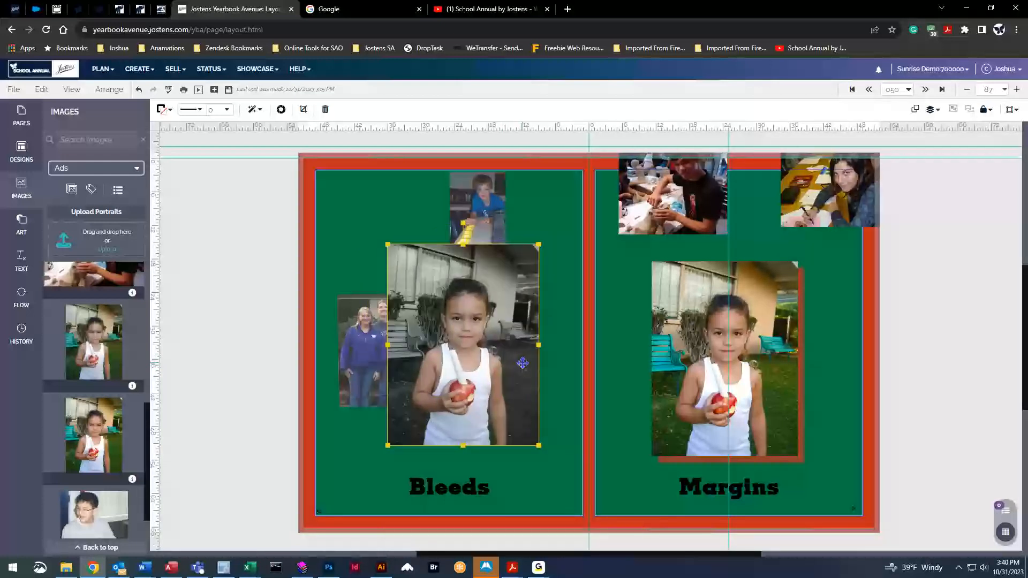
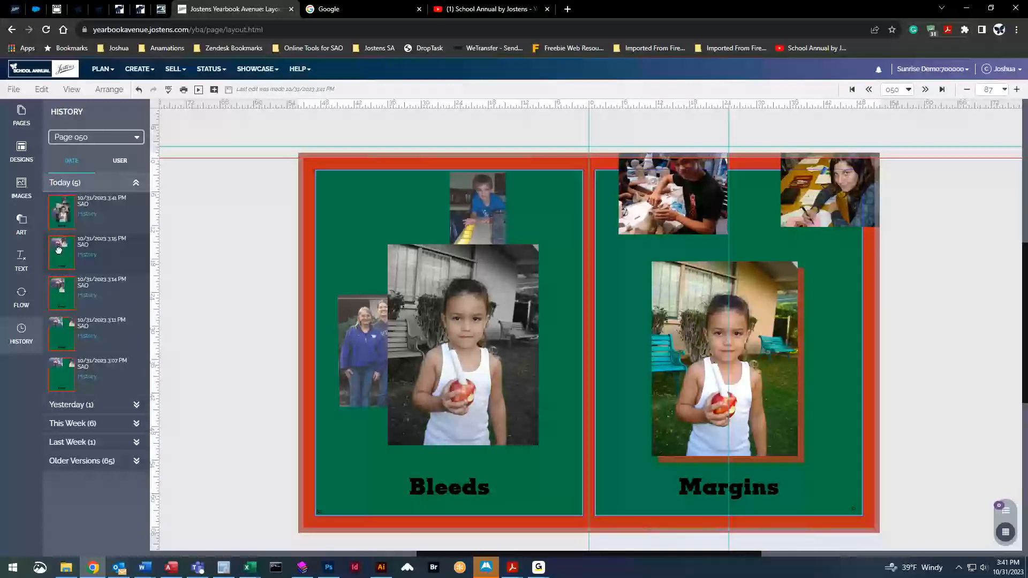
Try to restore the 10/31/2023 3:15 PM version of page 050 from the page history onto the Bleeds page.
mouse_move(59, 250)
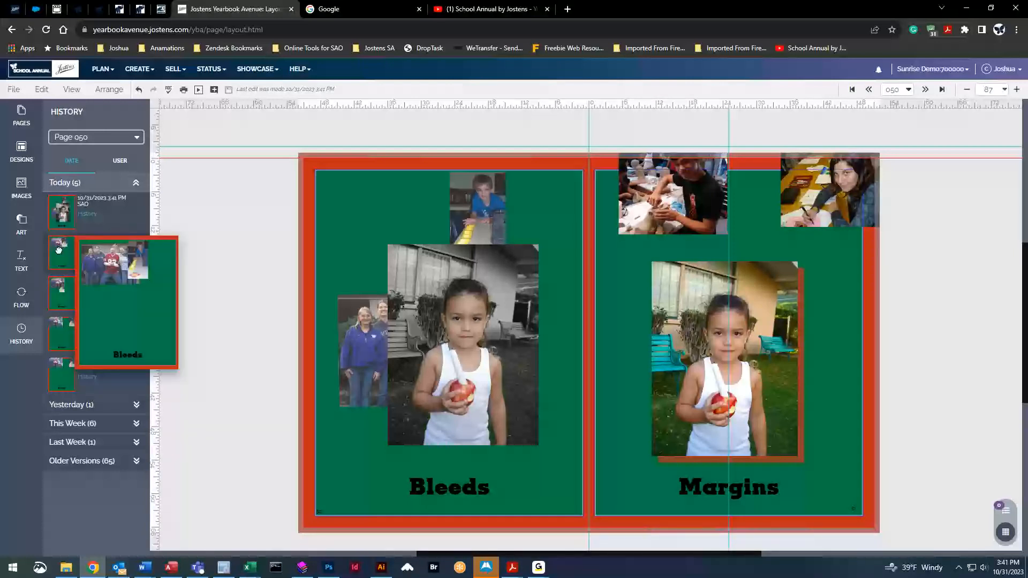
left_click_drag(59, 250, 417, 261)
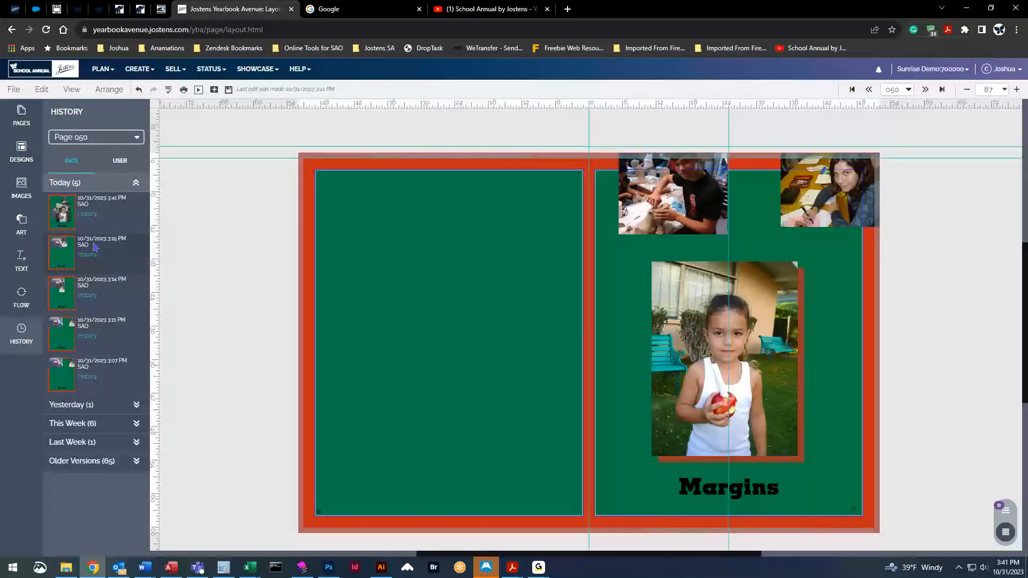
left_click_drag(63, 250, 452, 252)
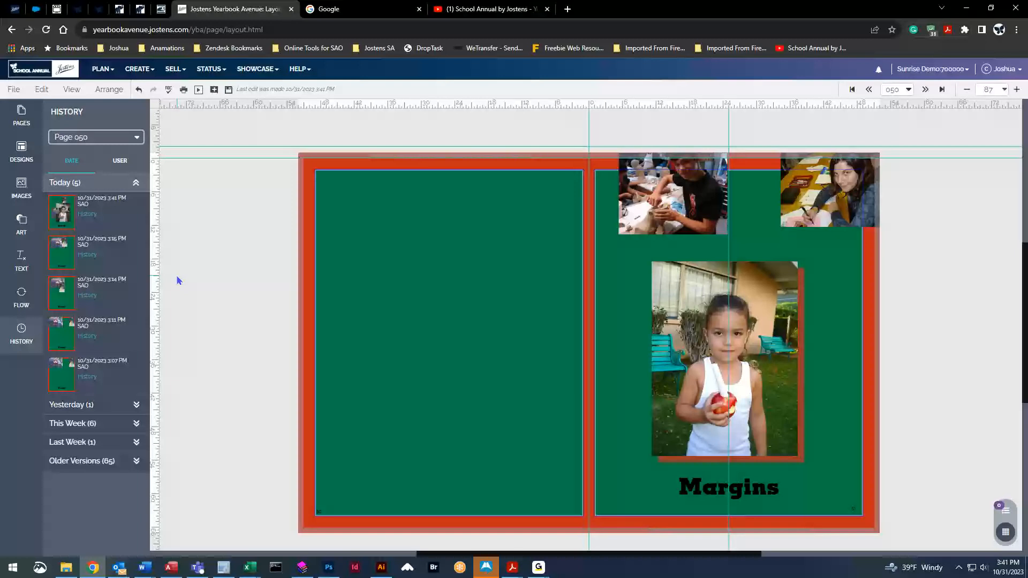
mouse_move(65, 210)
left_click(447, 247)
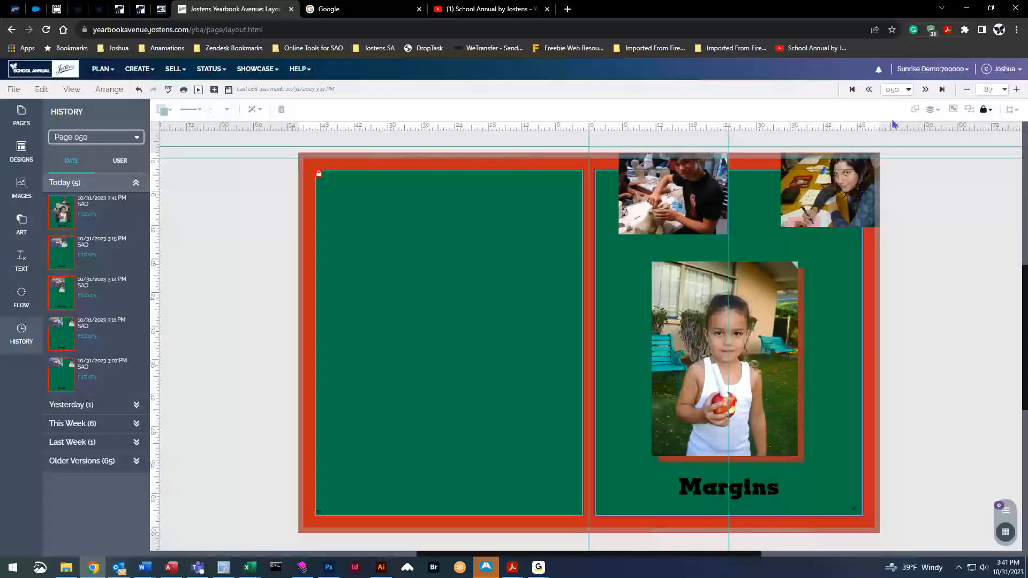
left_click(184, 248)
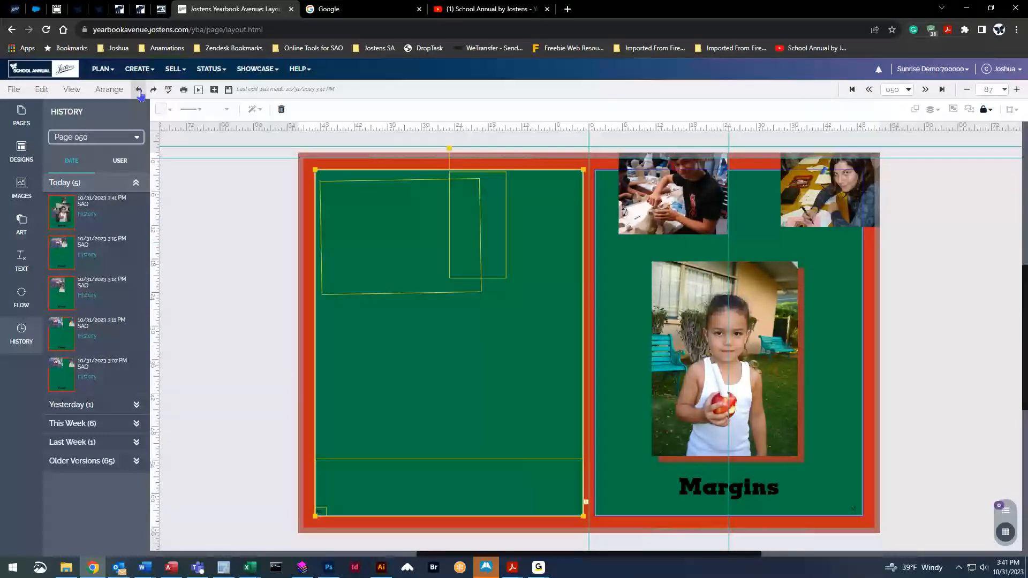
Undo the restored page version and the last move and enlargement of the photo with the black-and-white background.
left_click(138, 90)
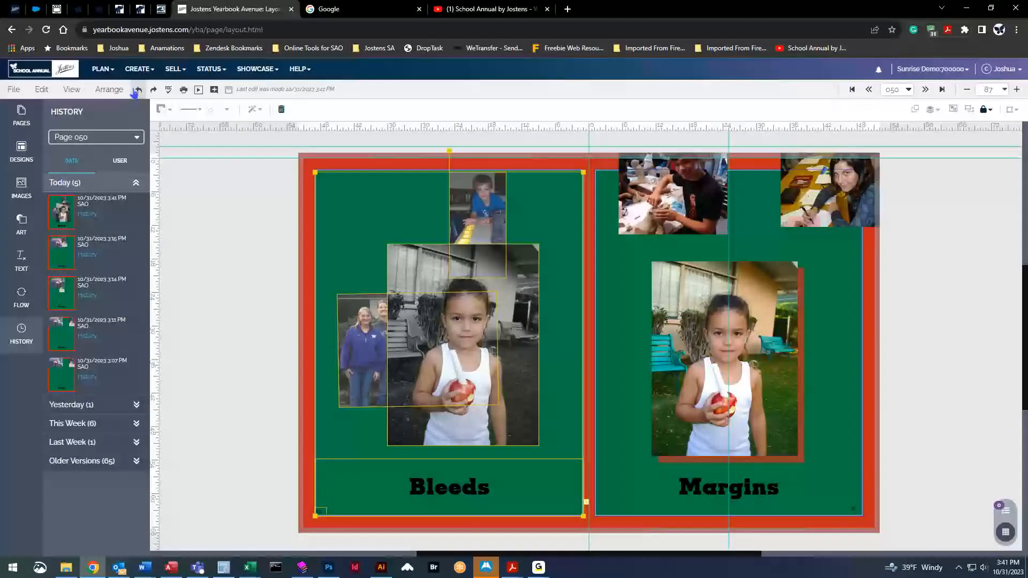
left_click(138, 90)
left_click(241, 201)
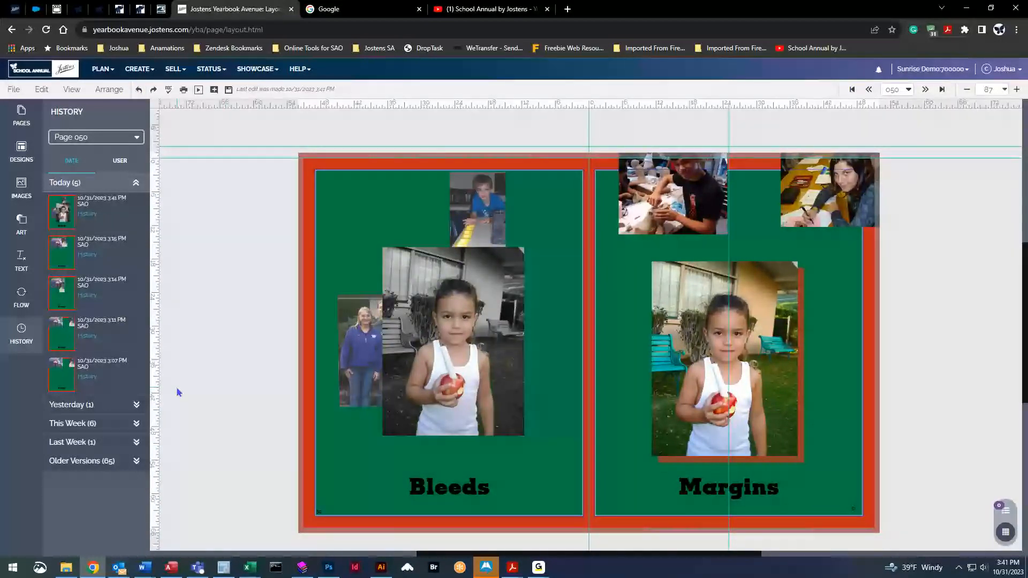
Browse page 050's older versions and apply the oldest one, 2/17/2023 2:01 PM, to the Bleeds page.
left_click(96, 462)
scroll(114, 438, "down", 10)
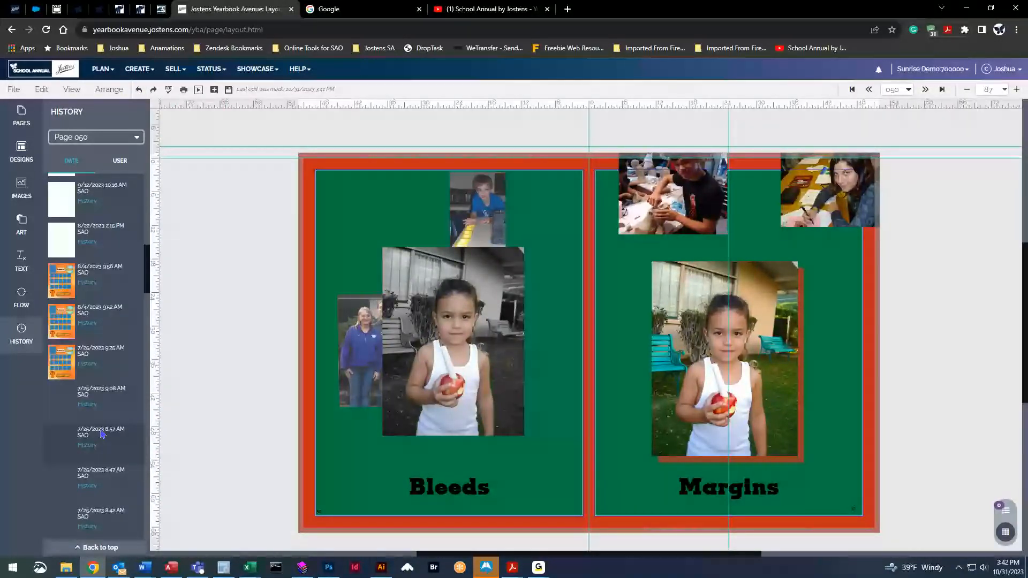
scroll(114, 438, "down", 10)
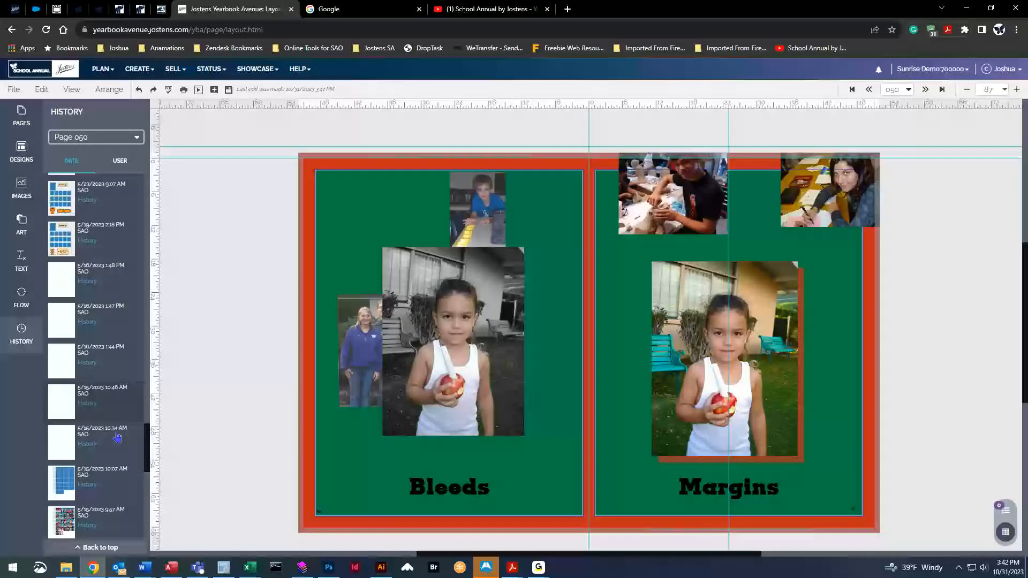
scroll(150, 475, "down", 5)
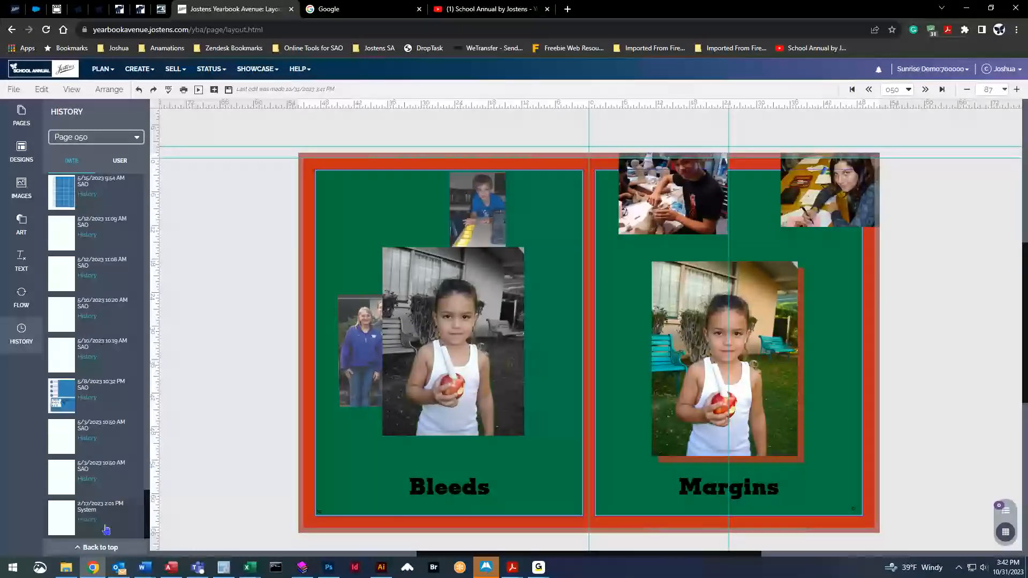
mouse_move(68, 524)
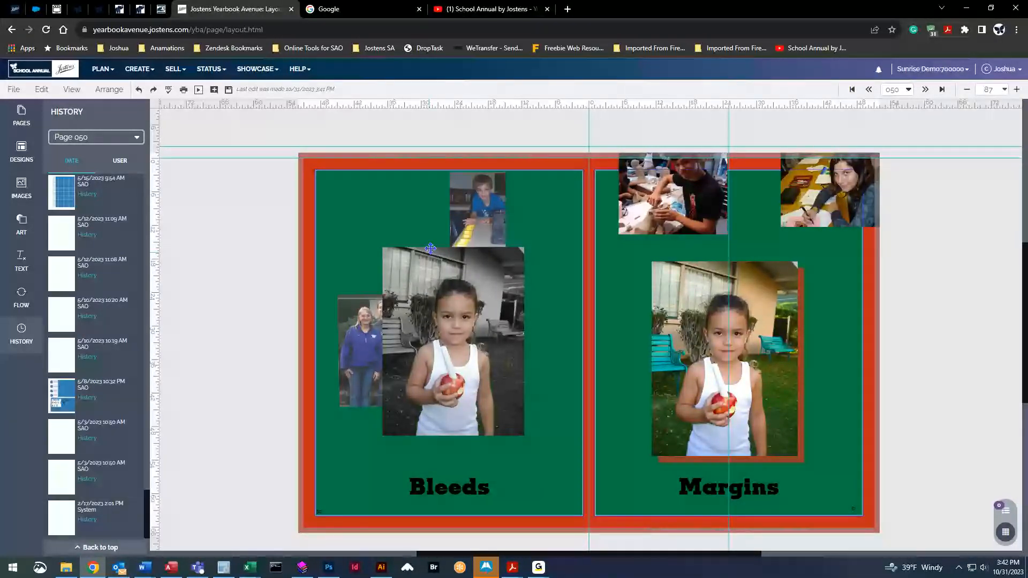
key("Delete")
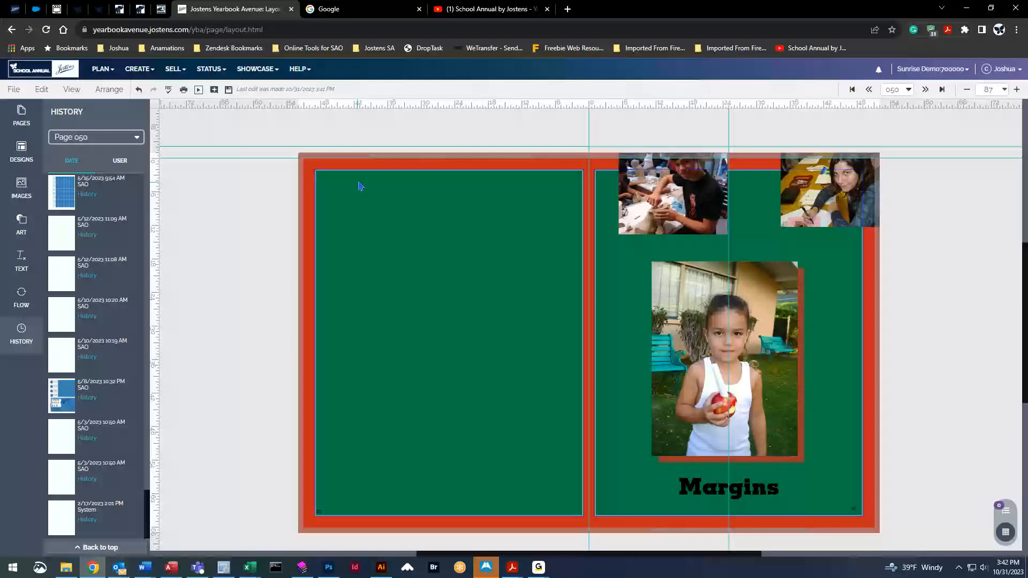
Unlock the locked green background on page 050.
left_click(379, 242)
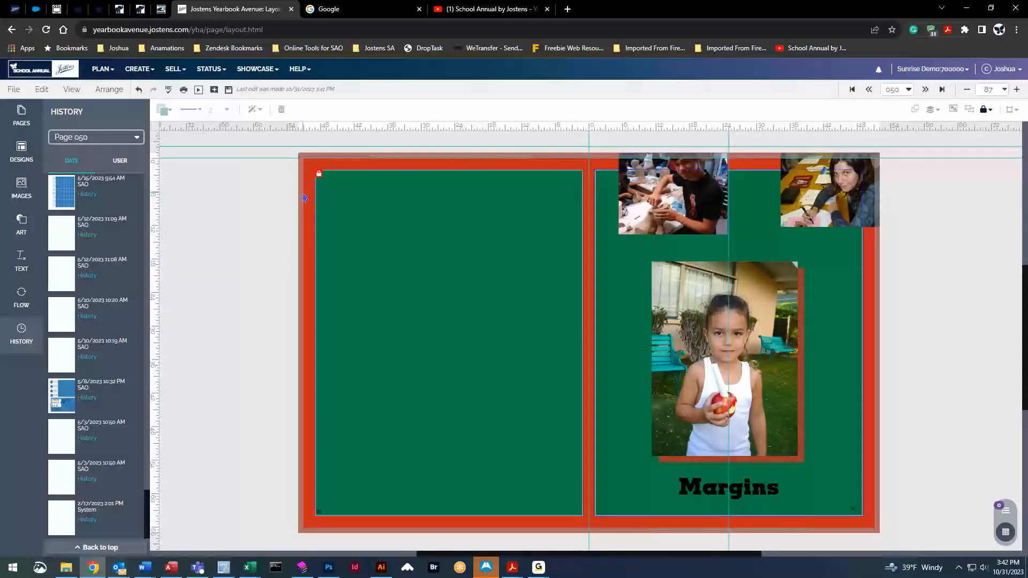
left_click(985, 109)
left_click(909, 156)
left_click(248, 230)
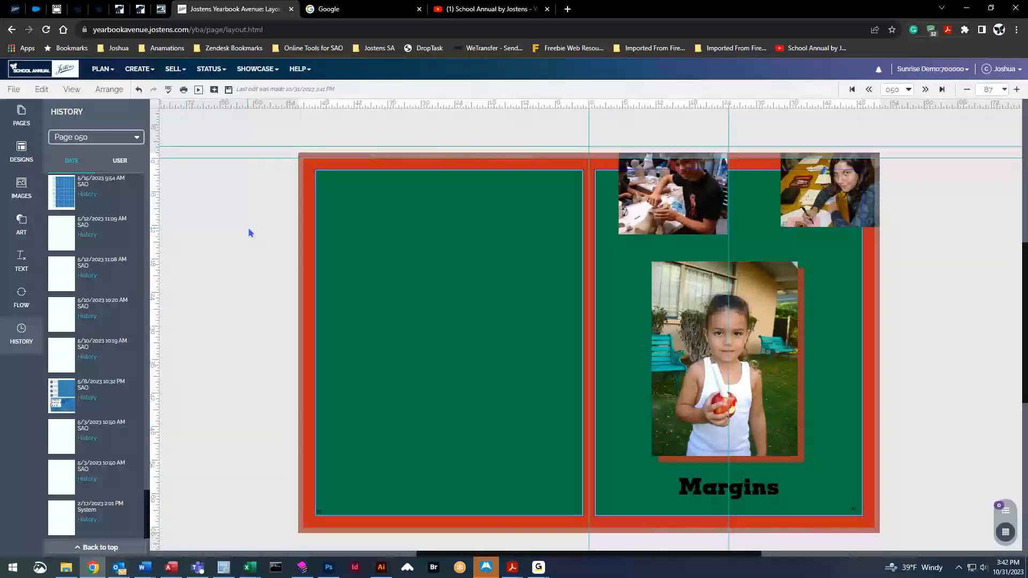
left_click(305, 201)
key("Delete")
key("ctrl+z")
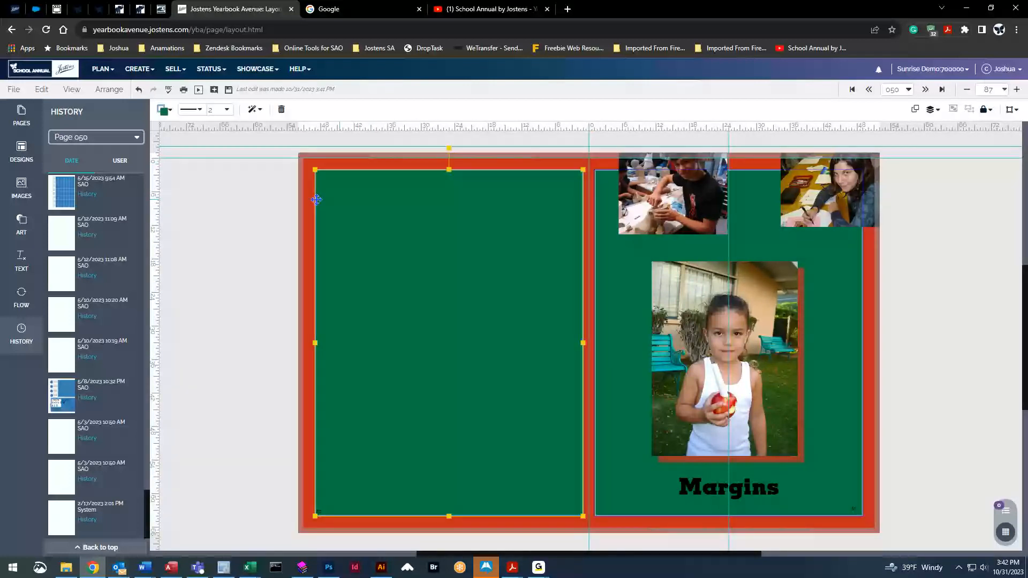
Try to unlock and delete the red background spanning the whole spread.
left_click(250, 201)
left_click(319, 174)
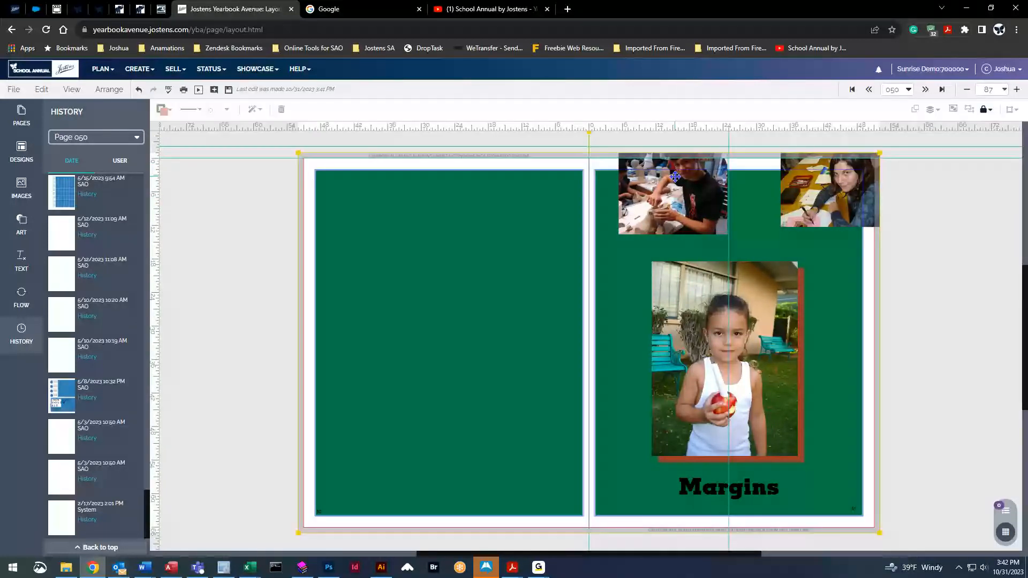
left_click(985, 110)
left_click(904, 161)
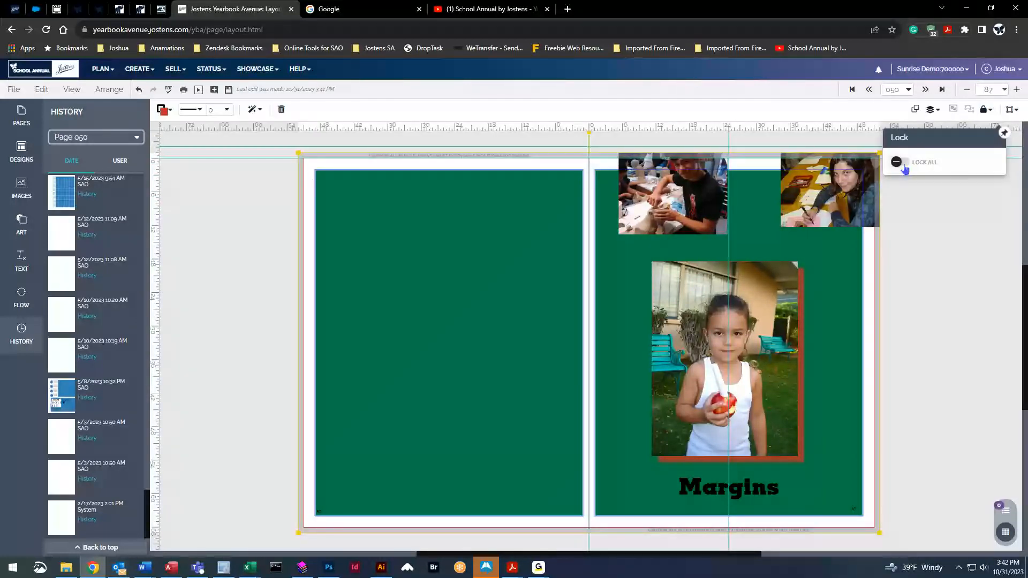
left_click(242, 220)
left_click(302, 185)
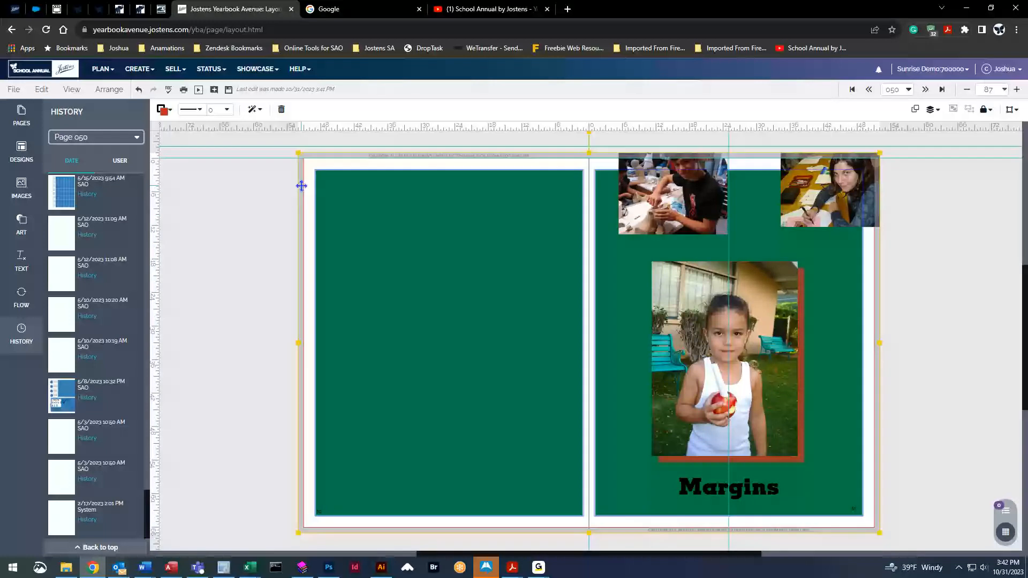
key("Delete")
Delete the green background from page 050, and unlock and delete the red background behind the spread.
left_click(403, 277)
key("Delete")
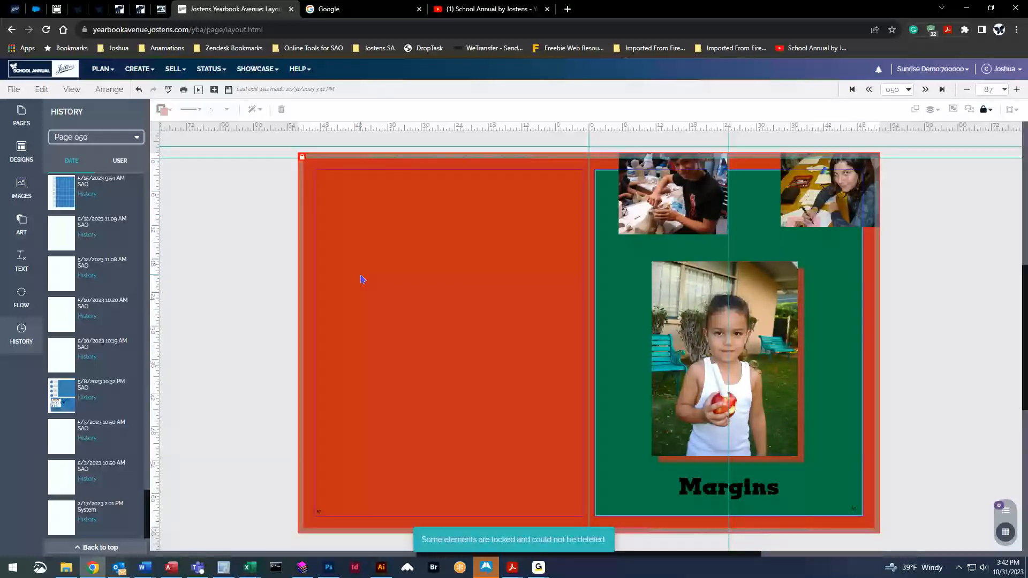
left_click(985, 110)
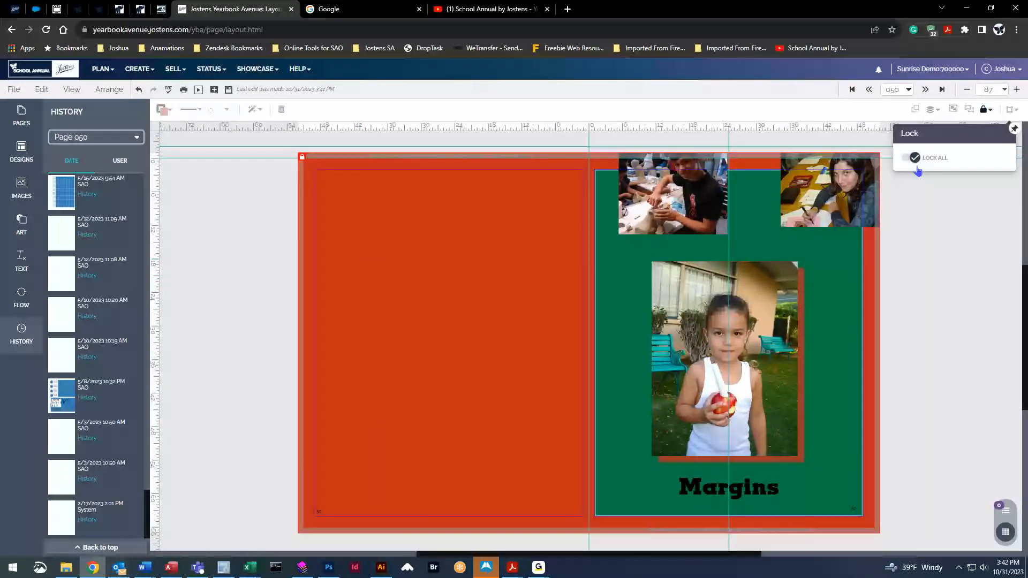
left_click(915, 162)
key("Delete")
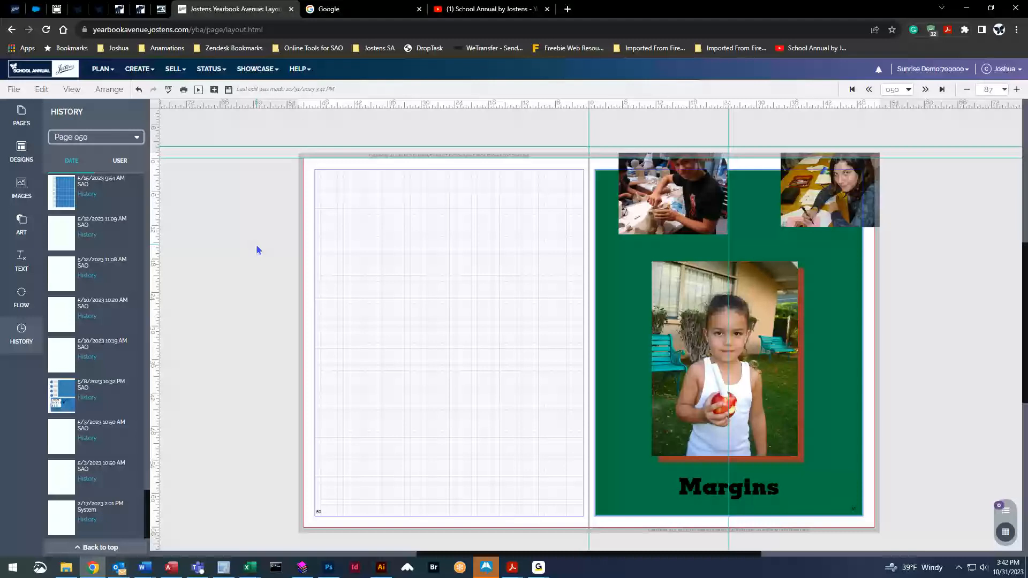
Unlock and delete the green background on the Margins page.
left_click(607, 263)
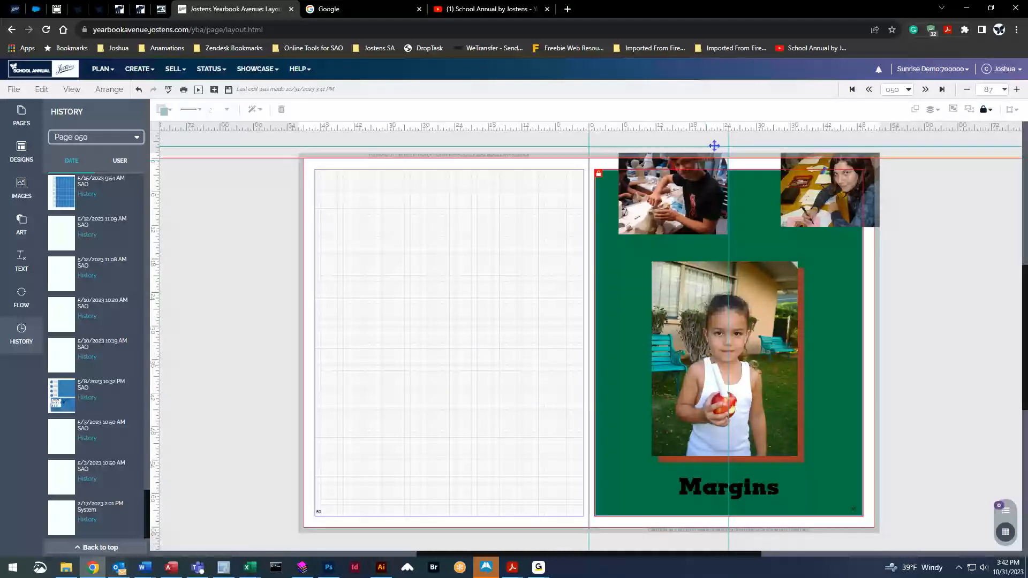
left_click(990, 109)
left_click(940, 156)
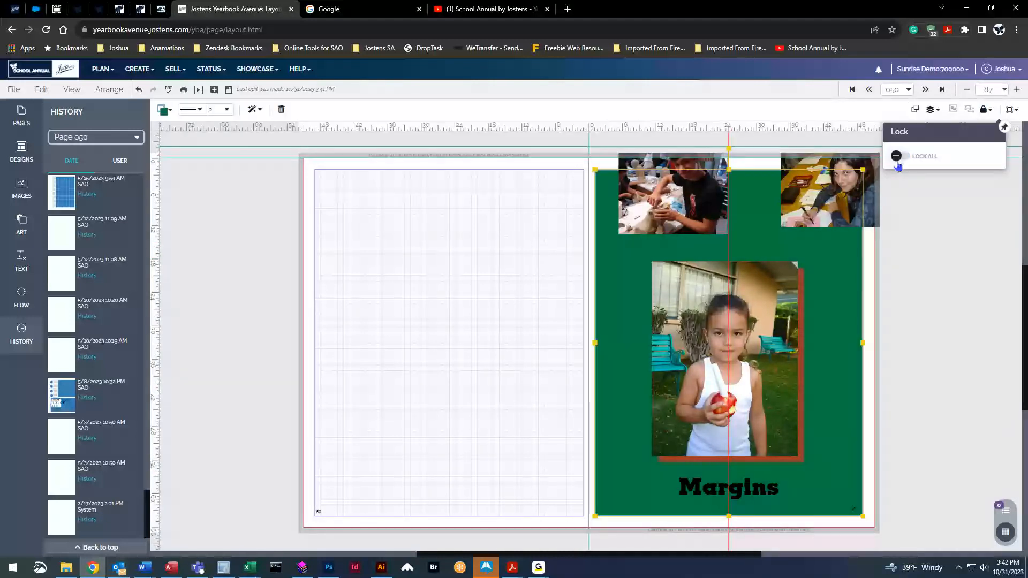
key("Delete")
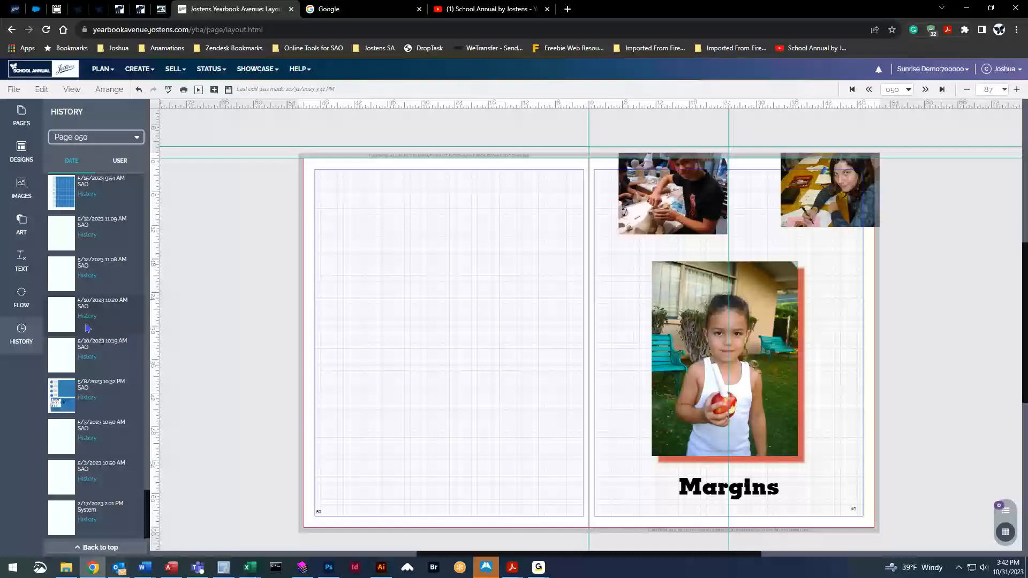
Apply the 5/15/2023 10:07 AM history version with the portrait grid to page 050.
scroll(69, 397, "up", 4)
scroll(69, 397, "up", 2)
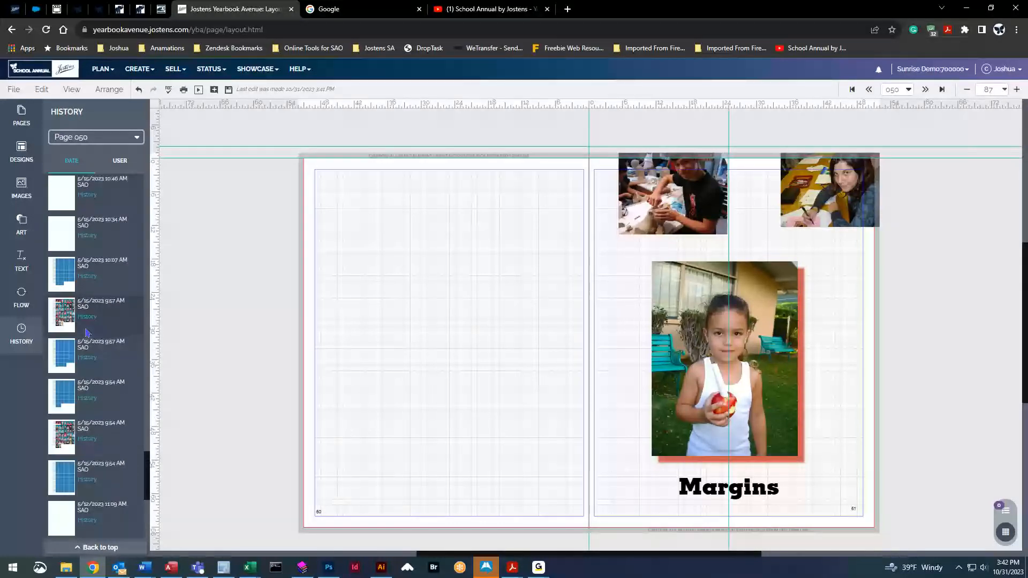
left_click_drag(64, 274, 482, 272)
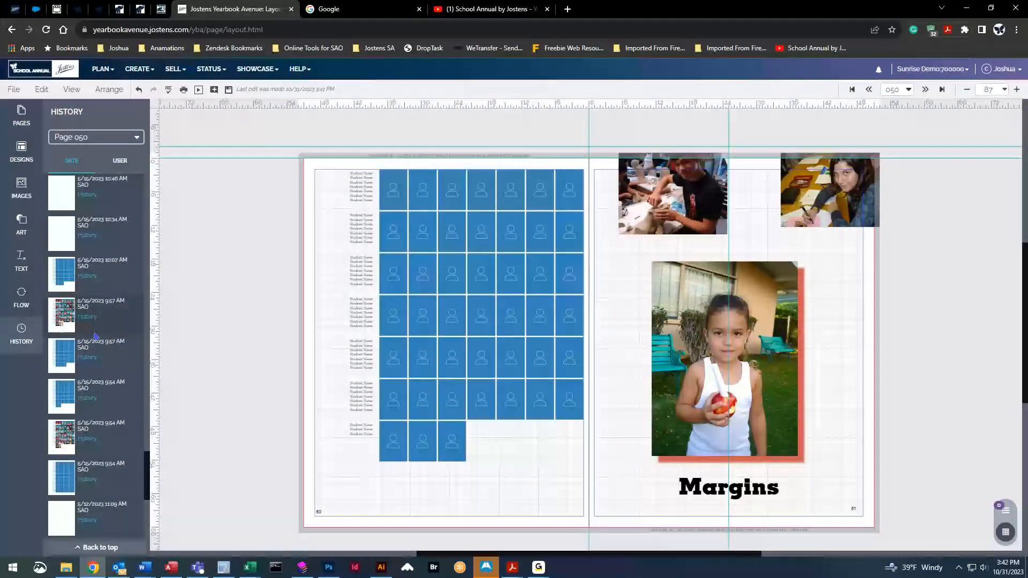
Replace page 050's layout with its 5/25/2023 10:34 AM history version.
scroll(109, 339, "up", 5)
scroll(108, 339, "up", 1)
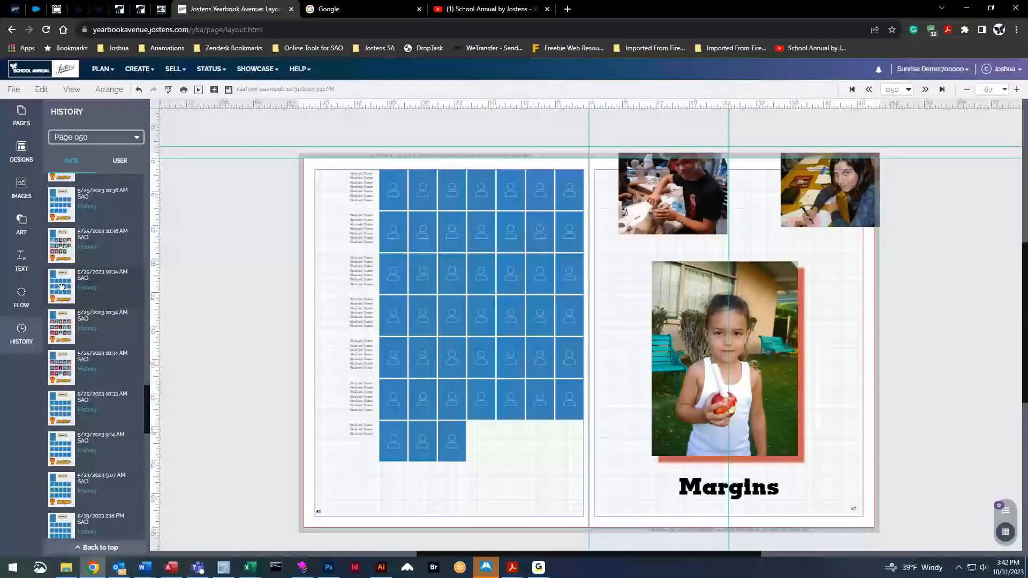
left_click_drag(64, 287, 477, 277)
Restore the 9/19/2023 3:16 PM history version onto page 050.
scroll(99, 379, "up", 5)
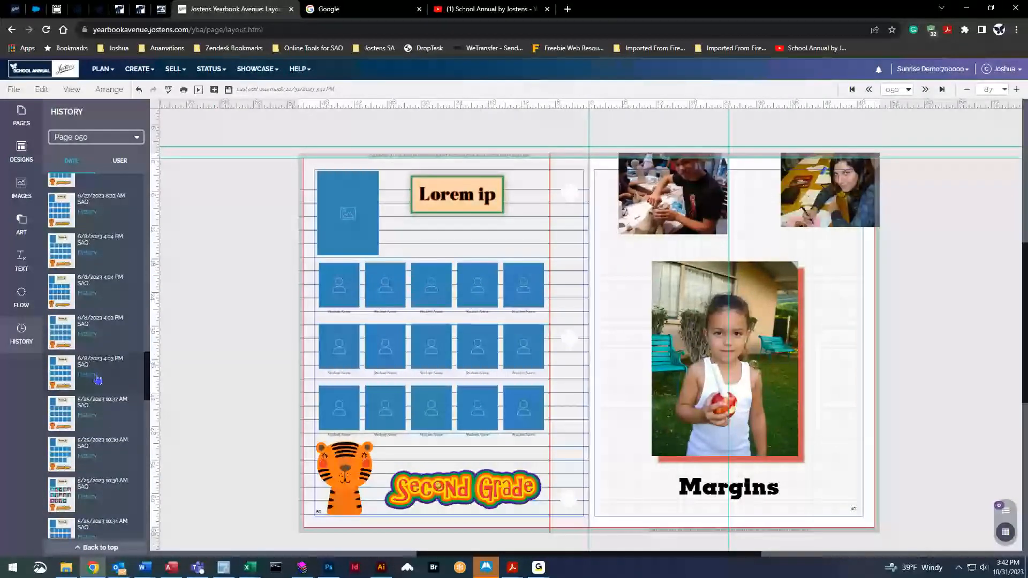
scroll(99, 379, "up", 5)
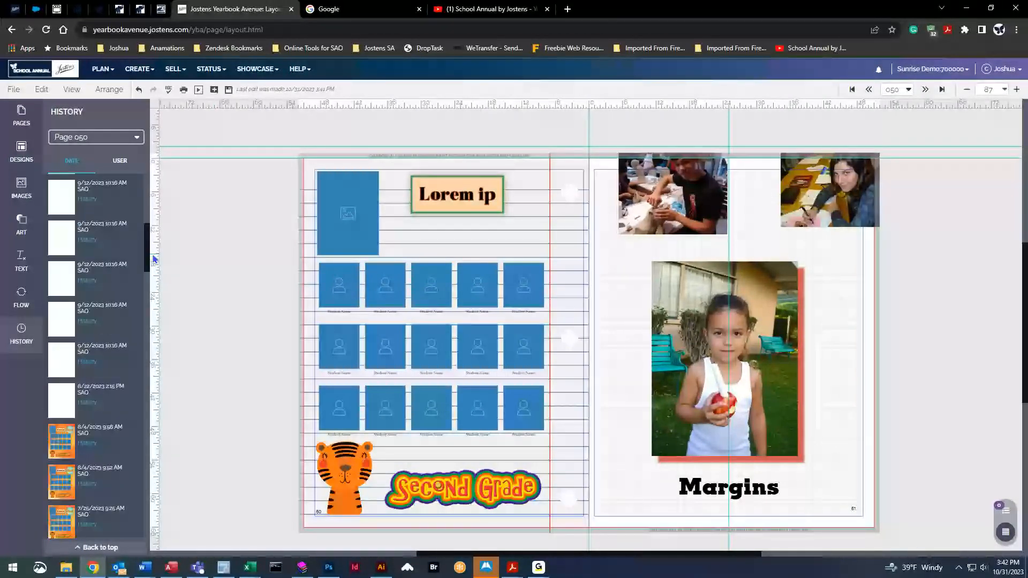
left_click_drag(151, 238, 152, 183)
left_click_drag(61, 288, 429, 286)
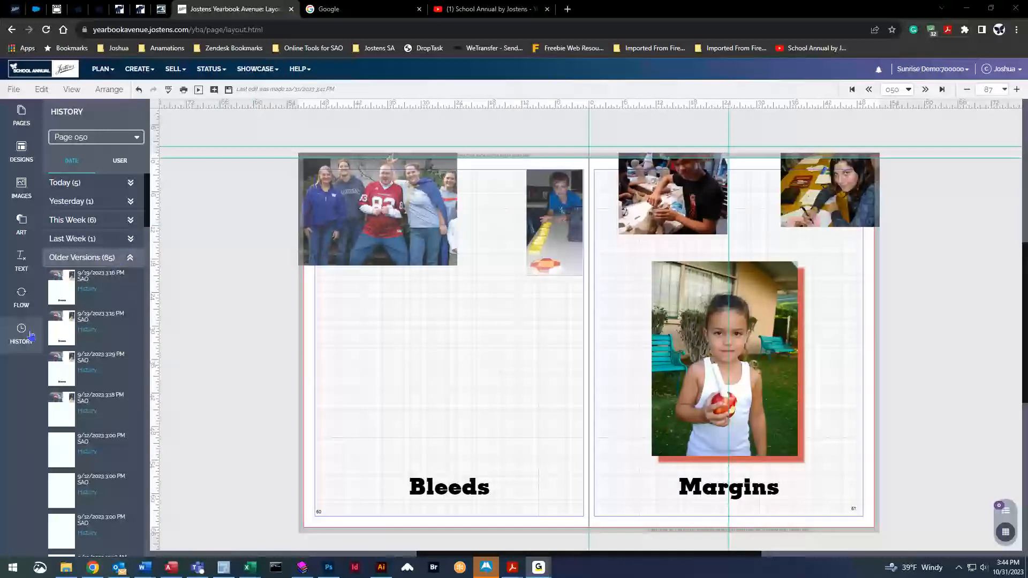
Undo the restored versions, background deletions and earlier photo edits, back to before the child's photo was placed on the Bleeds page.
left_click(138, 90)
left_click(139, 91)
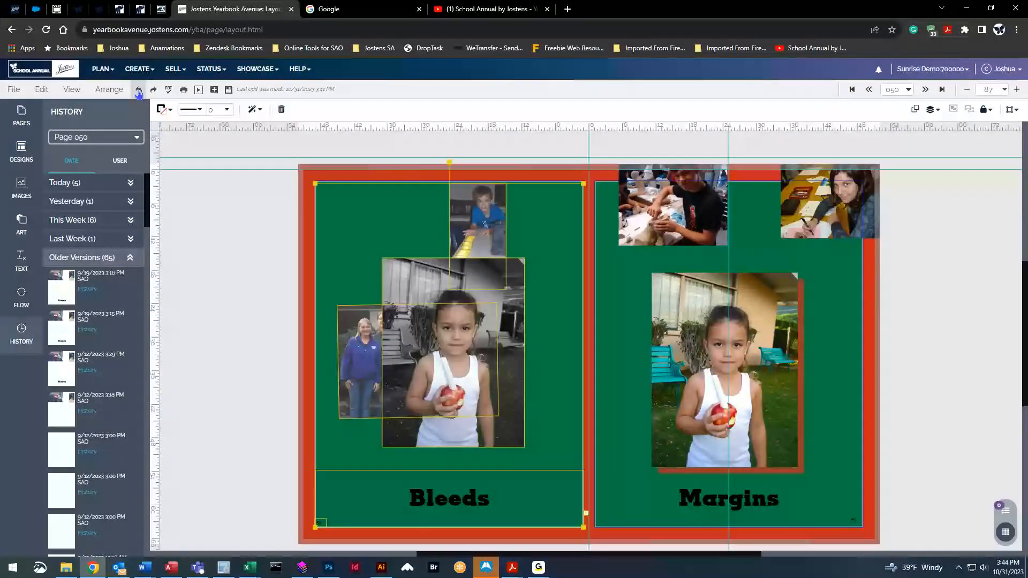
left_click(139, 91)
left_click(139, 91)
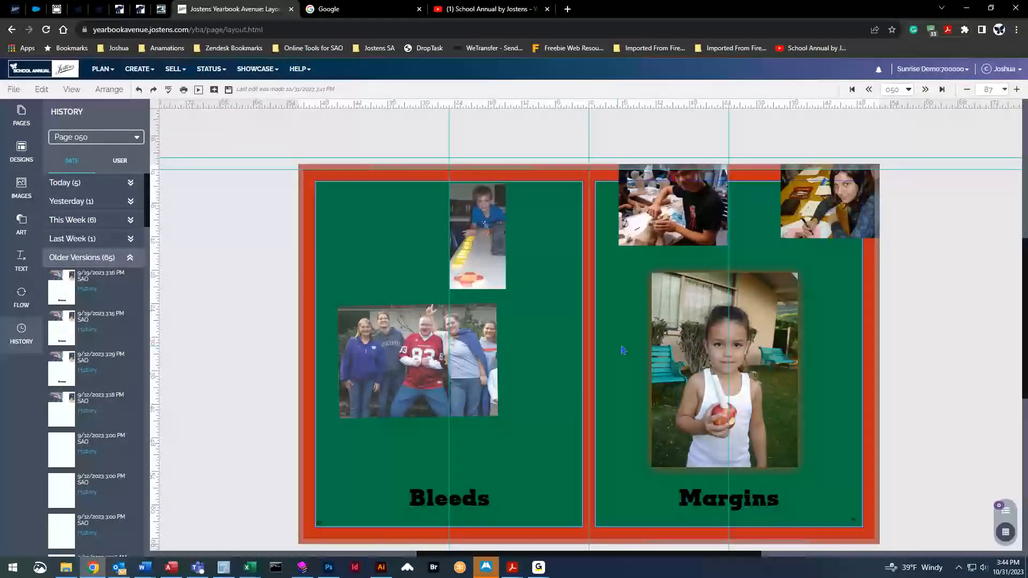
Delete the child's photo from the Margins page and save the spread.
key("Delete")
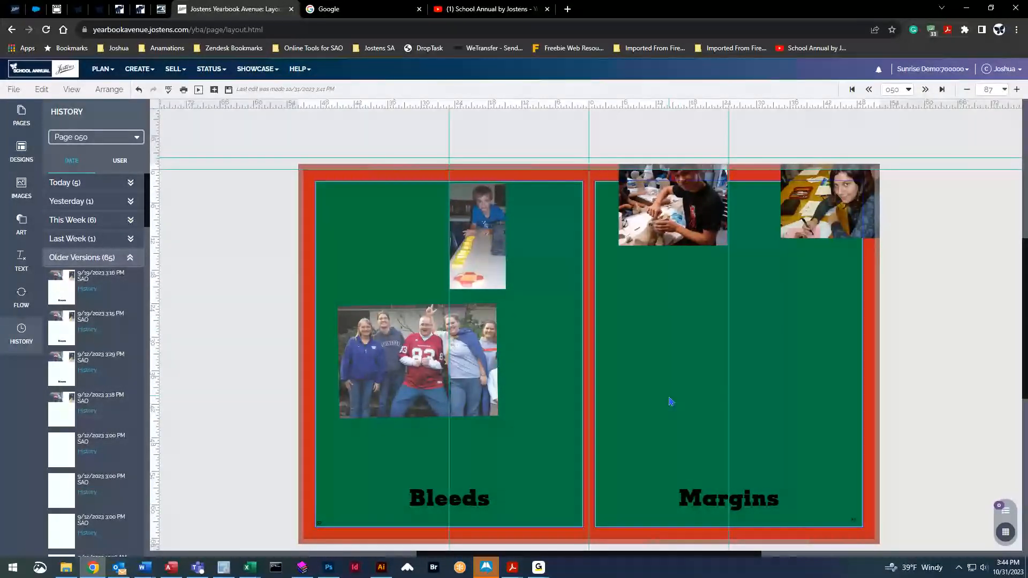
left_click(229, 89)
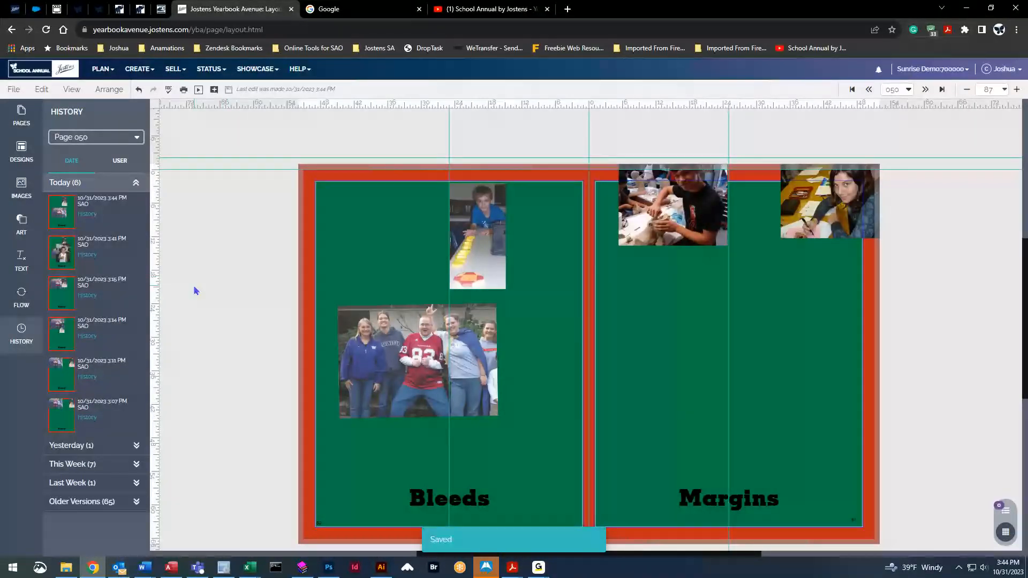